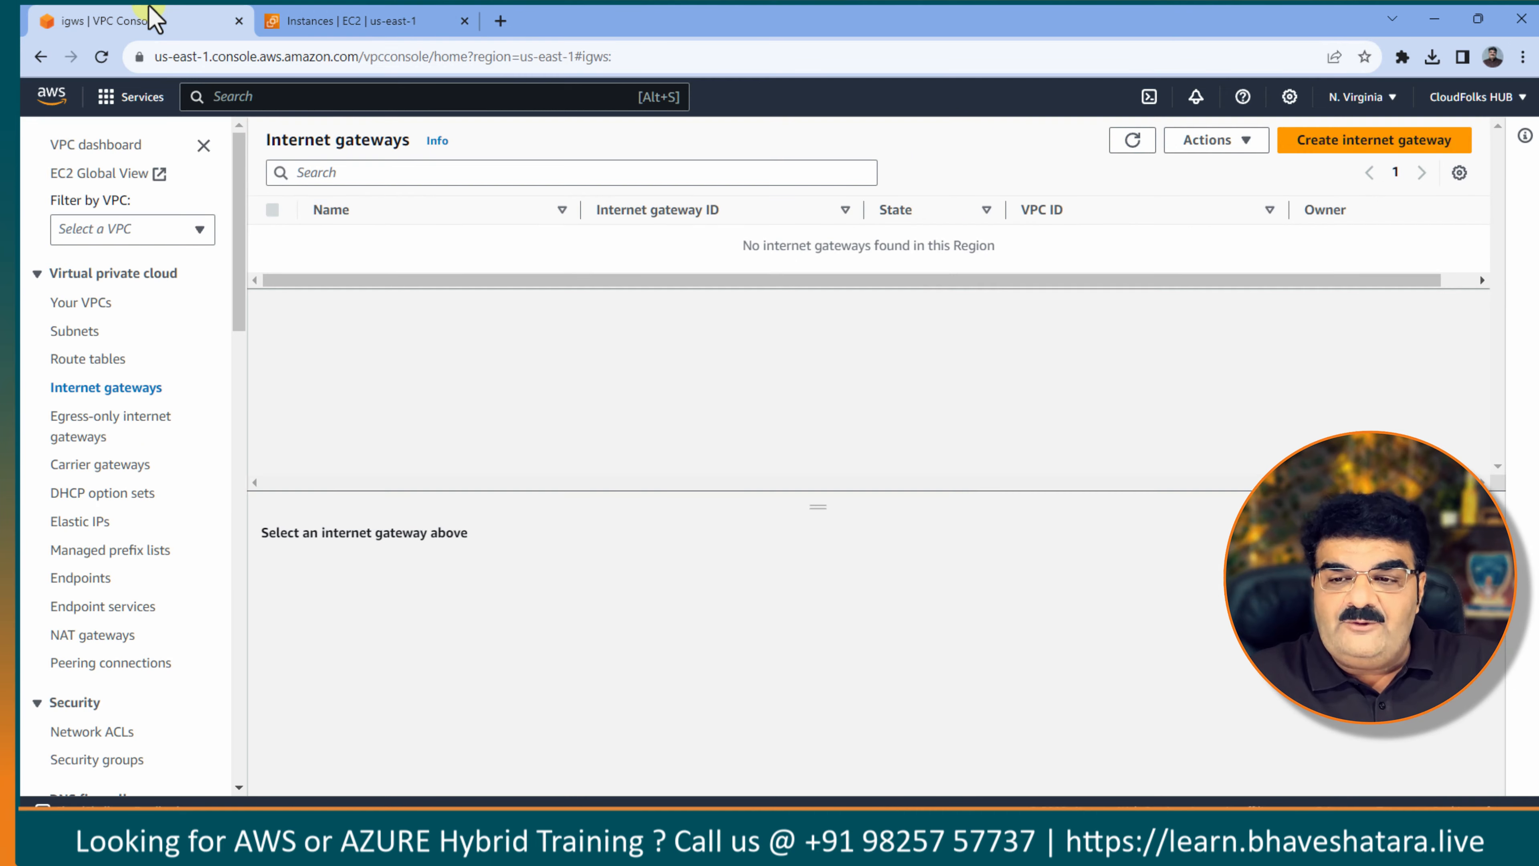
Start a new EC2 Instance Connect Endpoint from the VPC endpoints list and assign it to VPC-A.
{"action": "left_click", "coordinate": [91, 580]}
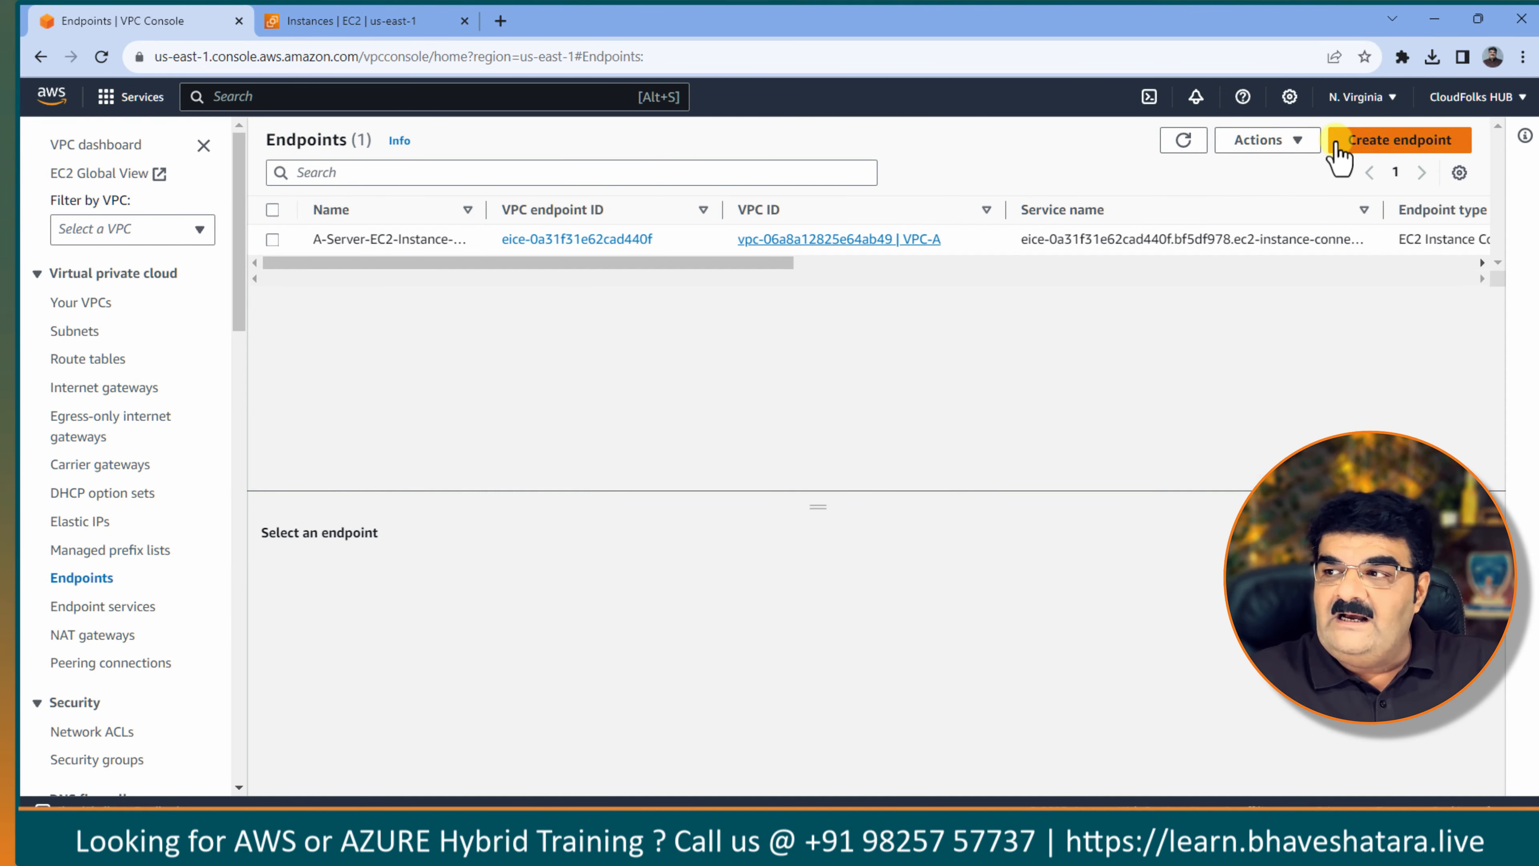
{"action": "left_click", "coordinate": [1348, 149]}
{"action": "left_click", "coordinate": [173, 609]}
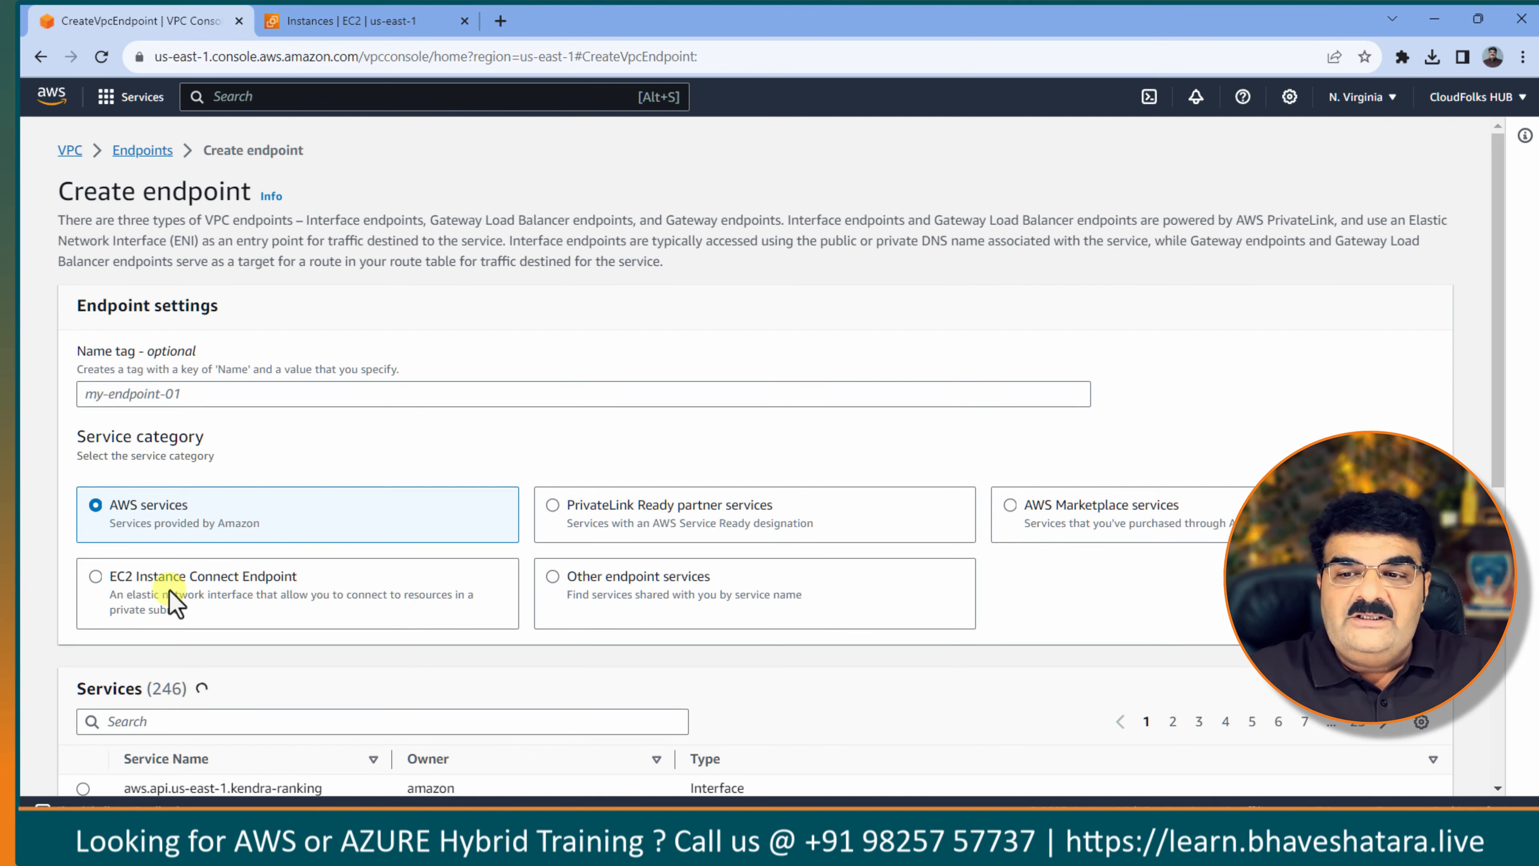
{"action": "scroll", "coordinate": [227, 606], "scroll_direction": "down", "scroll_amount": 2}
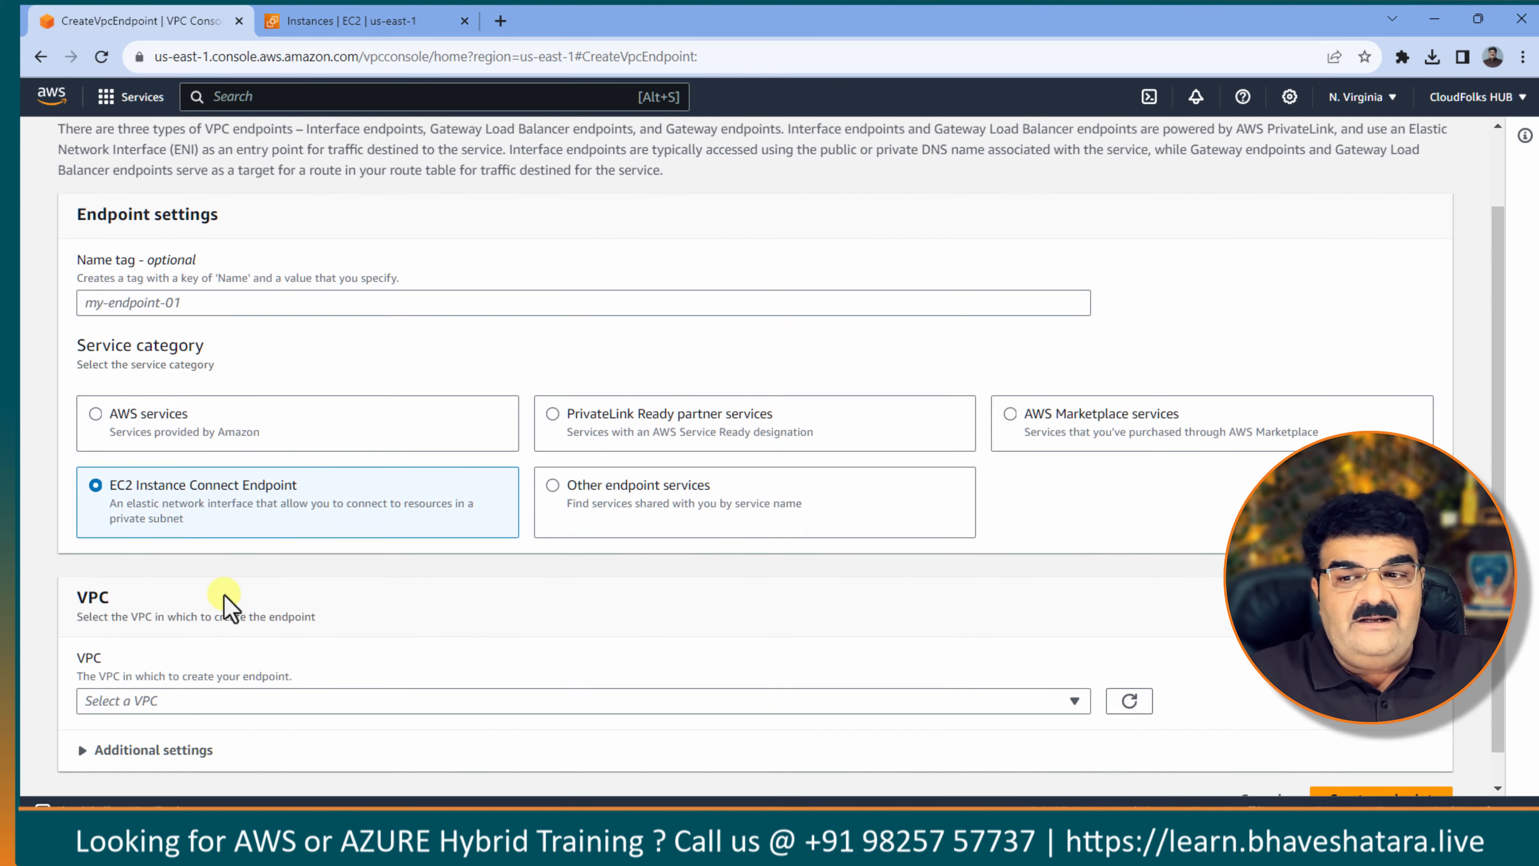
{"action": "left_click", "coordinate": [224, 667]}
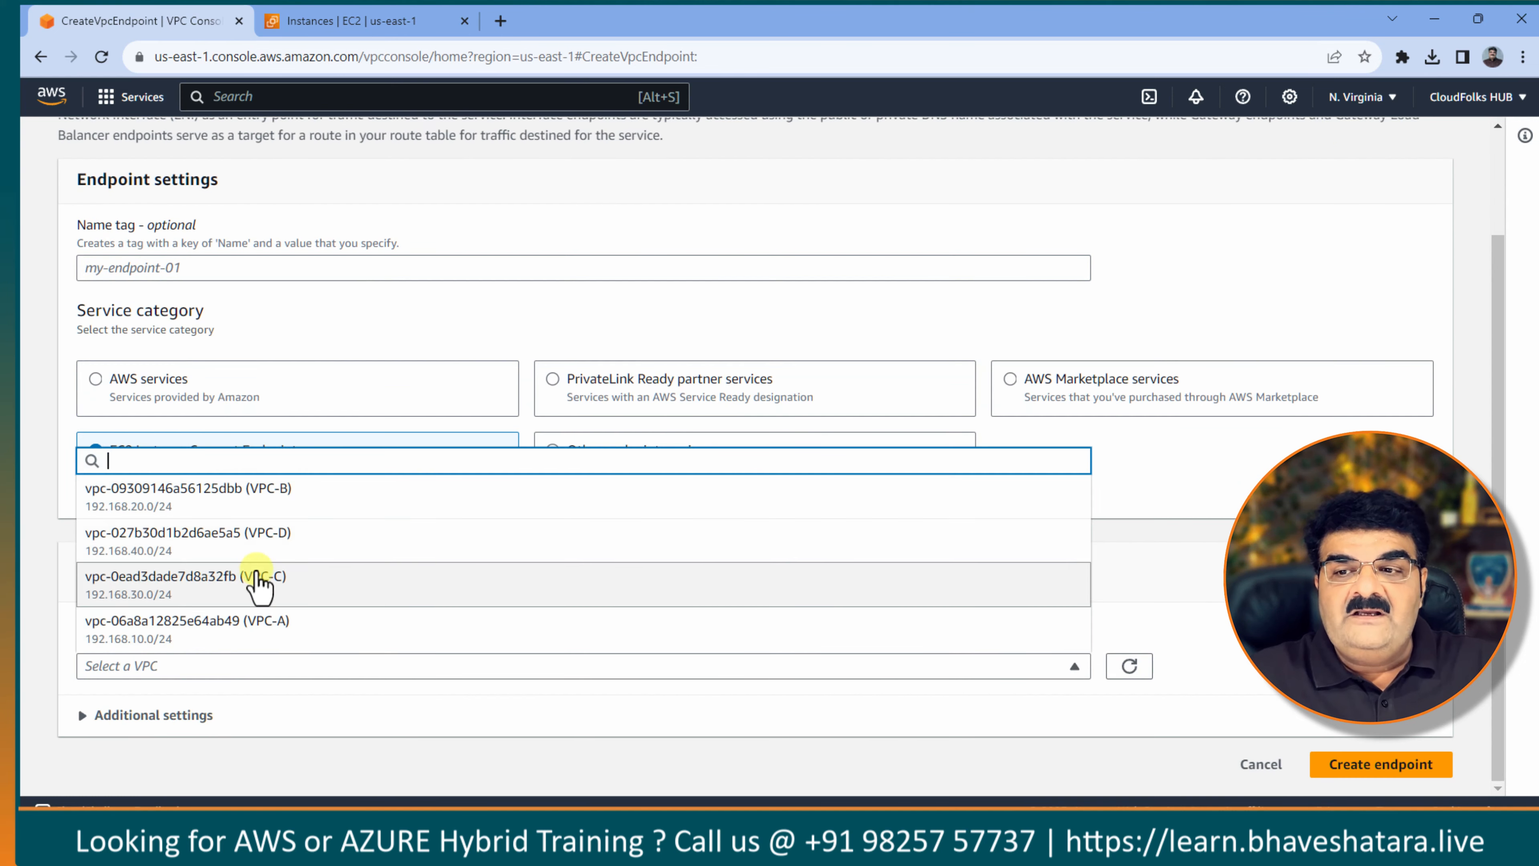
{"action": "left_click", "coordinate": [274, 625]}
Choose the default security group and Private-Subnet-A for the new endpoint, and discard the form without creating it.
{"action": "scroll", "coordinate": [242, 625], "scroll_direction": "down", "scroll_amount": 4}
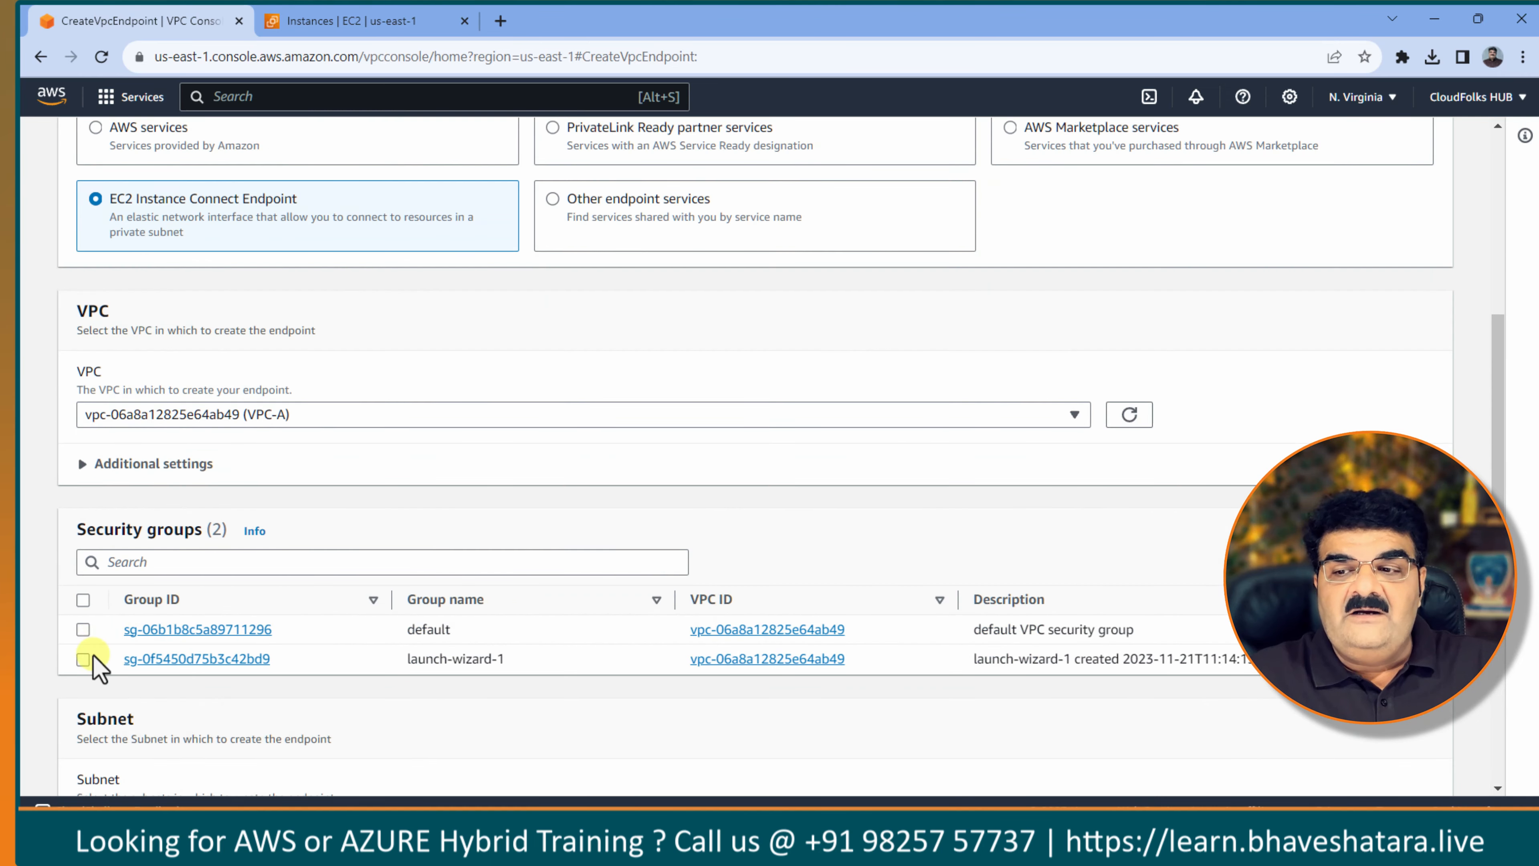
{"action": "left_click", "coordinate": [83, 629]}
{"action": "scroll", "coordinate": [148, 558], "scroll_direction": "down", "scroll_amount": 5}
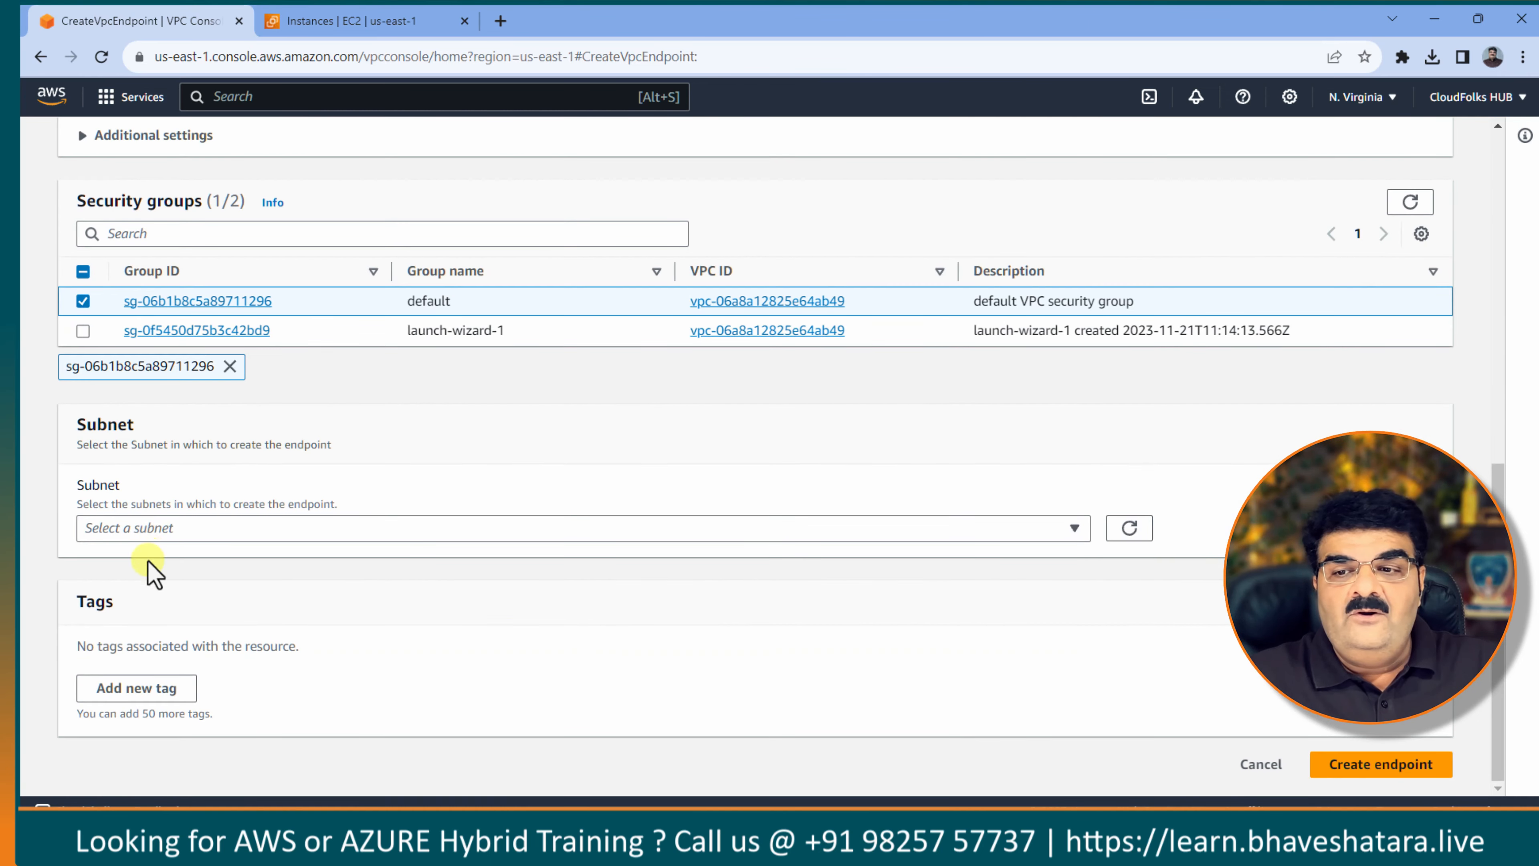
{"action": "left_click", "coordinate": [162, 531]}
{"action": "left_click", "coordinate": [194, 600]}
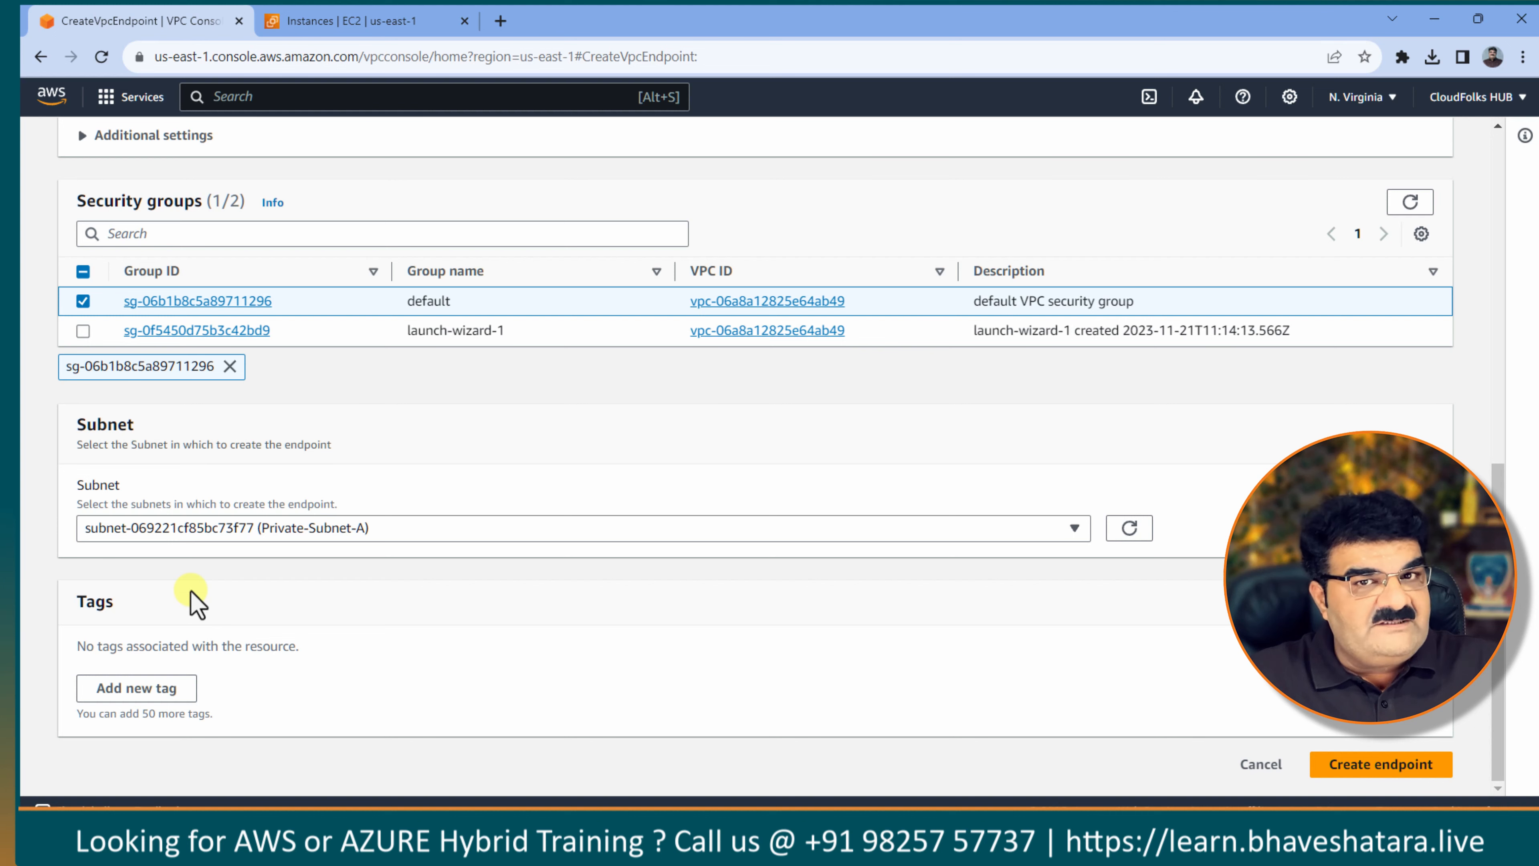
{"action": "left_click", "coordinate": [1363, 770]}
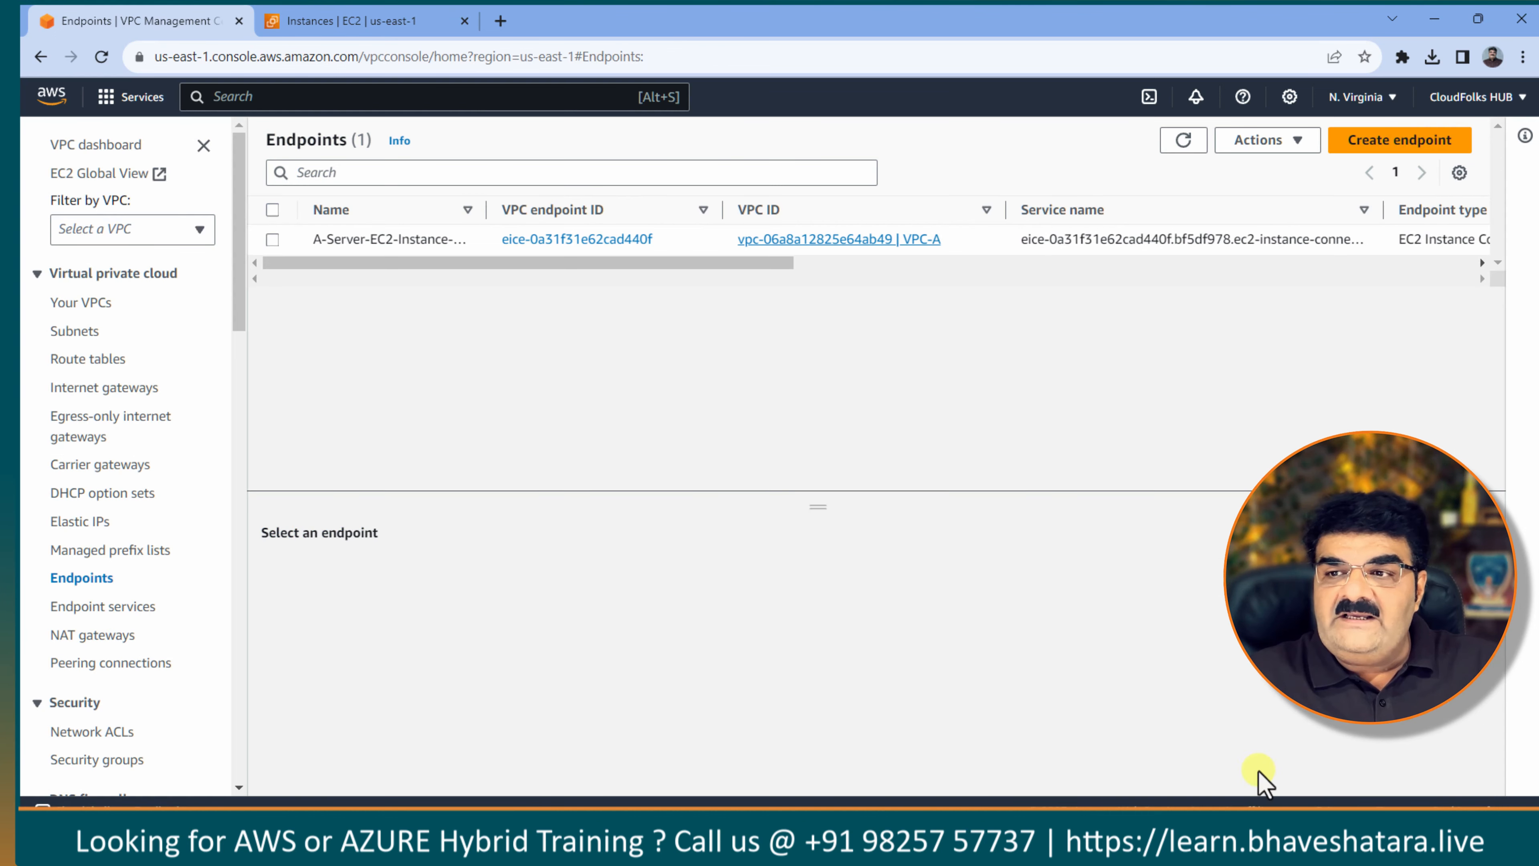
Review the type, status and creation time of the existing endpoint for A-Server in the endpoints list.
{"action": "left_click_drag", "start_coordinate": [446, 264], "coordinate": [915, 290]}
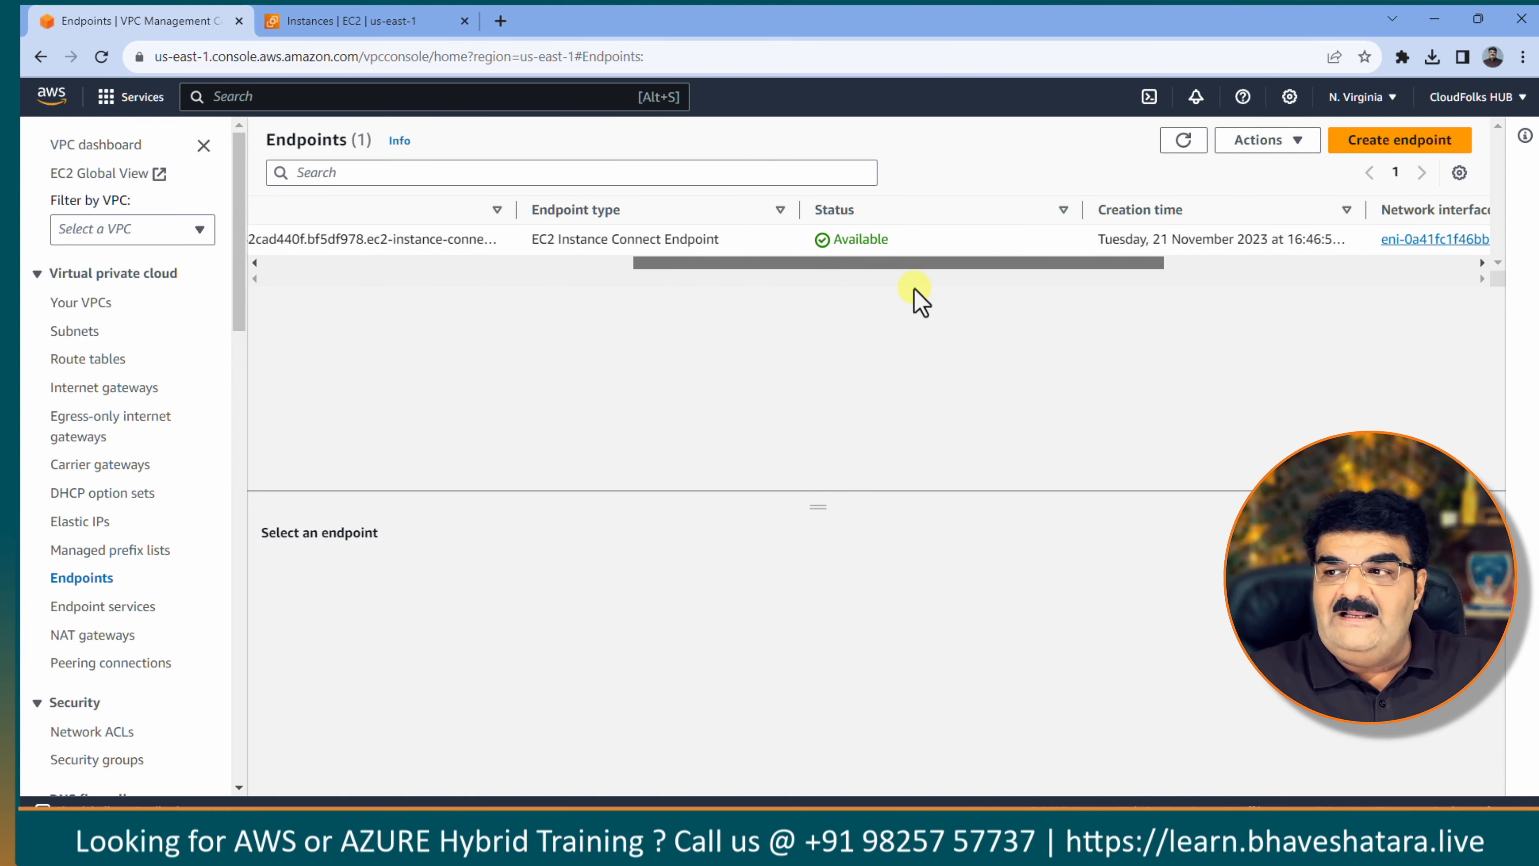
{"action": "left_click_drag", "start_coordinate": [728, 268], "coordinate": [379, 267]}
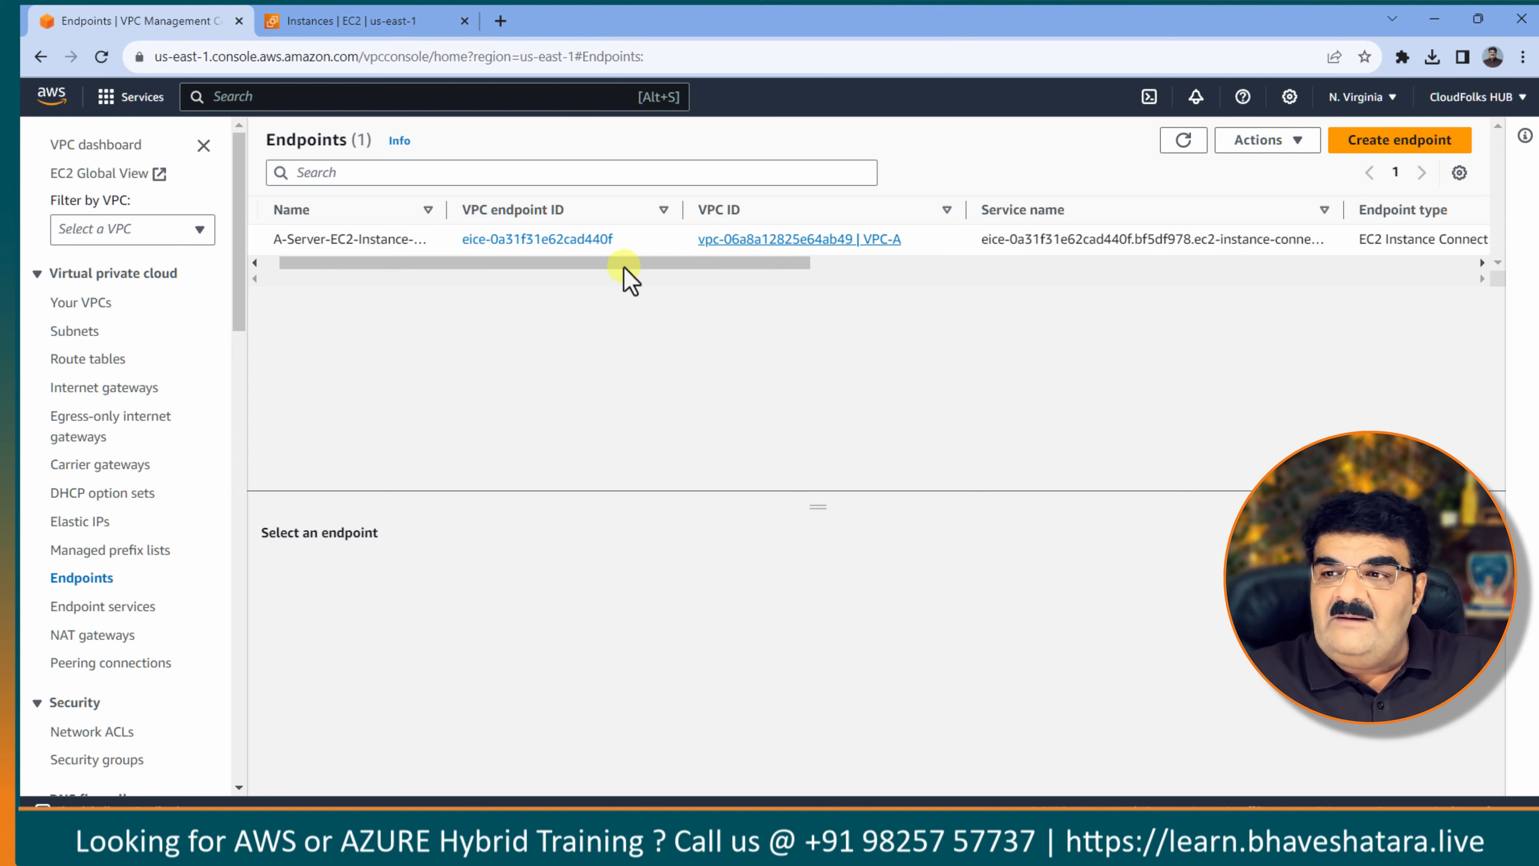
{"action": "scroll", "coordinate": [553, 268], "scroll_direction": "left", "scroll_amount": 2}
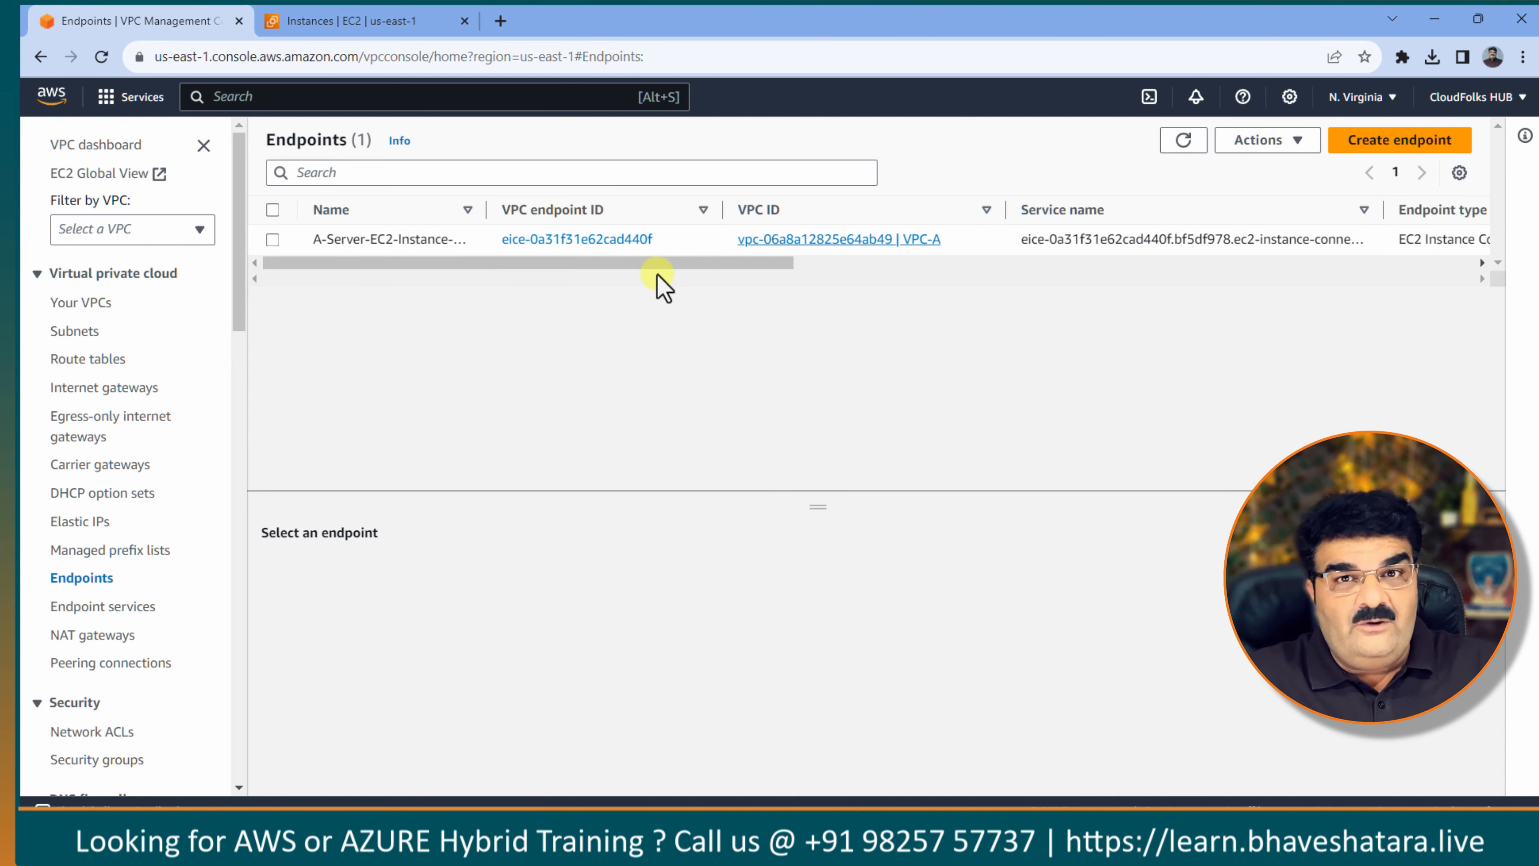
Connect to A-Server from the EC2 instances list through the EC2 Instance Connect Endpoint named A-Server-EC2-Instance-Connect-EndPoint.
{"action": "left_click", "coordinate": [418, 24]}
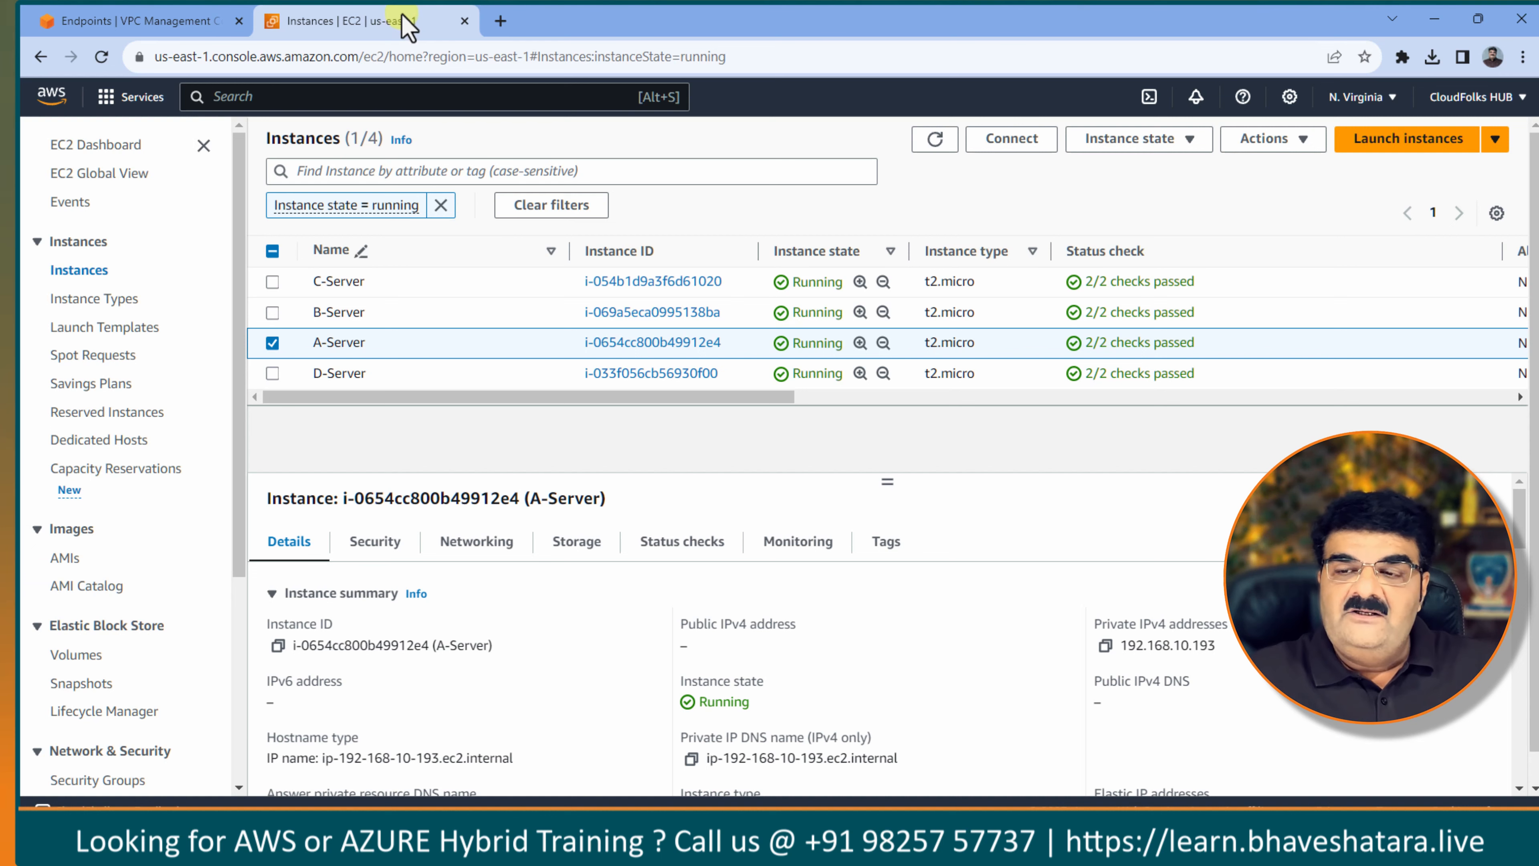
{"action": "left_click", "coordinate": [1020, 156]}
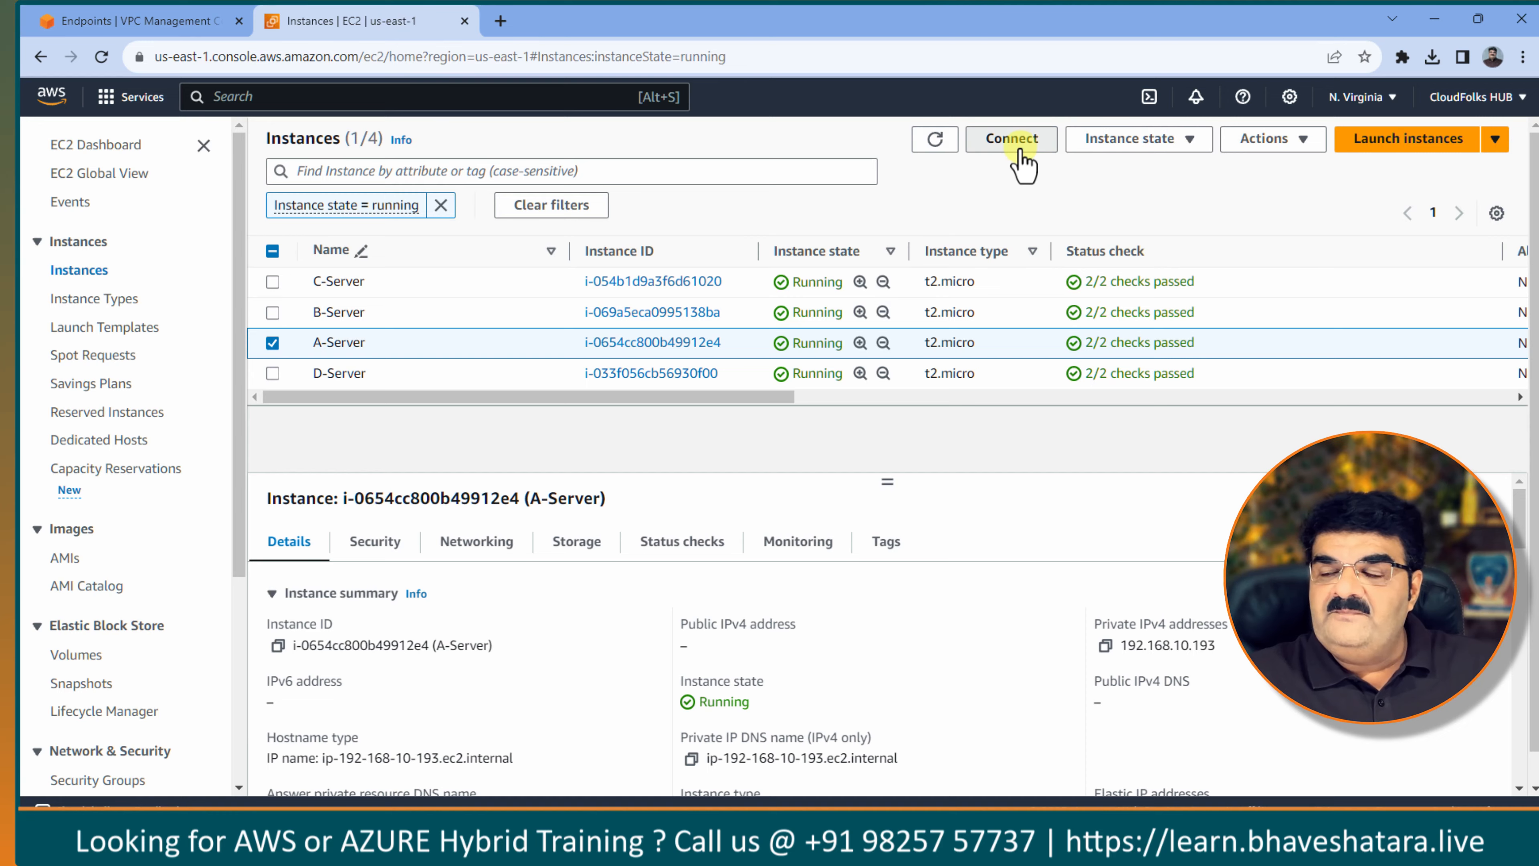
{"action": "scroll", "coordinate": [364, 527], "scroll_direction": "down", "scroll_amount": 2}
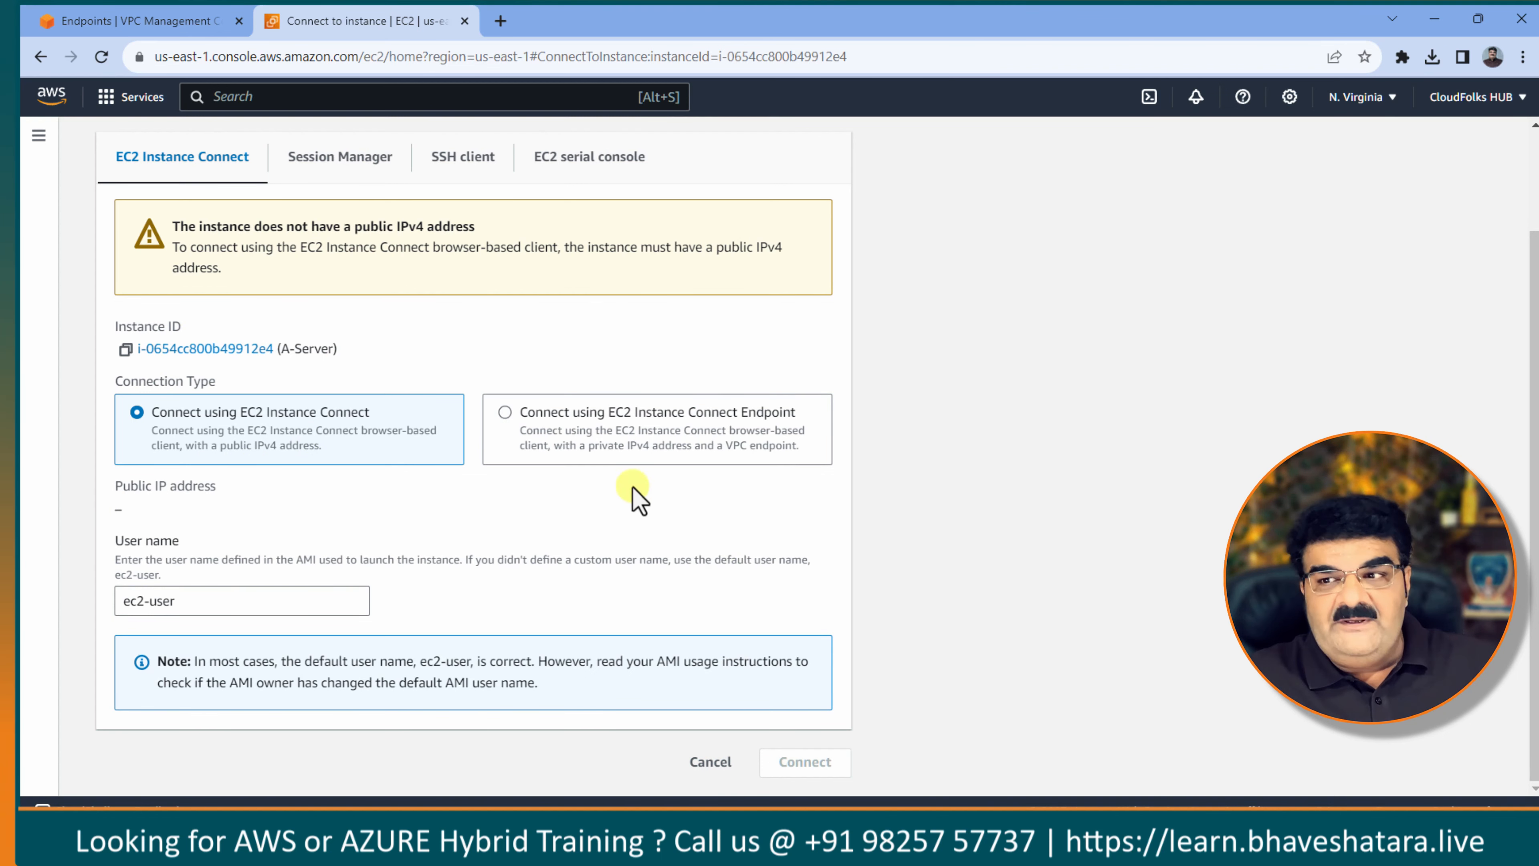
{"action": "left_click", "coordinate": [505, 413]}
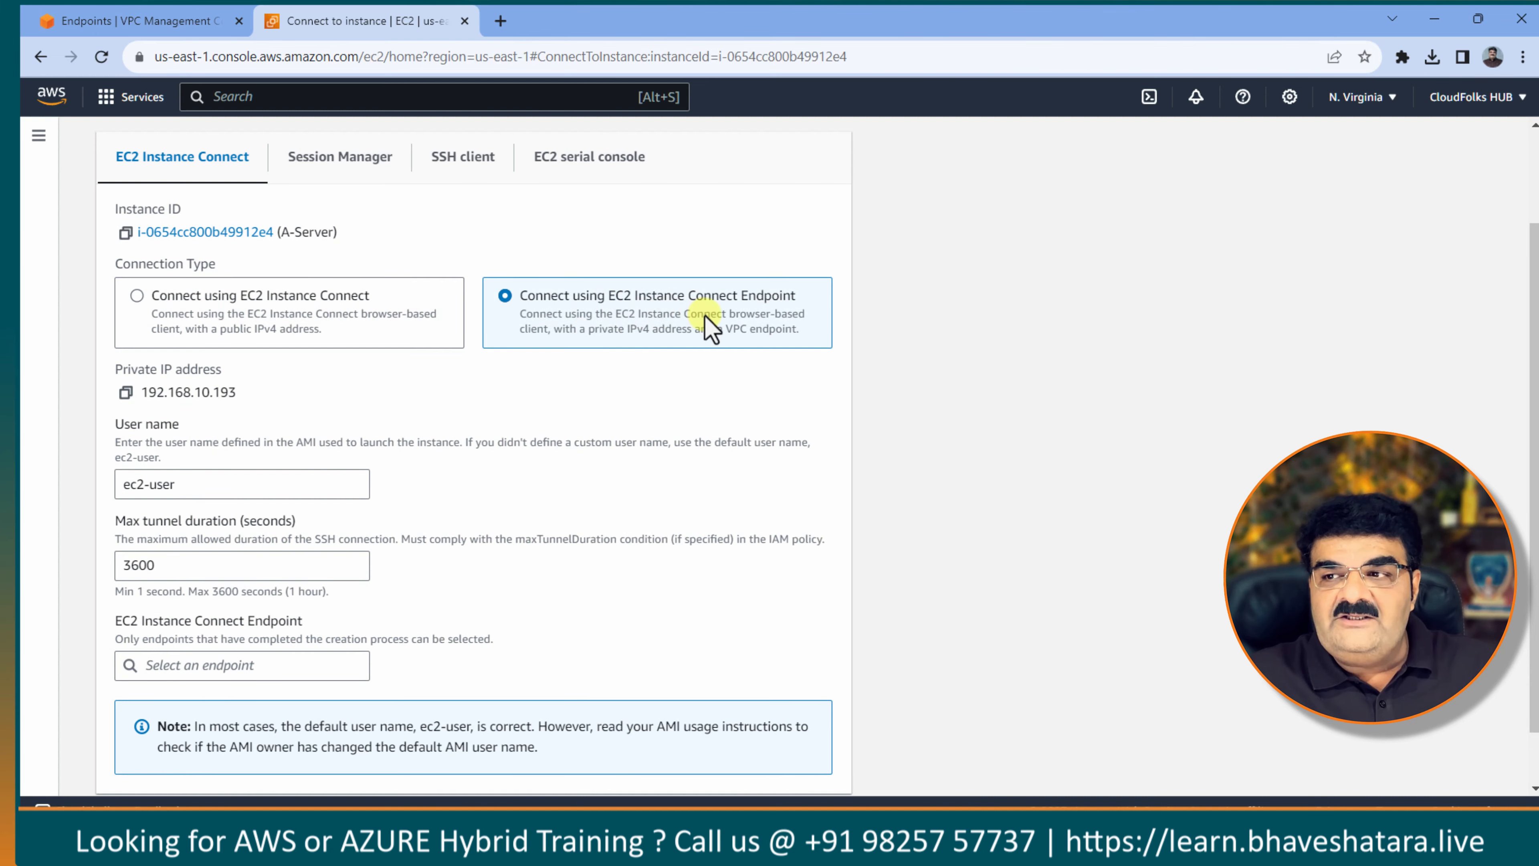
{"action": "scroll", "coordinate": [709, 330], "scroll_direction": "down", "scroll_amount": 1}
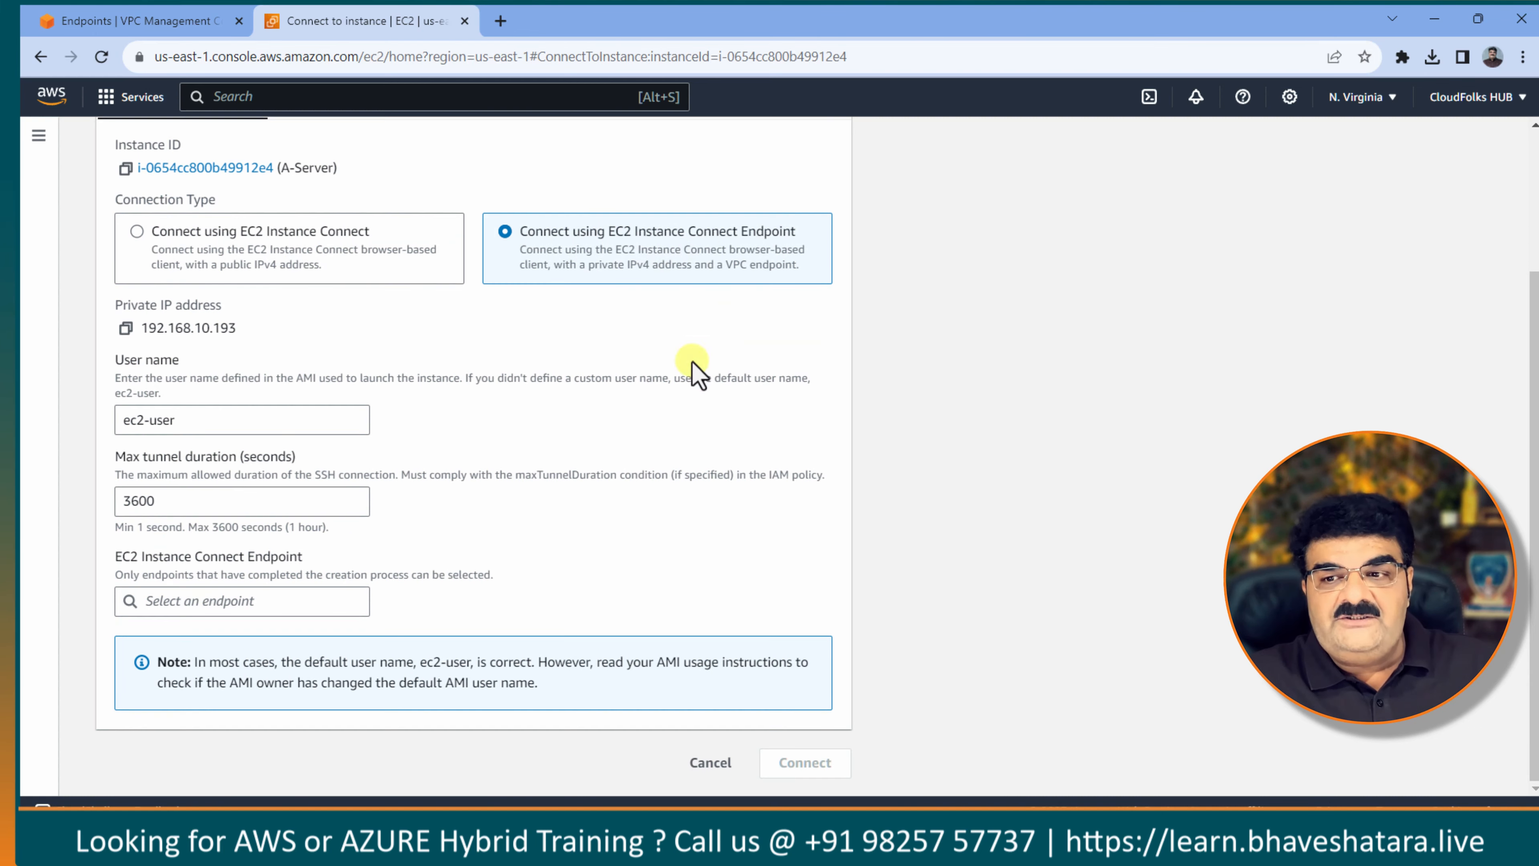
{"action": "left_click", "coordinate": [226, 597]}
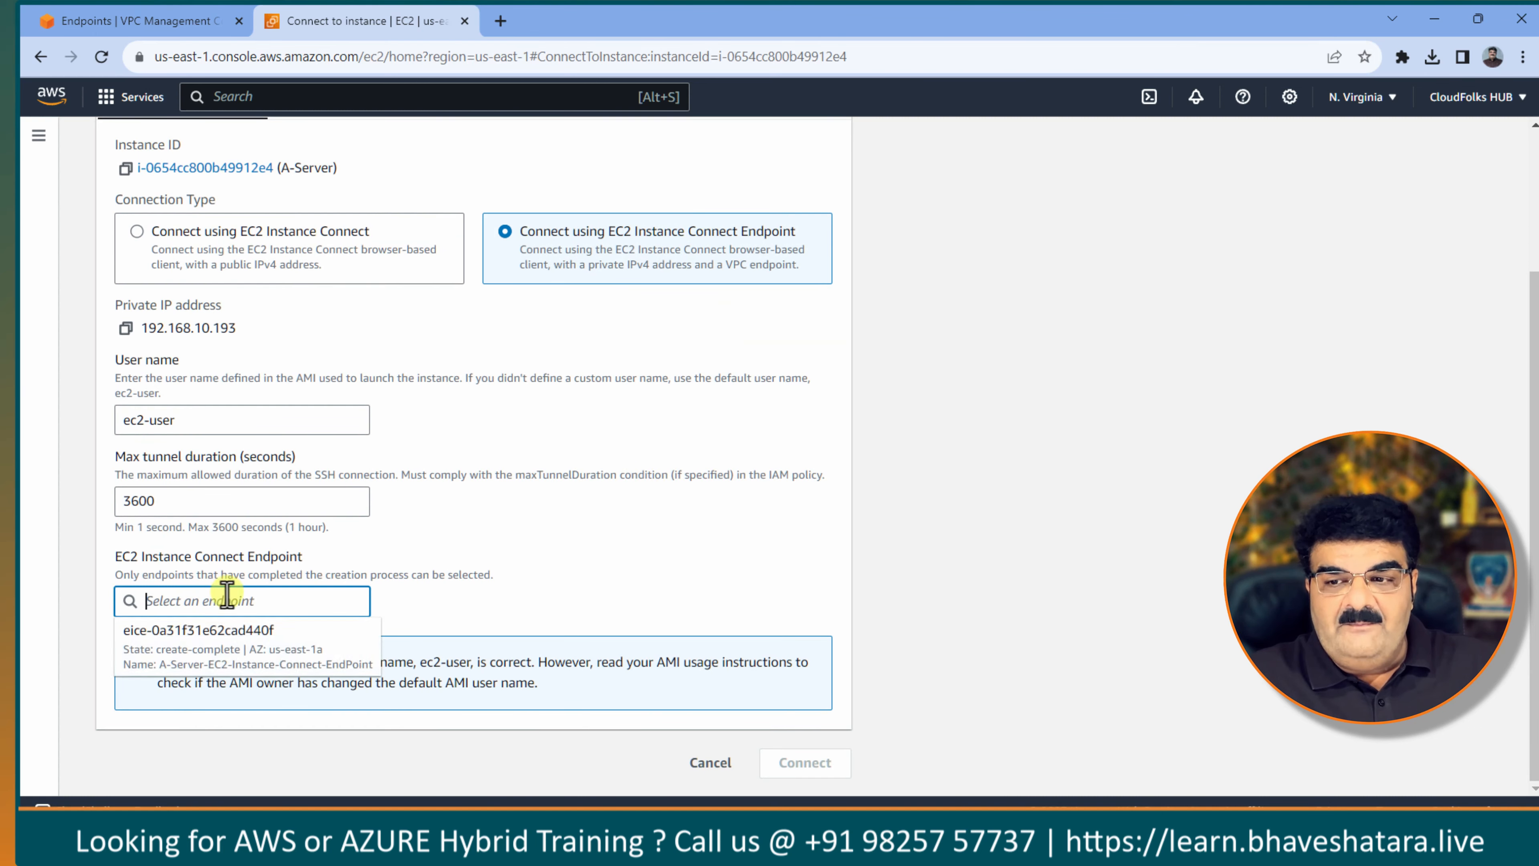
{"action": "left_click", "coordinate": [266, 652]}
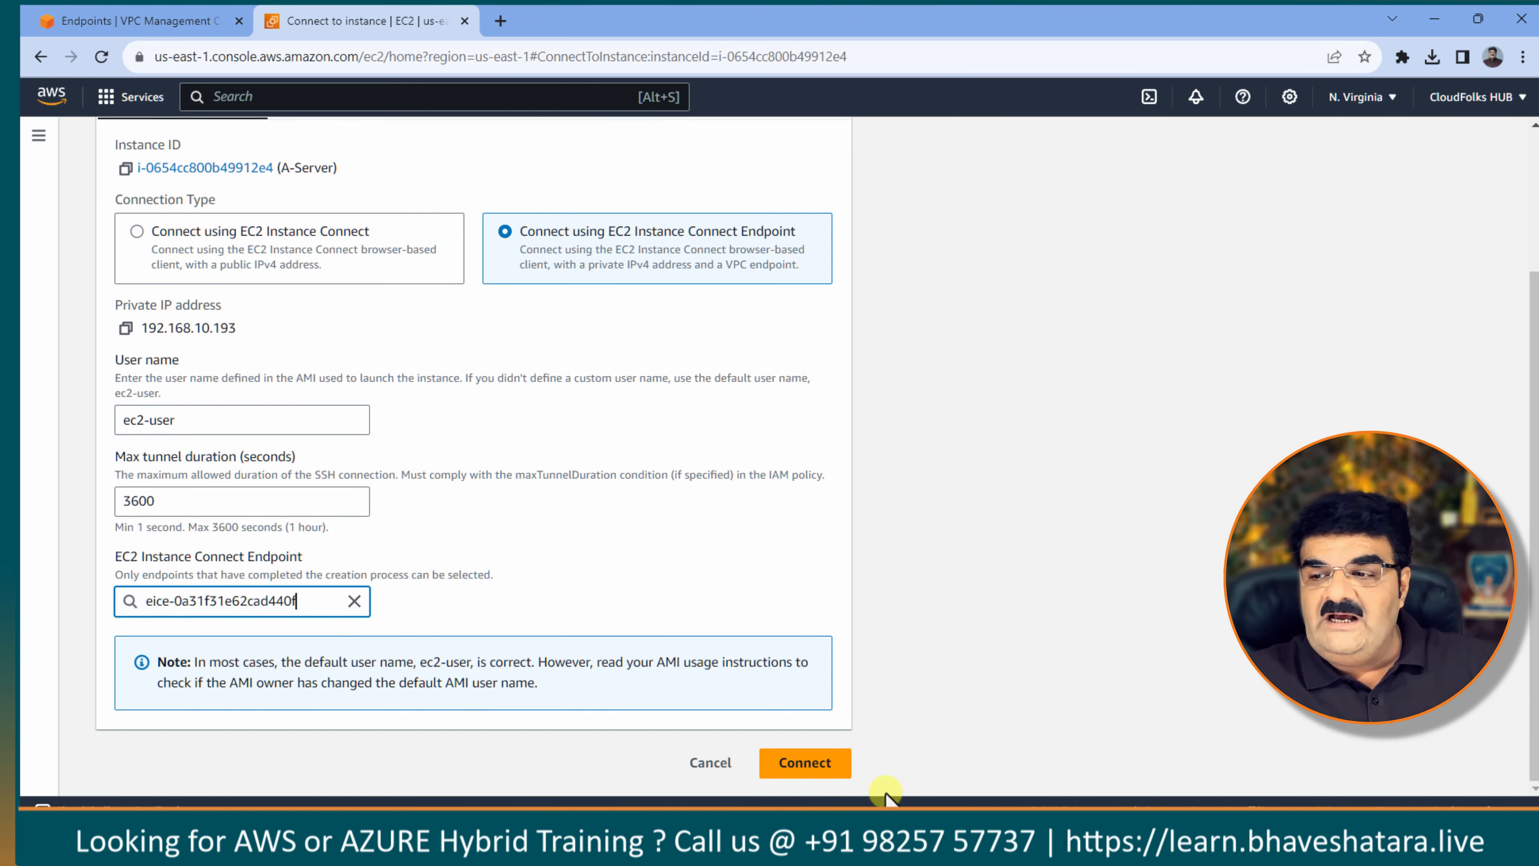
{"action": "left_click", "coordinate": [815, 770]}
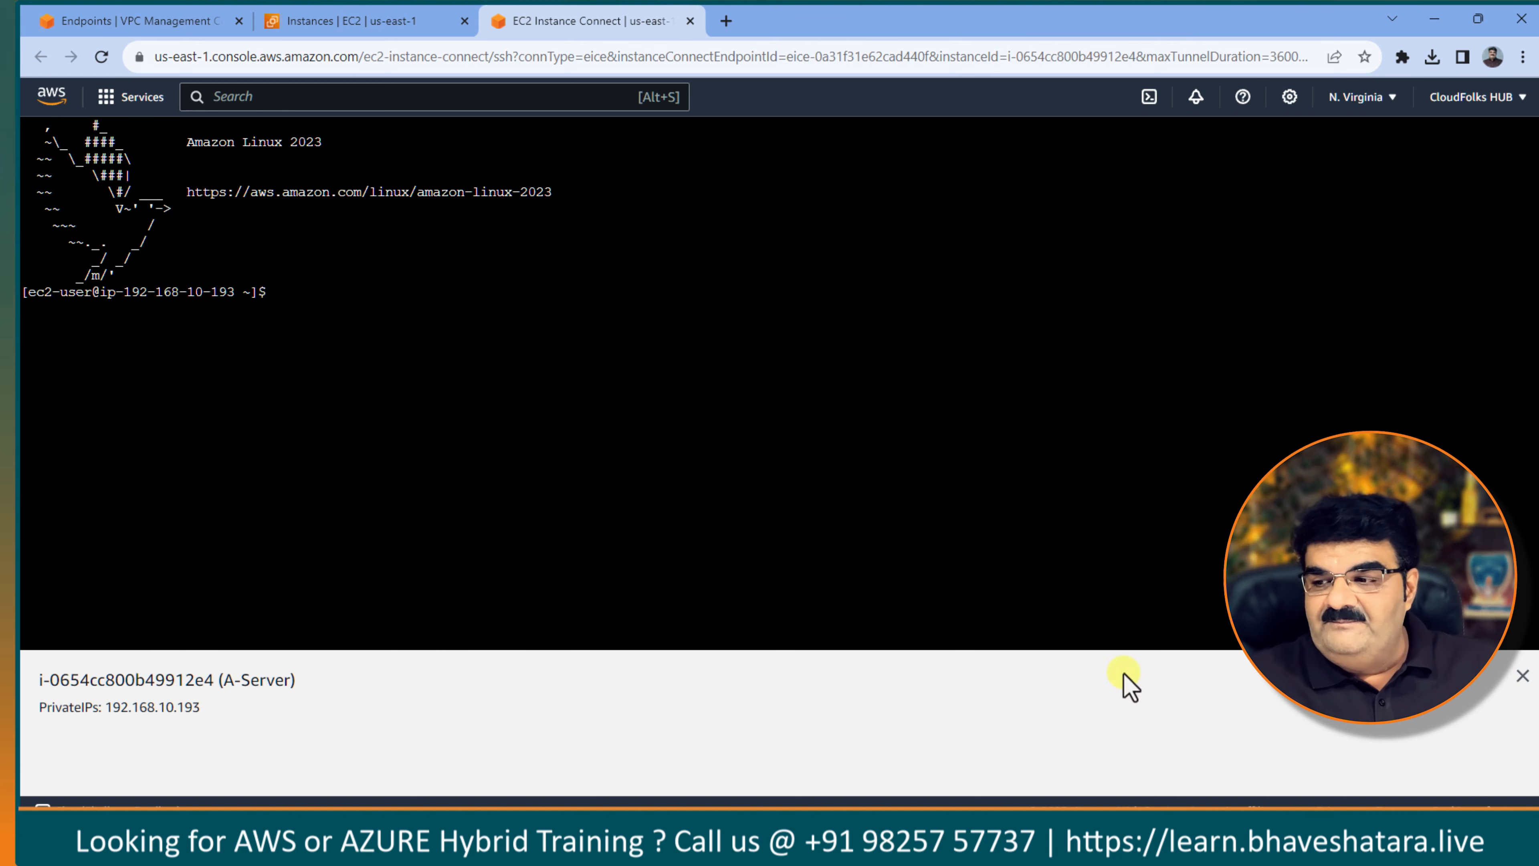
Switch to Microsoft Whiteboard and look up B-Server's private IP address in the network diagram.
{"action": "key", "text": "alt+Tab"}
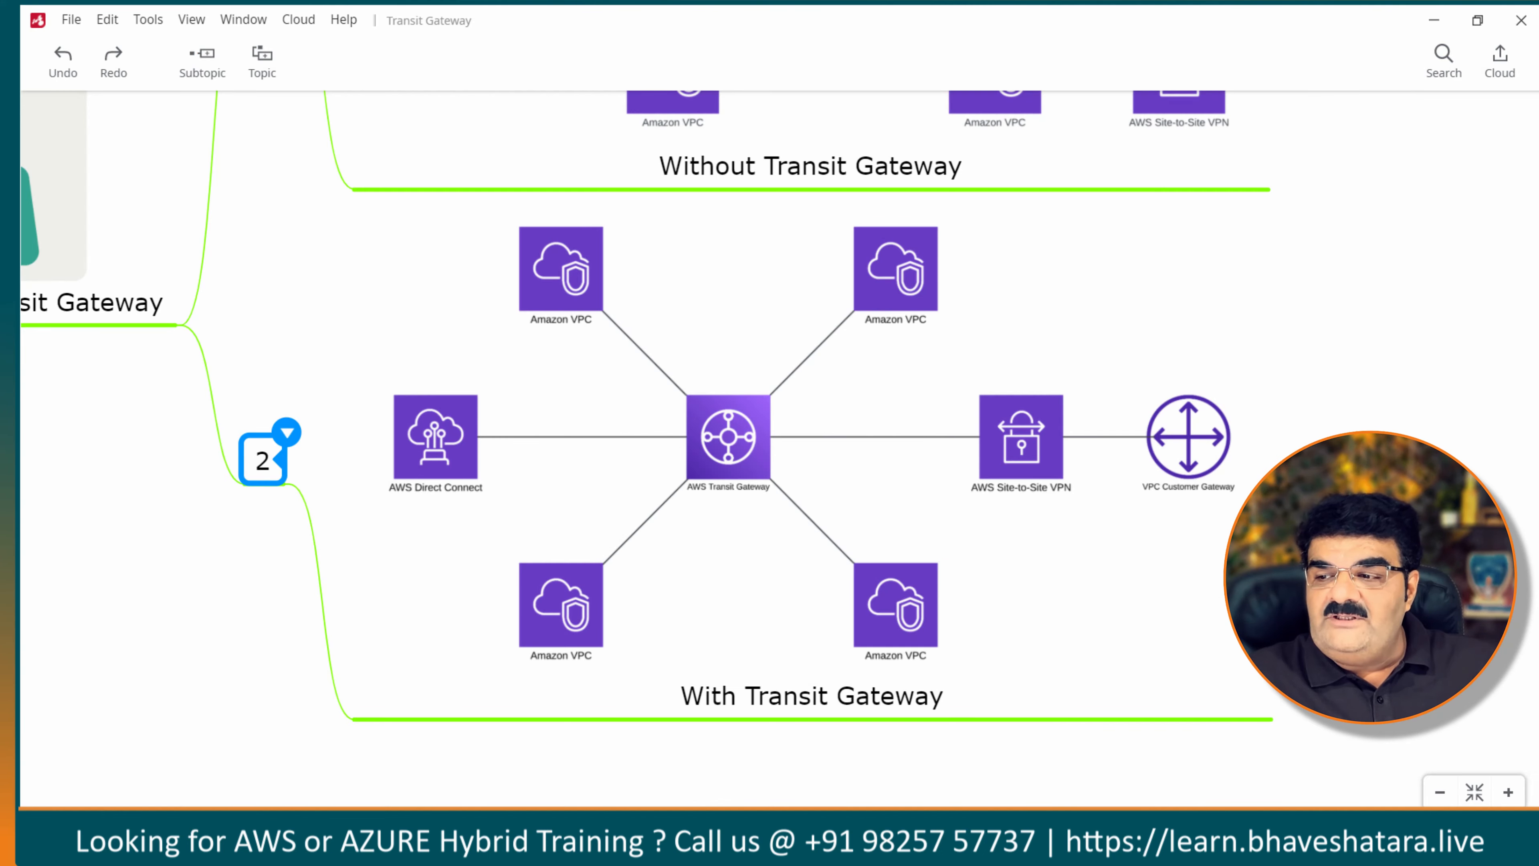
{"action": "left_click", "coordinate": [872, 840]}
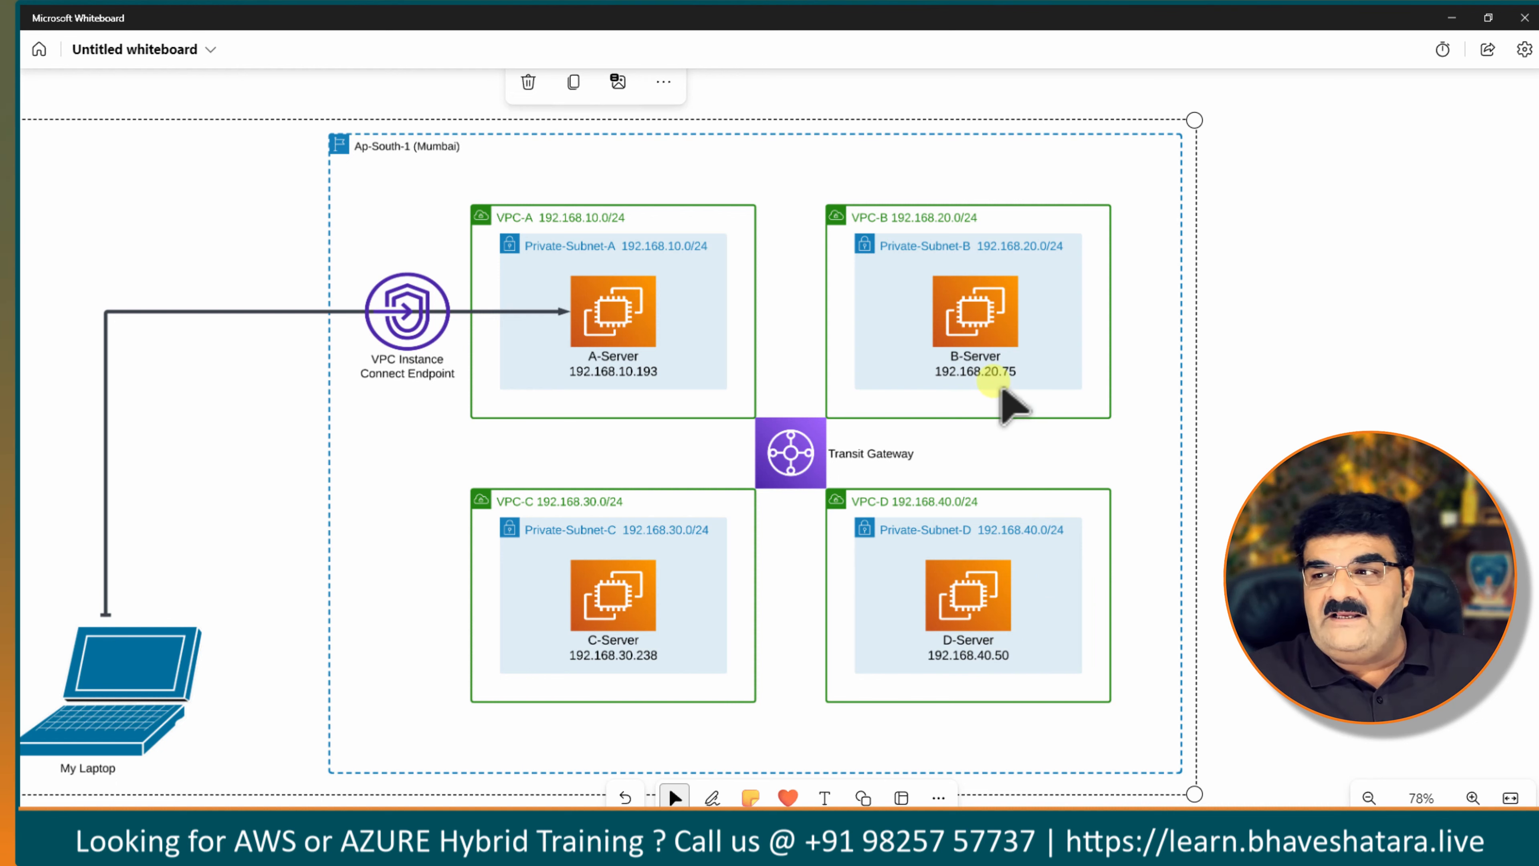
{"action": "mouse_move", "coordinate": [921, 852]}
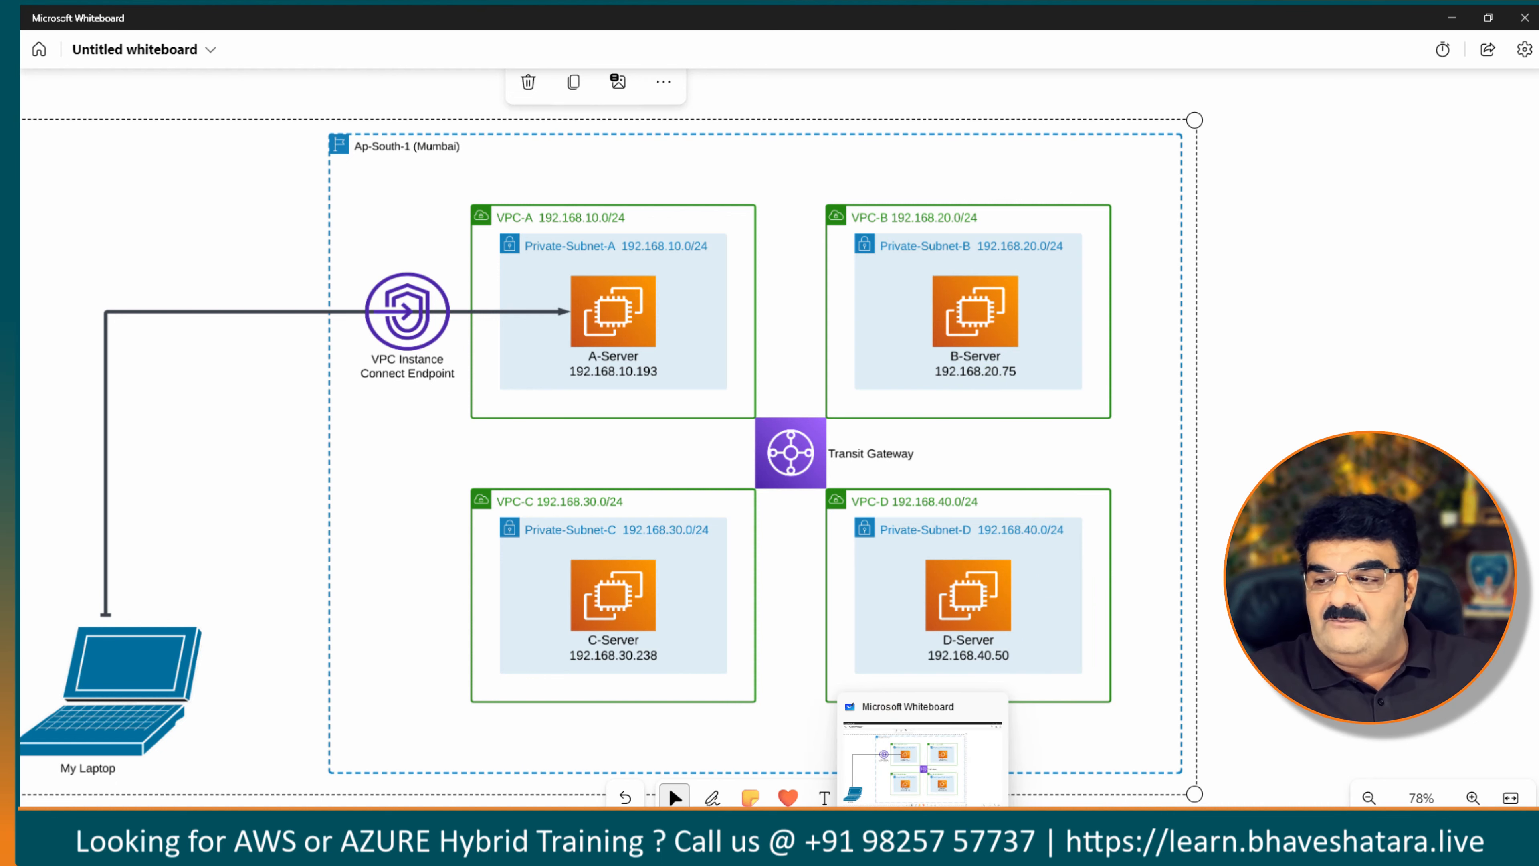
Switch back to the browser, ping B-Server at 192.168.20.75 from the A-Server terminal, and stop the ping.
{"action": "left_click", "coordinate": [994, 850]}
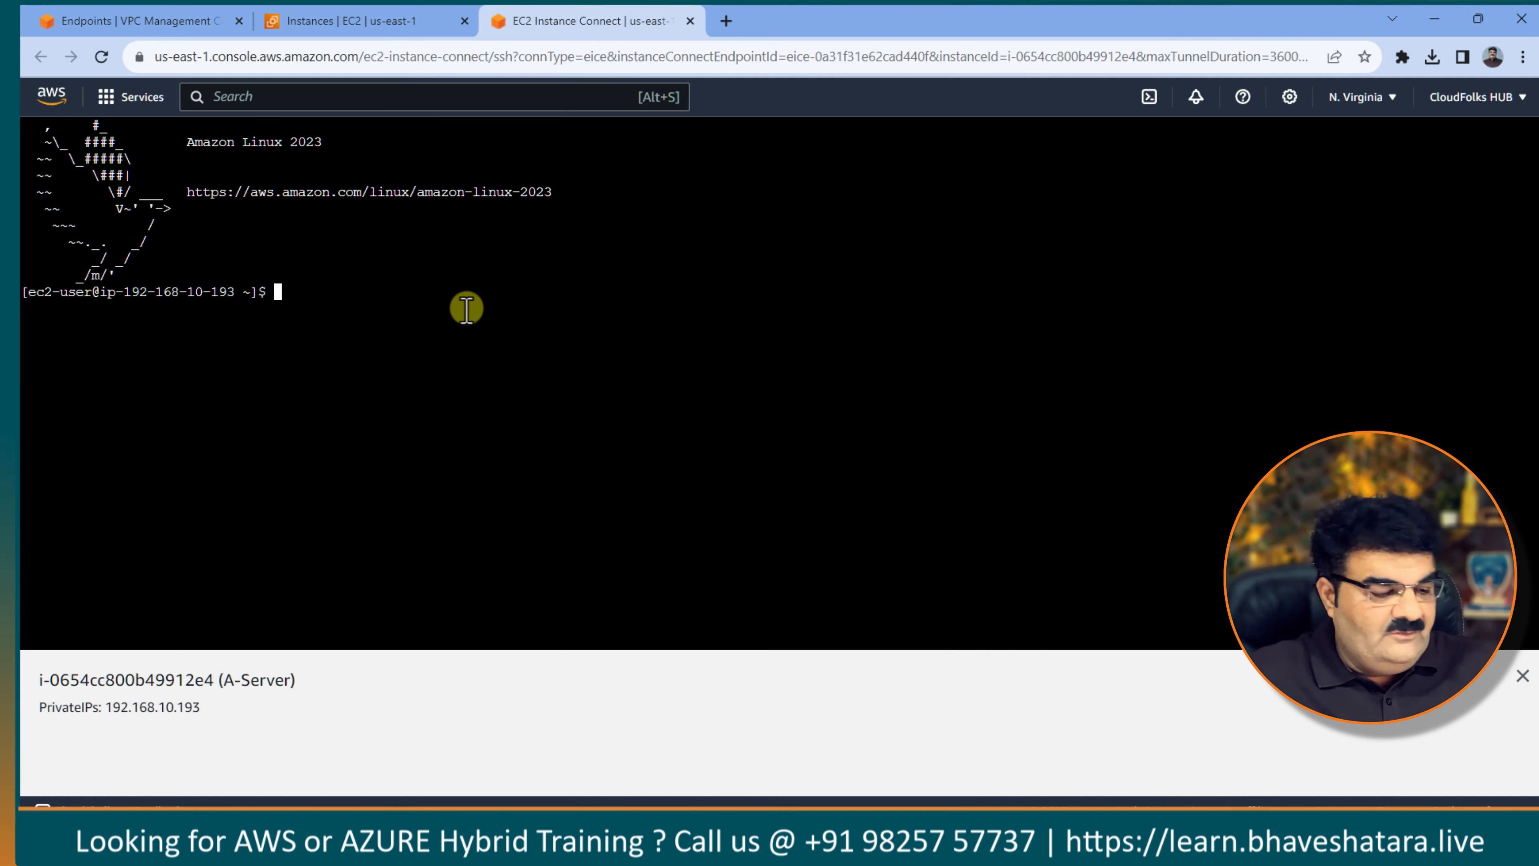
{"action": "type", "text": "ping "}
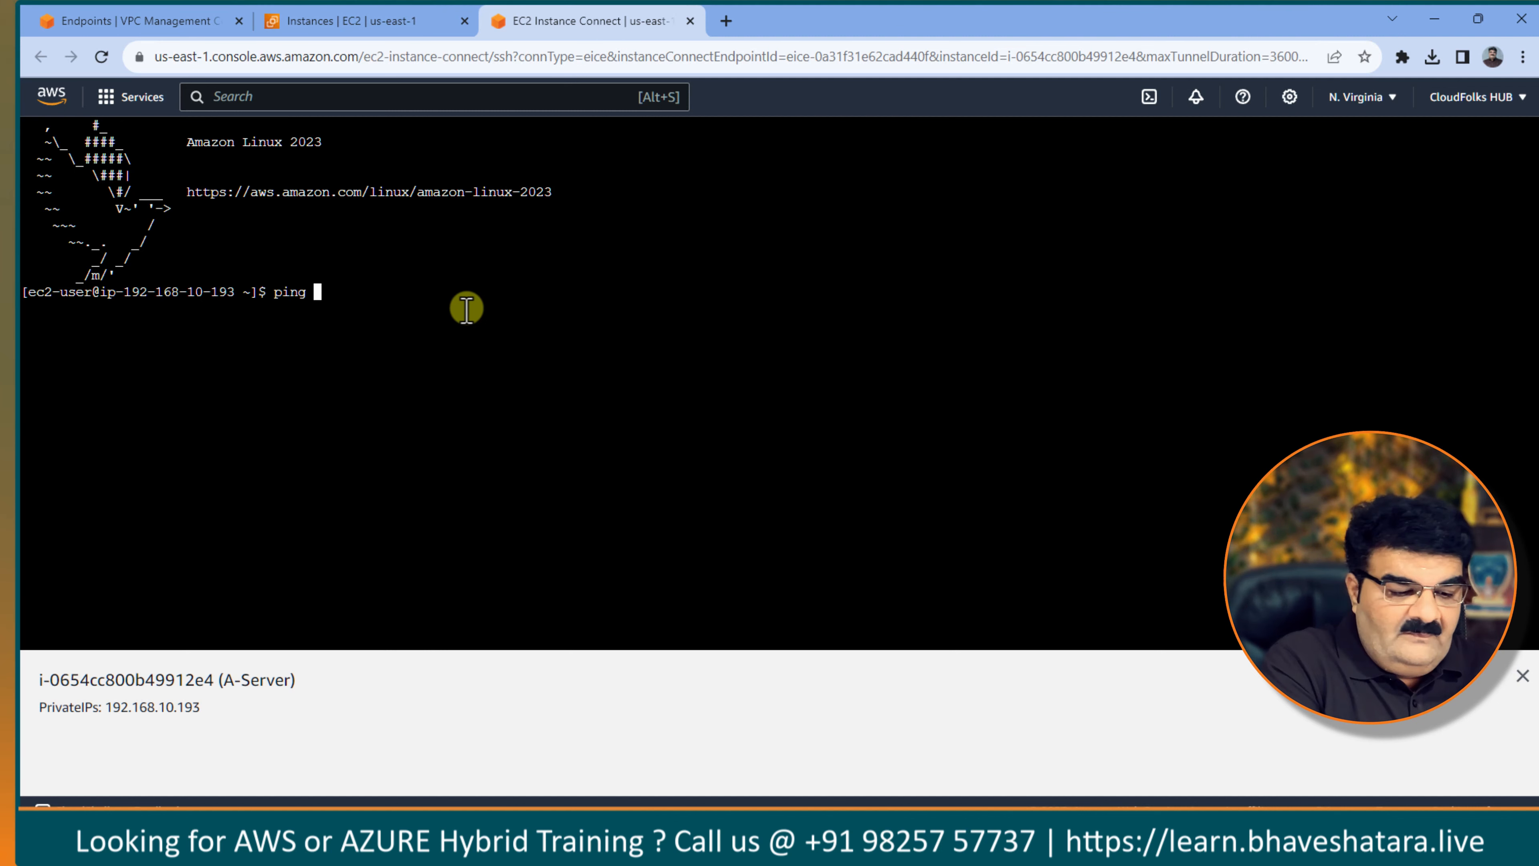
{"action": "type", "text": "192.168.20.75"}
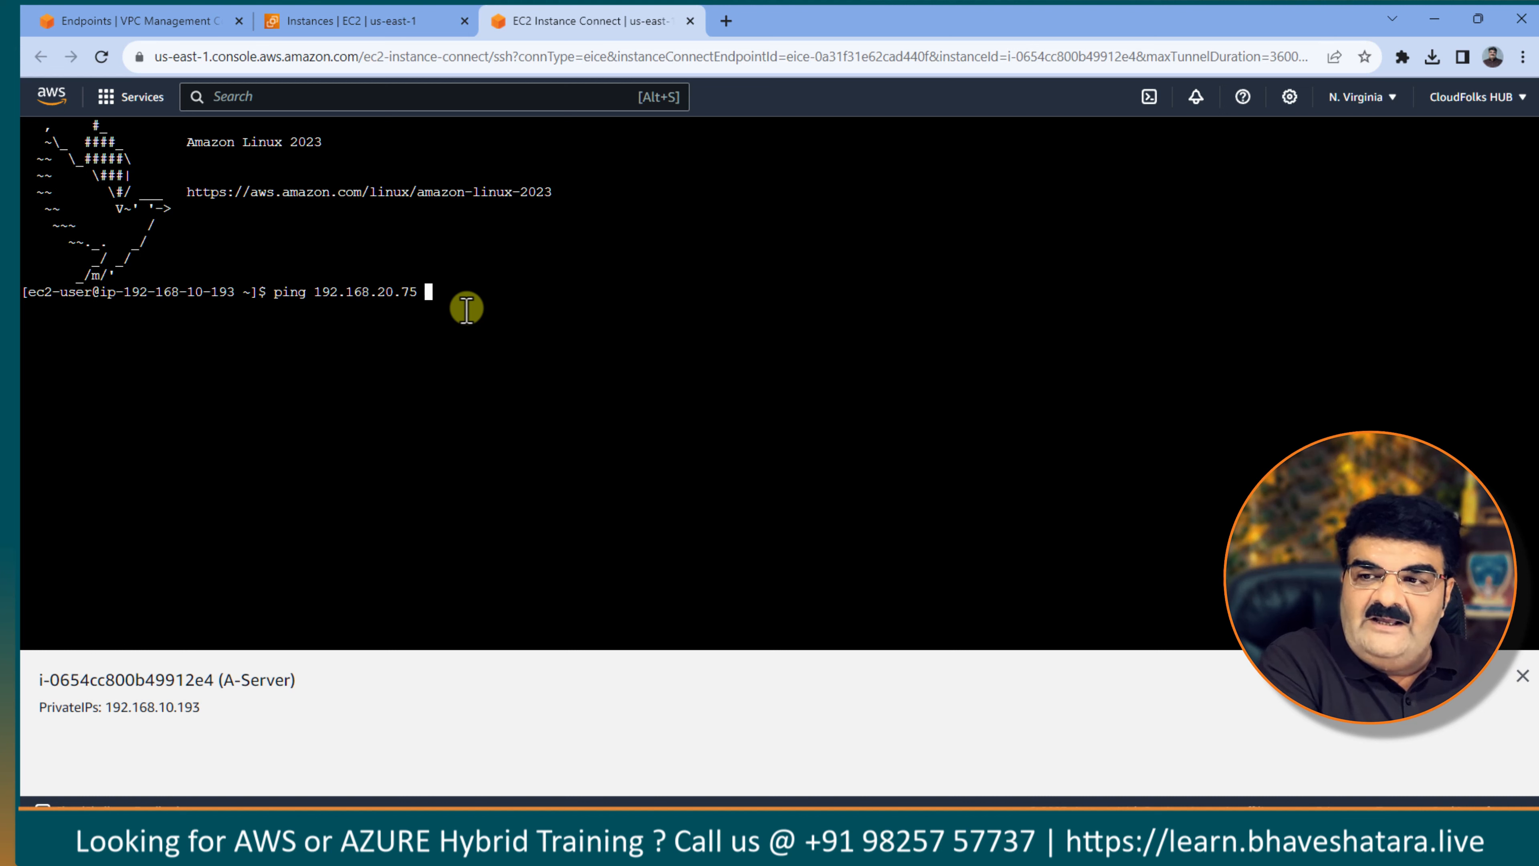
{"action": "key", "text": "Return"}
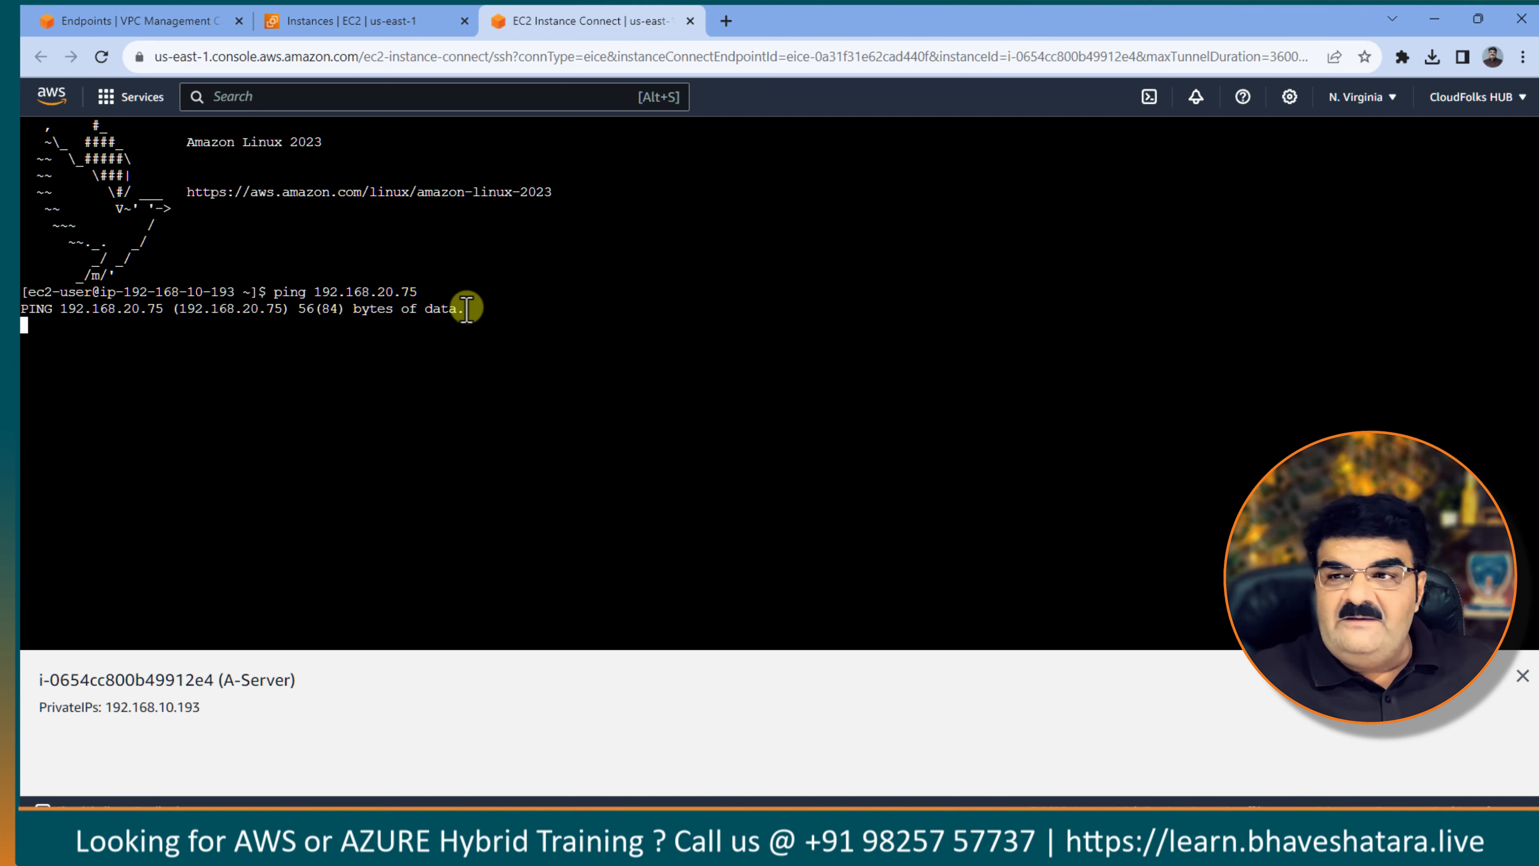
{"action": "key", "text": "ctrl+c"}
Select only C-Server in the EC2 instances list and copy its private IPv4 address.
{"action": "left_click", "coordinate": [388, 20]}
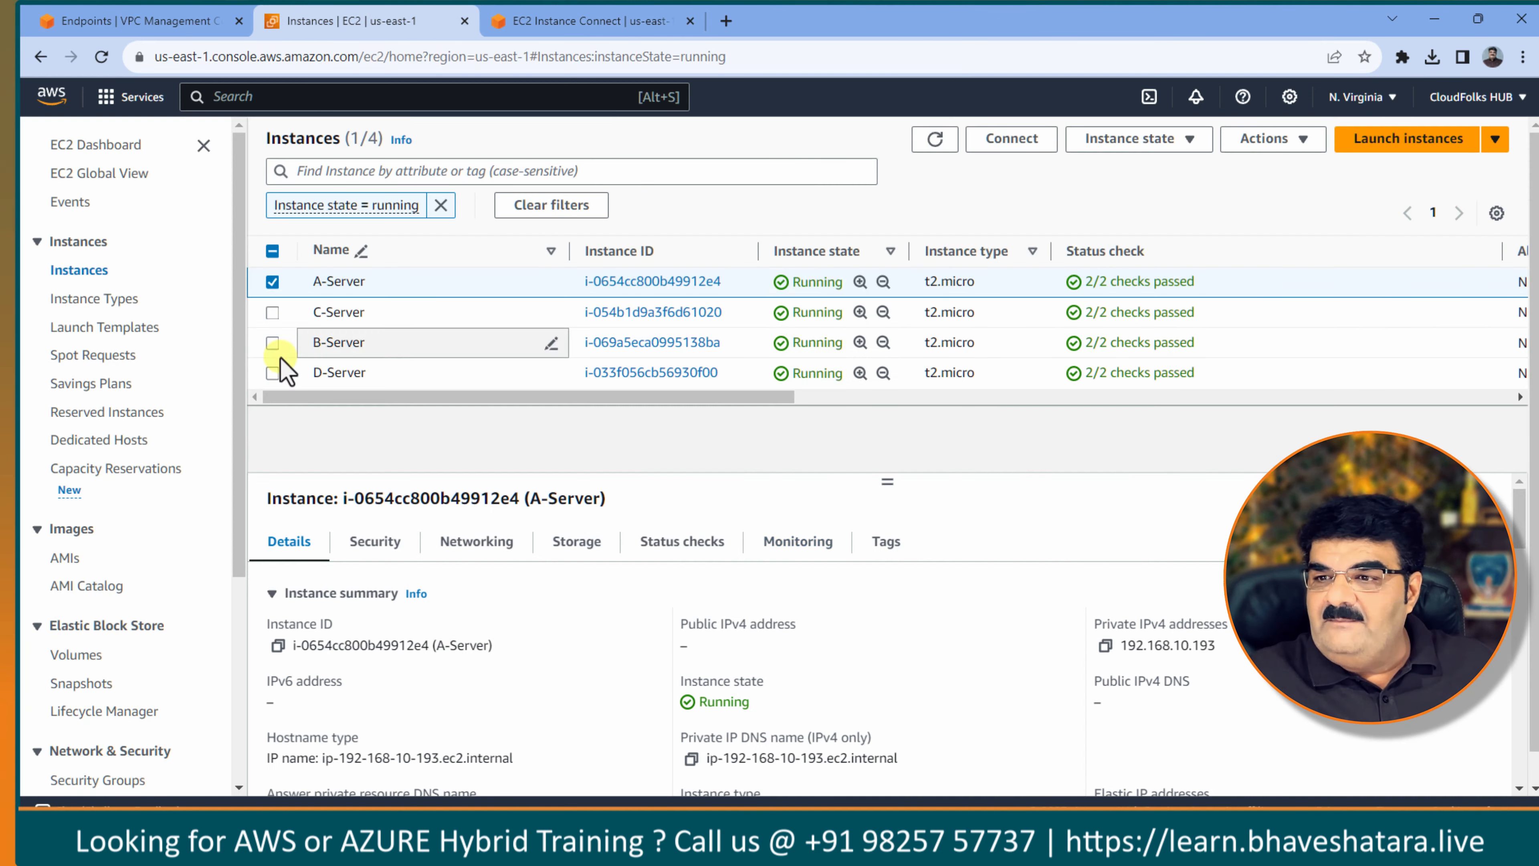
{"action": "left_click", "coordinate": [273, 283]}
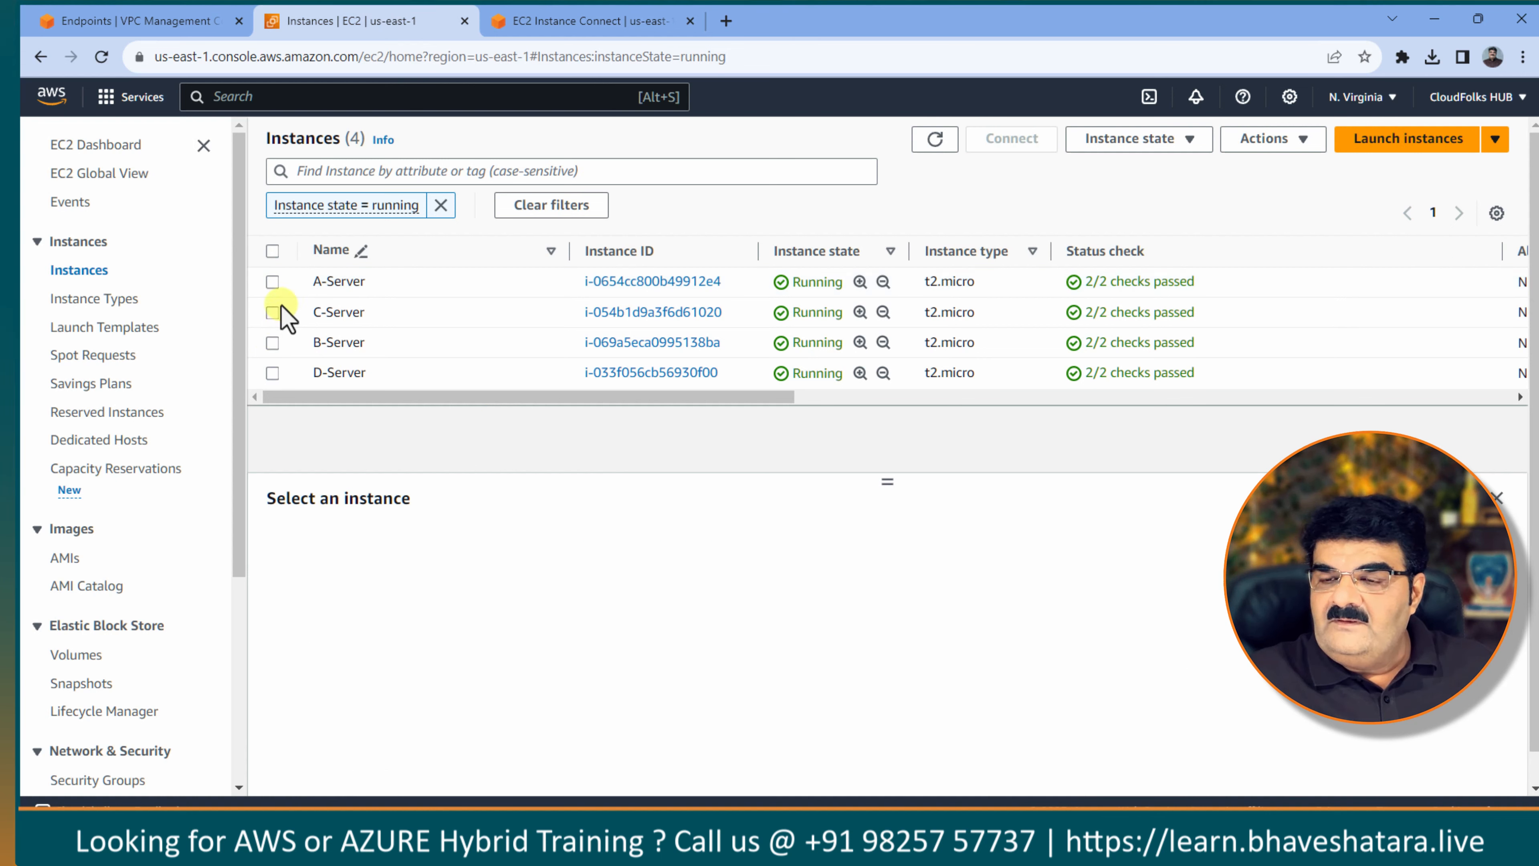
{"action": "left_click", "coordinate": [272, 342]}
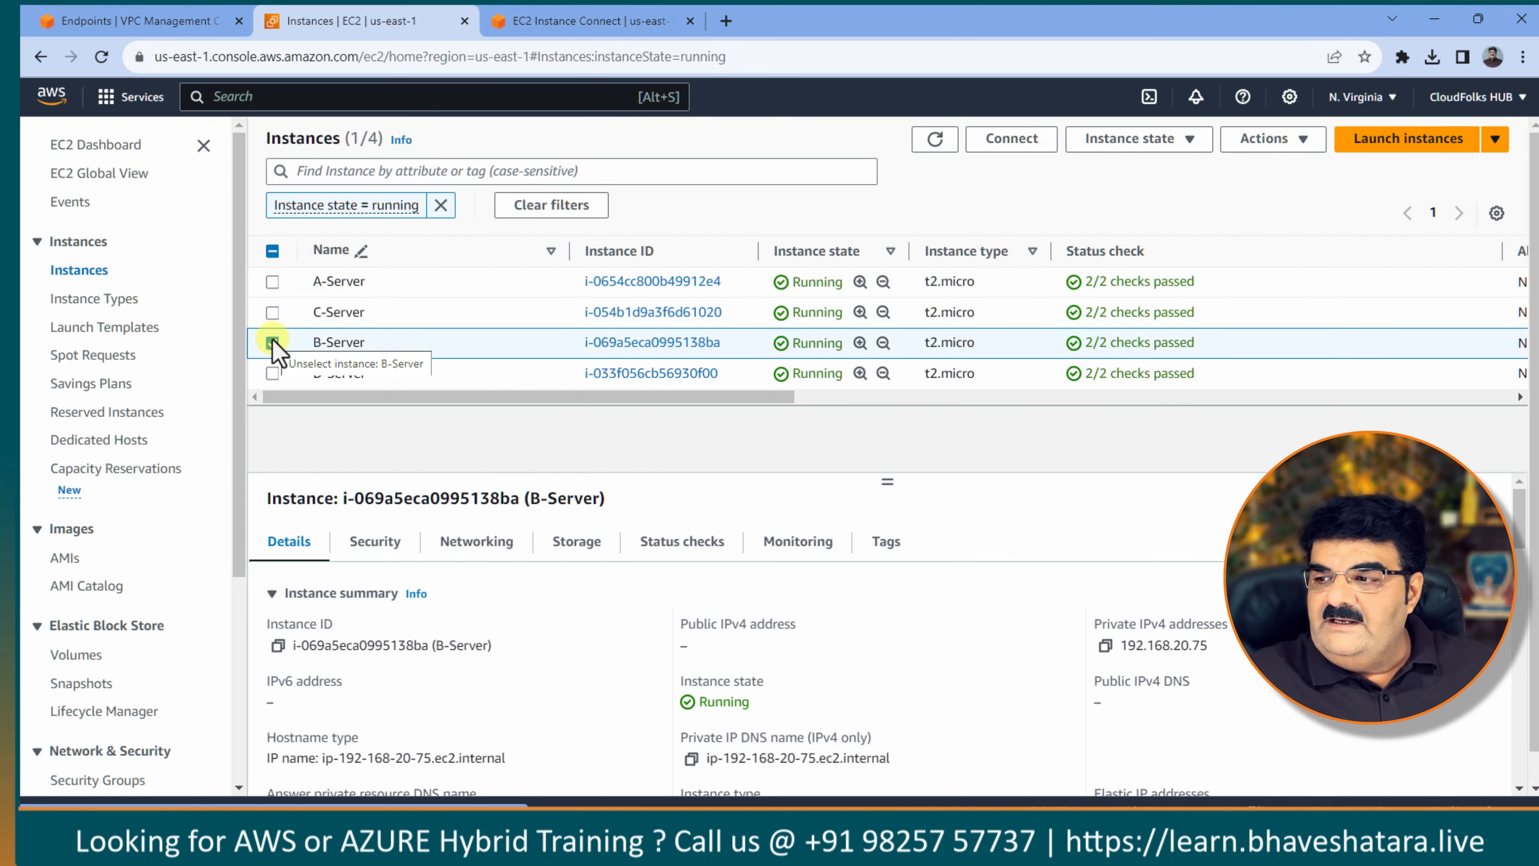
{"action": "left_click", "coordinate": [273, 342]}
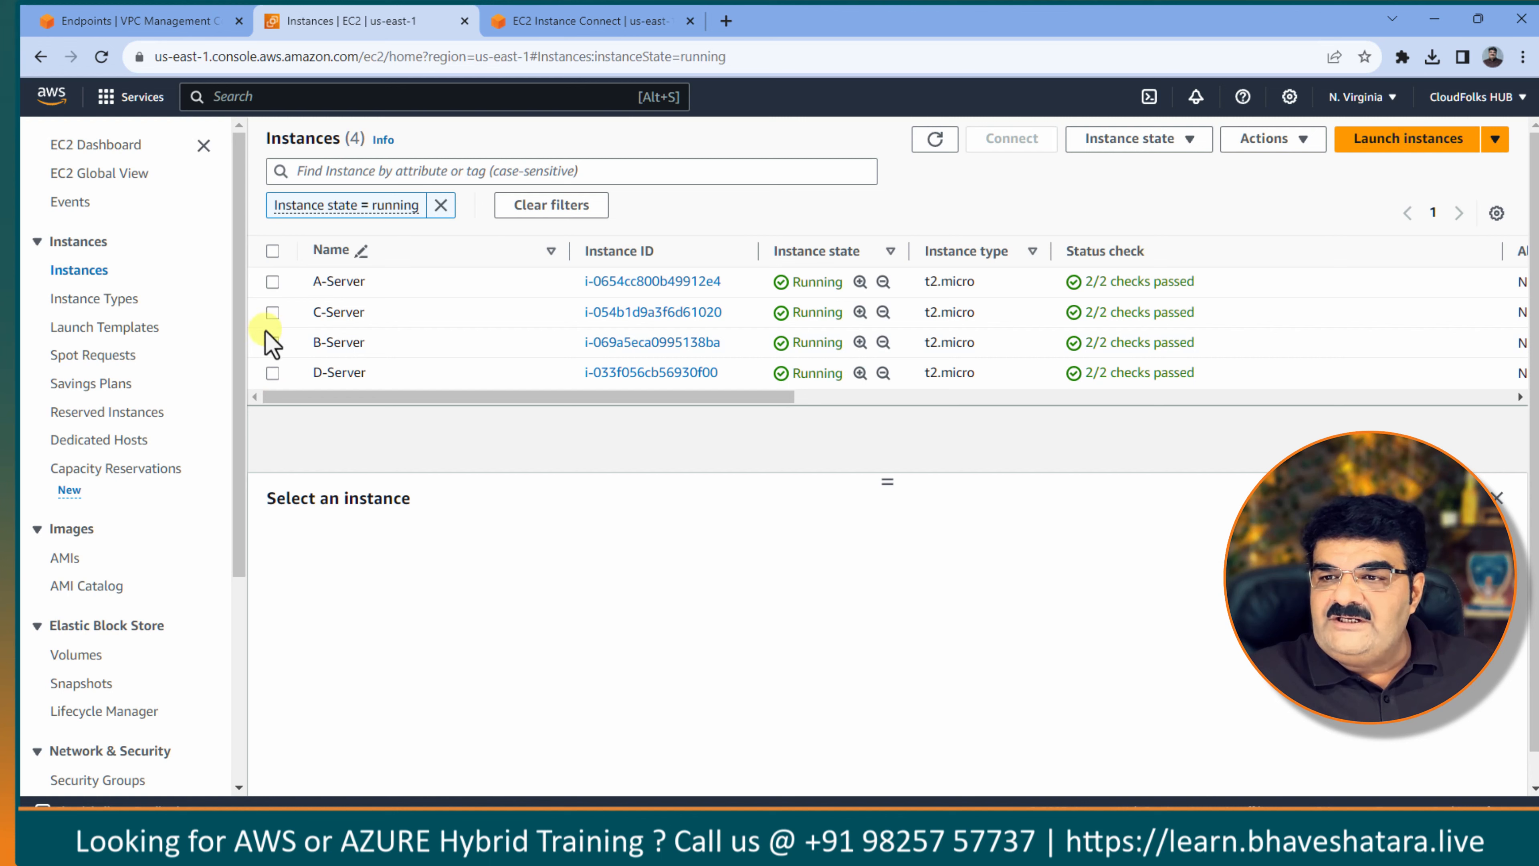
{"action": "left_click", "coordinate": [272, 313]}
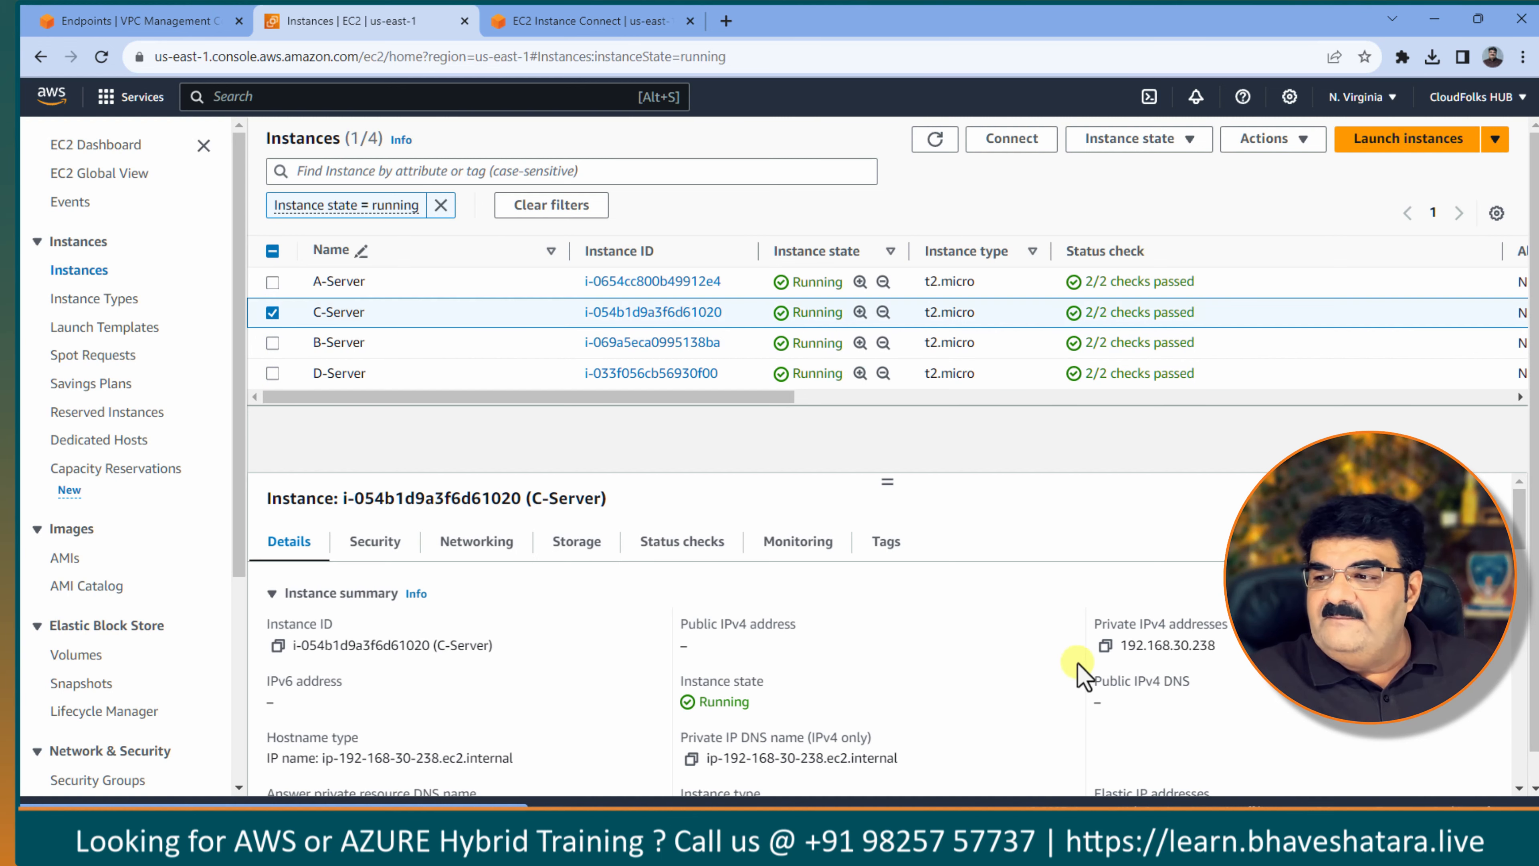
{"action": "left_click", "coordinate": [1106, 645]}
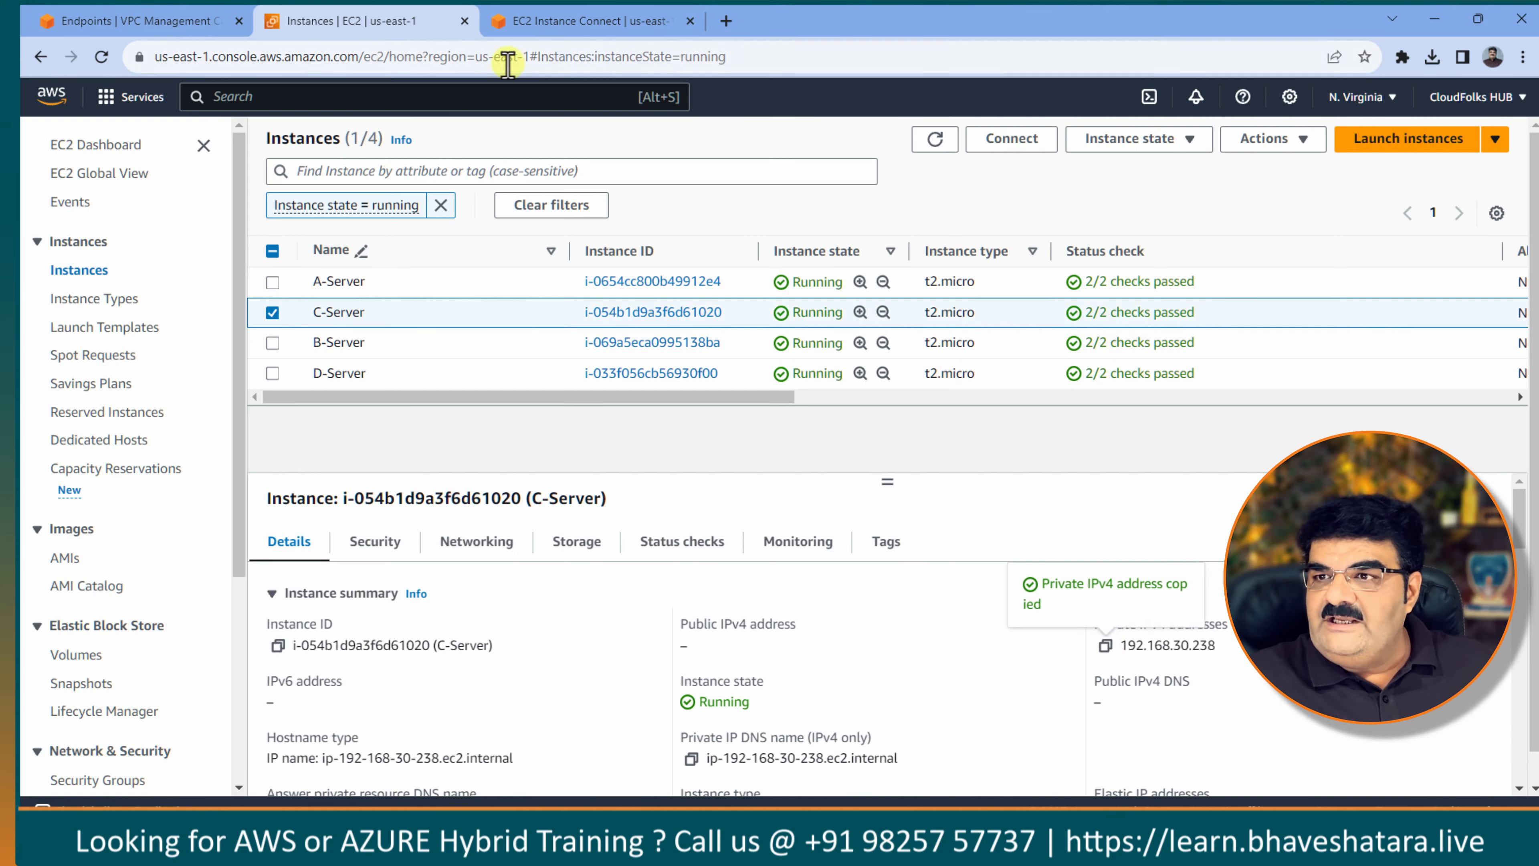
Ping C-Server at 192.168.30.238 from the A-Server terminal using the copied private IP address.
{"action": "left_click", "coordinate": [563, 21]}
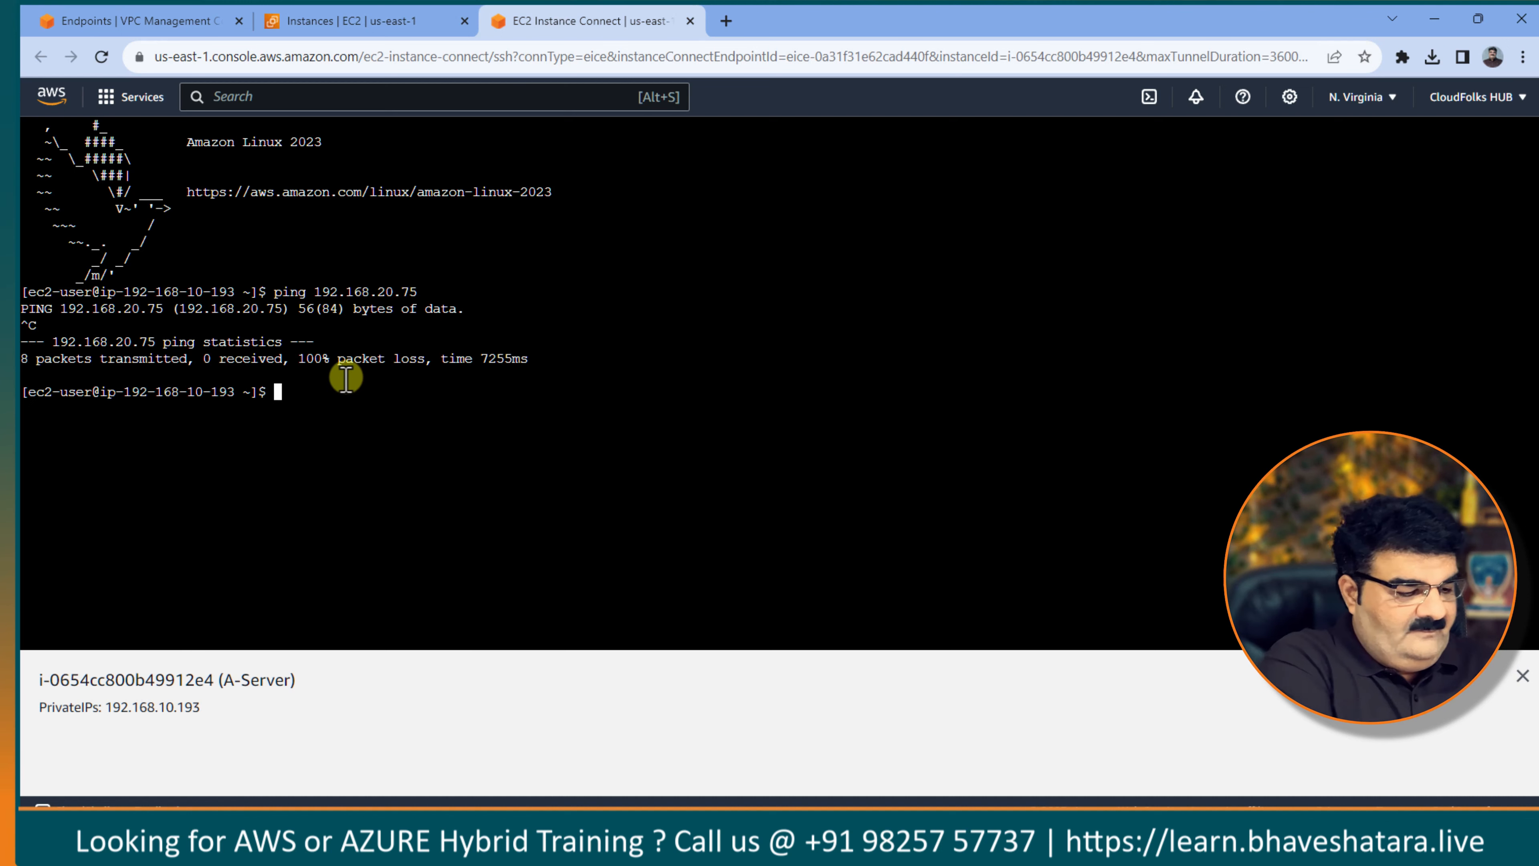
{"action": "type", "text": "pin"}
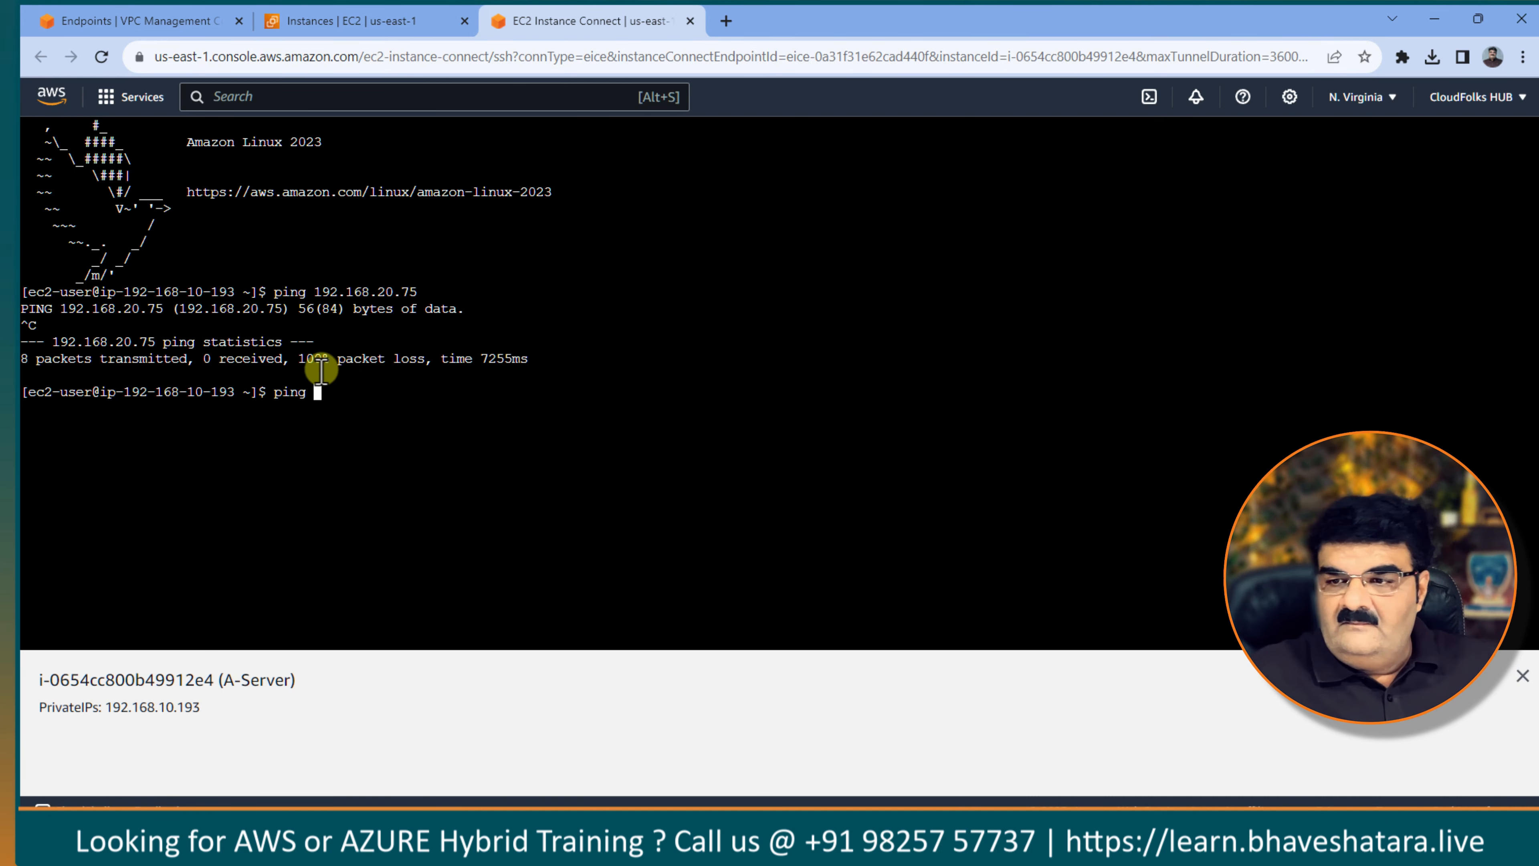
{"action": "right_click", "coordinate": [332, 385]}
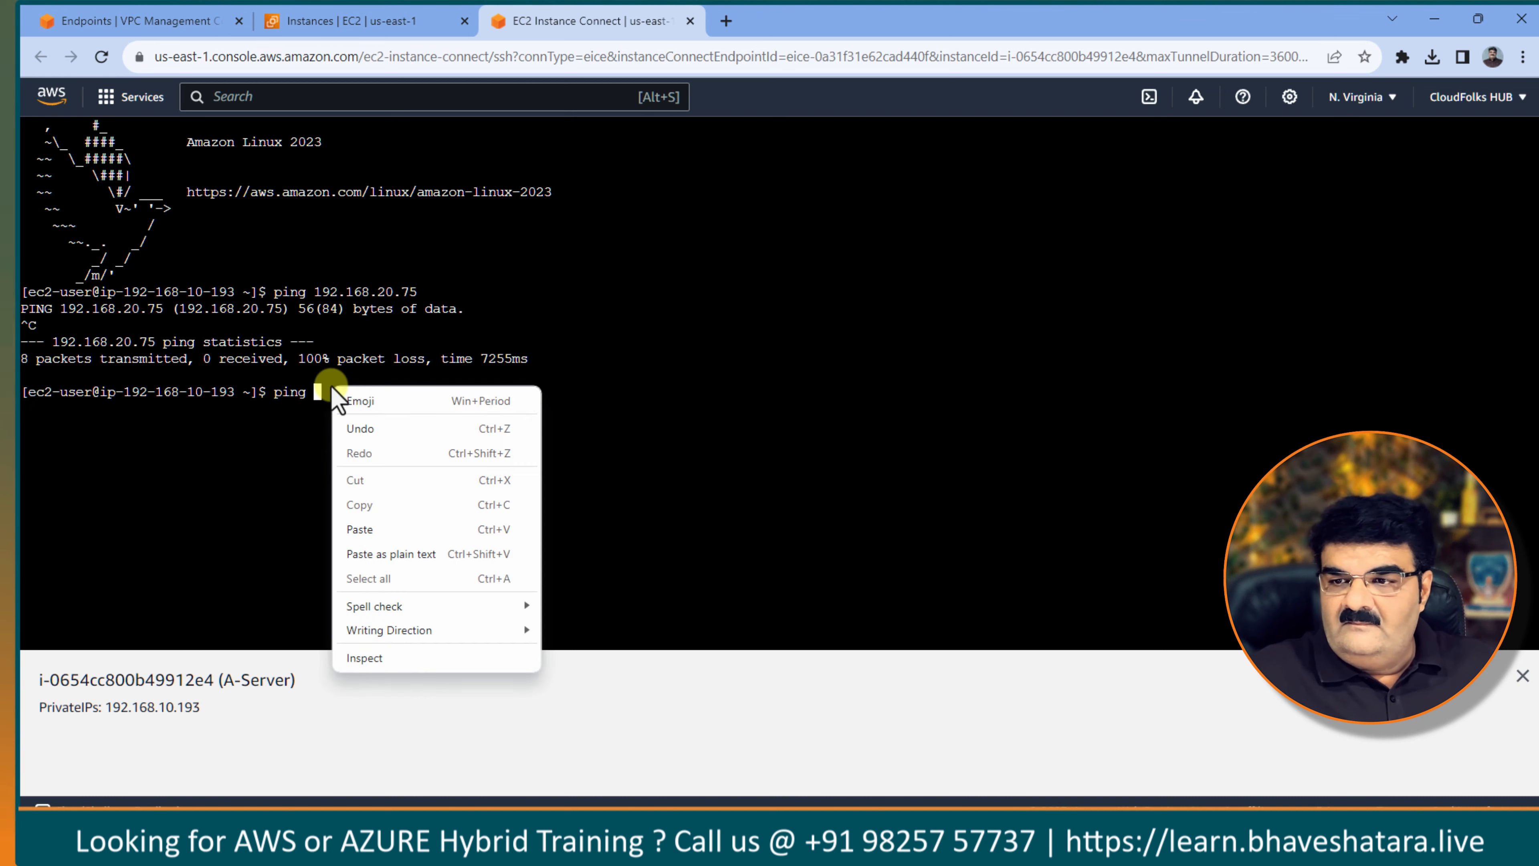
{"action": "left_click", "coordinate": [361, 530]}
{"action": "key", "text": "Return"}
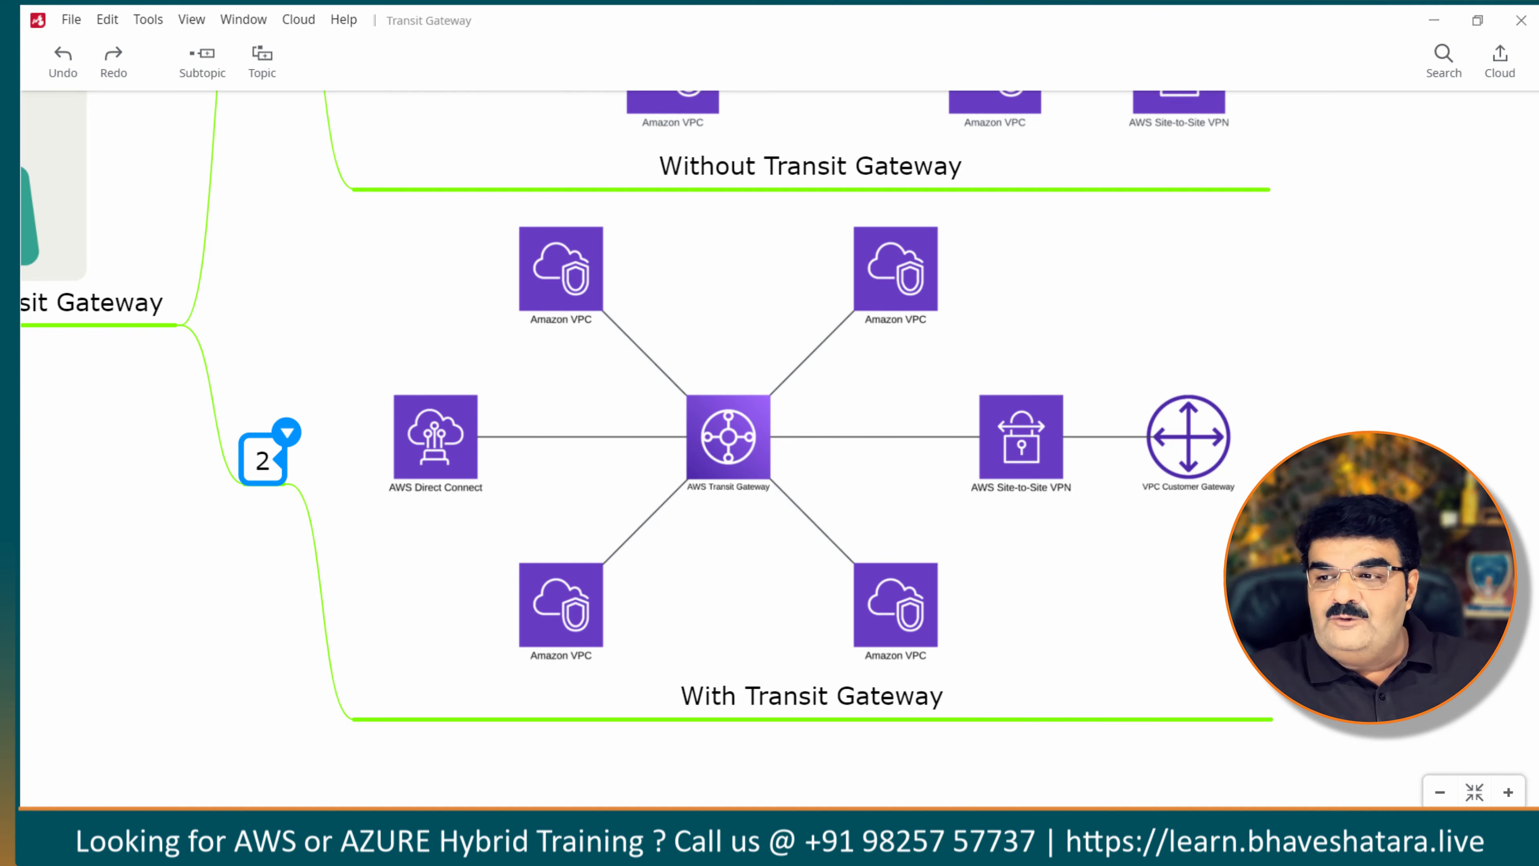
Switch to the Transit Gateway mind map and compare the diagrams without and with a transit gateway.
{"action": "left_click", "coordinate": [835, 344]}
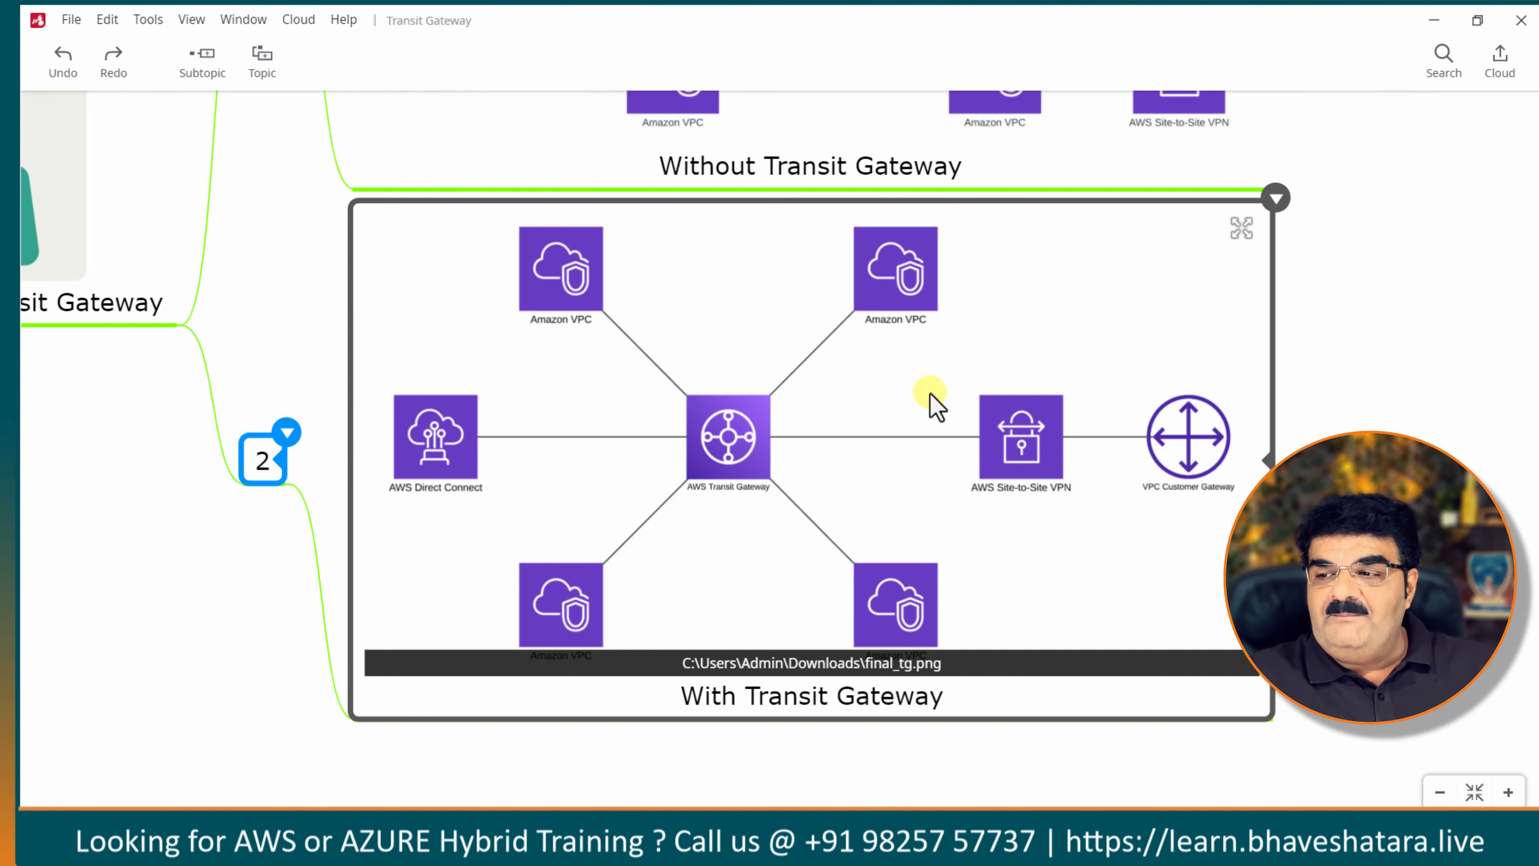
{"action": "key", "text": "Up"}
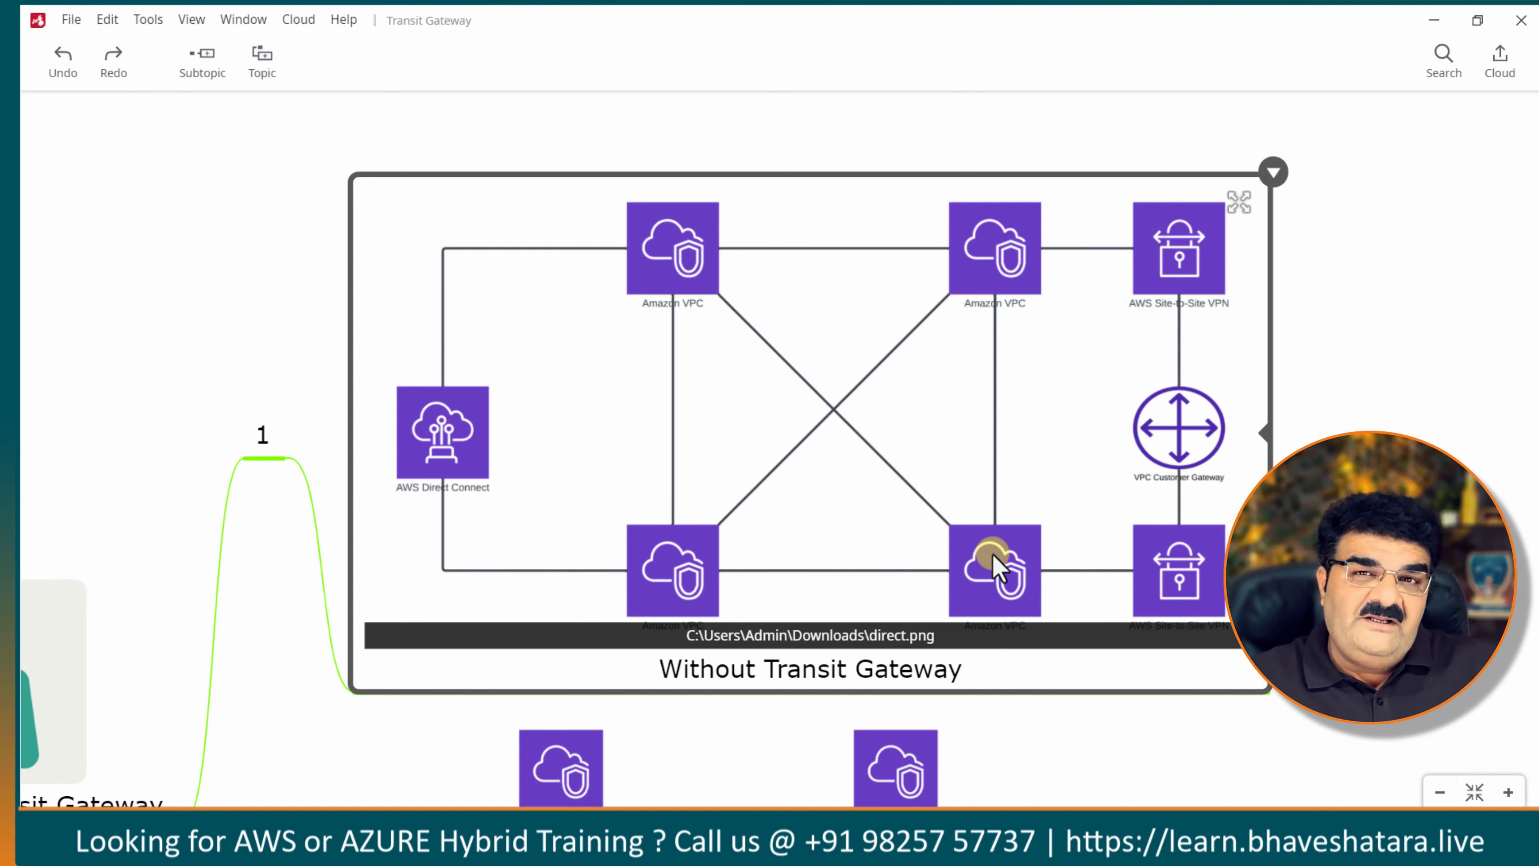
{"action": "scroll", "coordinate": [886, 481], "scroll_direction": "down", "scroll_amount": 8}
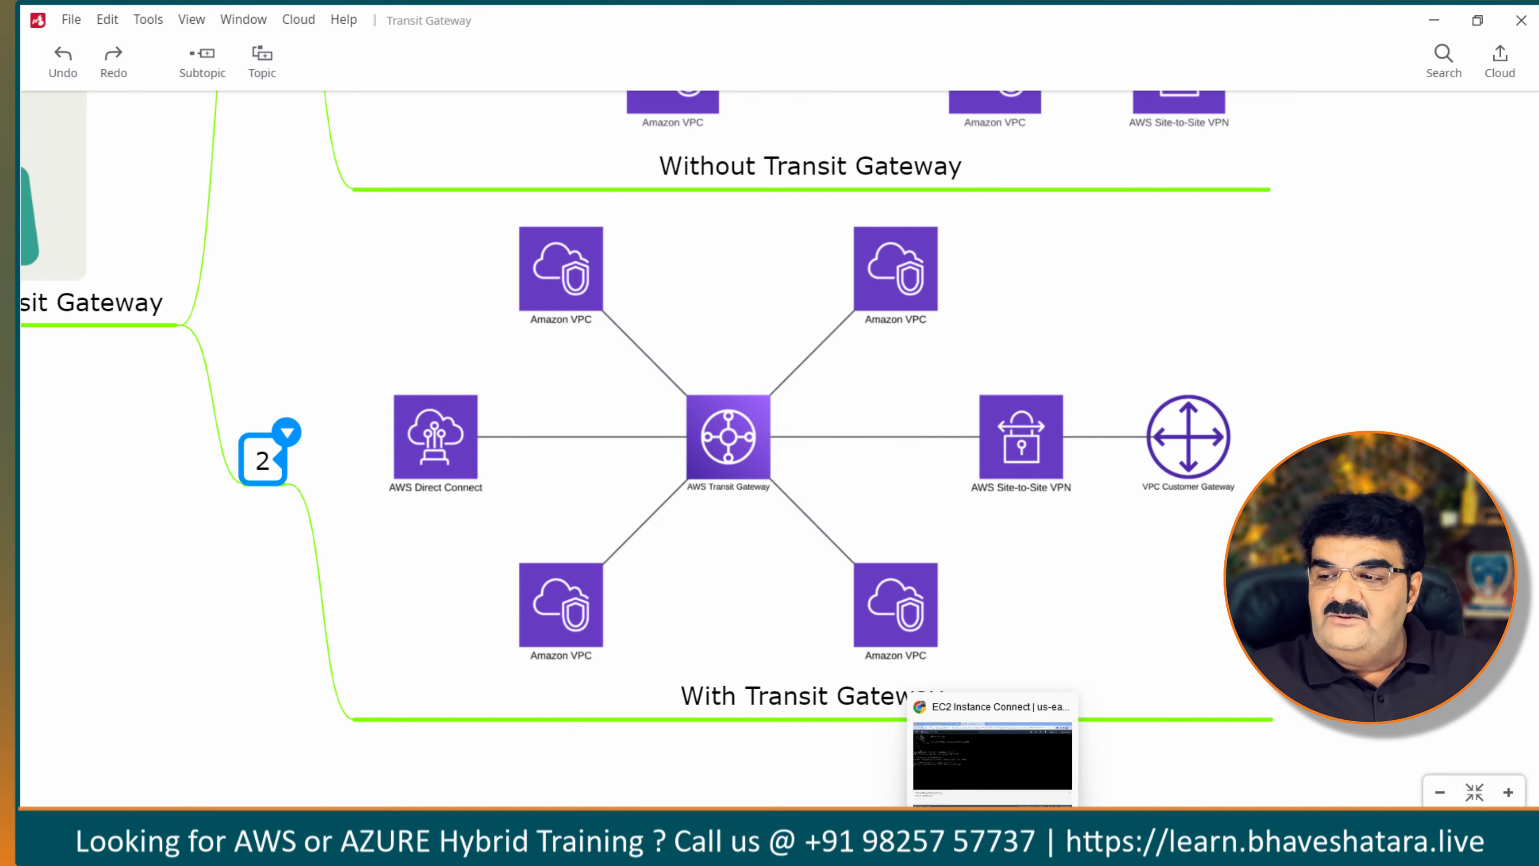
Switch back to the browser and open the list of transit gateways in the VPC console.
{"action": "left_click", "coordinate": [989, 764]}
{"action": "left_click", "coordinate": [167, 23]}
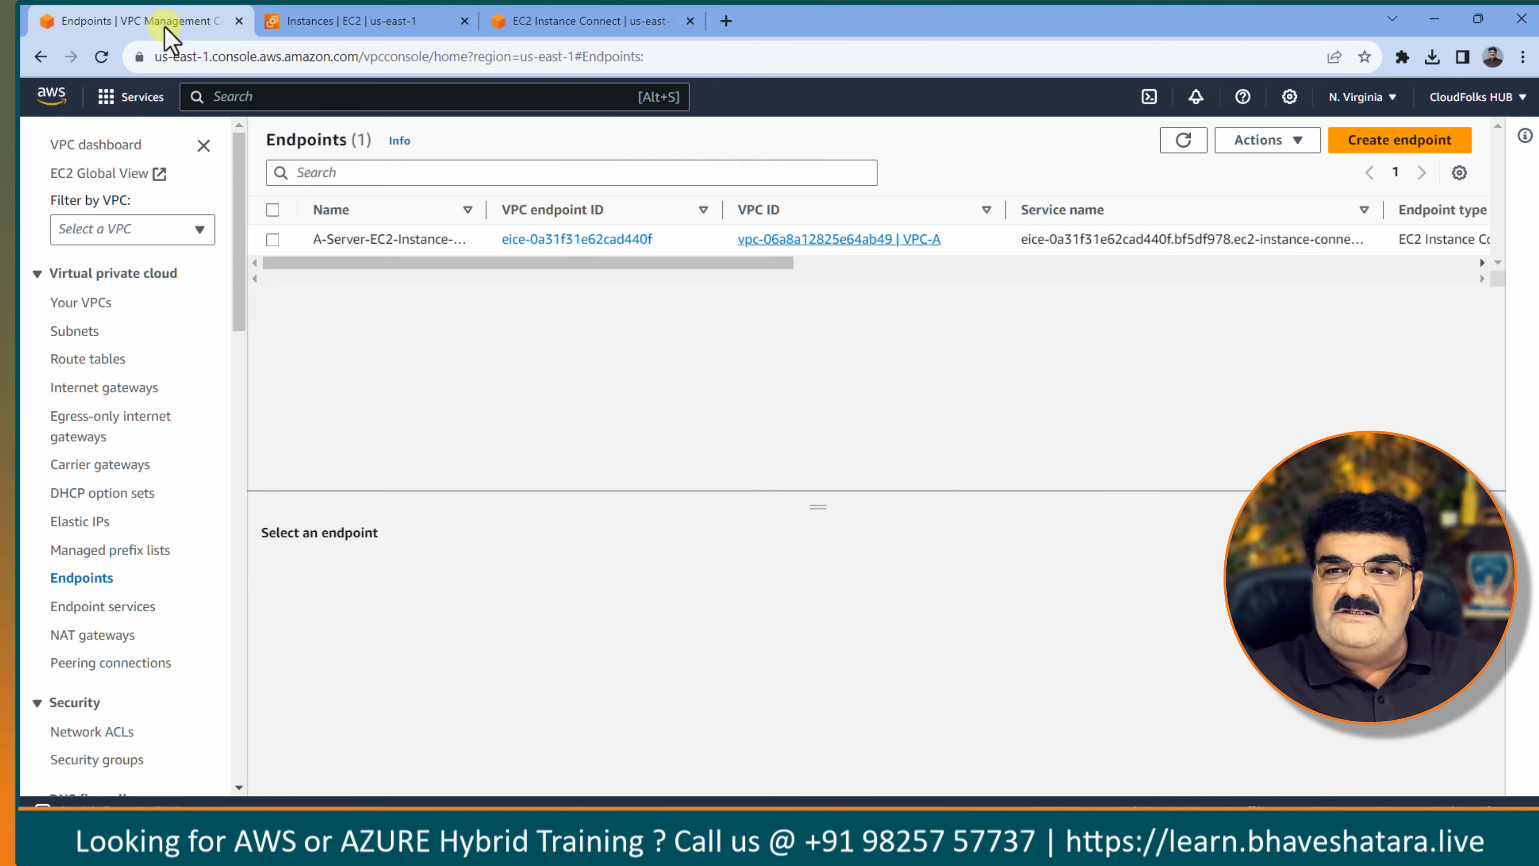
{"action": "scroll", "coordinate": [135, 429], "scroll_direction": "down", "scroll_amount": 4}
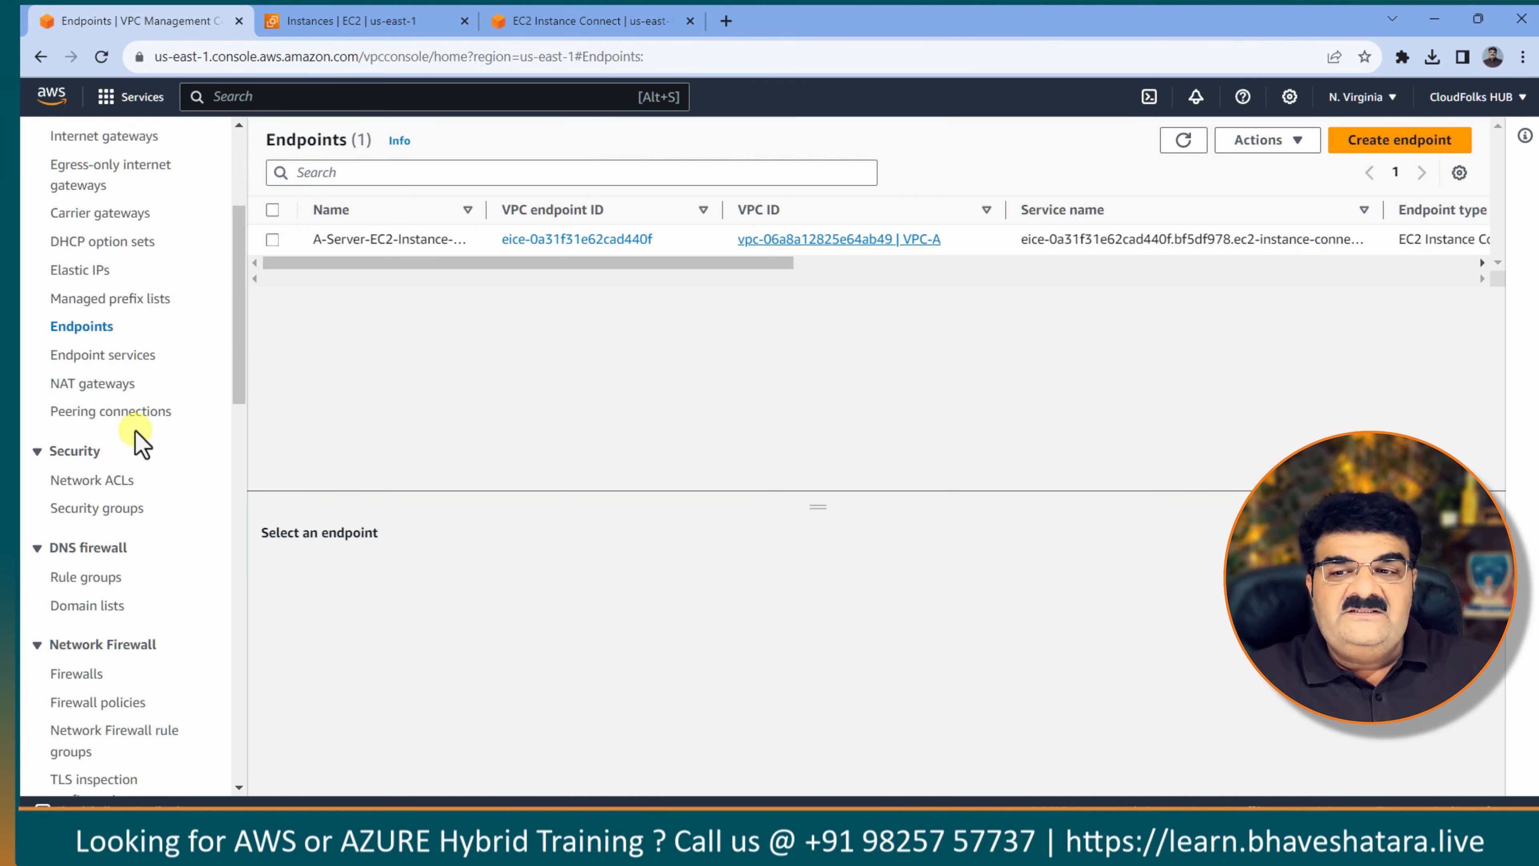
{"action": "scroll", "coordinate": [151, 366], "scroll_direction": "up", "scroll_amount": 4}
{"action": "scroll", "coordinate": [155, 368], "scroll_direction": "down", "scroll_amount": 12}
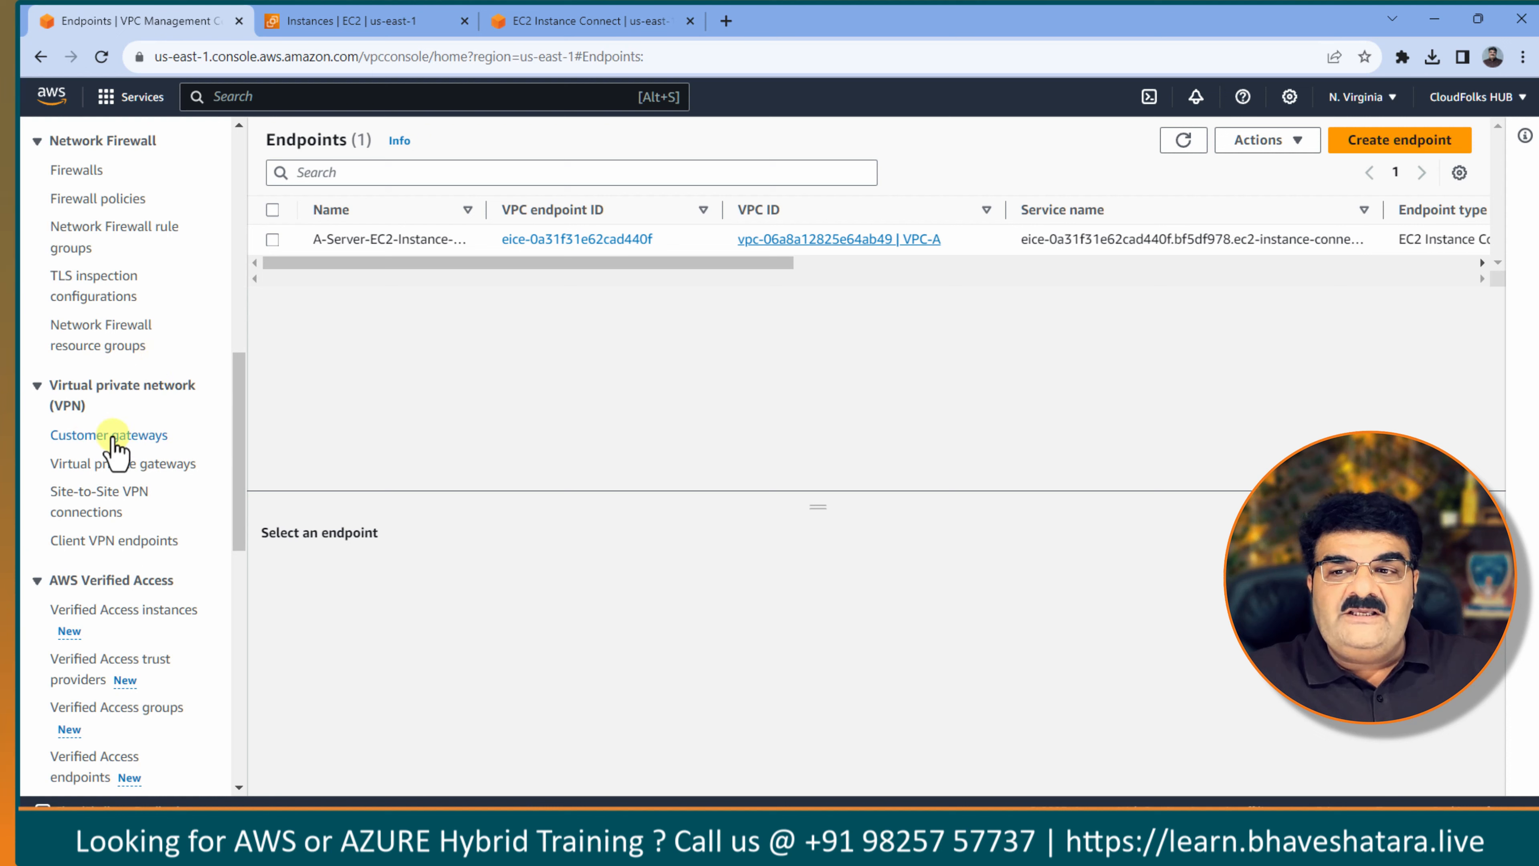
{"action": "left_click_drag", "start_coordinate": [240, 433], "coordinate": [237, 555]}
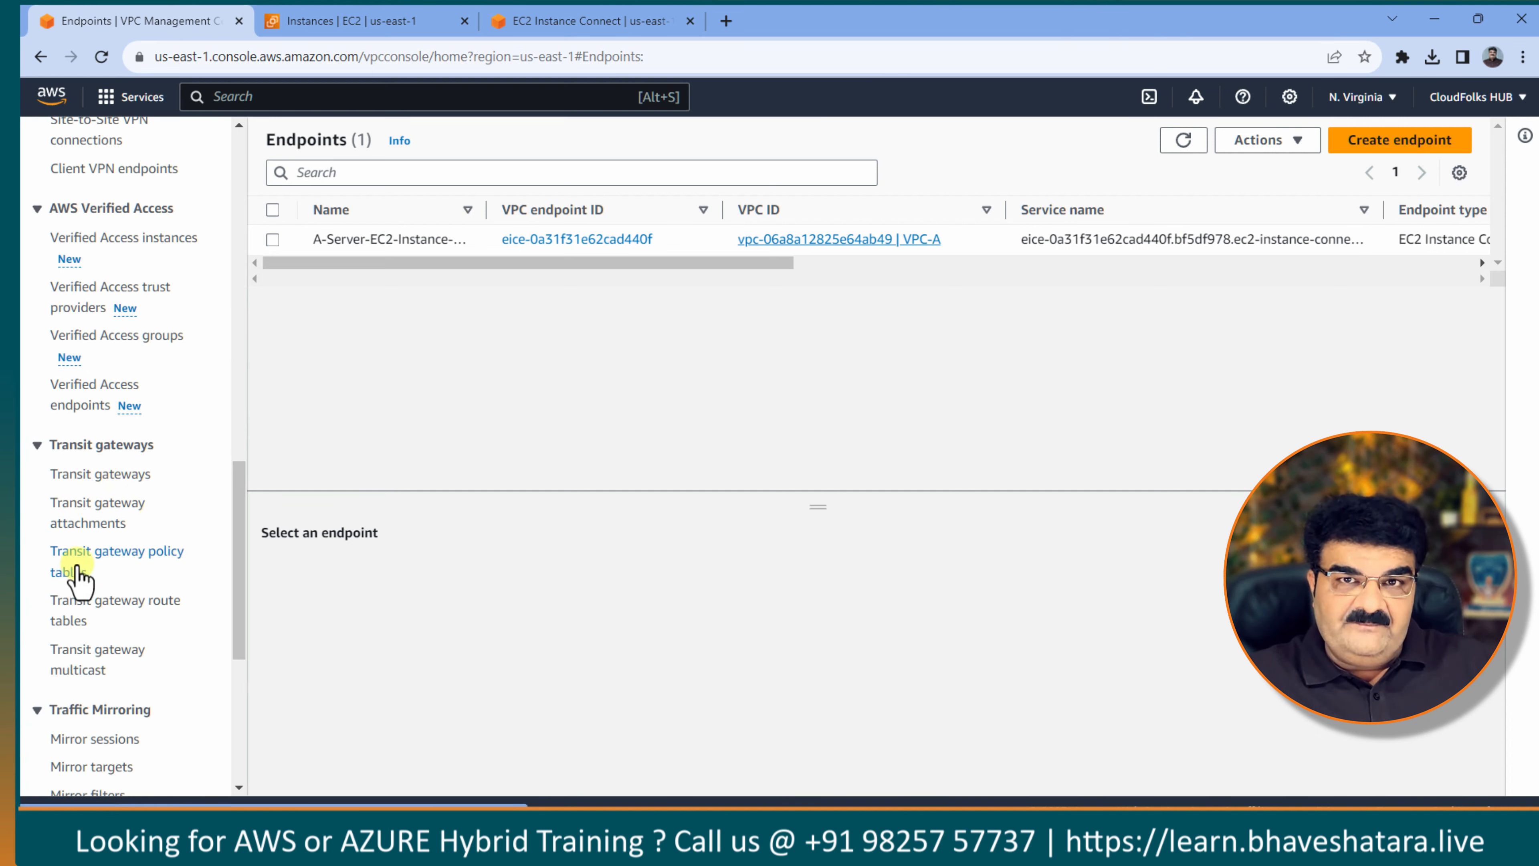
{"action": "left_click", "coordinate": [118, 479]}
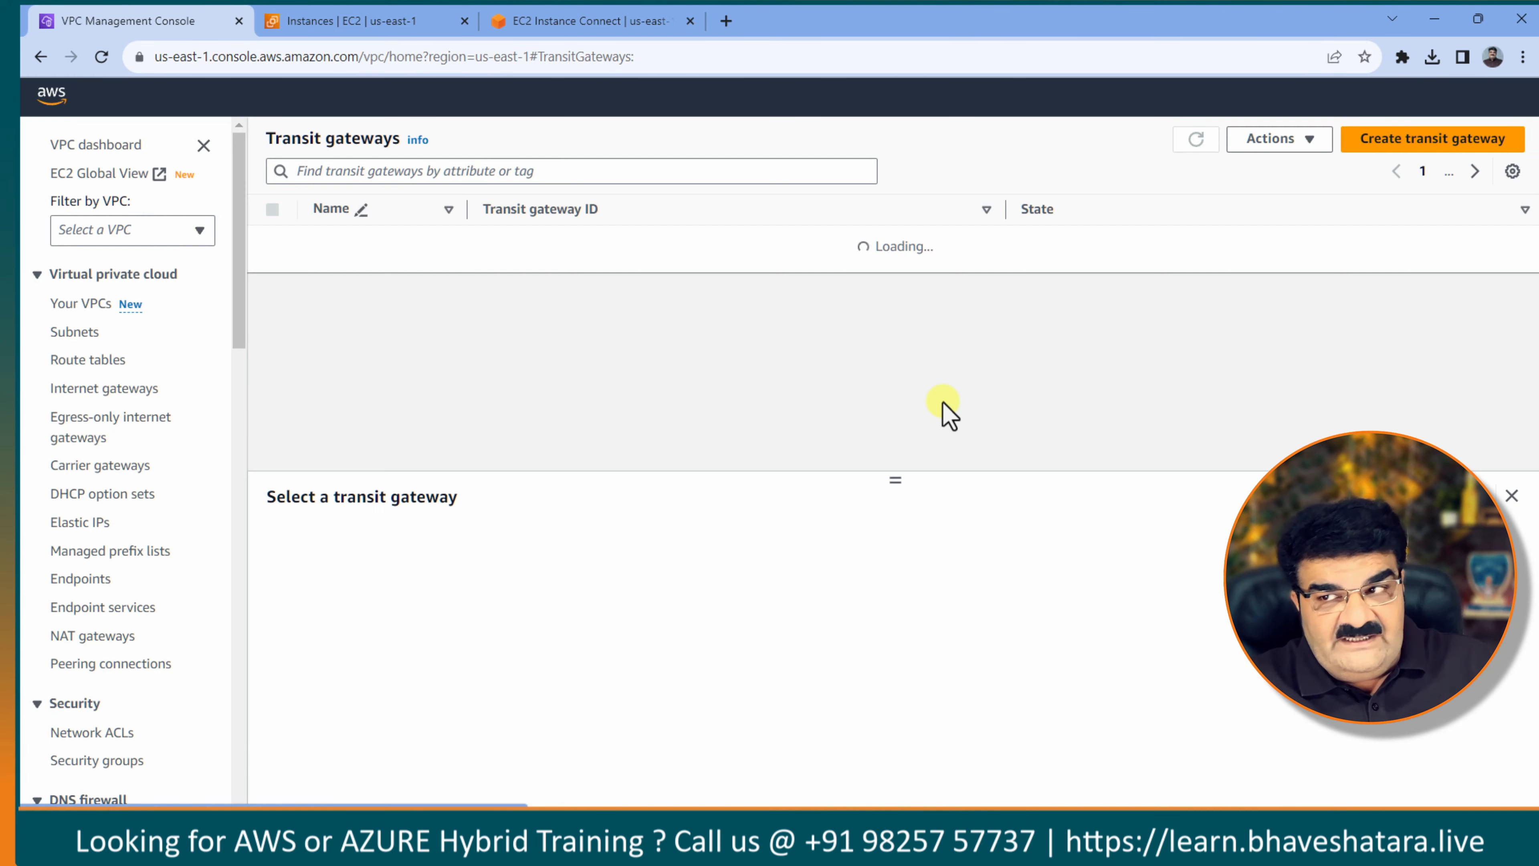
Create a transit gateway named TG-CloudFolks with the default settings and reload the list to check its state.
{"action": "left_click", "coordinate": [1429, 142]}
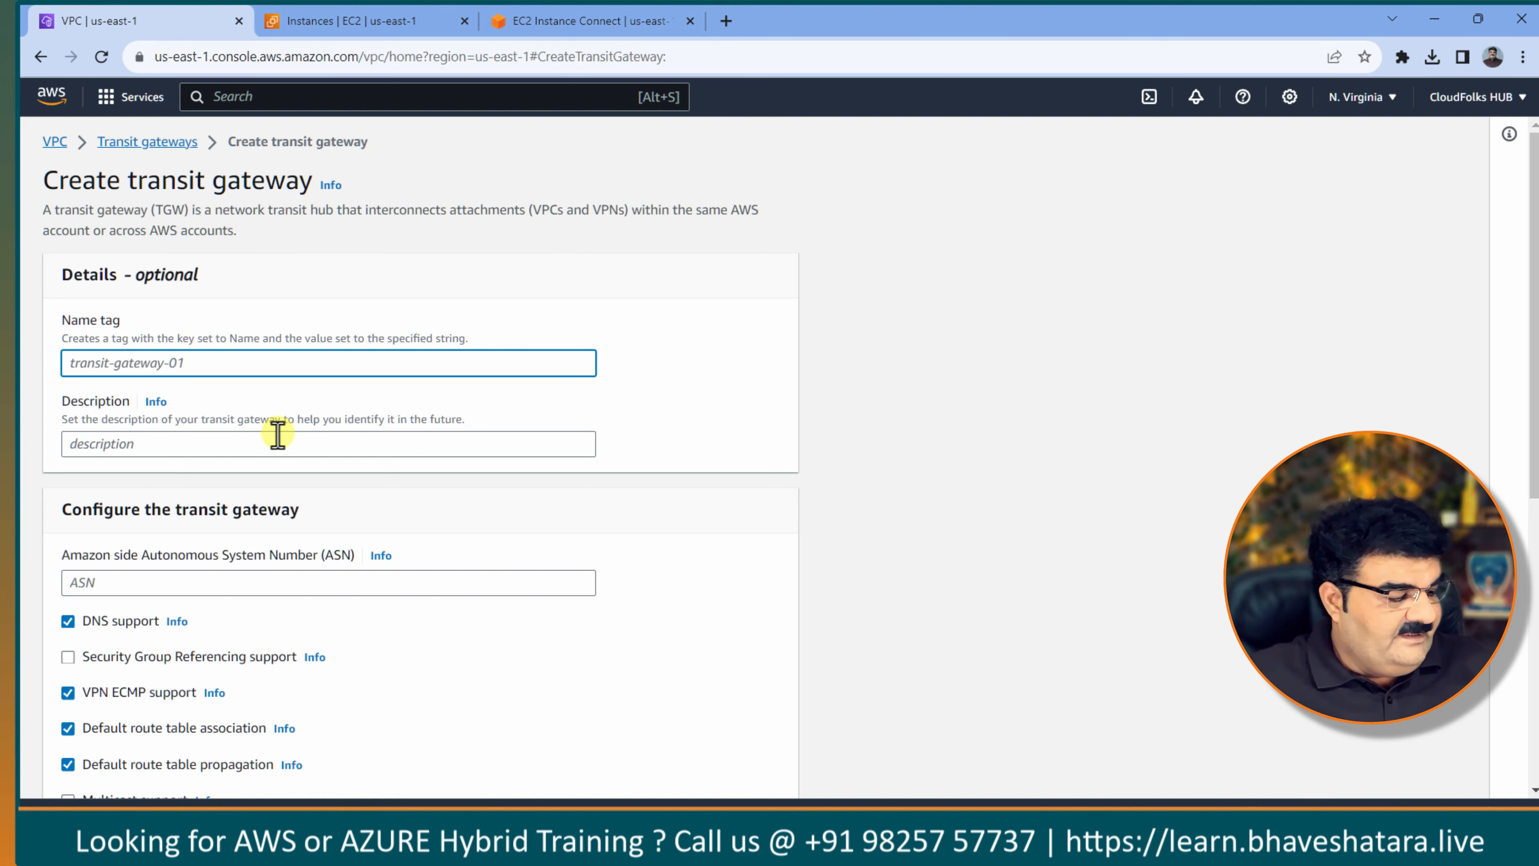
{"action": "type", "text": "TG-F"}
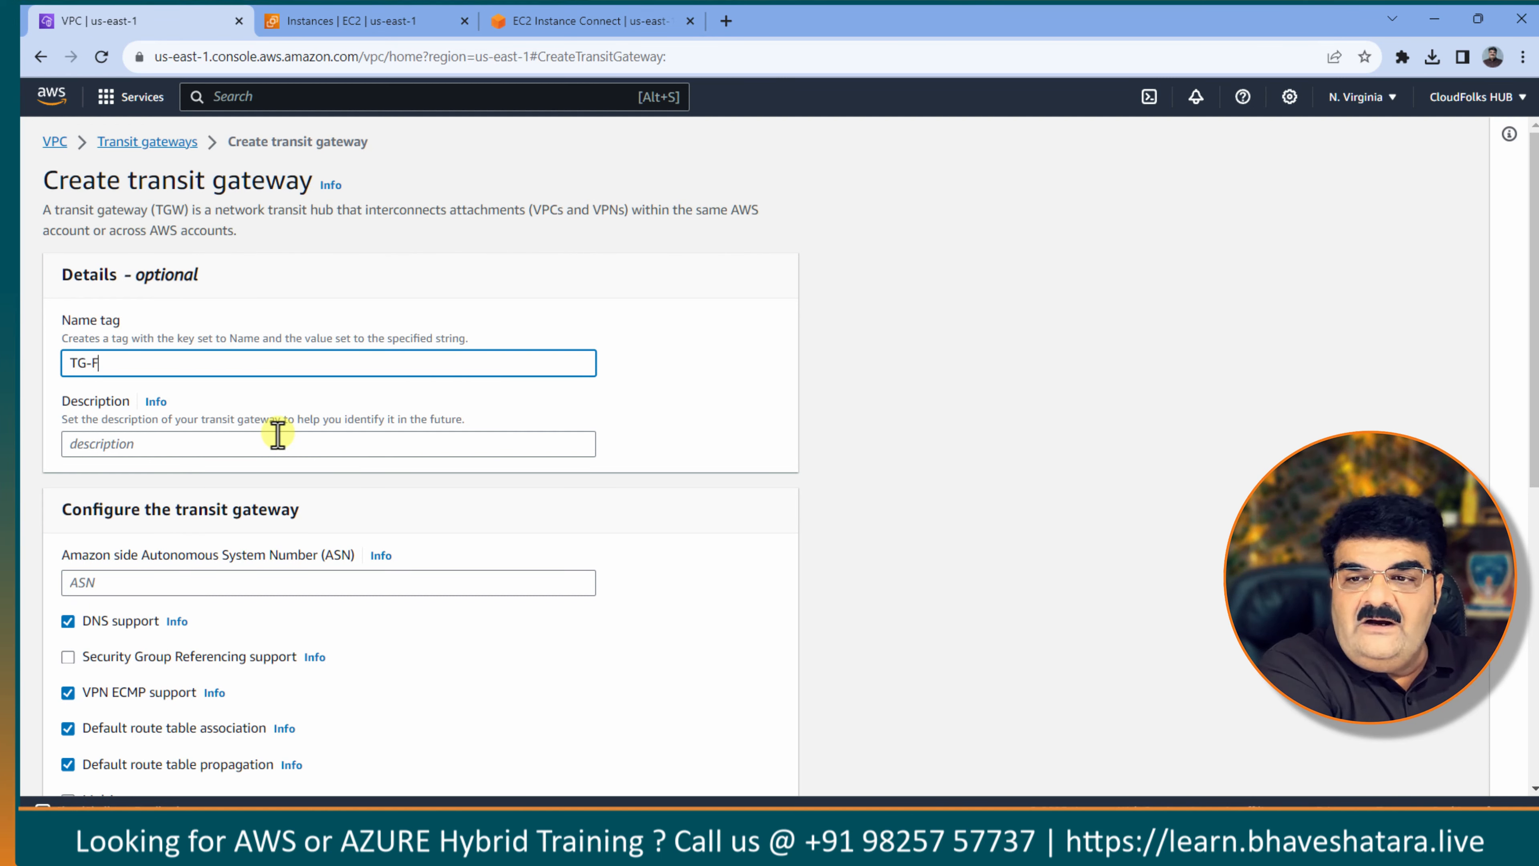
{"action": "key", "text": "BackSpace"}
{"action": "type", "text": "Cl"}
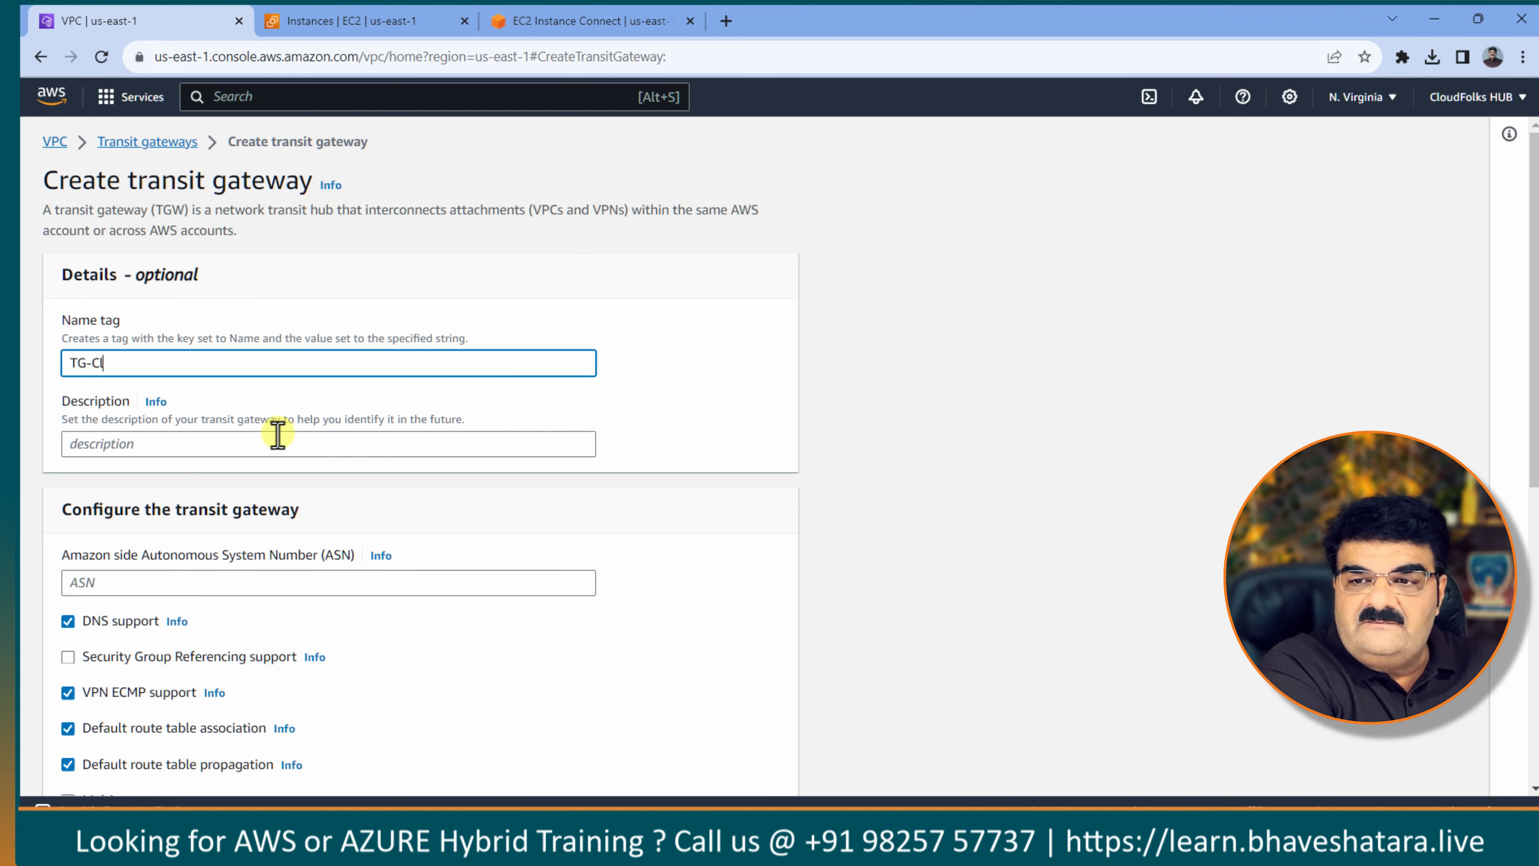
{"action": "type", "text": "oudFolks"}
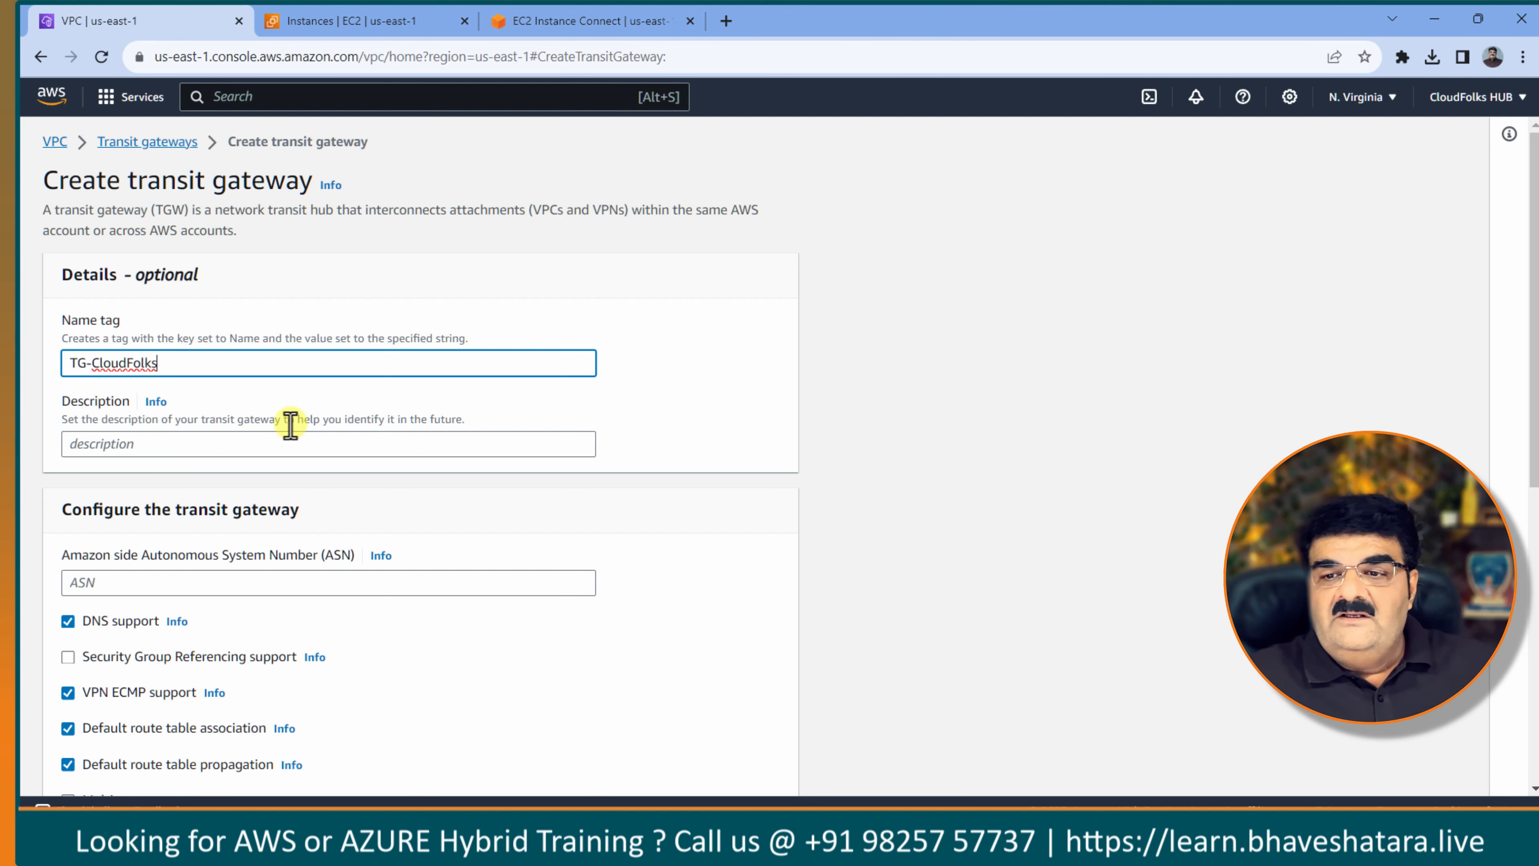
{"action": "scroll", "coordinate": [277, 434], "scroll_direction": "down", "scroll_amount": 4}
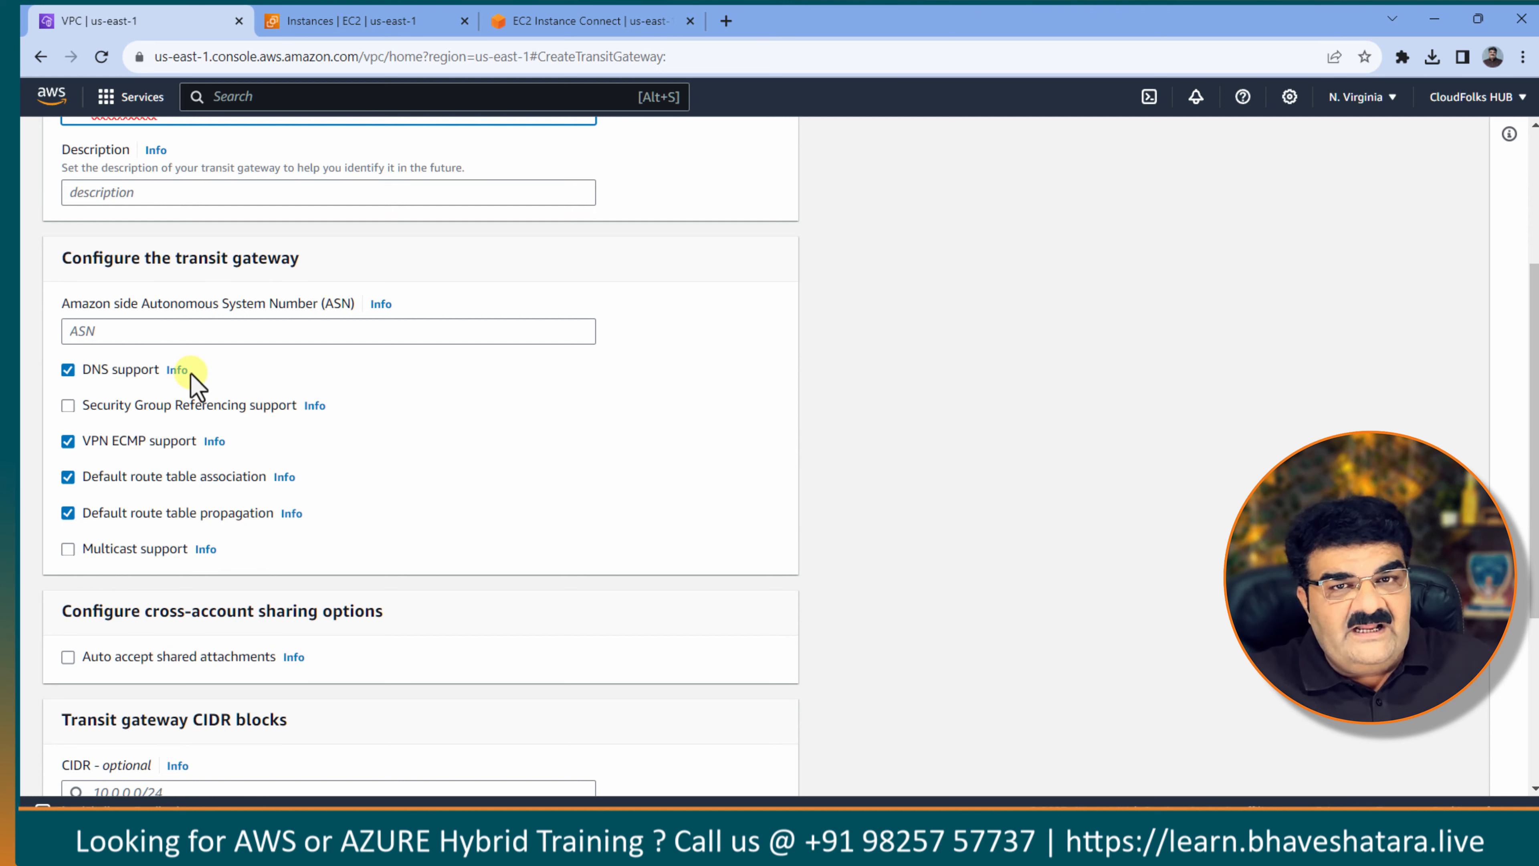
{"action": "scroll", "coordinate": [190, 382], "scroll_direction": "down", "scroll_amount": 5}
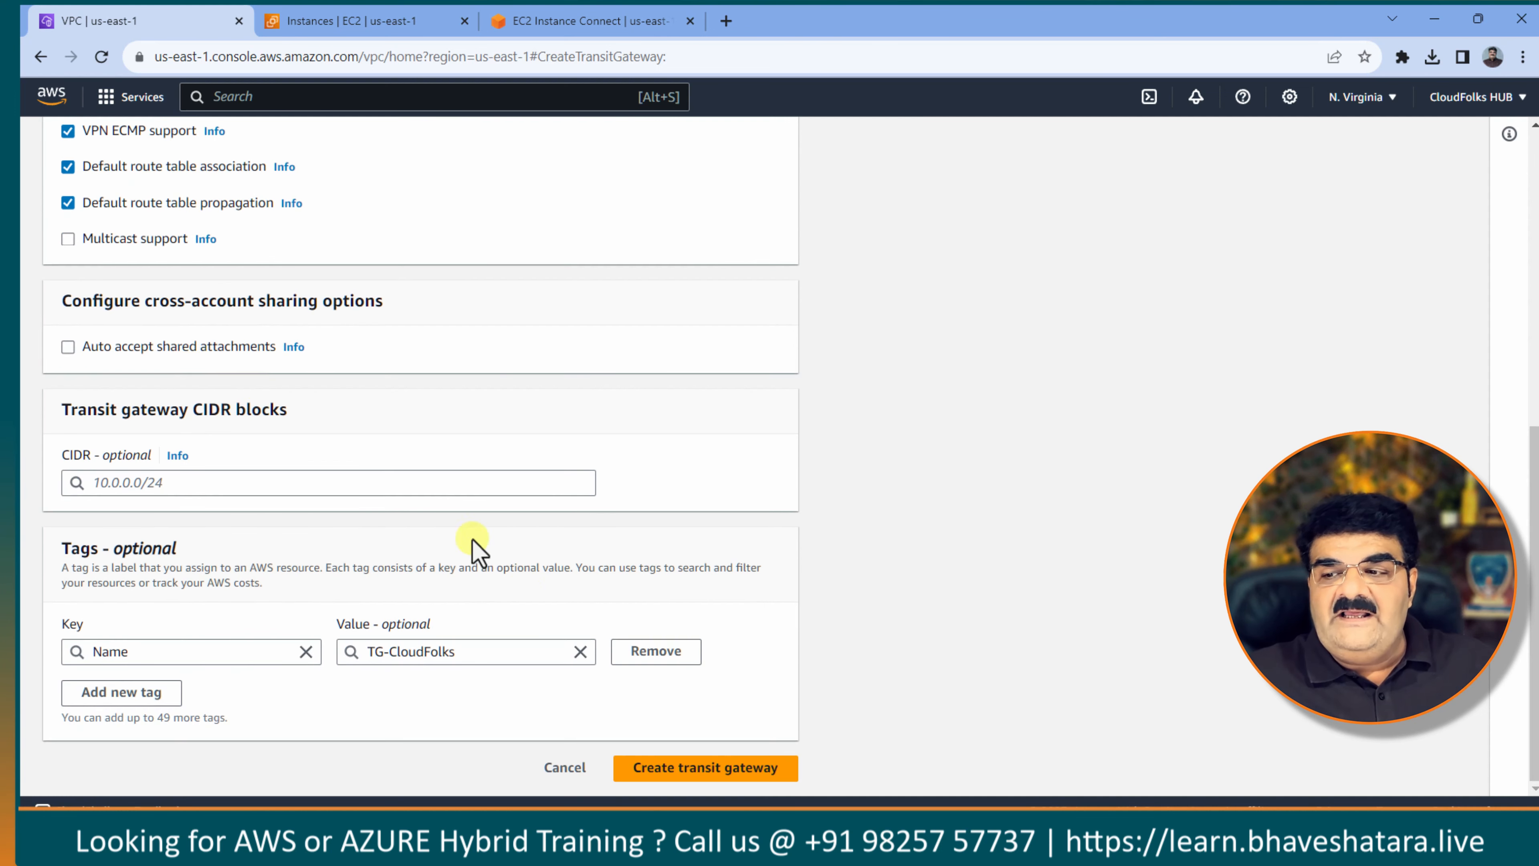
{"action": "left_click", "coordinate": [661, 770]}
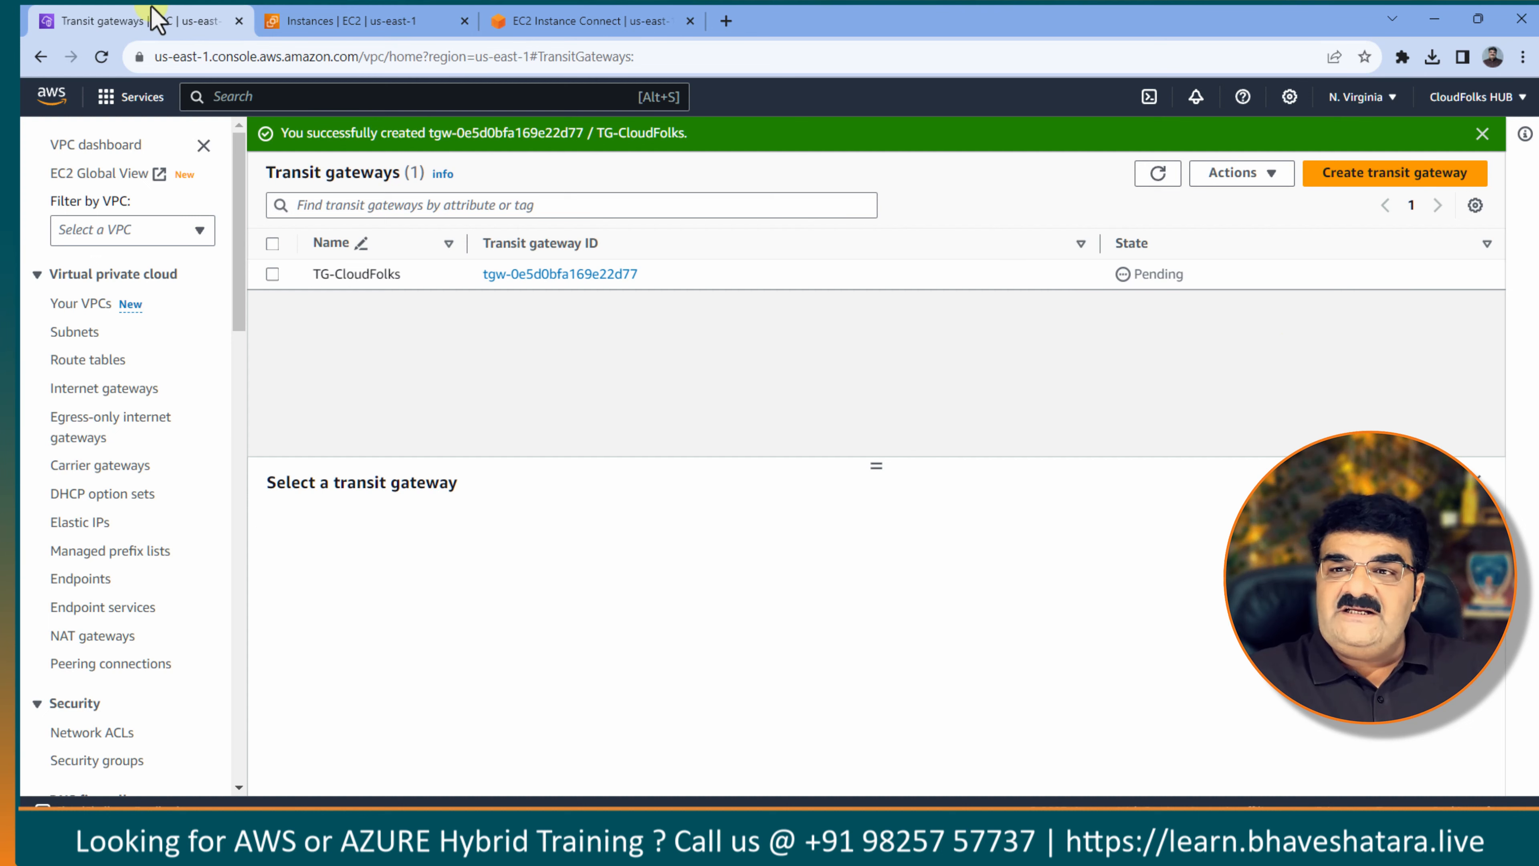
{"action": "left_click", "coordinate": [101, 57]}
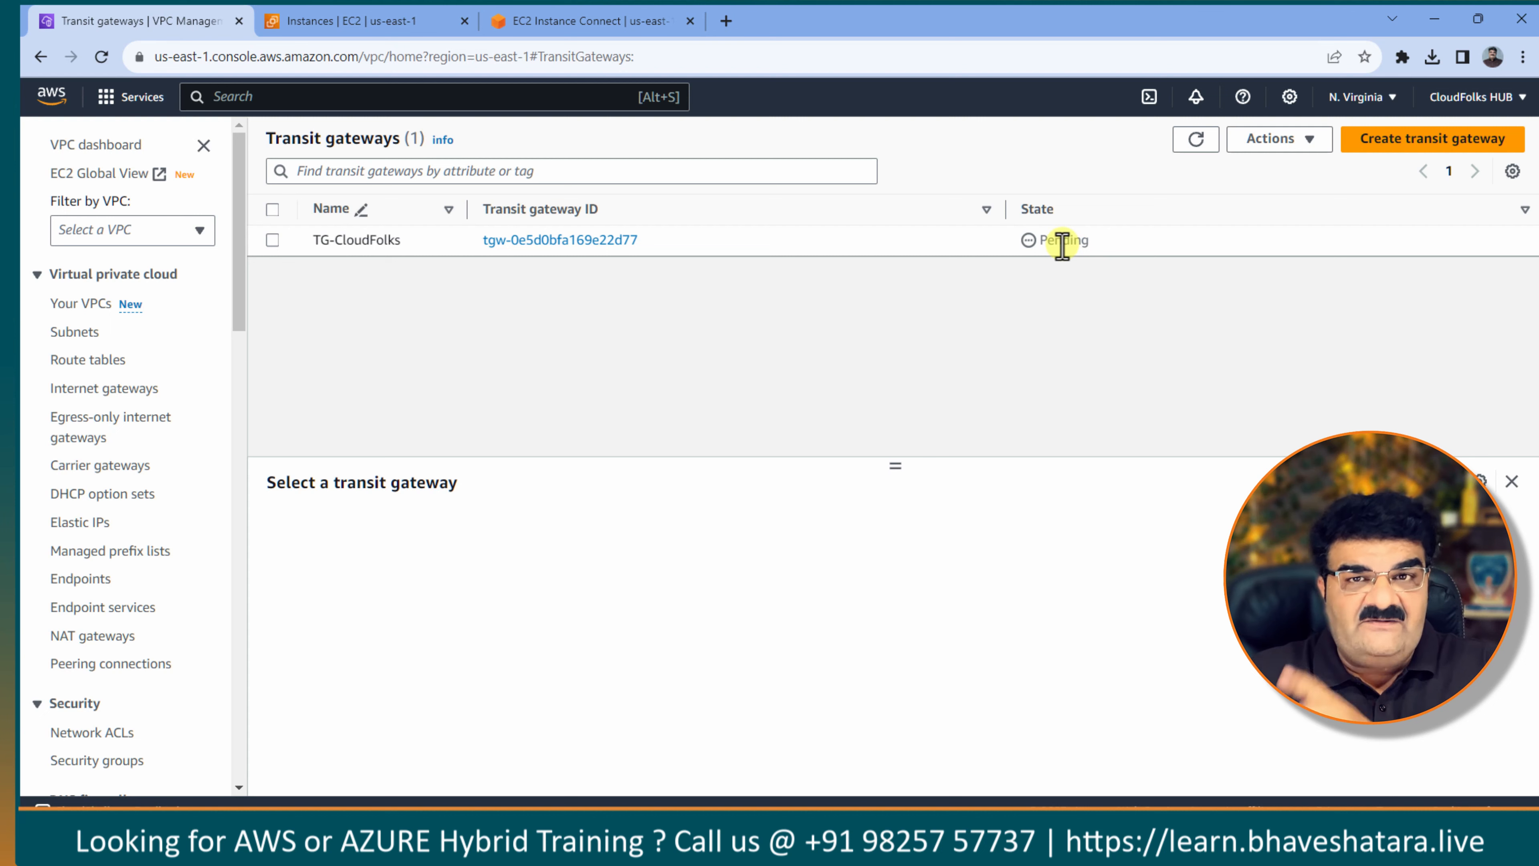
{"action": "left_click", "coordinate": [103, 57]}
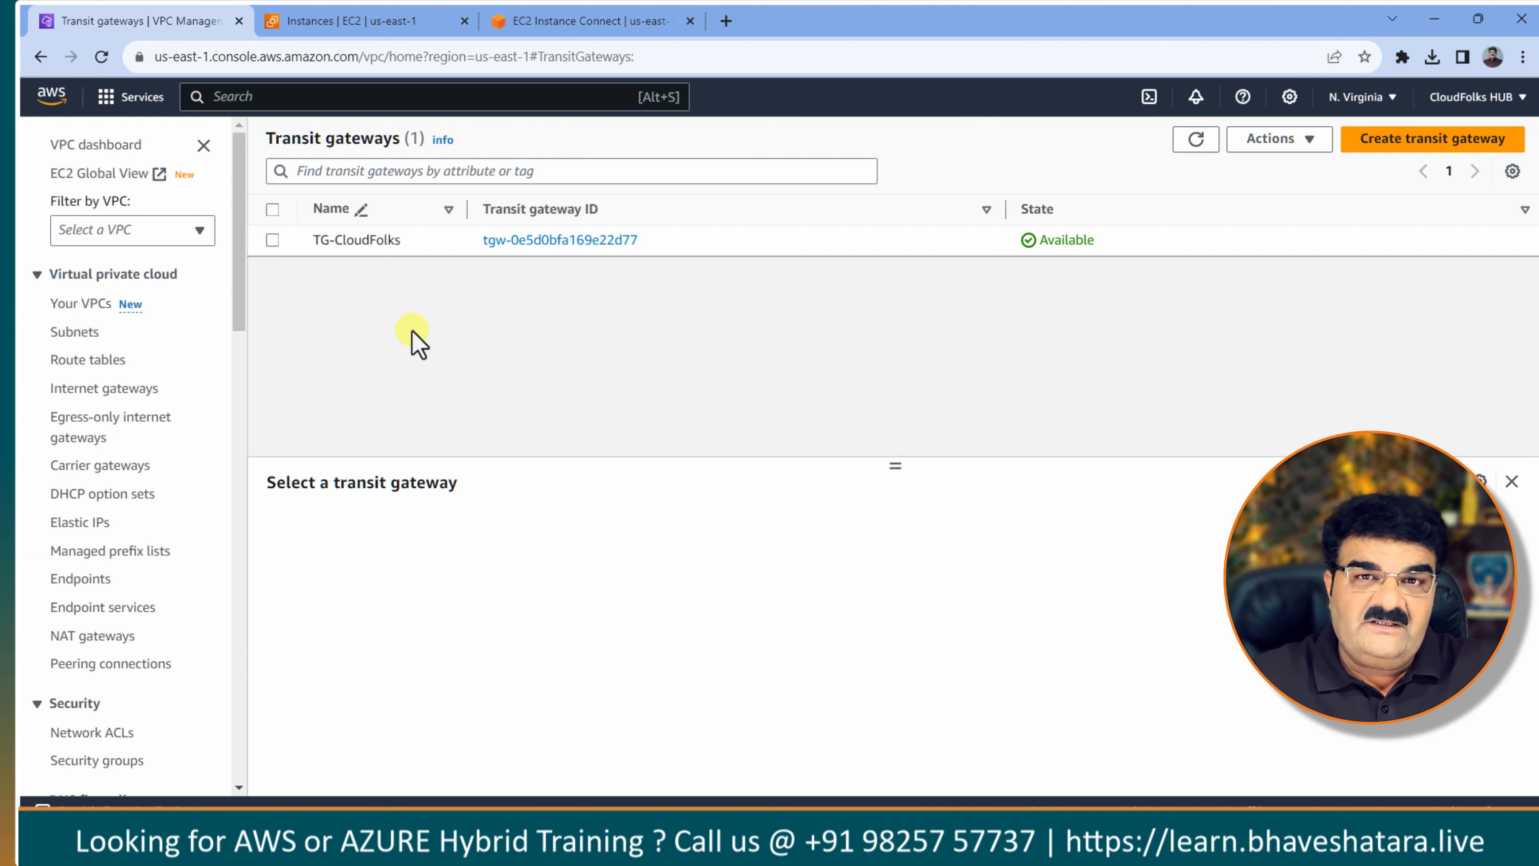
Go to the transit gateway attachments and start creating a new attachment.
{"action": "scroll", "coordinate": [120, 473], "scroll_direction": "down", "scroll_amount": 10}
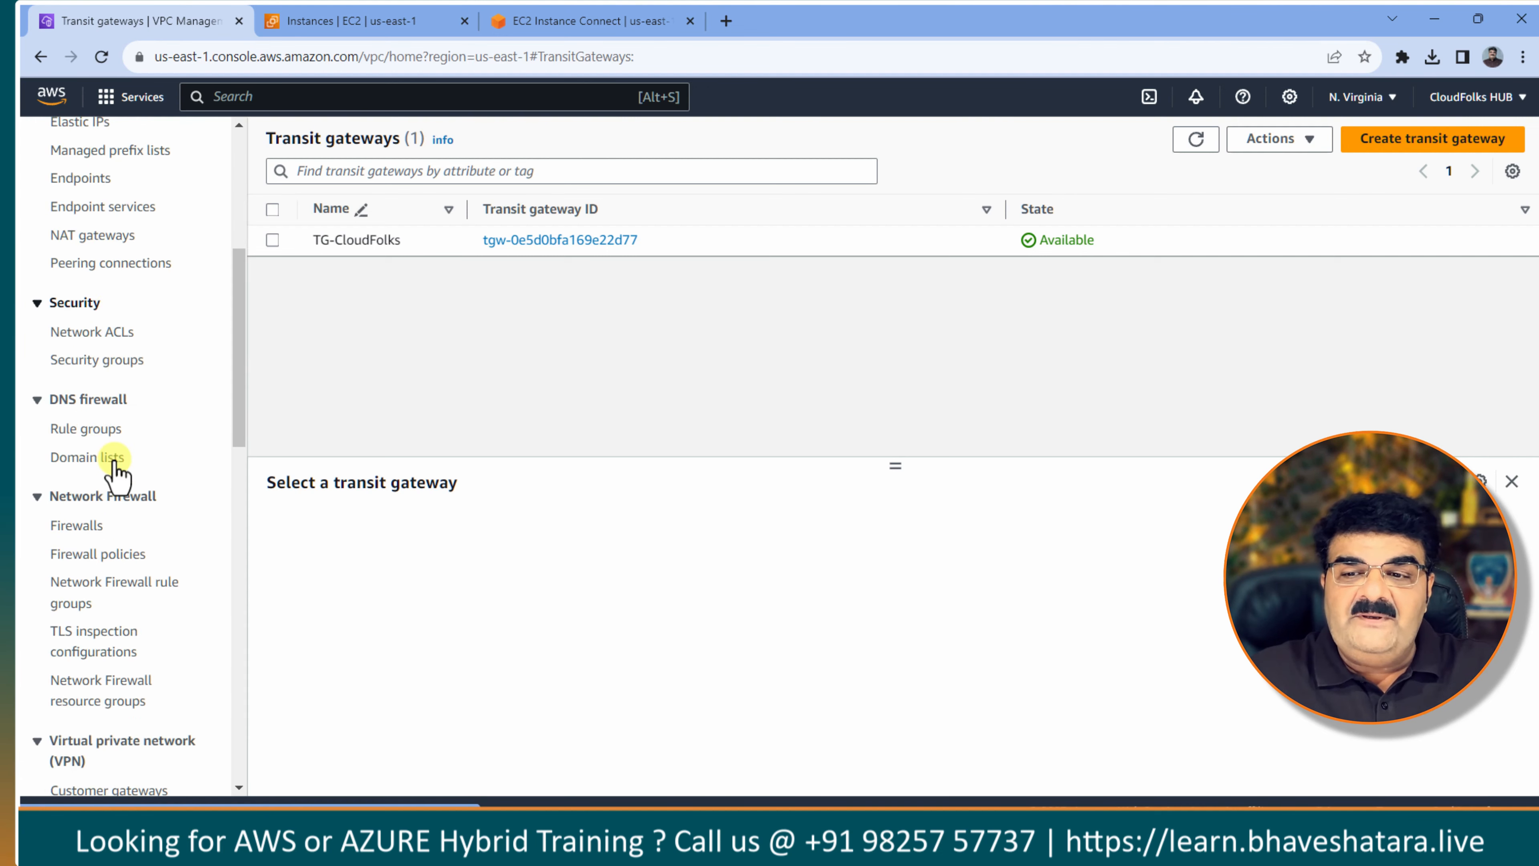
{"action": "scroll", "coordinate": [121, 470], "scroll_direction": "down", "scroll_amount": 4}
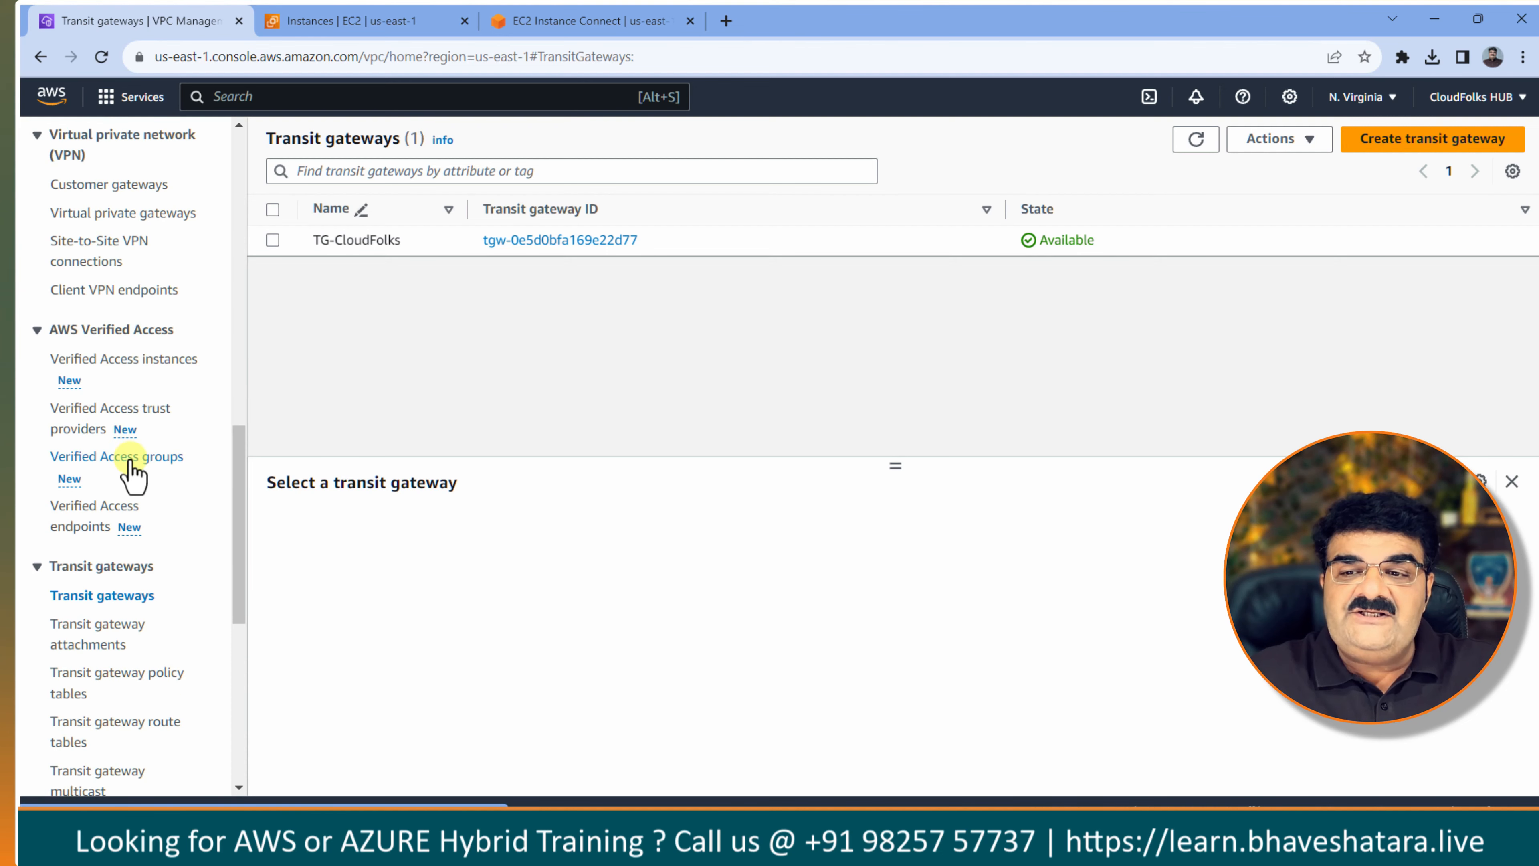
{"action": "scroll", "coordinate": [125, 477], "scroll_direction": "down", "scroll_amount": 4}
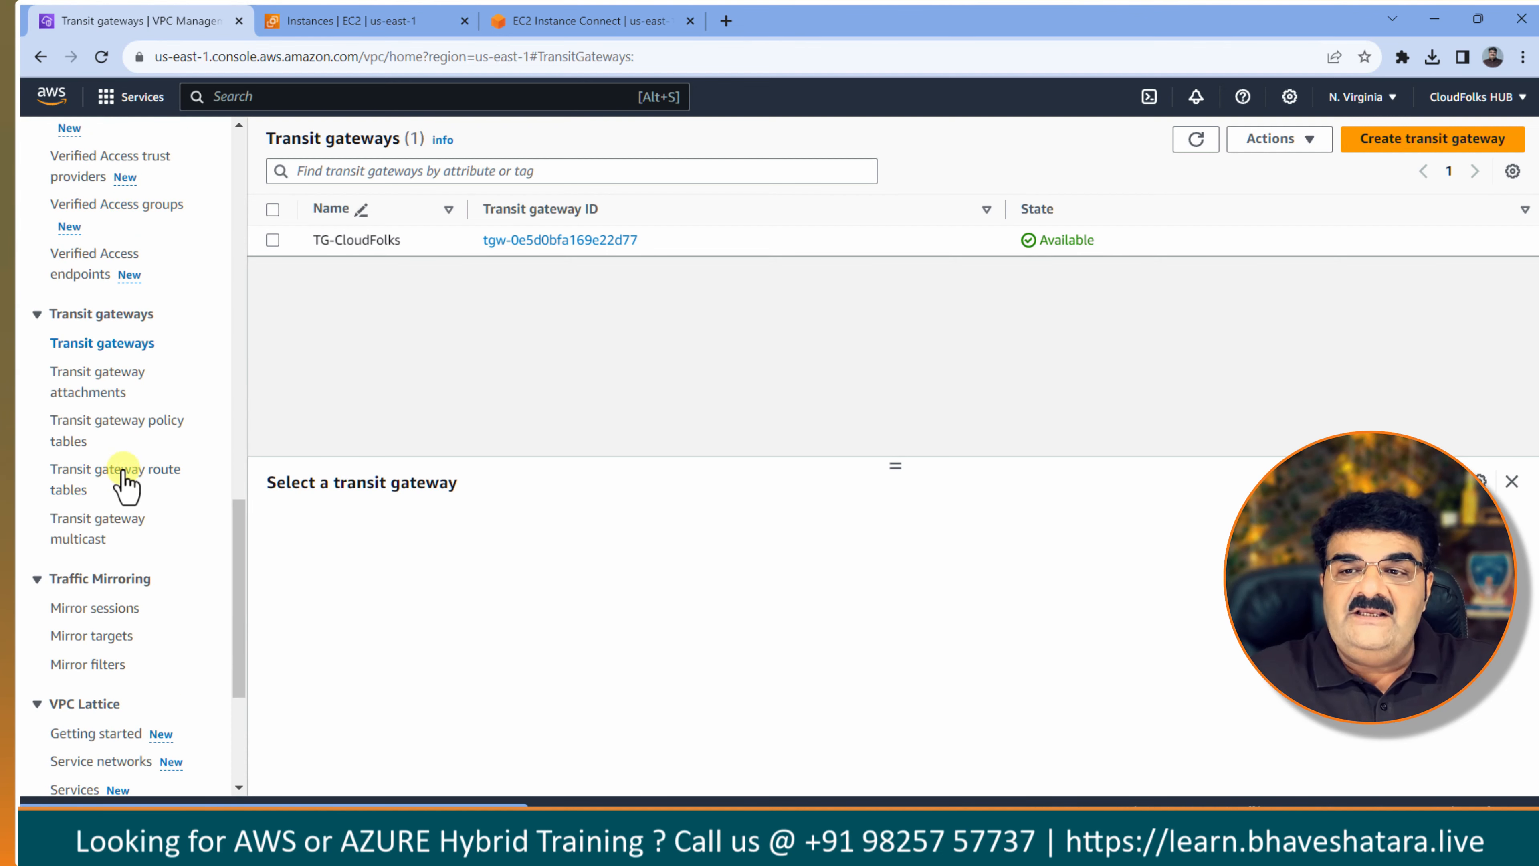
{"action": "left_click", "coordinate": [93, 392]}
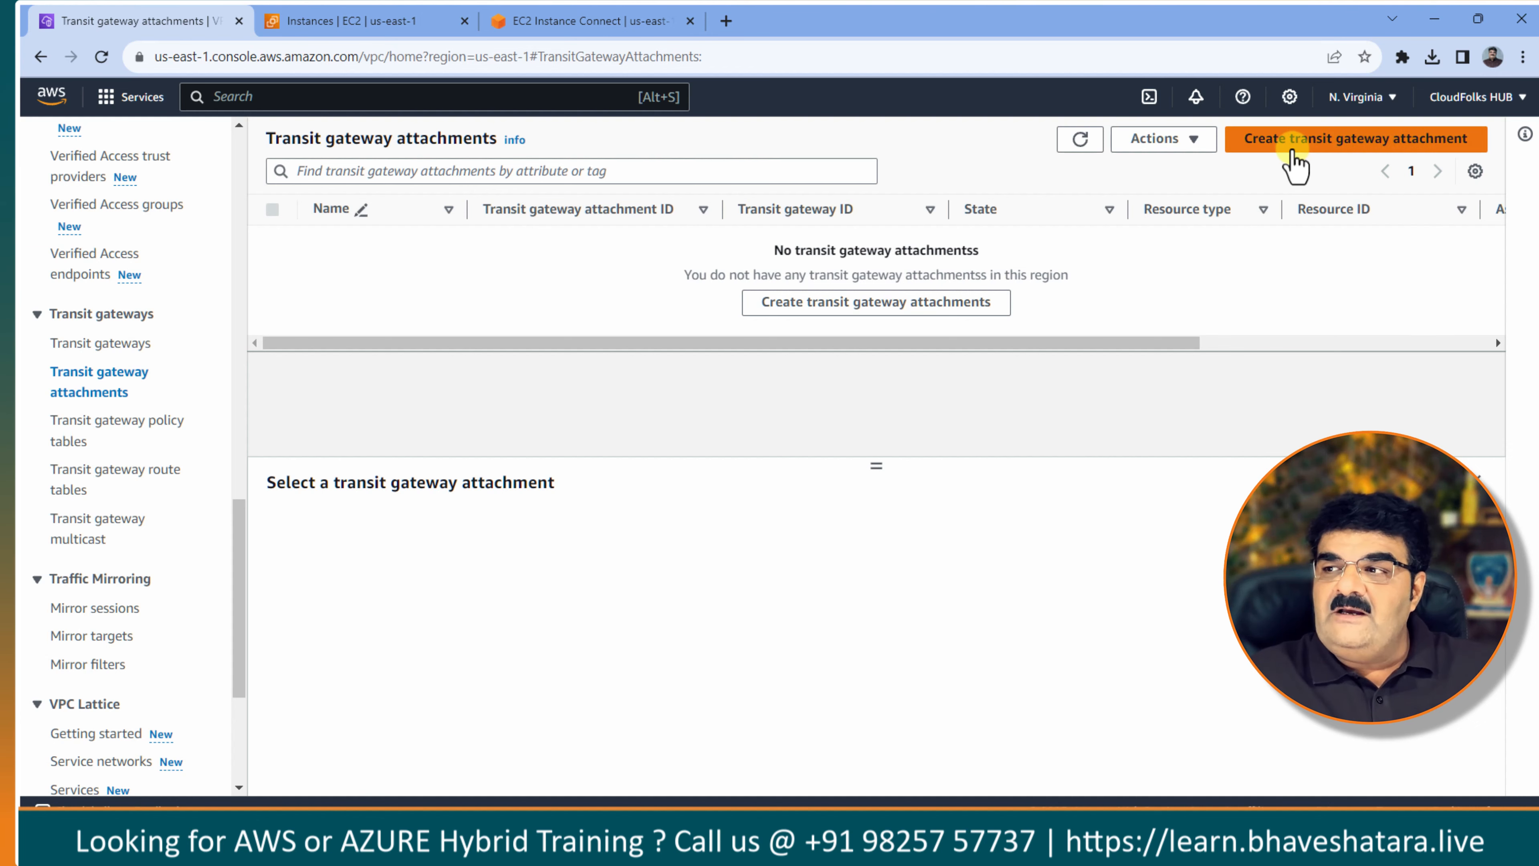
{"action": "left_click", "coordinate": [1293, 155]}
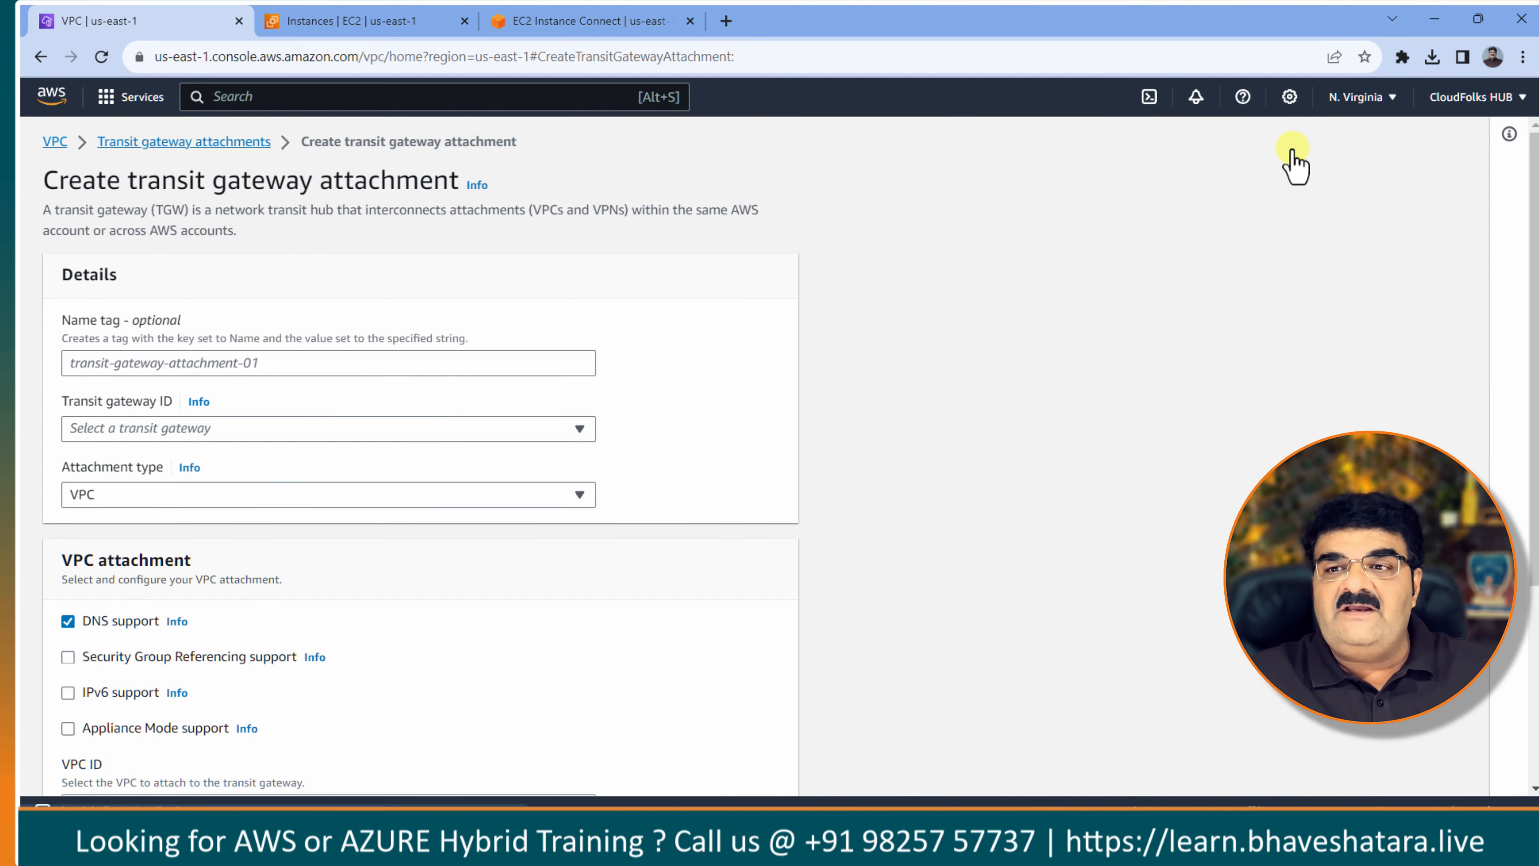
Name the attachment A-TG, select the TG-CloudFolks transit gateway, and choose VPC as the attachment type.
{"action": "left_click", "coordinate": [295, 364]}
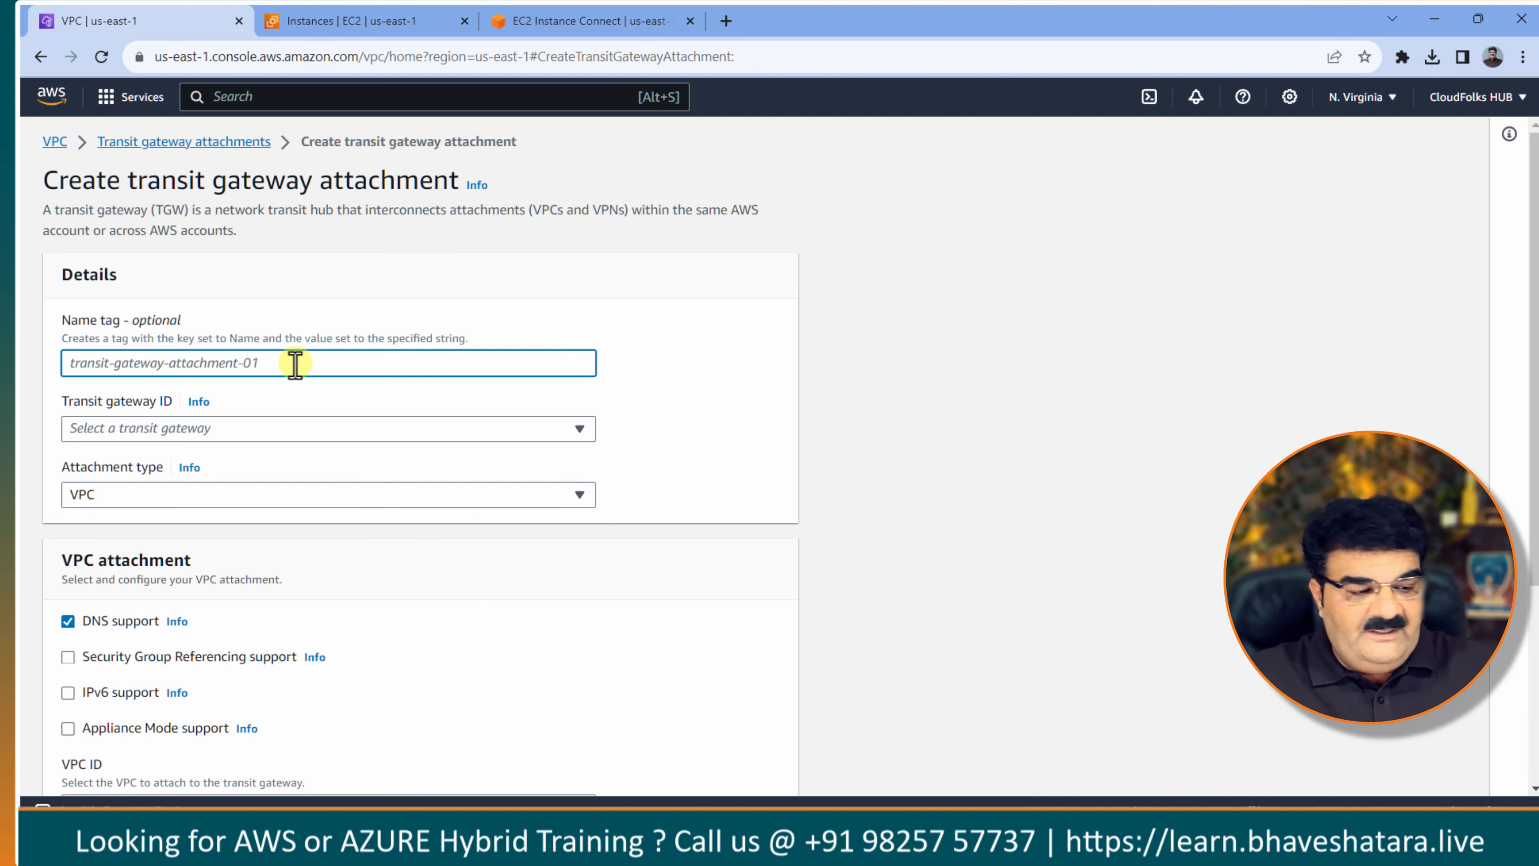
{"action": "type", "text": "A0"}
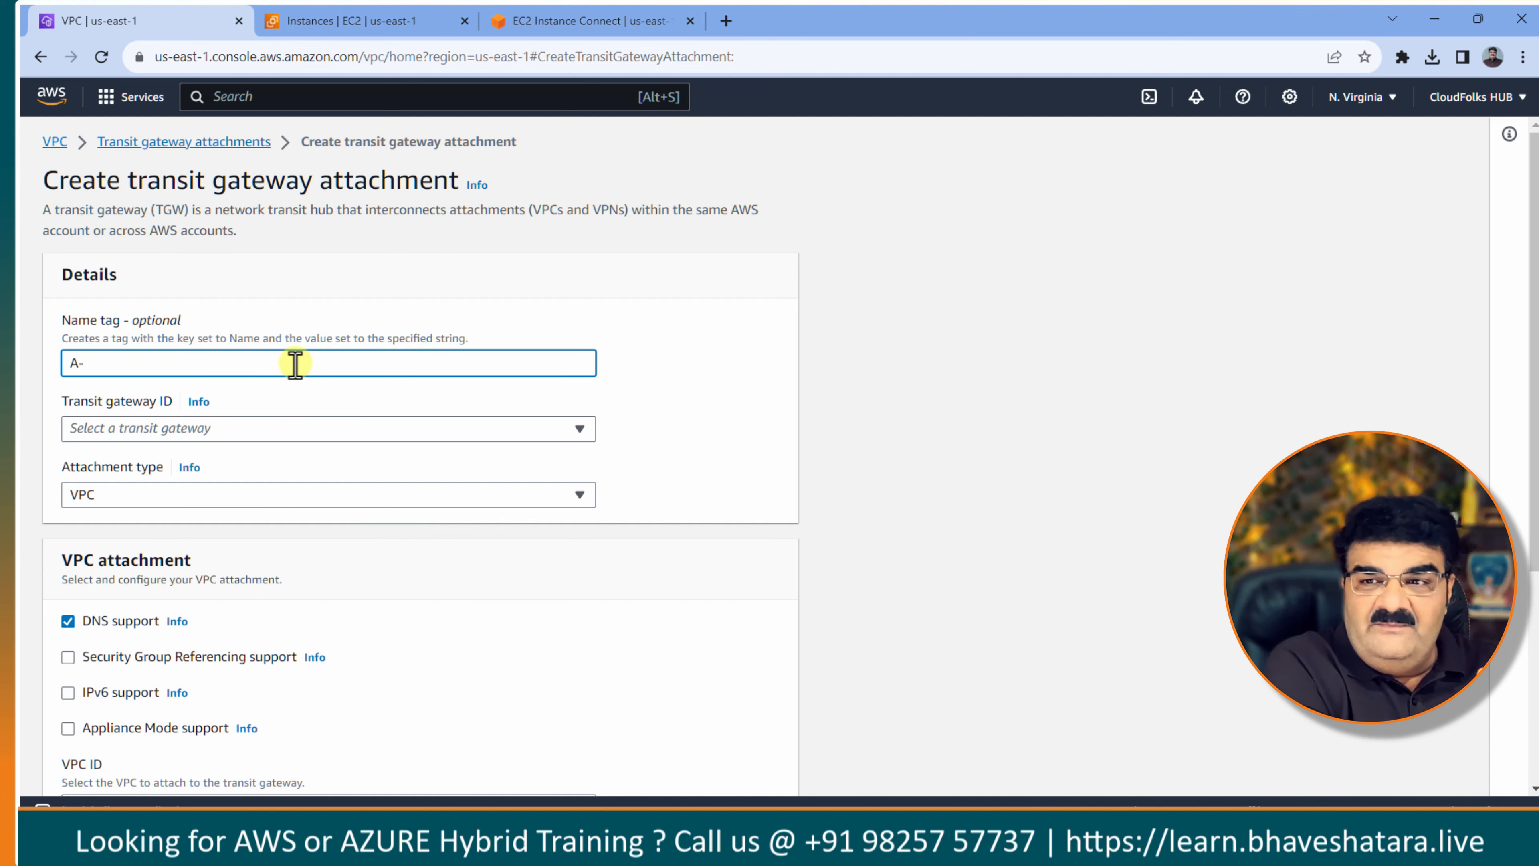
{"action": "type", "text": "TG"}
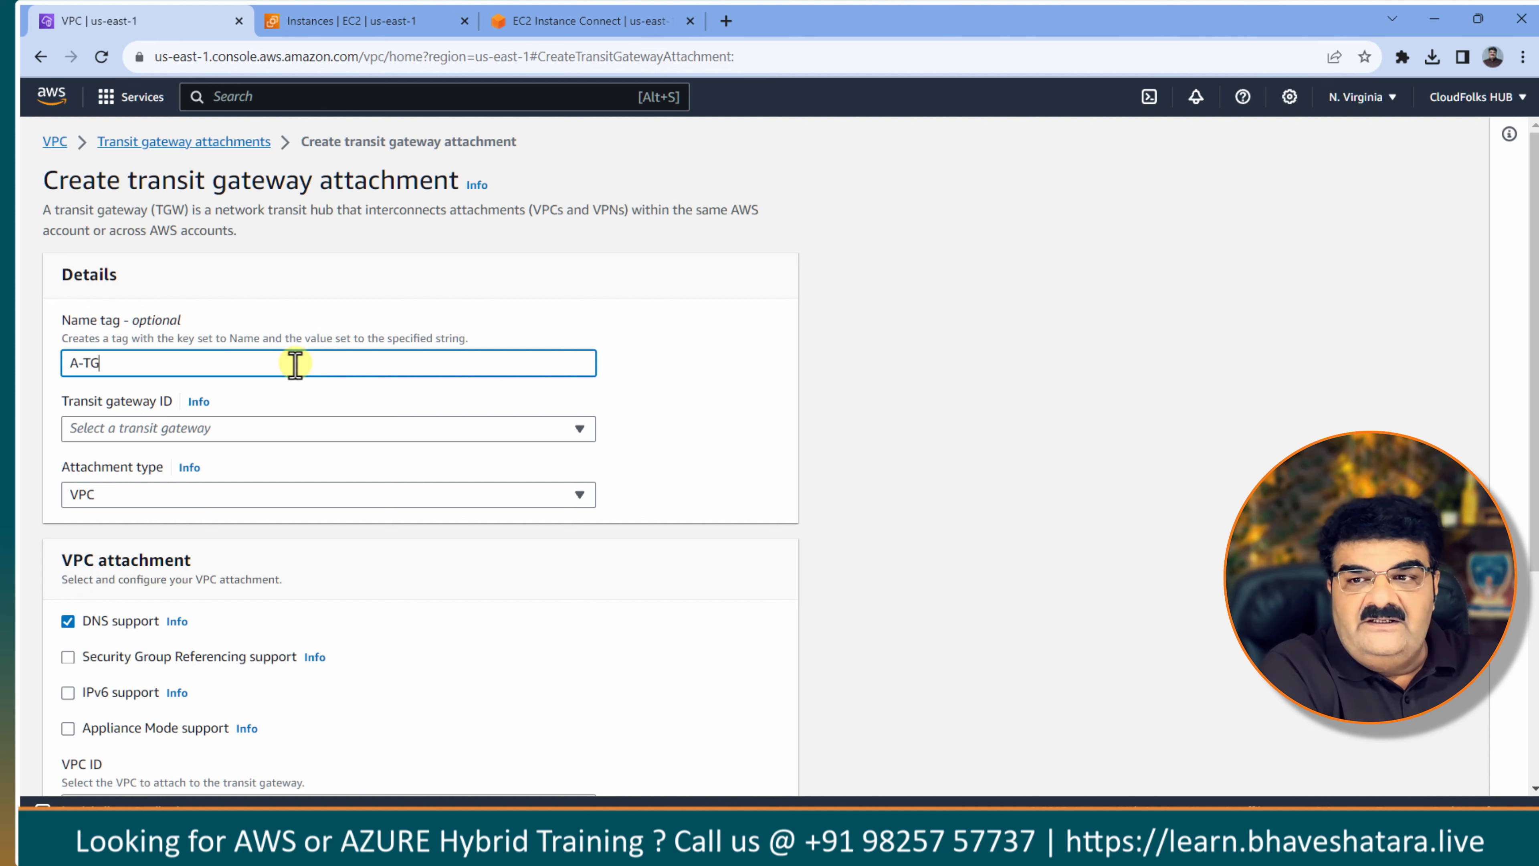
{"action": "left_click", "coordinate": [170, 429]}
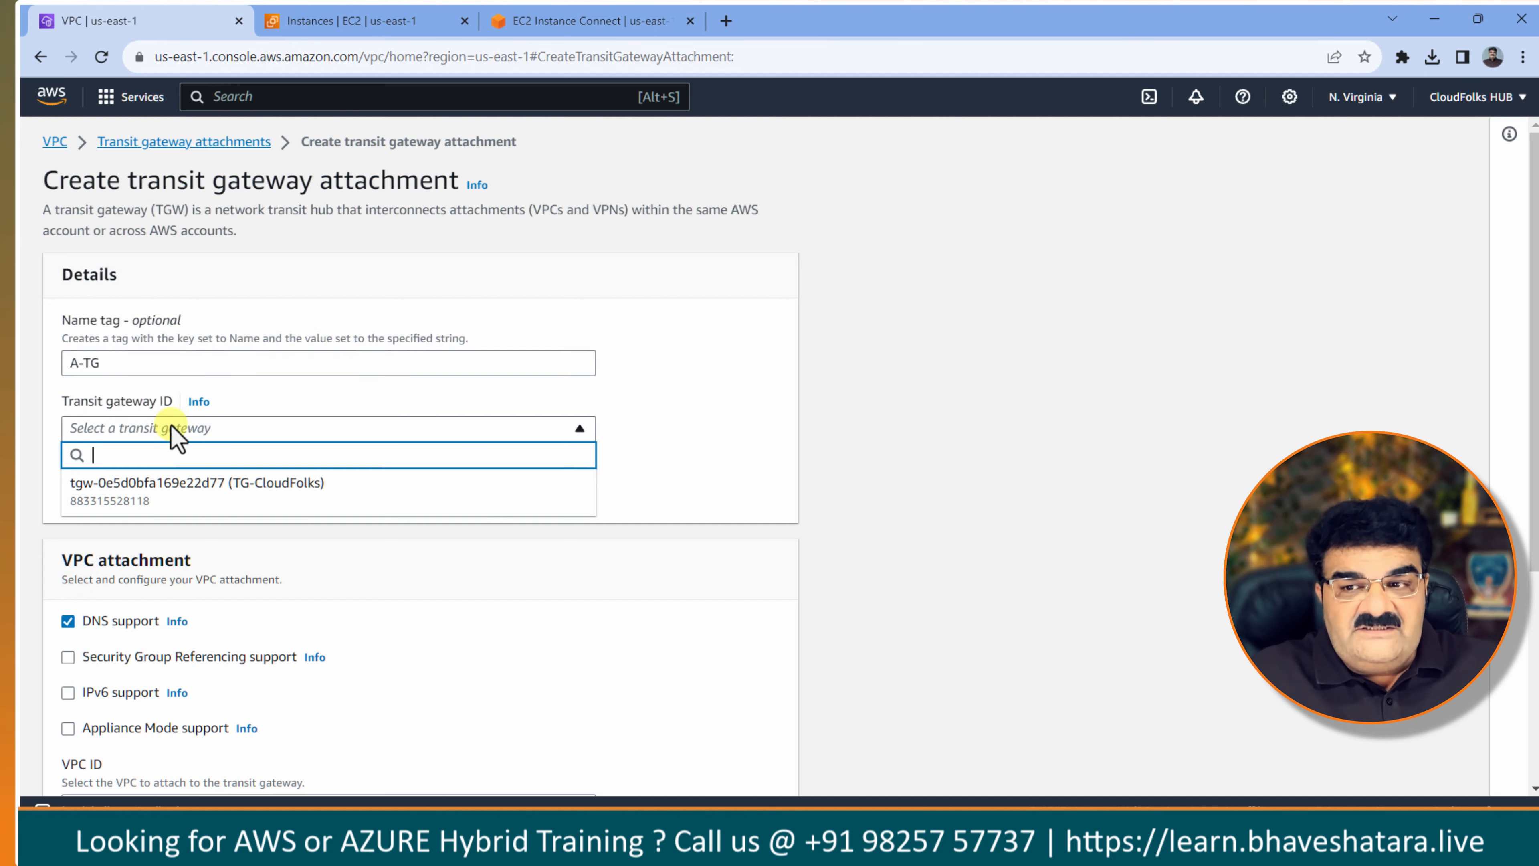
{"action": "left_click", "coordinate": [250, 492]}
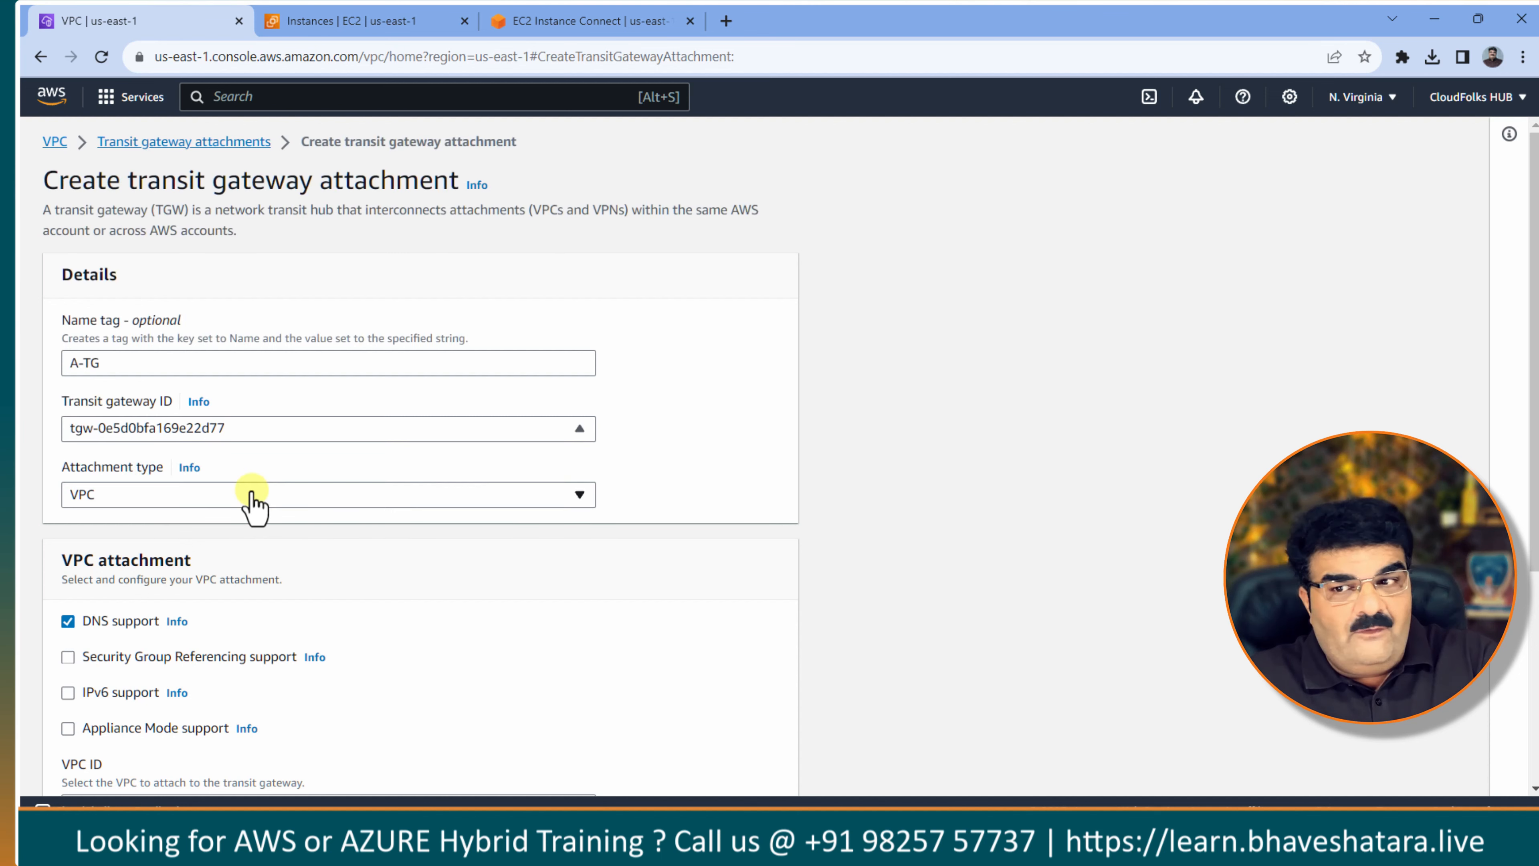
{"action": "left_click", "coordinate": [124, 496]}
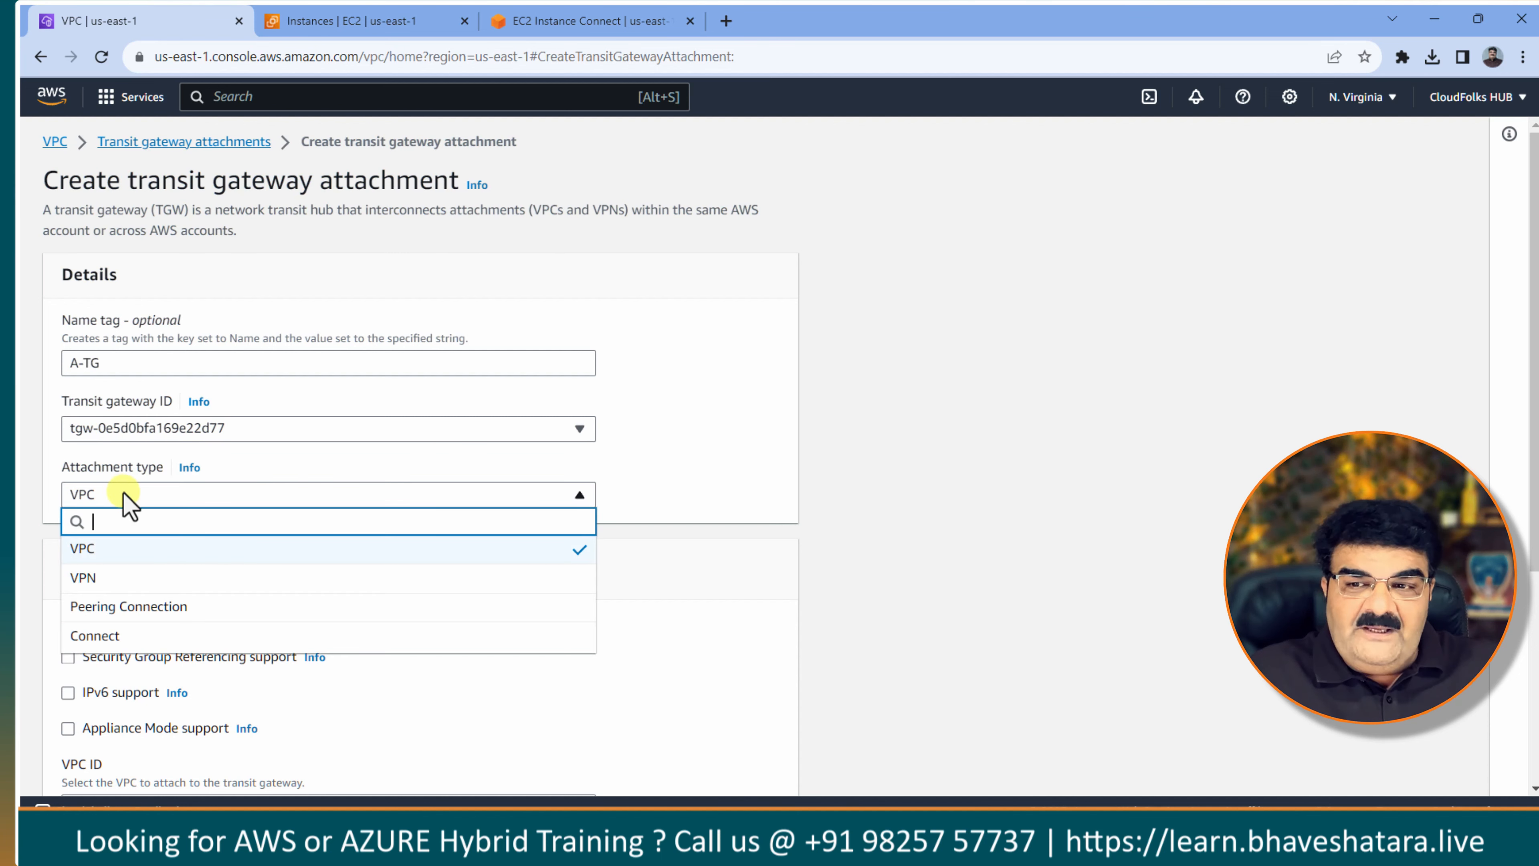
{"action": "left_click", "coordinate": [136, 553]}
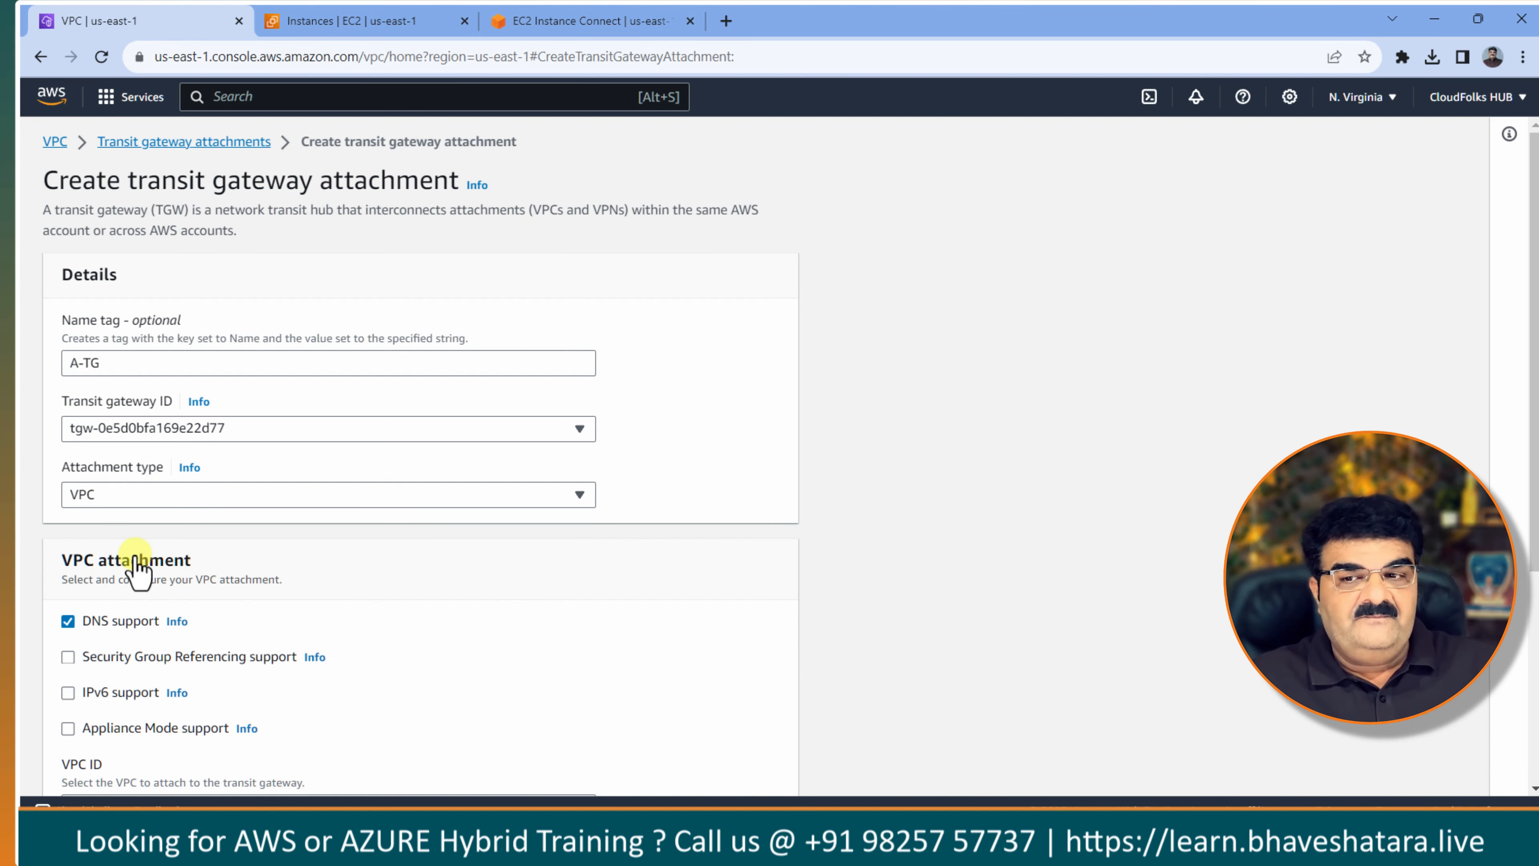
Choose VPC-A (192.168.10.0/24) as the VPC for A-TG, keep its us-east-1a subnet, and create the attachment.
{"action": "scroll", "coordinate": [161, 539], "scroll_direction": "down", "scroll_amount": 5}
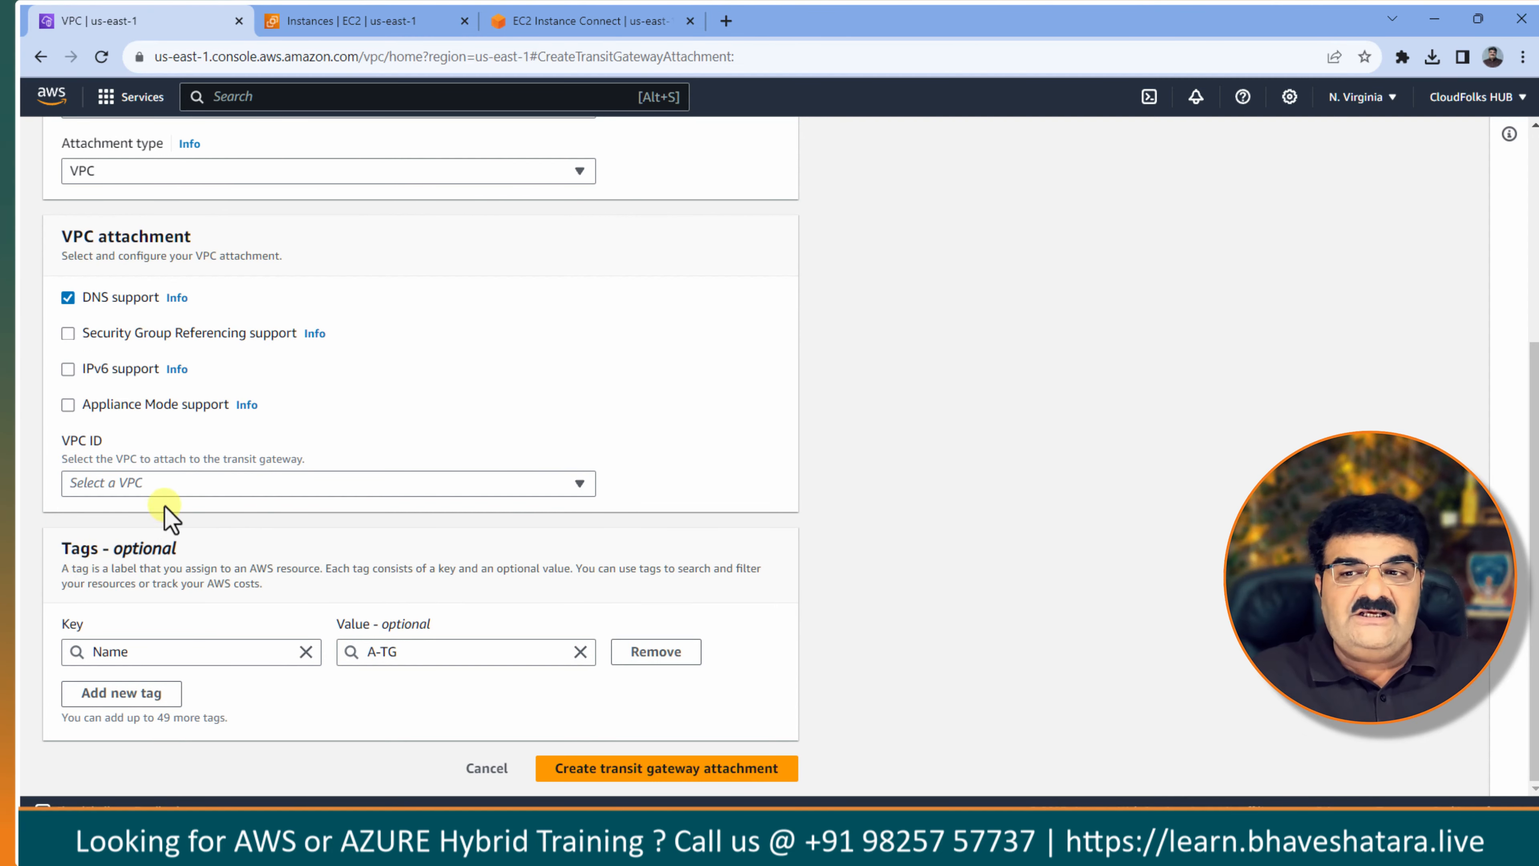
{"action": "left_click", "coordinate": [163, 489]}
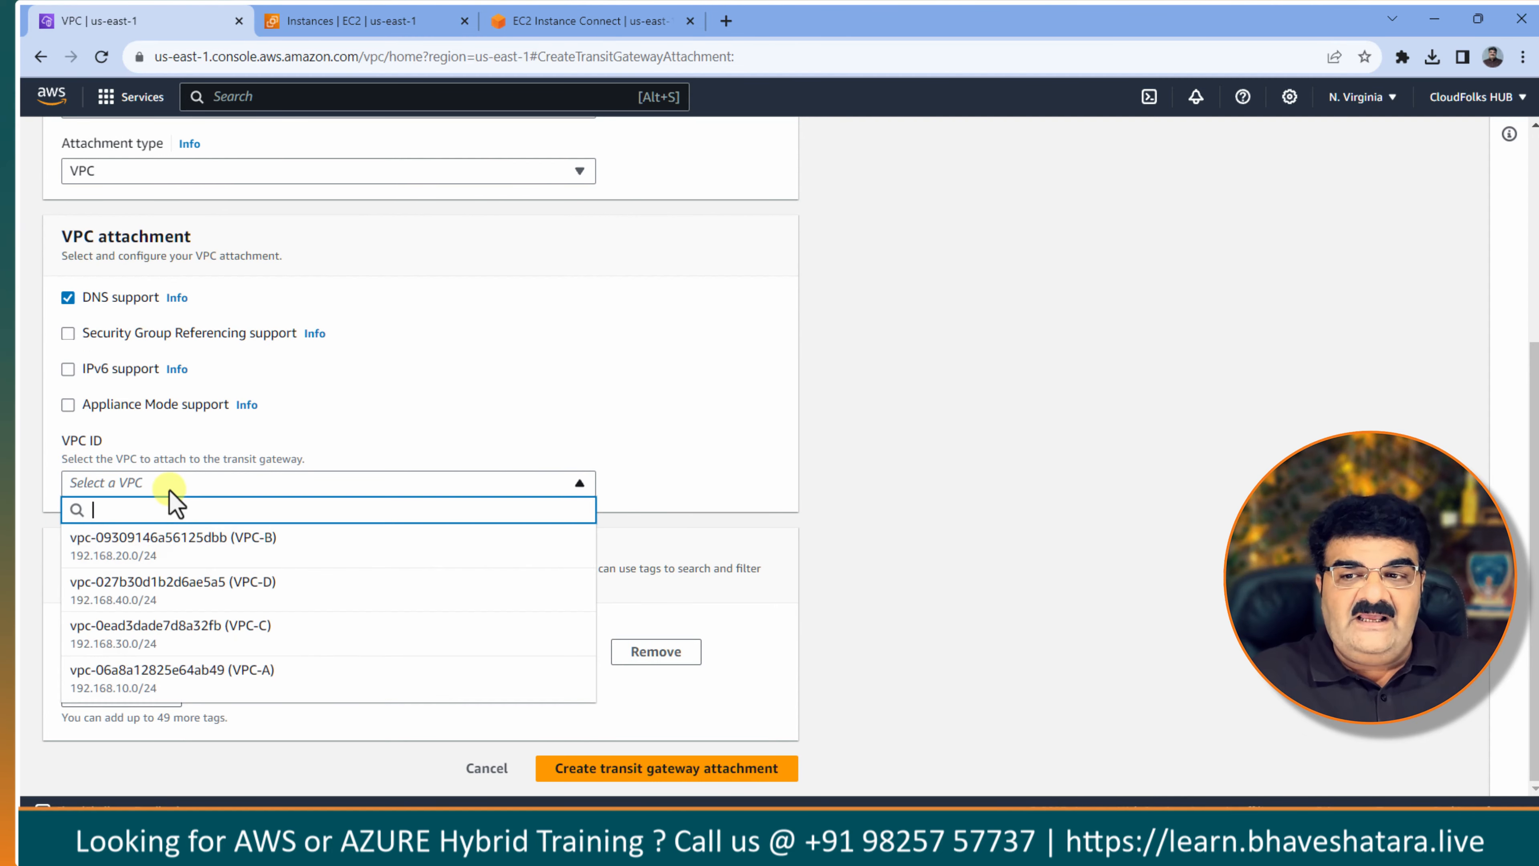
{"action": "left_click", "coordinate": [165, 674]}
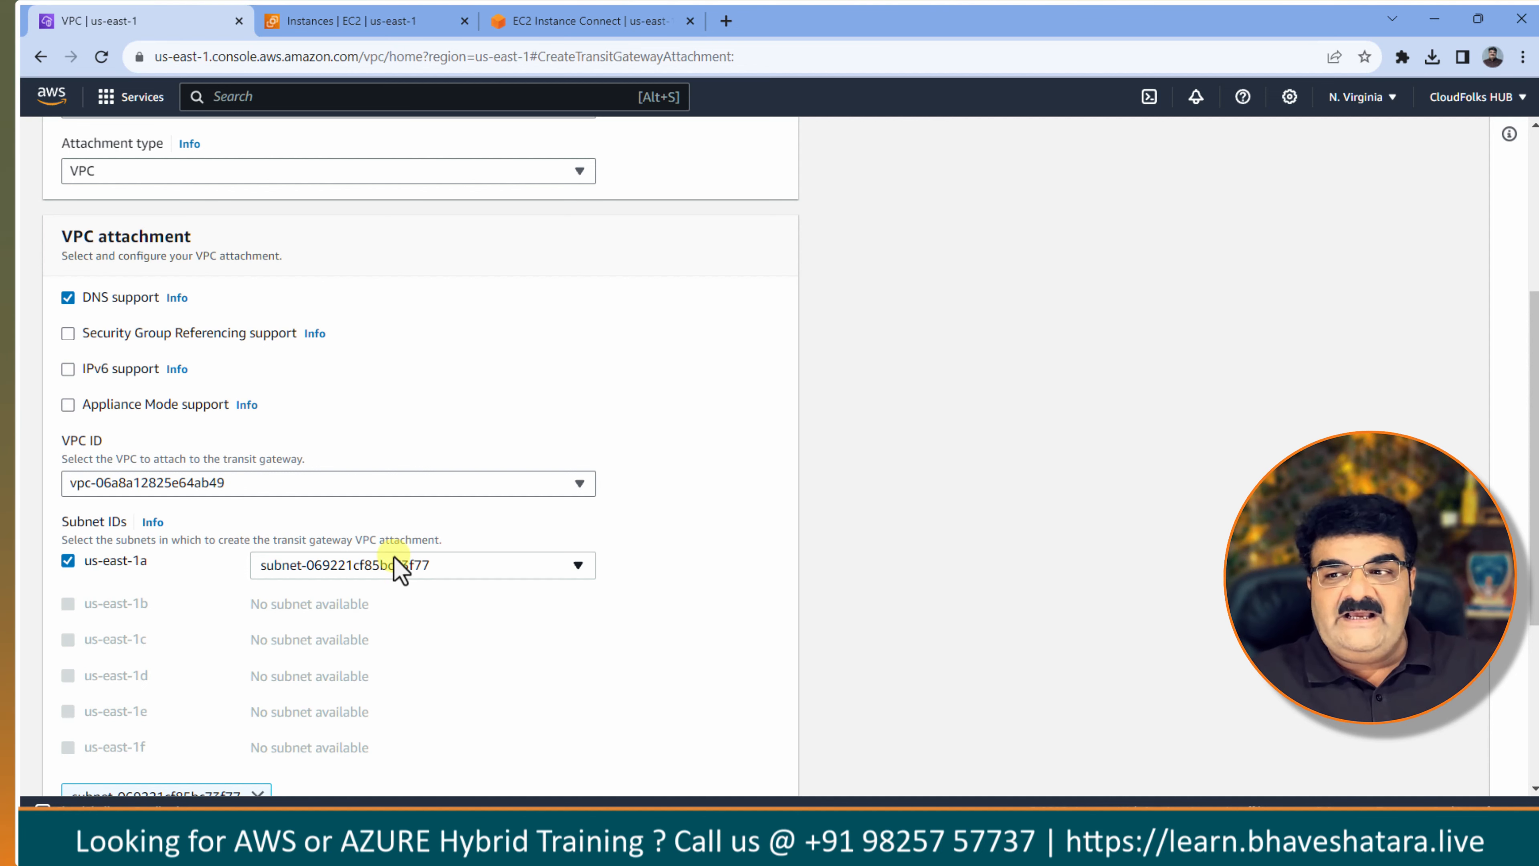
{"action": "scroll", "coordinate": [403, 552], "scroll_direction": "down", "scroll_amount": 5}
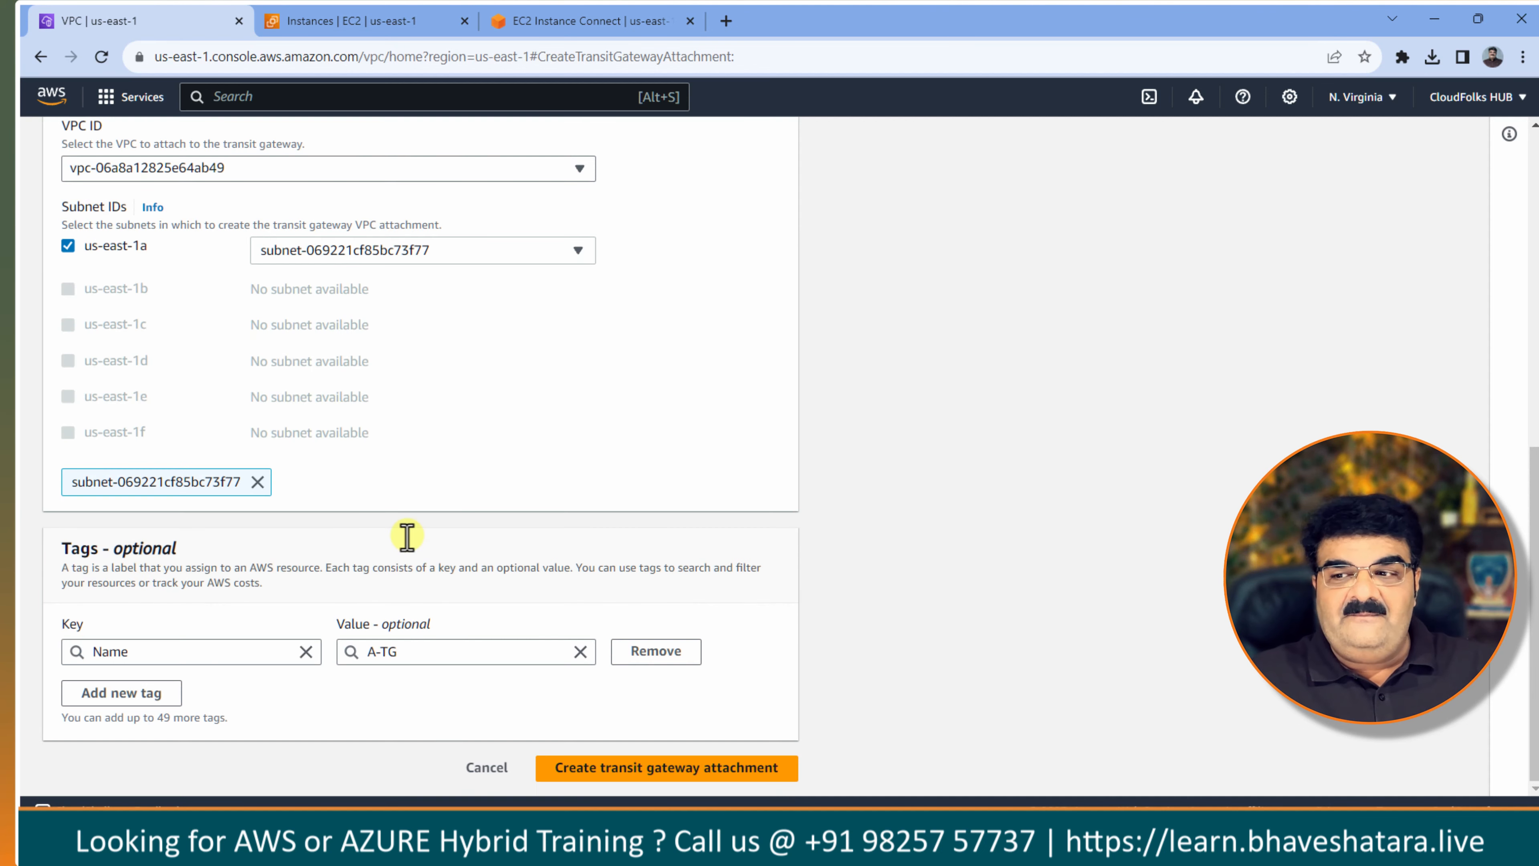
{"action": "left_click", "coordinate": [647, 782]}
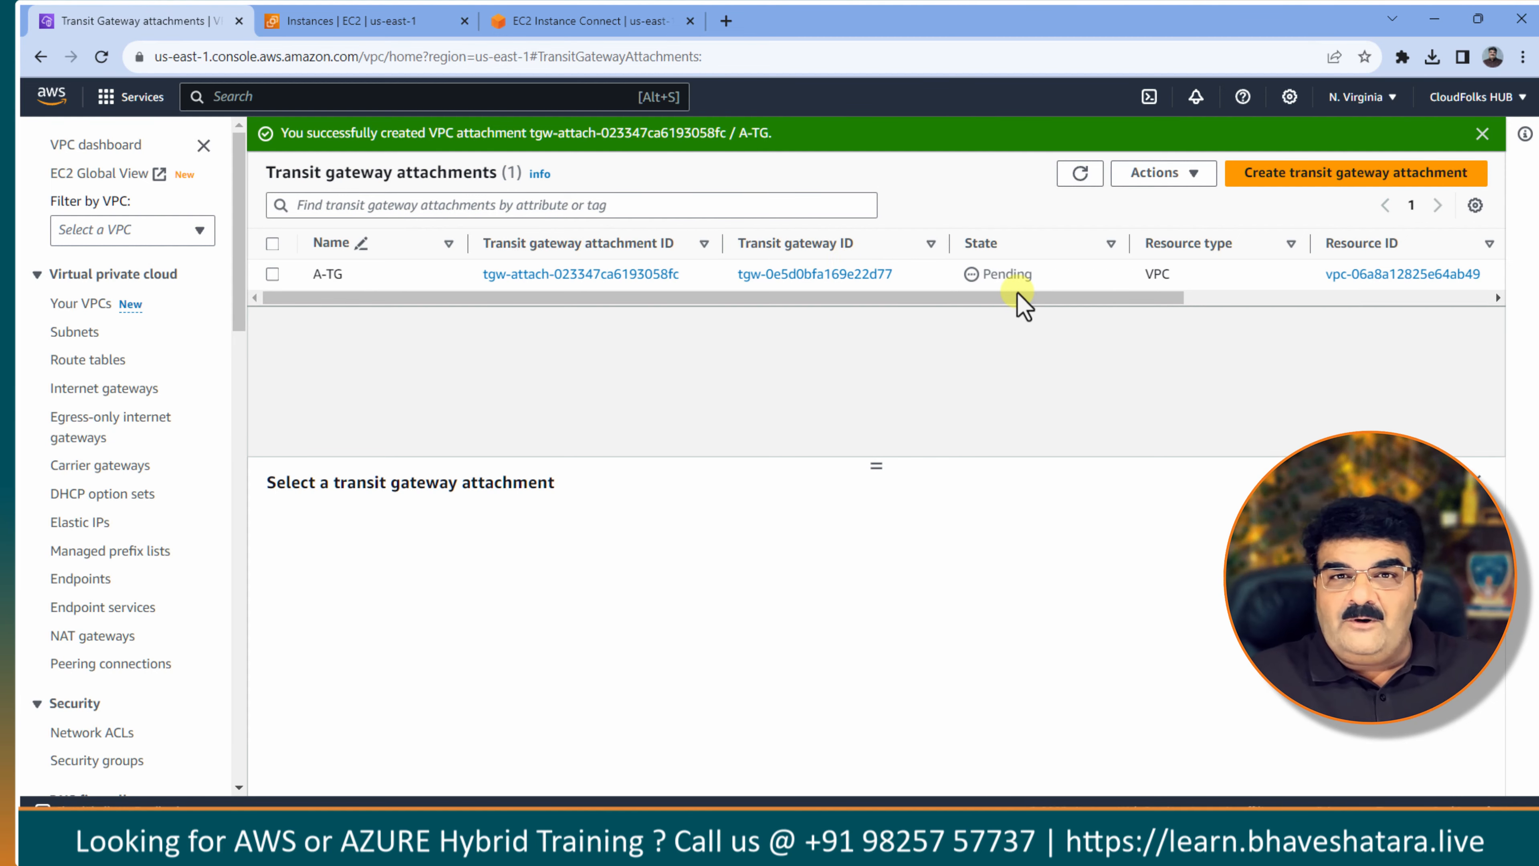
Start another transit gateway attachment named B-TG, choose VPC-B (192.168.20.0/24) with its us-east-1a subnet, and try to create it.
{"action": "left_click", "coordinate": [1328, 177]}
{"action": "left_click", "coordinate": [224, 364]}
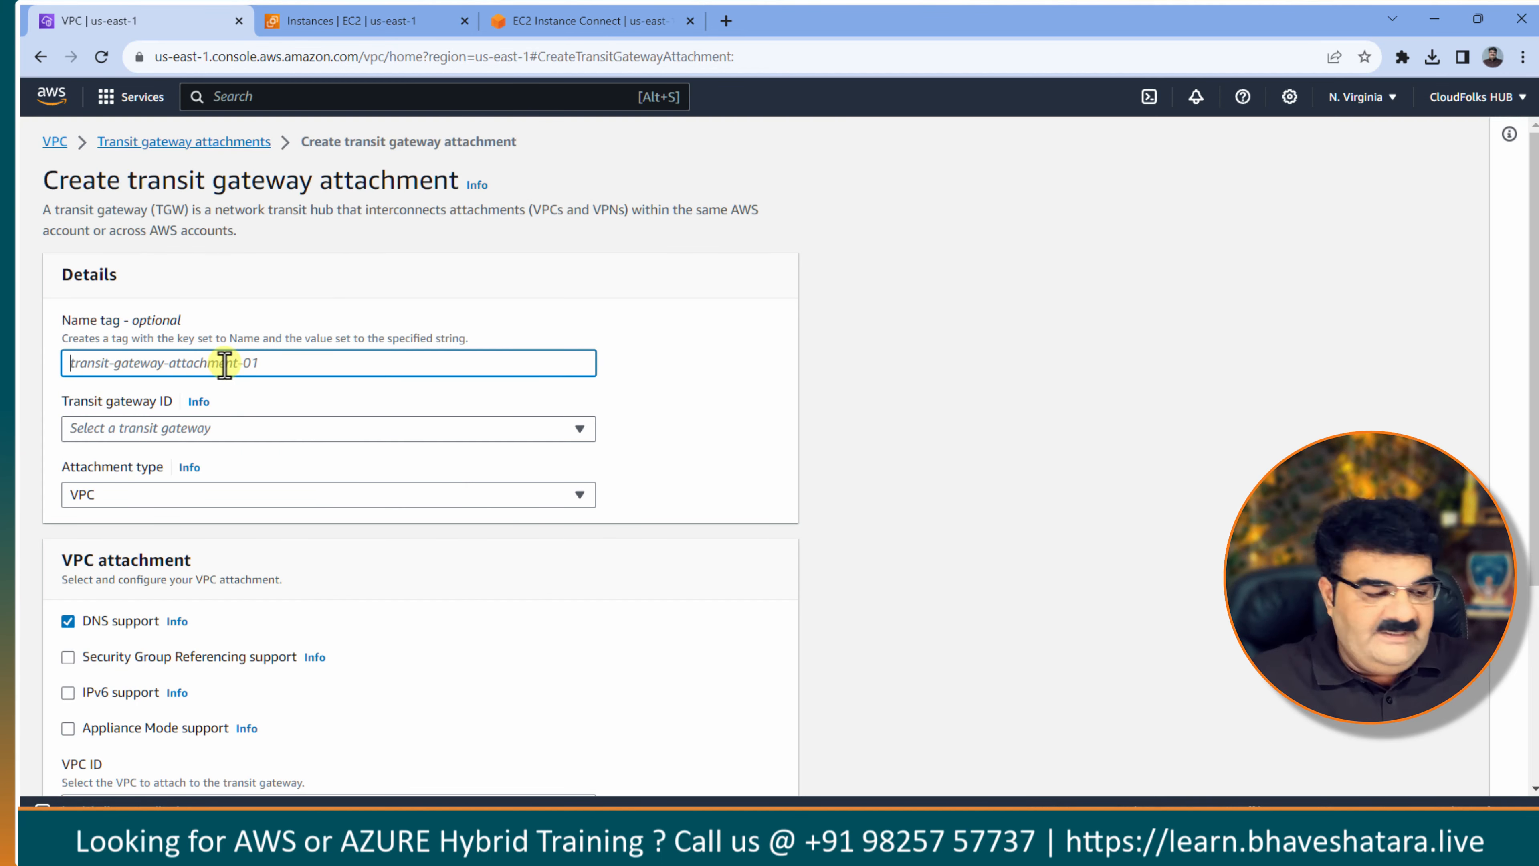
{"action": "type", "text": "B-"}
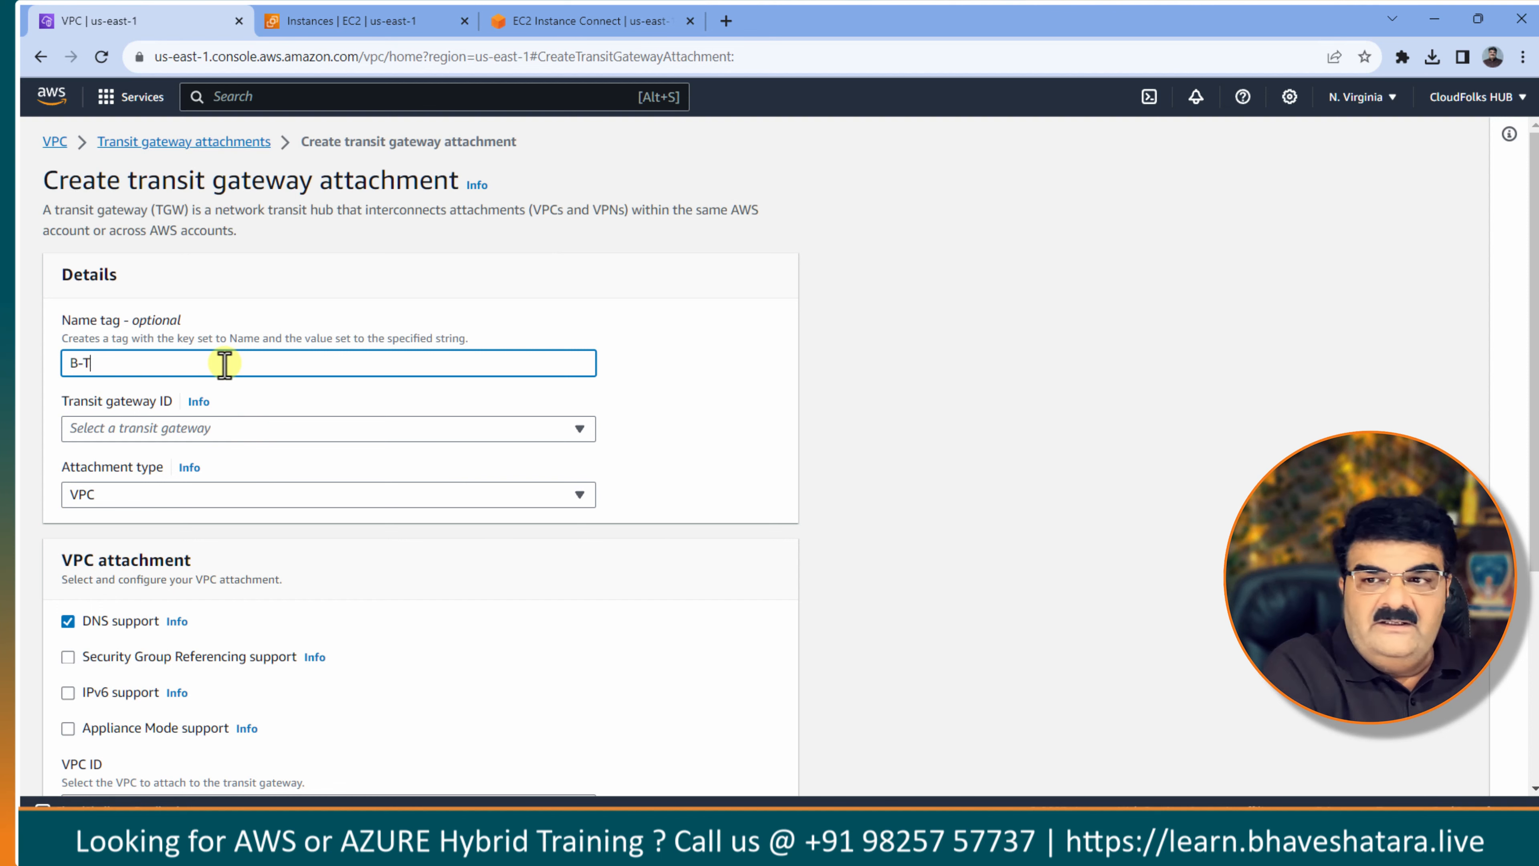
{"action": "type", "text": "TG"}
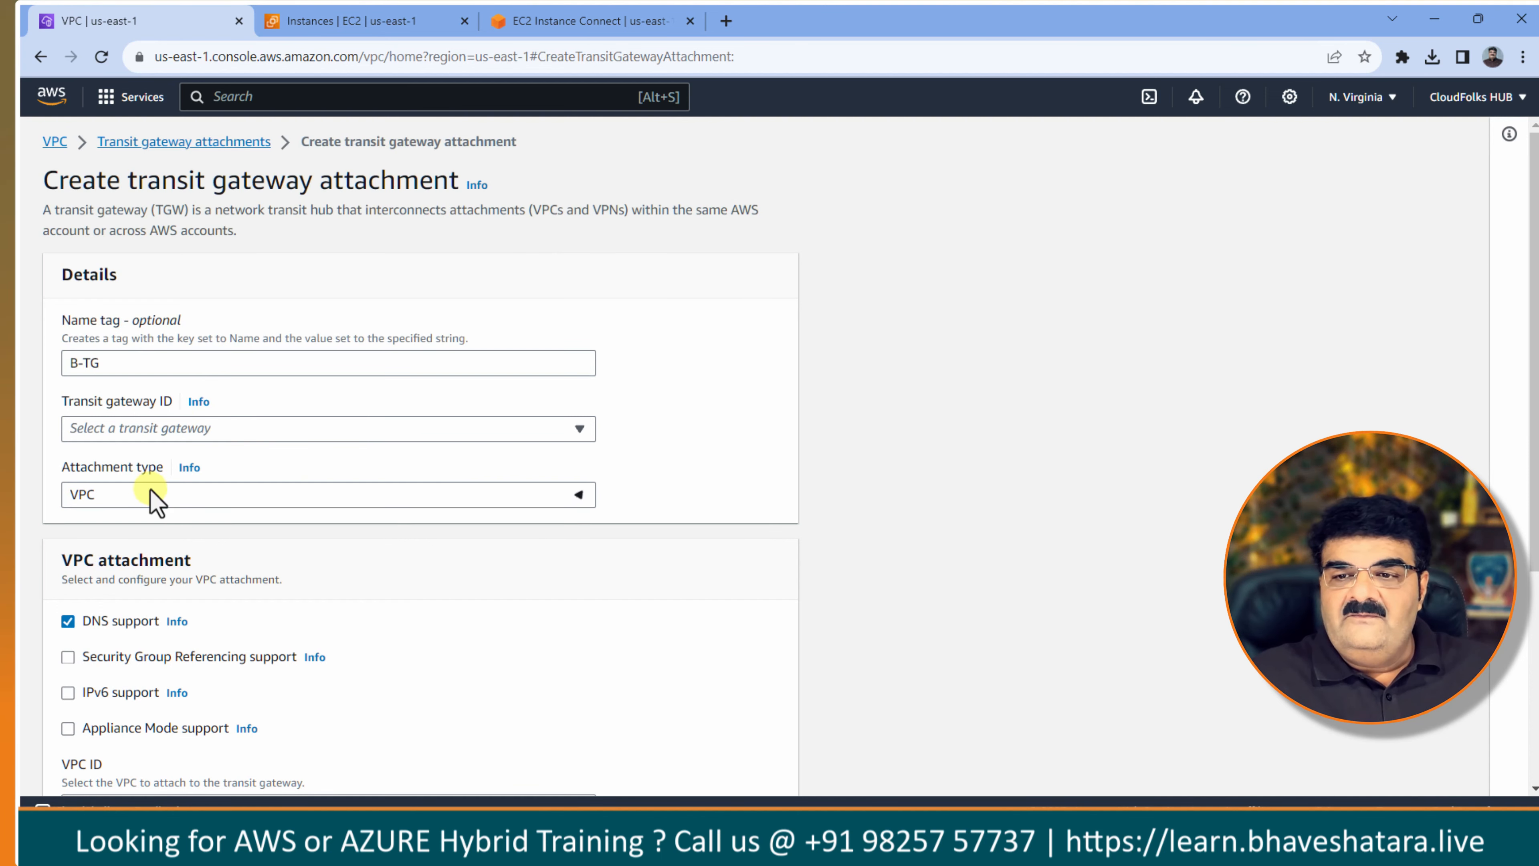
{"action": "scroll", "coordinate": [150, 488], "scroll_direction": "down", "scroll_amount": 5}
{"action": "left_click", "coordinate": [164, 485]}
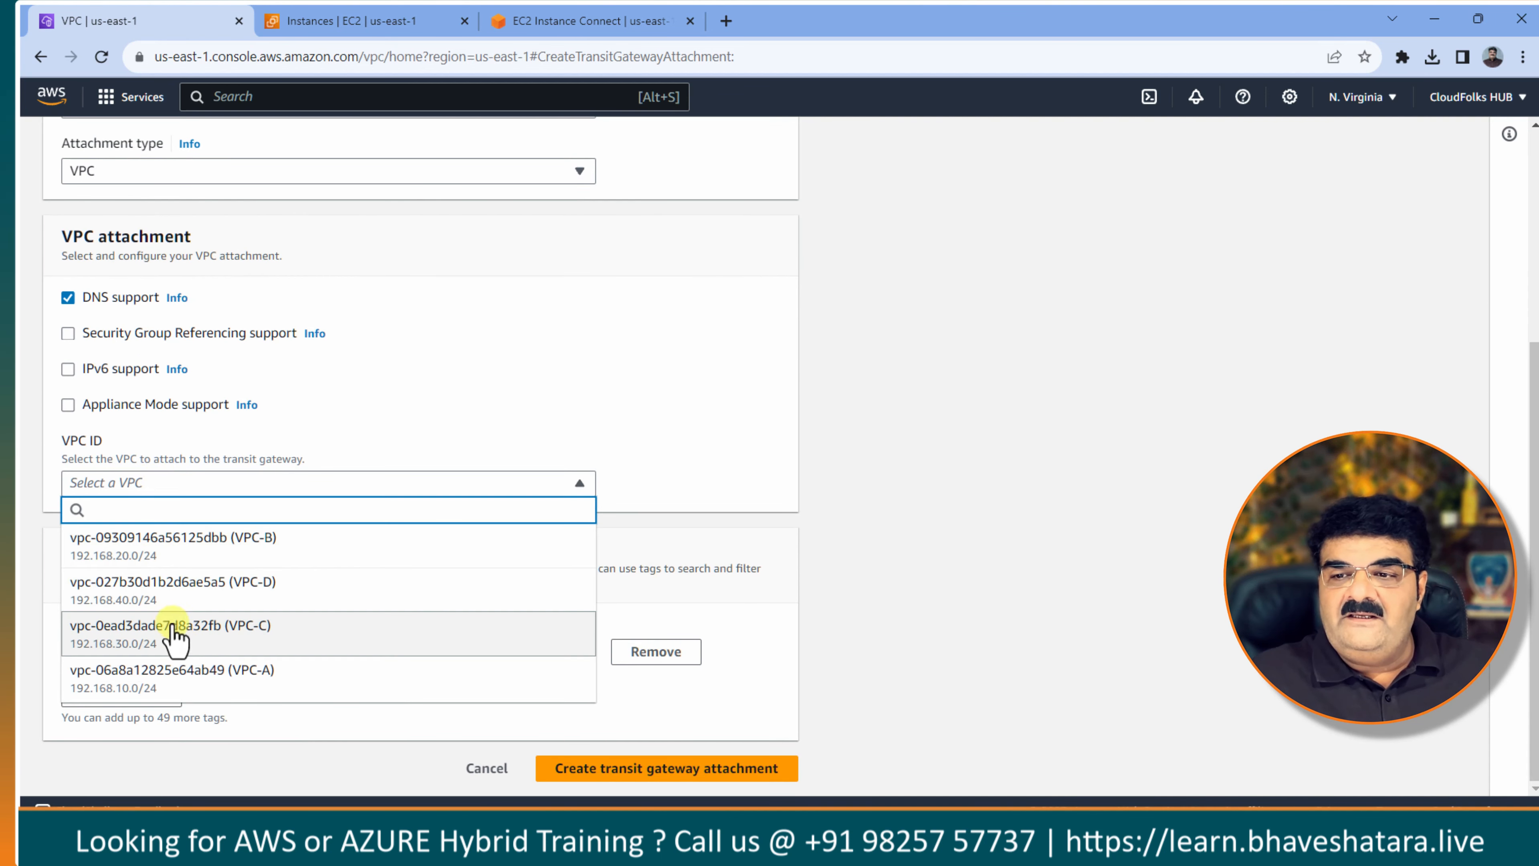
{"action": "left_click", "coordinate": [216, 541]}
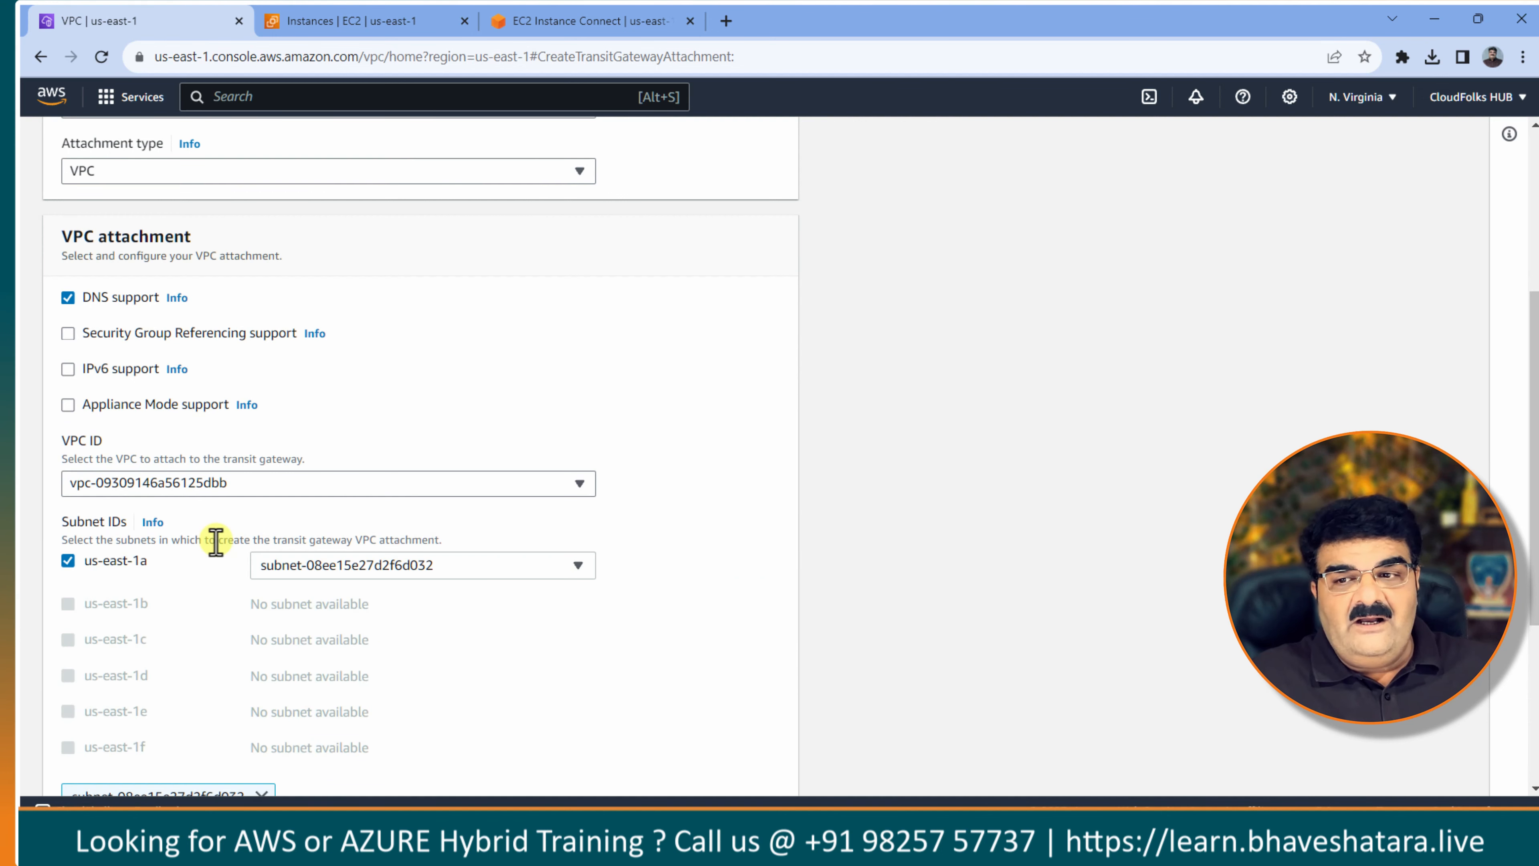
{"action": "scroll", "coordinate": [333, 492], "scroll_direction": "down", "scroll_amount": 5}
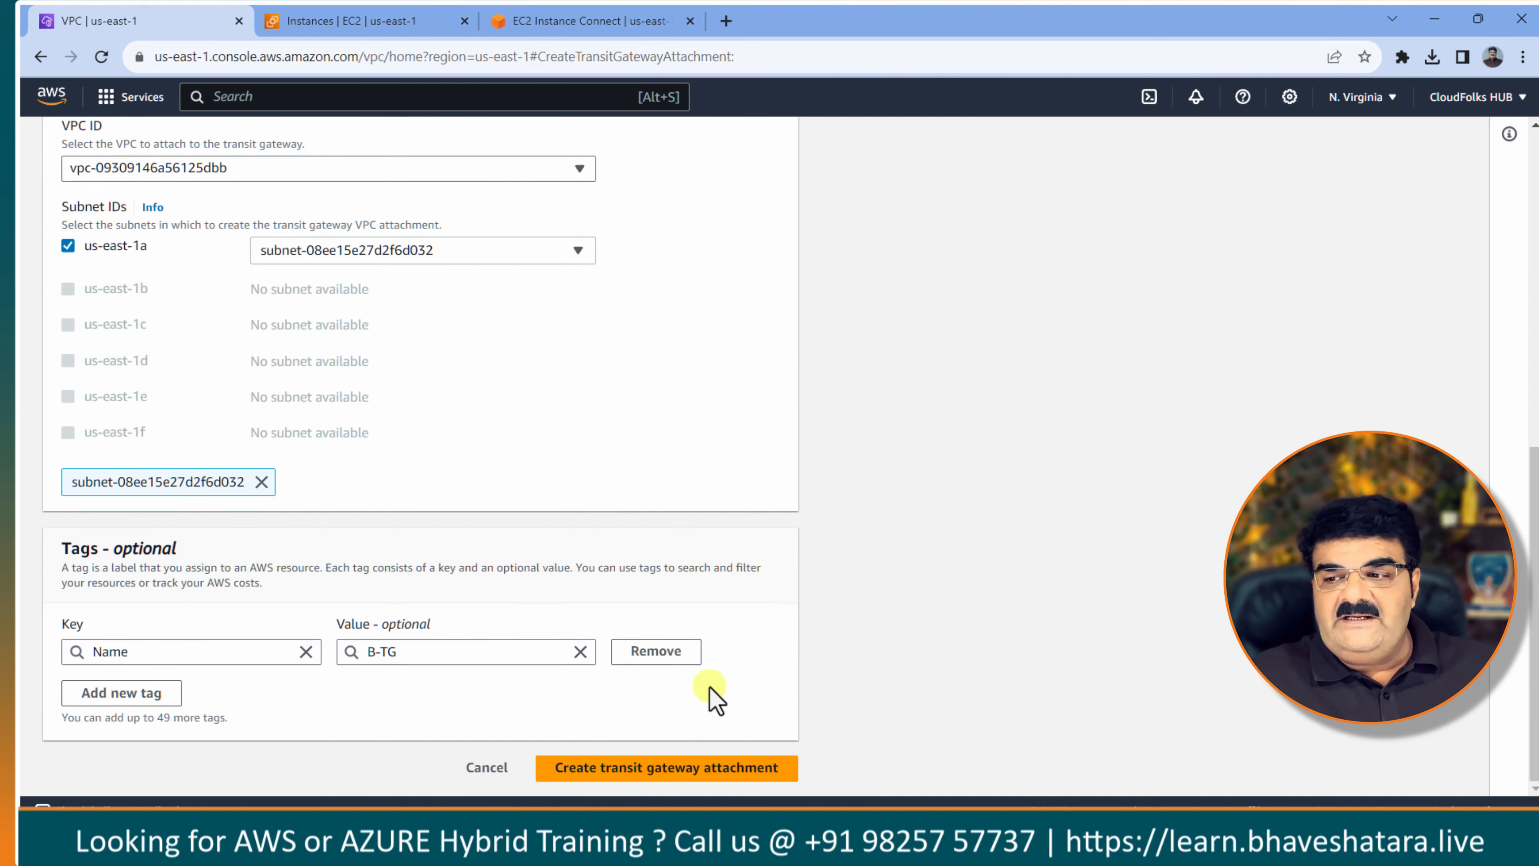
{"action": "left_click", "coordinate": [652, 766]}
Select the TG-CloudFolks transit gateway for B-TG, keep VPC-B as its VPC, and create the attachment.
{"action": "left_click", "coordinate": [209, 432]}
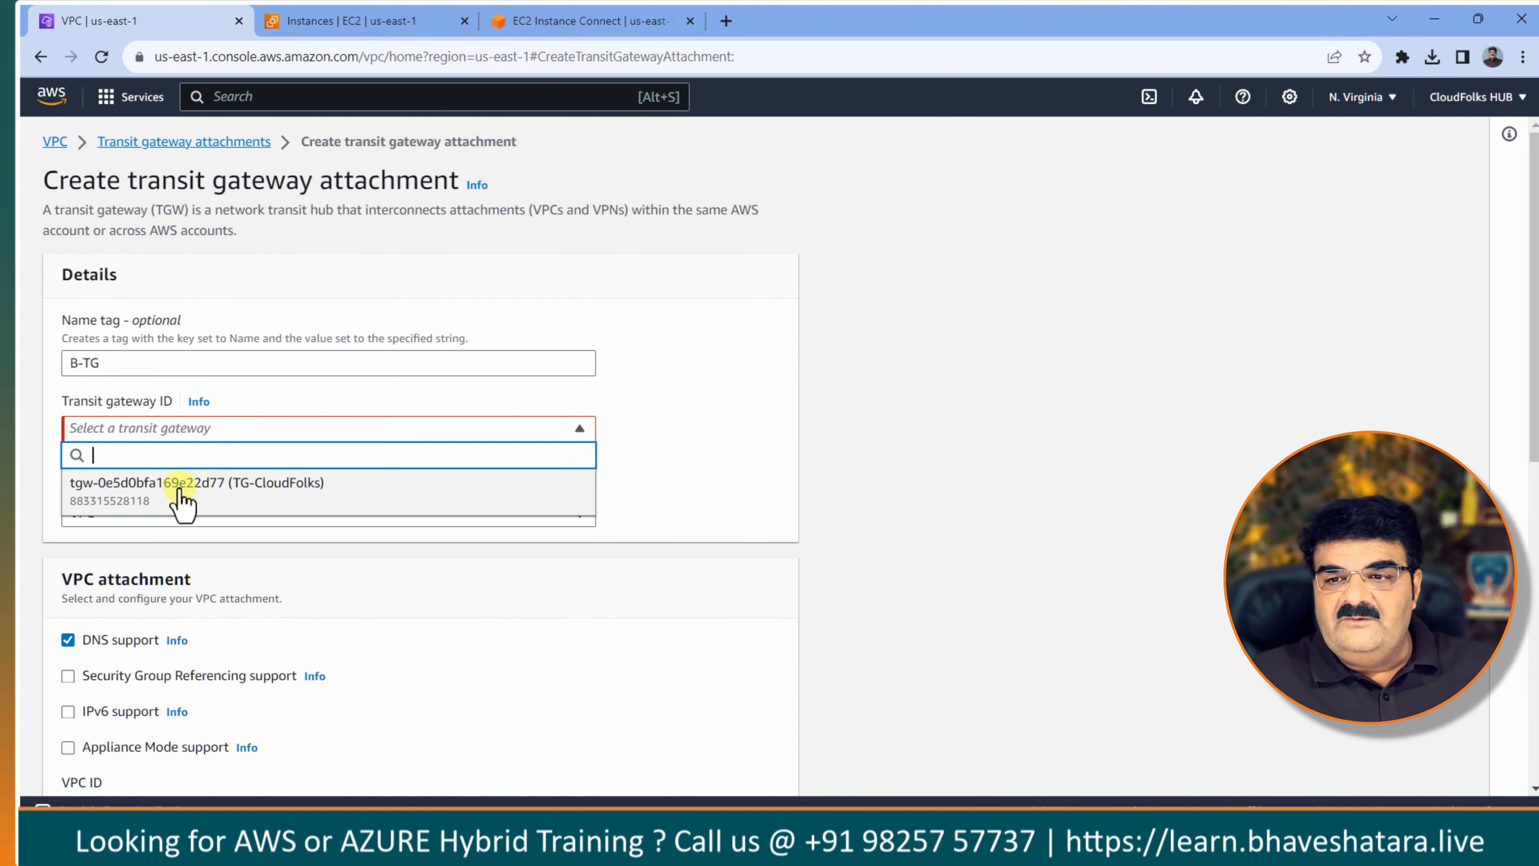
{"action": "left_click", "coordinate": [167, 488]}
{"action": "scroll", "coordinate": [486, 522], "scroll_direction": "down", "scroll_amount": 9}
{"action": "scroll", "coordinate": [469, 516], "scroll_direction": "down", "scroll_amount": 2}
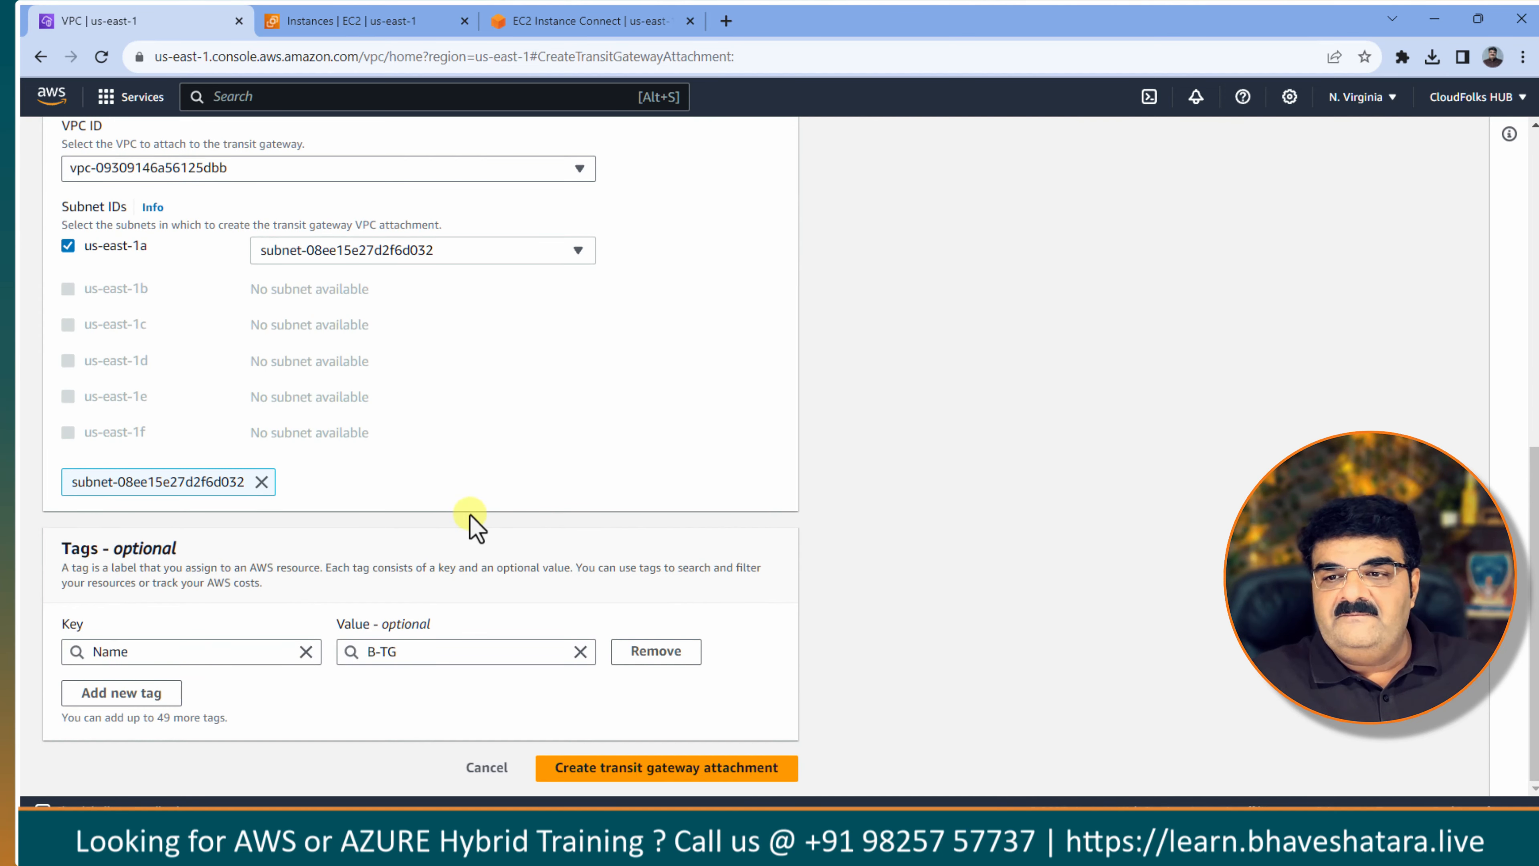
{"action": "scroll", "coordinate": [469, 514], "scroll_direction": "up", "scroll_amount": 4}
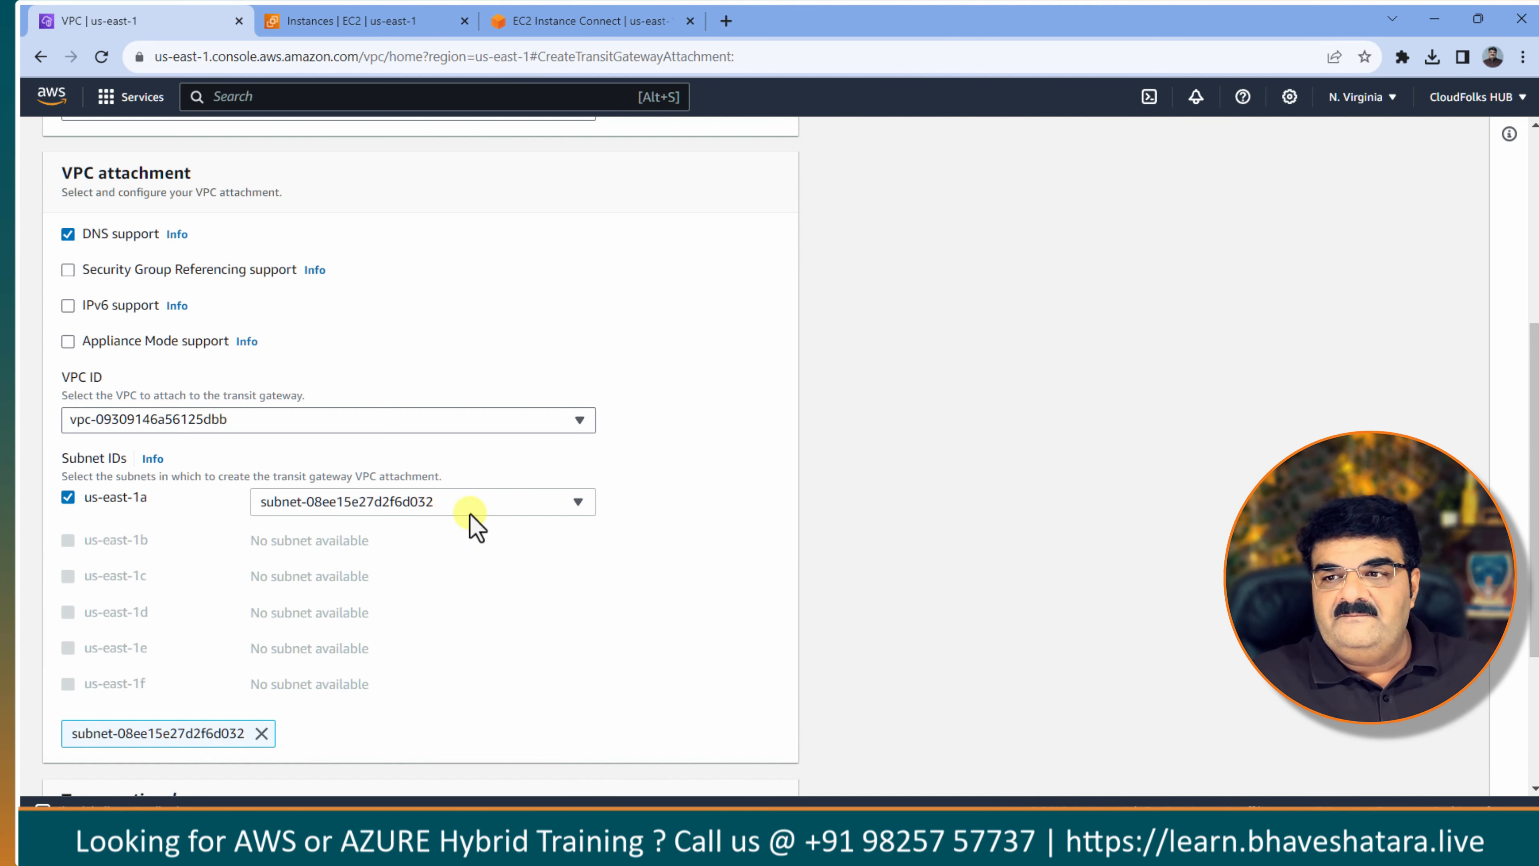
{"action": "left_click", "coordinate": [384, 427]}
{"action": "left_click", "coordinate": [330, 483]}
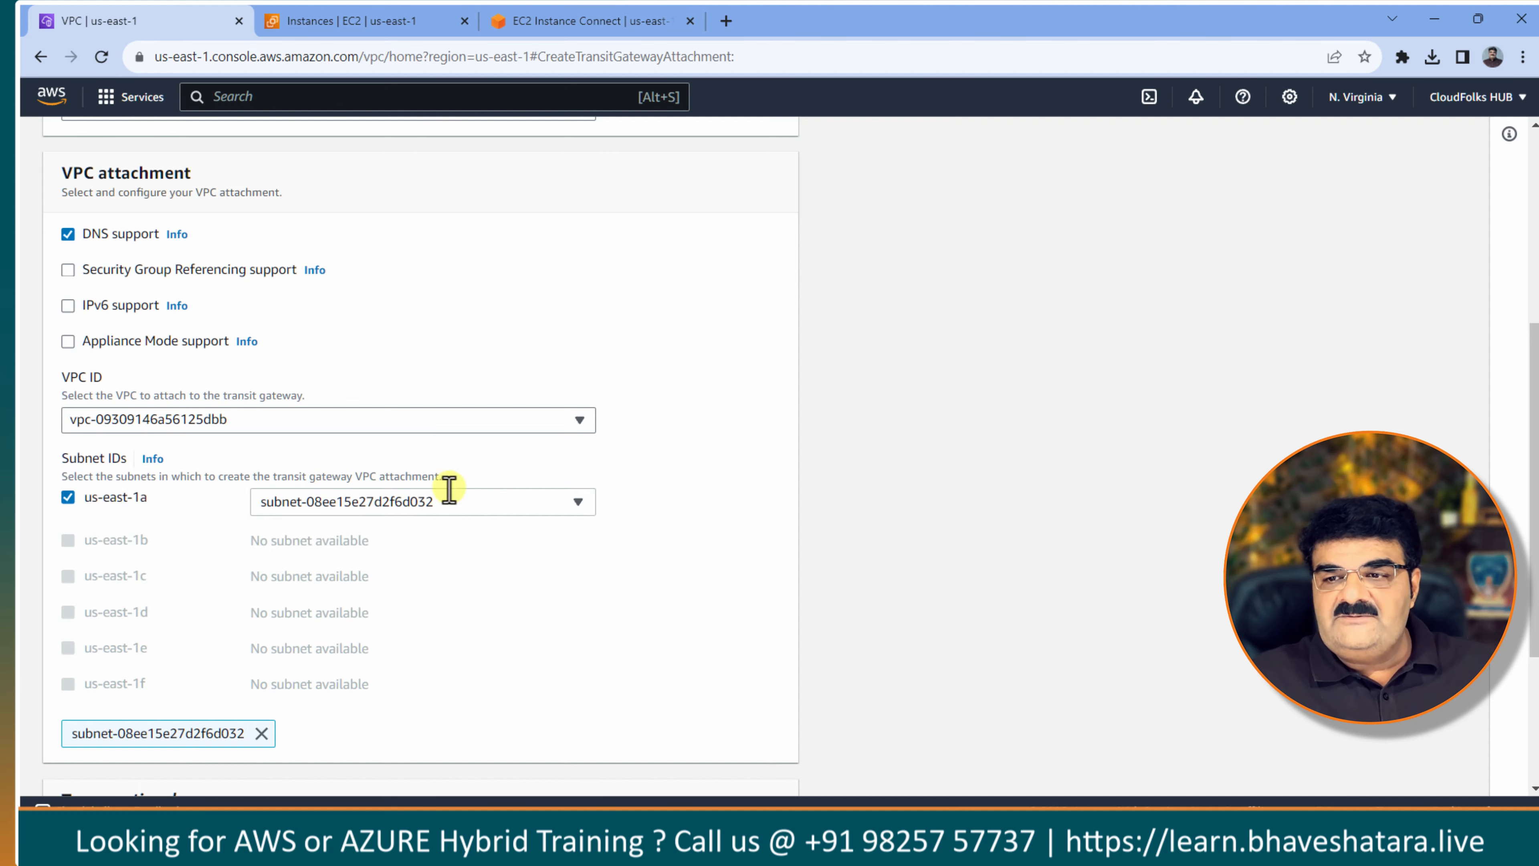
{"action": "scroll", "coordinate": [597, 518], "scroll_direction": "down", "scroll_amount": 4}
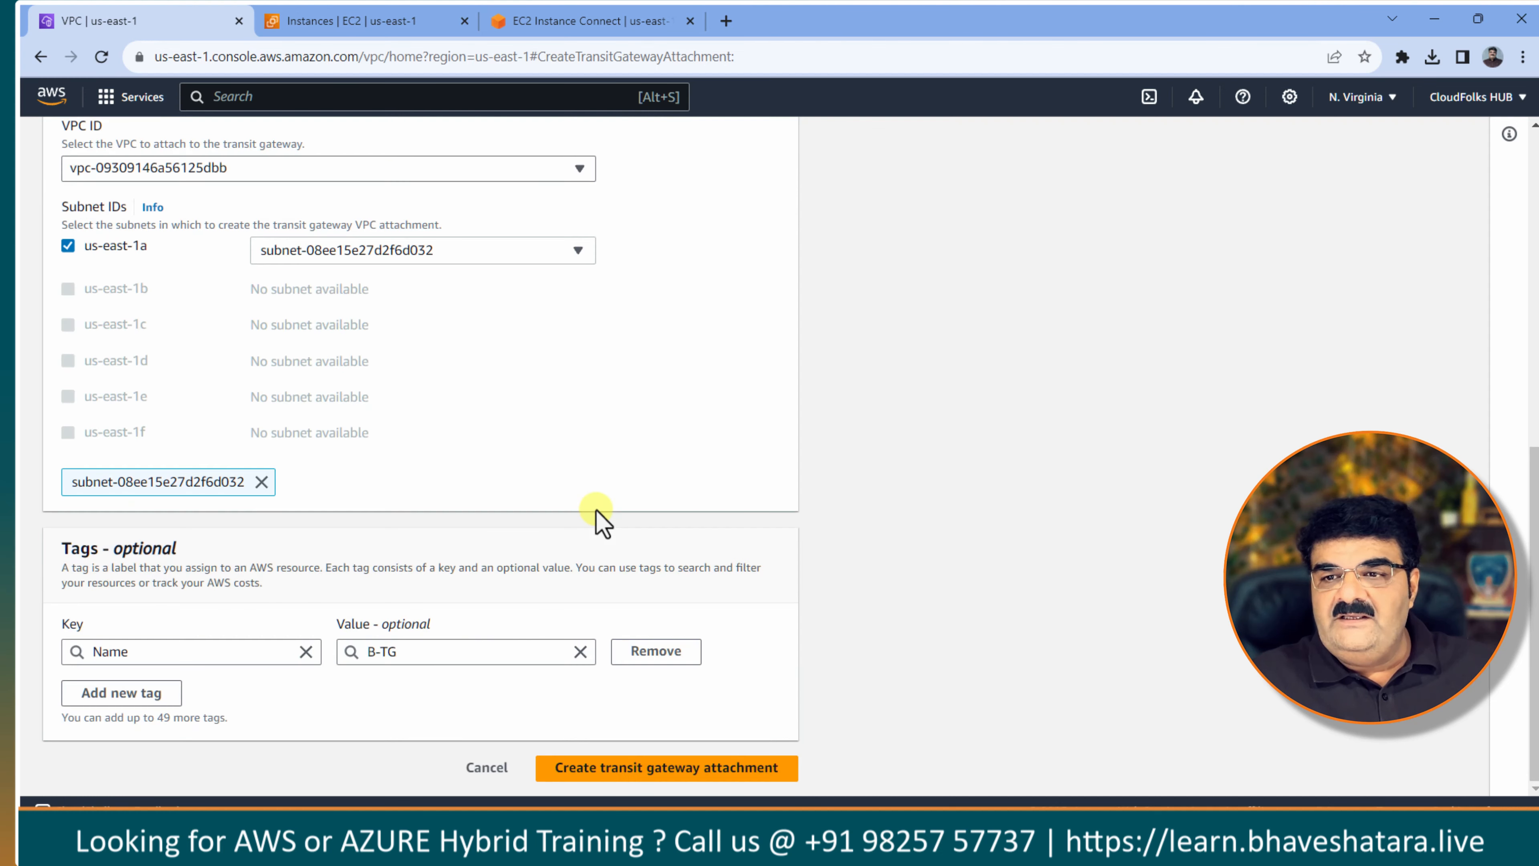
{"action": "left_click", "coordinate": [686, 768]}
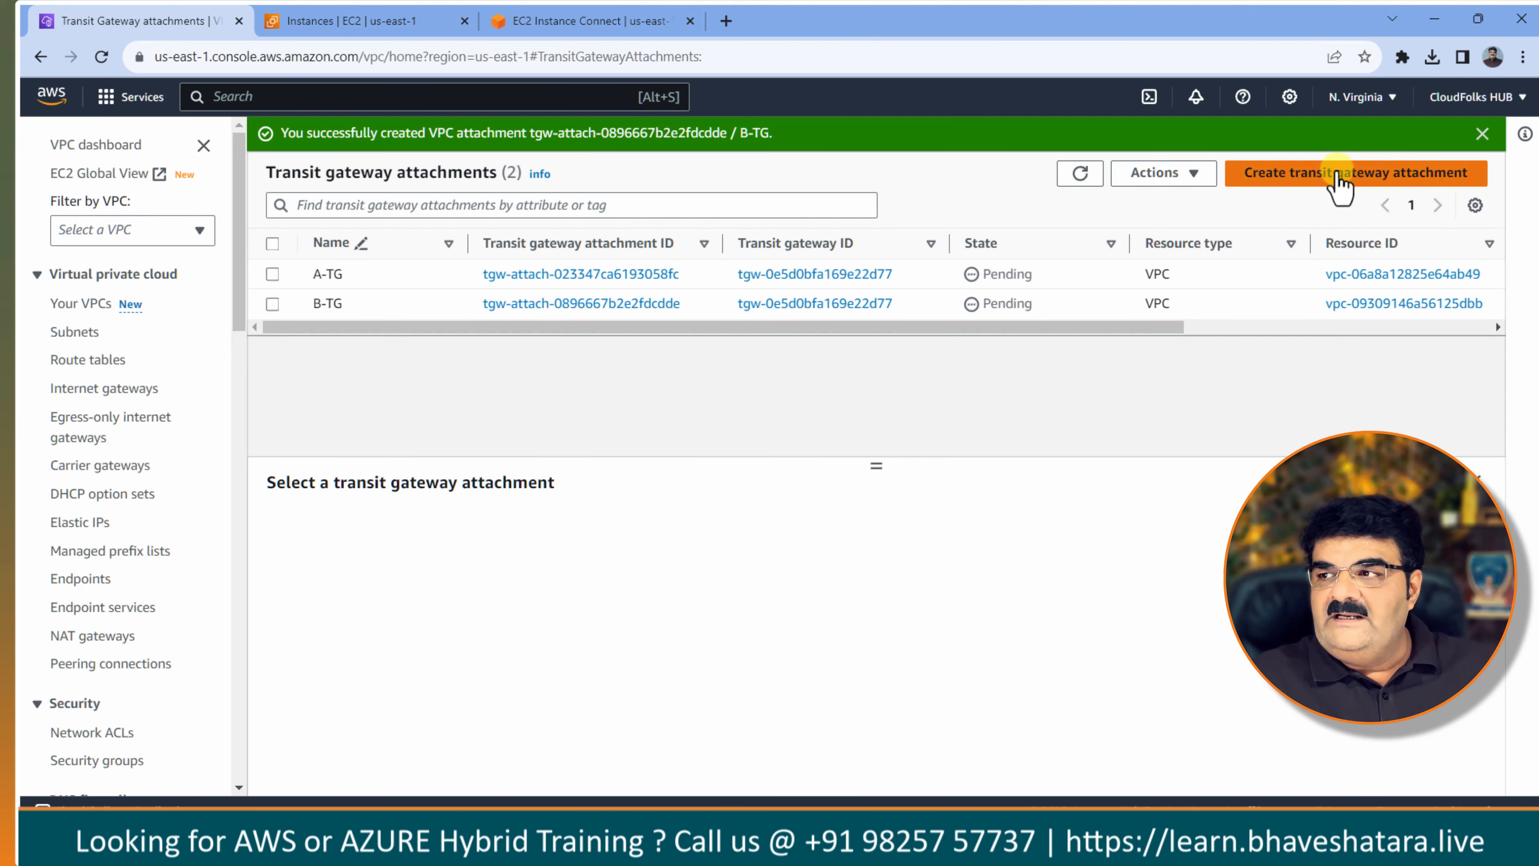
Start a new transit gateway attachment named C-TG and select the TG-CloudFolks transit gateway for it.
{"action": "left_click", "coordinate": [1392, 169]}
{"action": "left_click", "coordinate": [266, 365]}
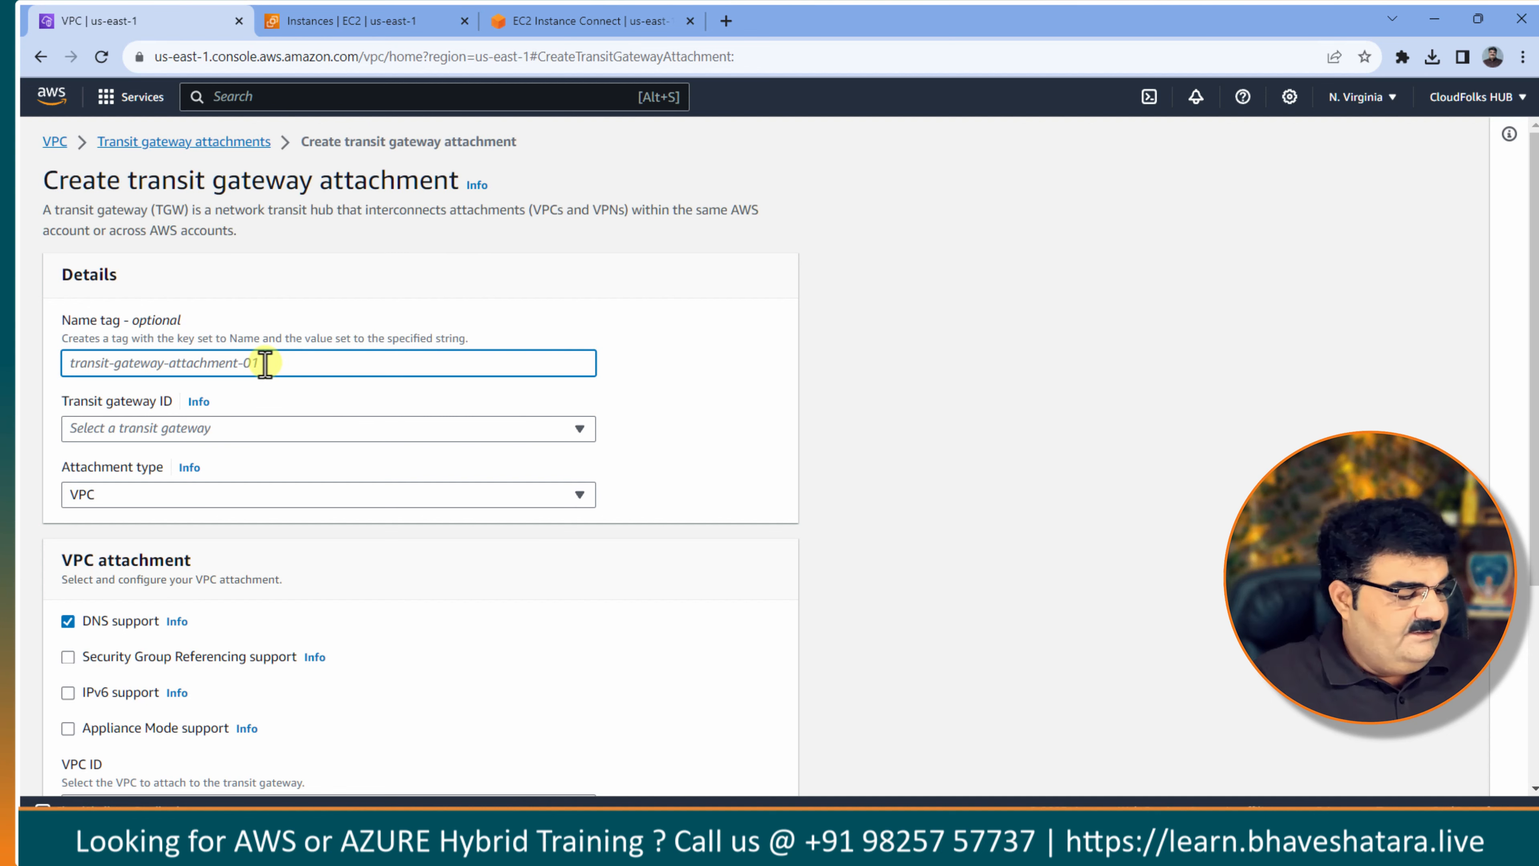
{"action": "type", "text": "C-TG"}
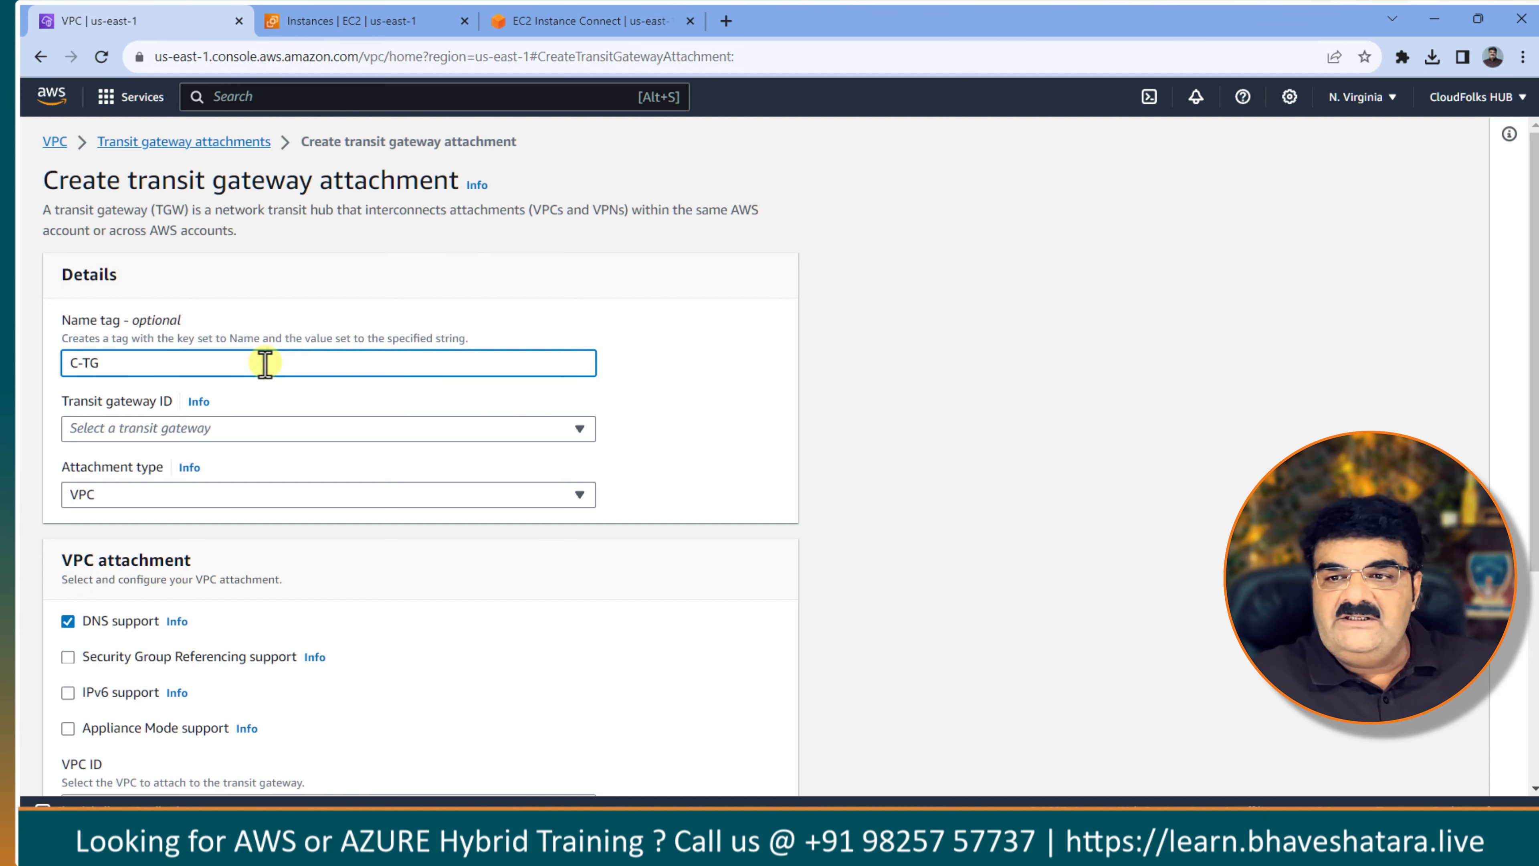
{"action": "left_click", "coordinate": [200, 430]}
{"action": "left_click", "coordinate": [182, 479]}
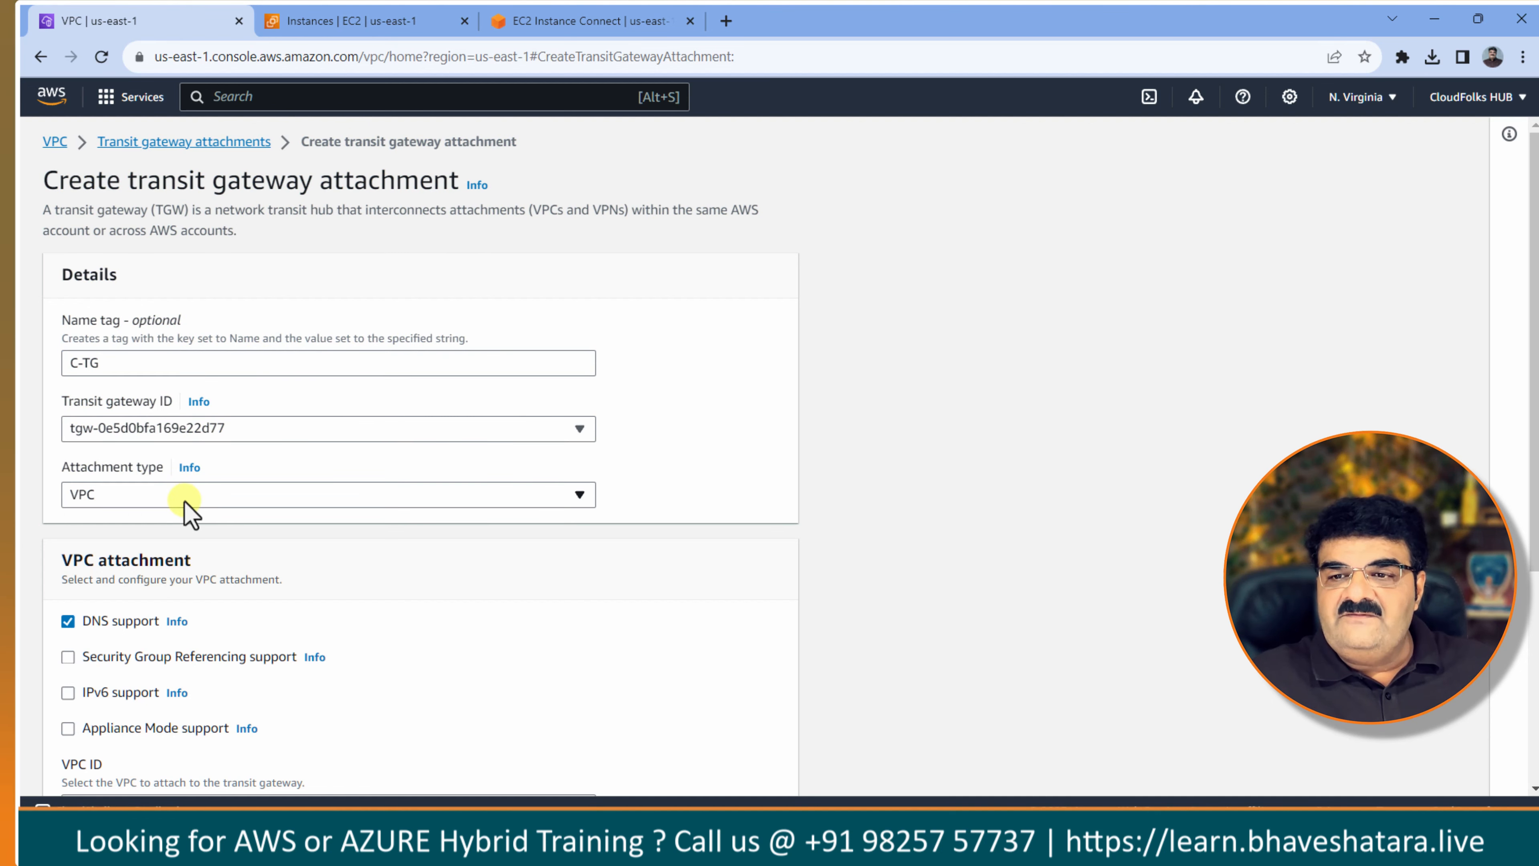
Choose VPC-C (192.168.30.0/24) as the VPC for C-TG, keep its us-east-1a subnet, and create the attachment.
{"action": "scroll", "coordinate": [188, 510], "scroll_direction": "down", "scroll_amount": 5}
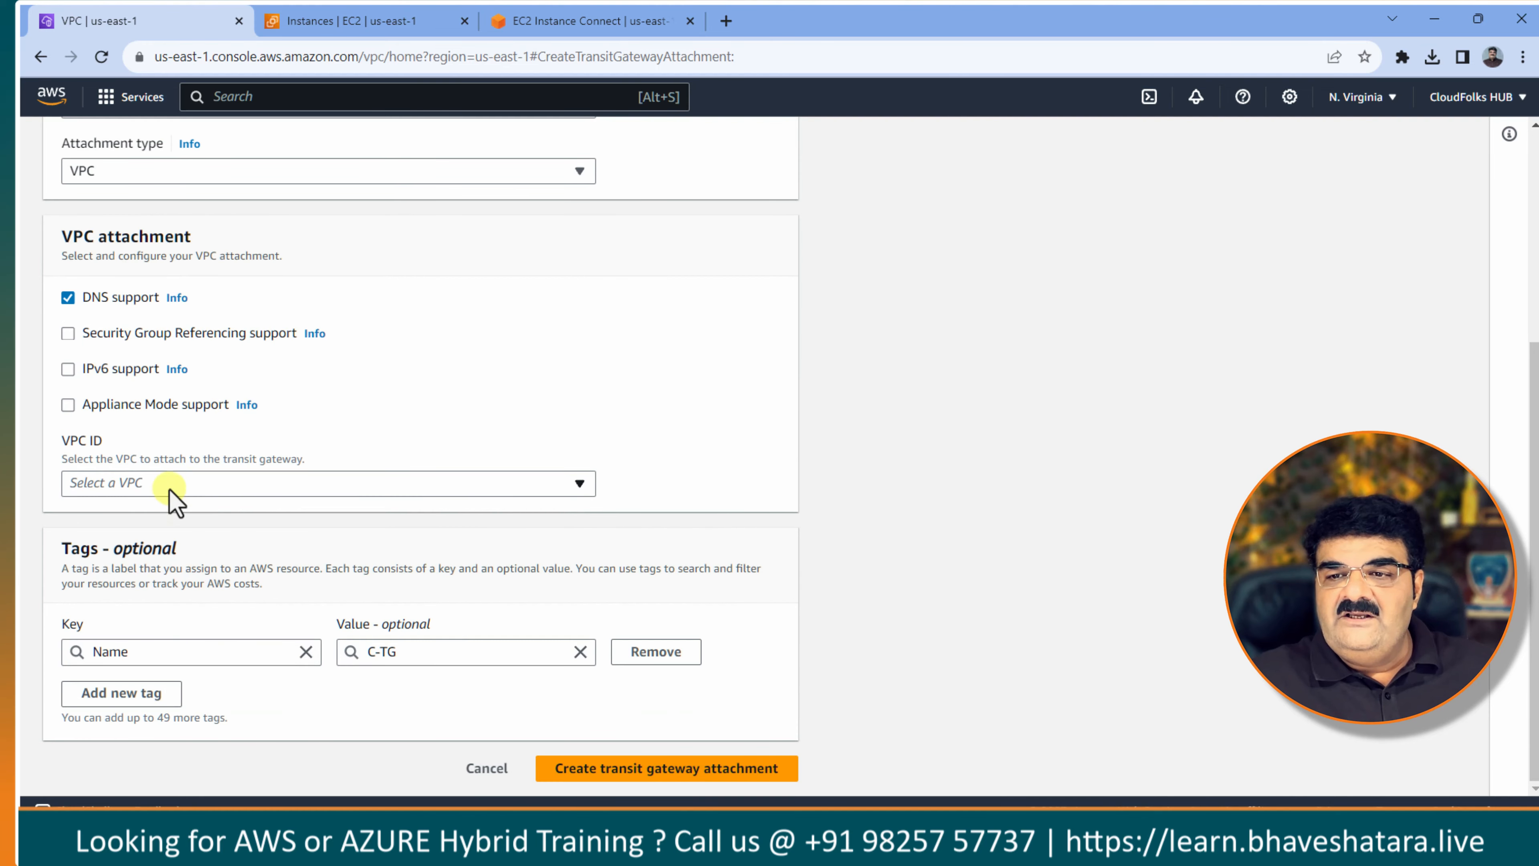
{"action": "left_click", "coordinate": [170, 485]}
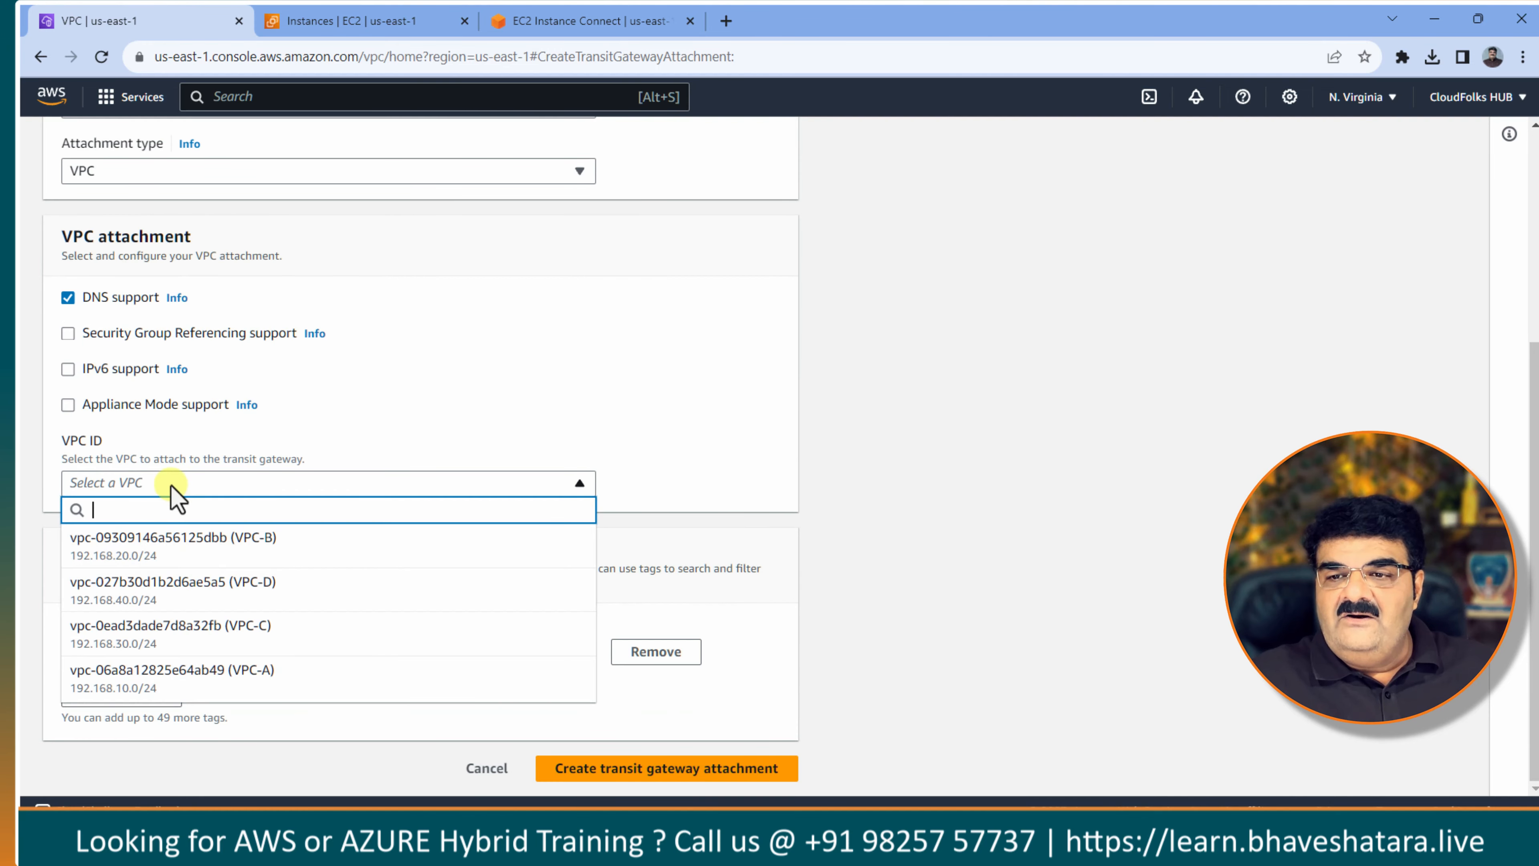
{"action": "left_click", "coordinate": [222, 637]}
{"action": "scroll", "coordinate": [189, 402], "scroll_direction": "up", "scroll_amount": 4}
{"action": "scroll", "coordinate": [562, 503], "scroll_direction": "down", "scroll_amount": 4}
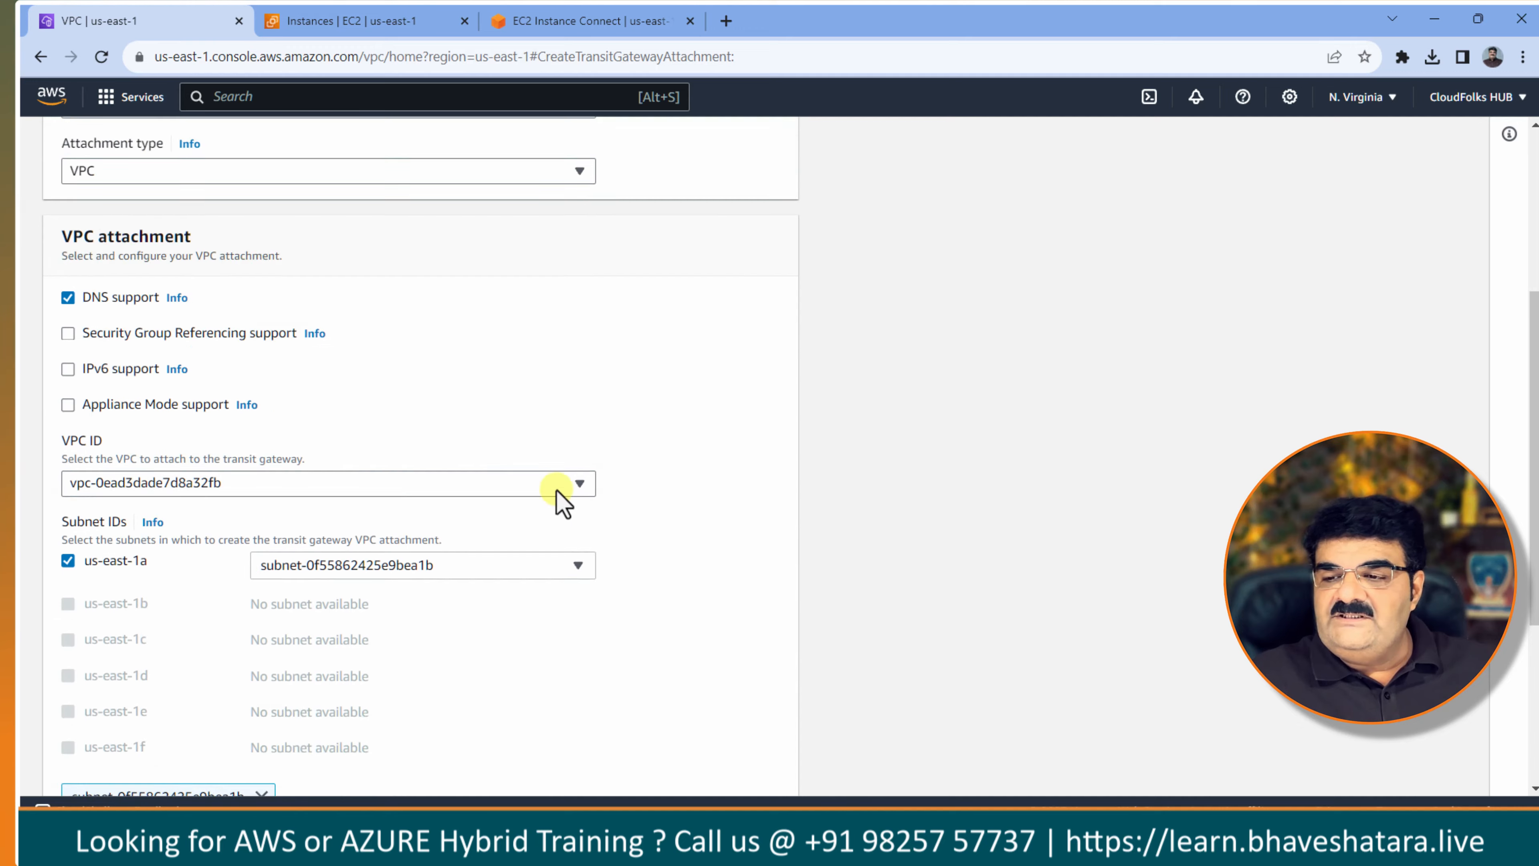
{"action": "scroll", "coordinate": [562, 503], "scroll_direction": "down", "scroll_amount": 5}
{"action": "left_click", "coordinate": [670, 768]}
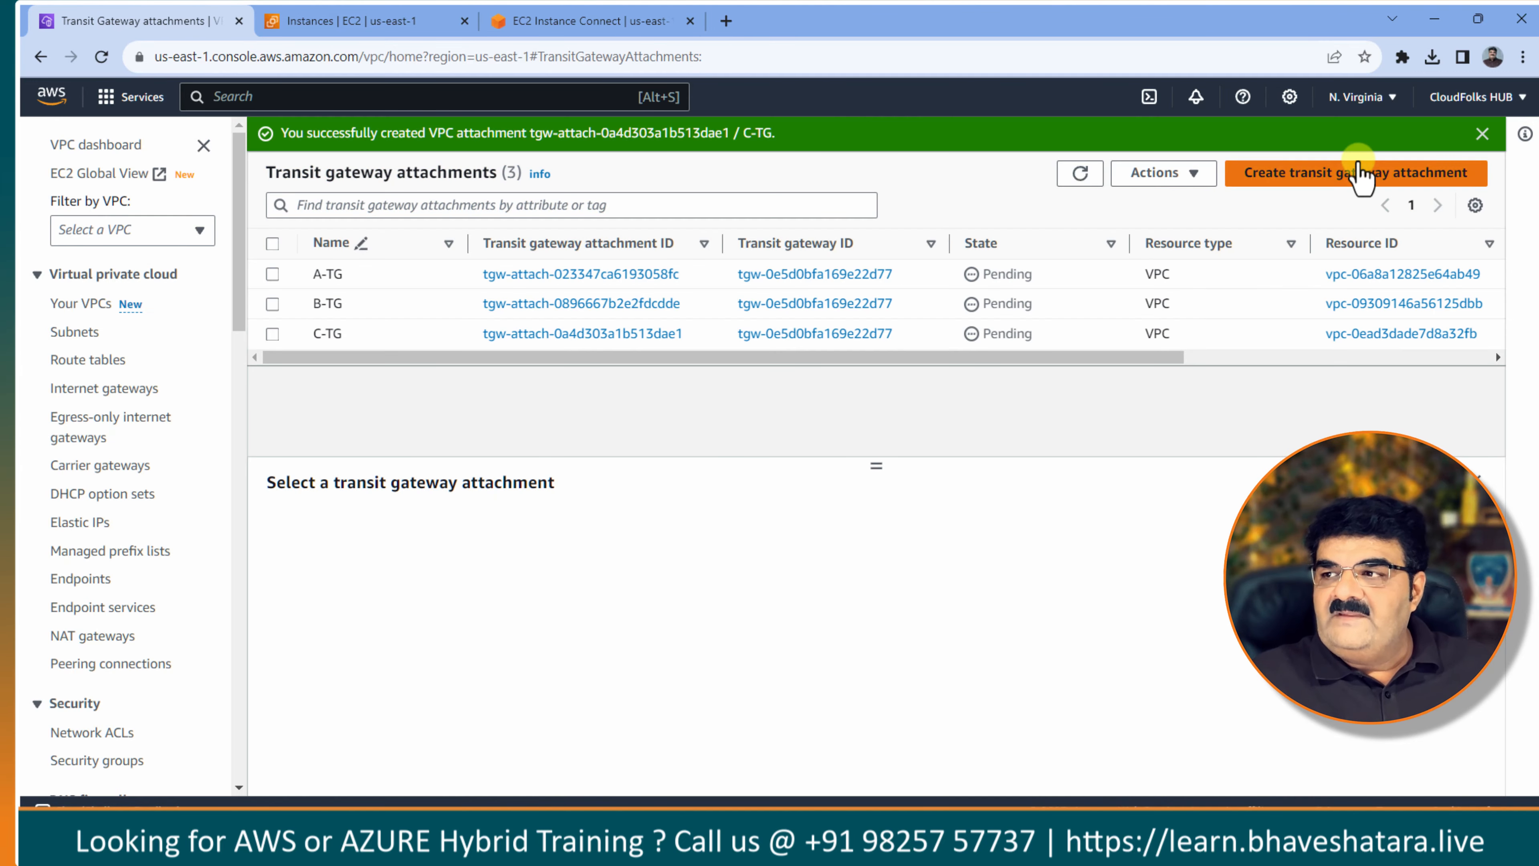
Start a new transit gateway attachment named D-TG and select the TG-CloudFolks transit gateway for it.
{"action": "left_click", "coordinate": [1354, 172]}
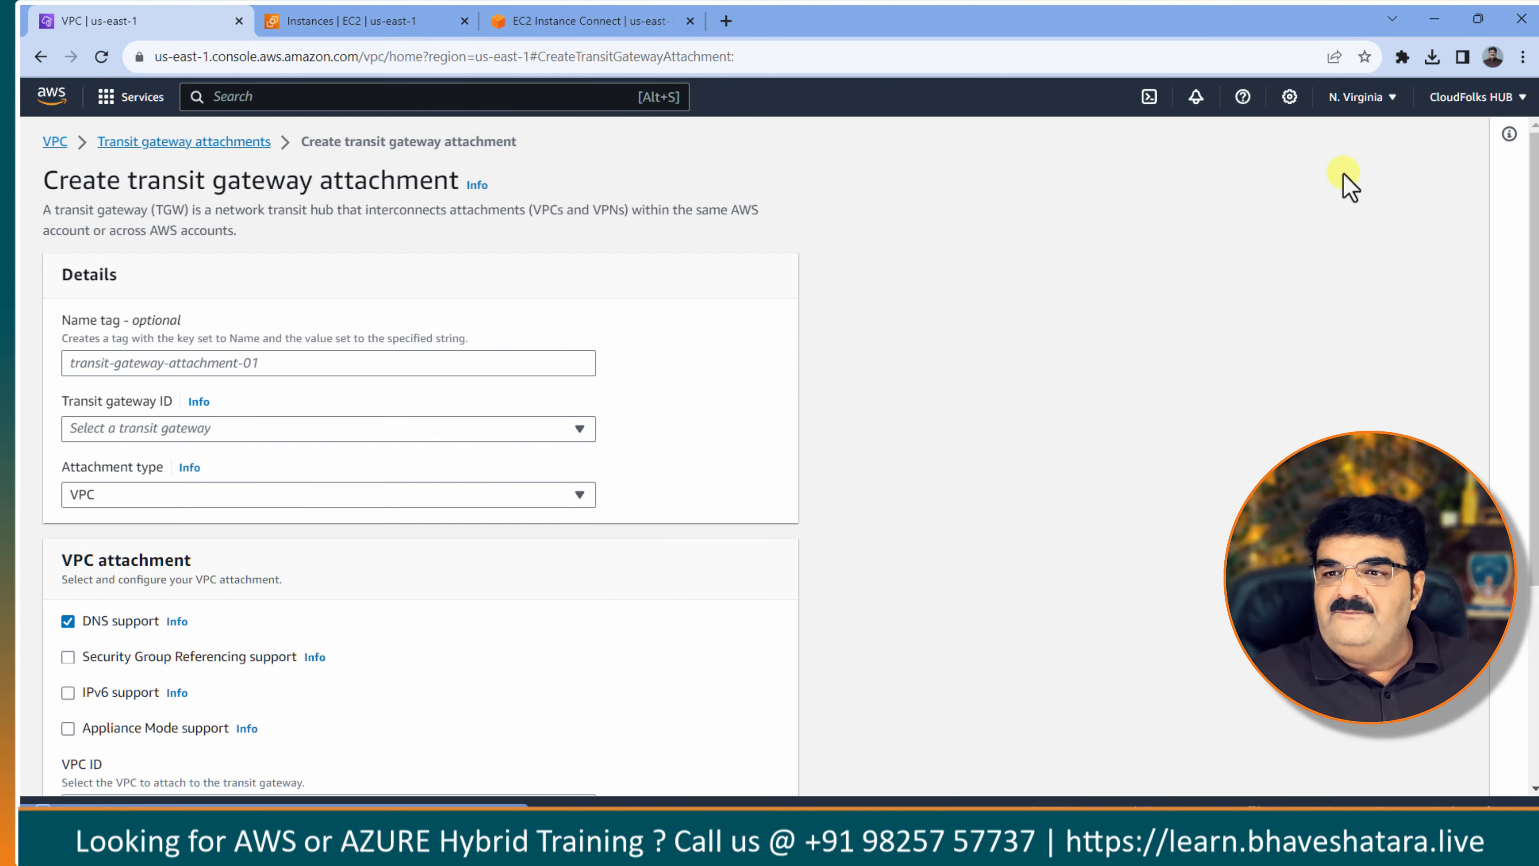
{"action": "left_click", "coordinate": [307, 356]}
{"action": "type", "text": "D-"}
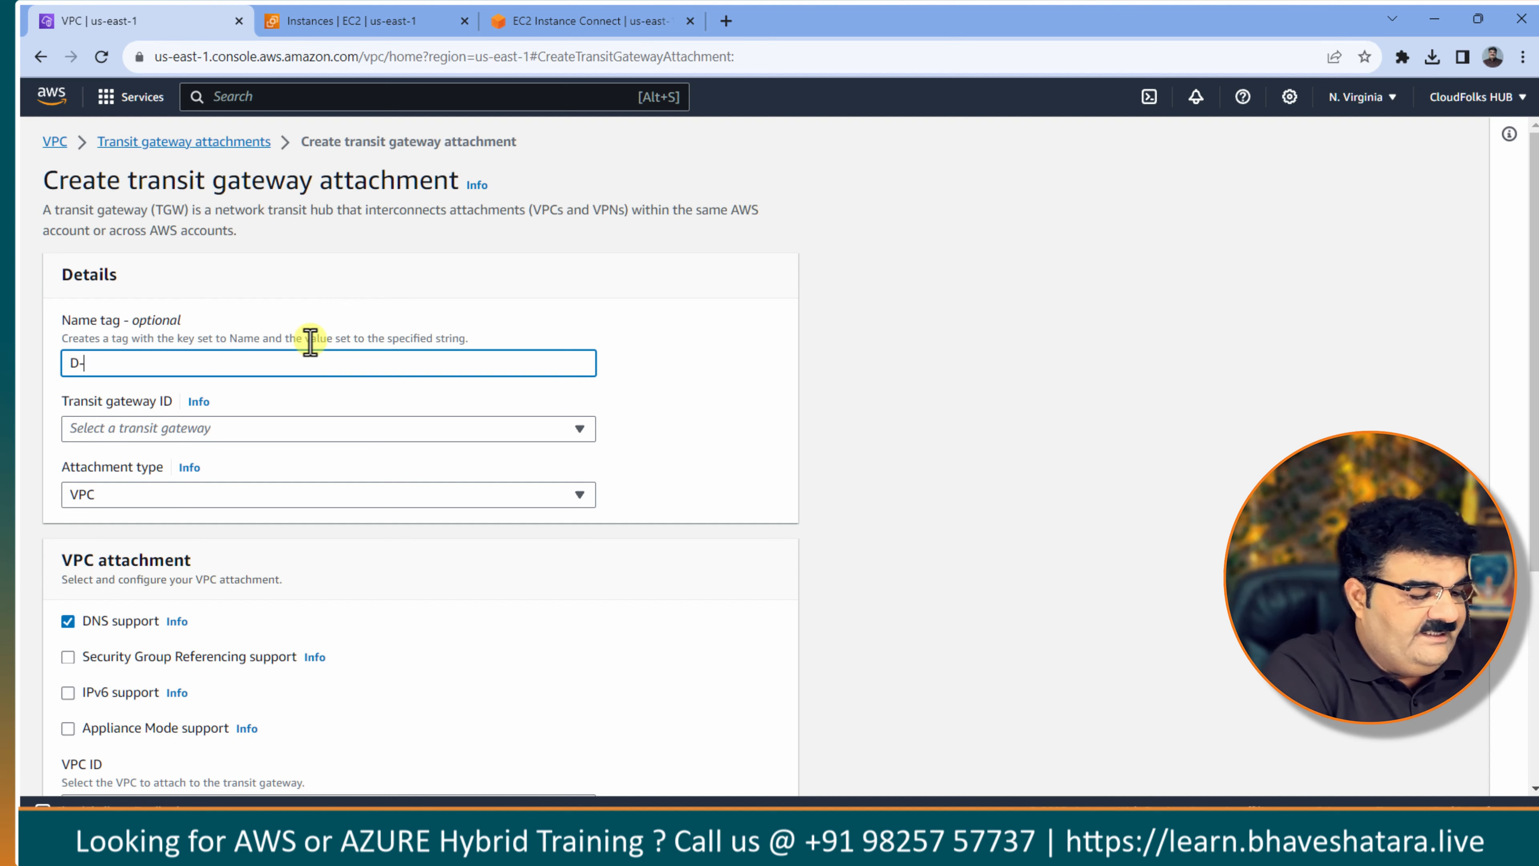
{"action": "type", "text": "TG"}
{"action": "left_click", "coordinate": [209, 429]}
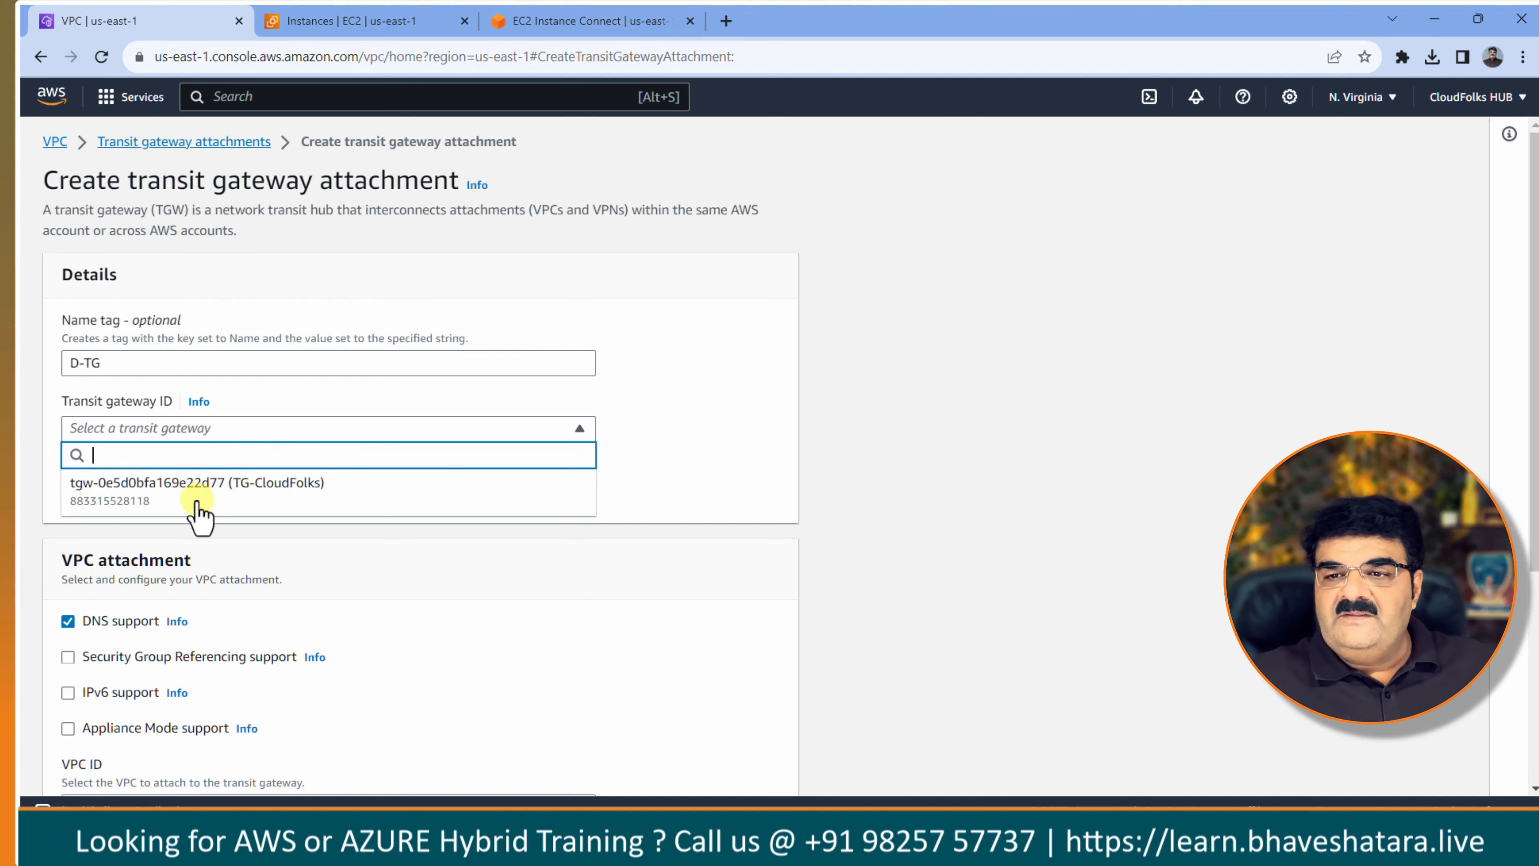
{"action": "left_click", "coordinate": [197, 503]}
{"action": "left_click", "coordinate": [197, 496]}
{"action": "left_click", "coordinate": [197, 495]}
Create the D-TG attachment for VPC-D (192.168.40.0/24) with its us-east-1a subnet, and refresh the attachment list to check the states.
{"action": "scroll", "coordinate": [206, 515], "scroll_direction": "down", "scroll_amount": 4}
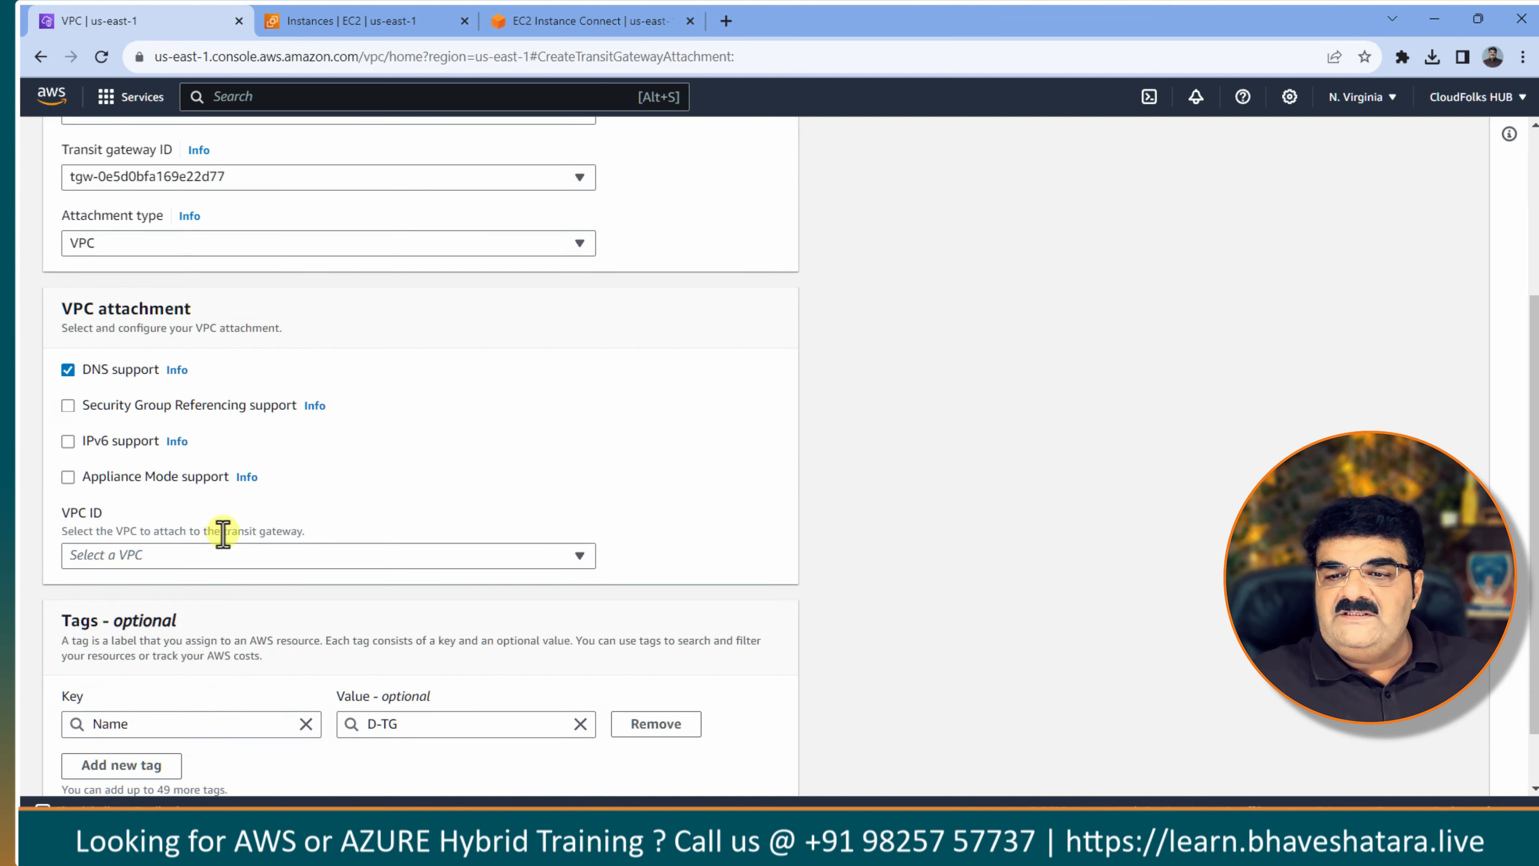
{"action": "scroll", "coordinate": [223, 533], "scroll_direction": "down", "scroll_amount": 1}
{"action": "left_click", "coordinate": [124, 485]}
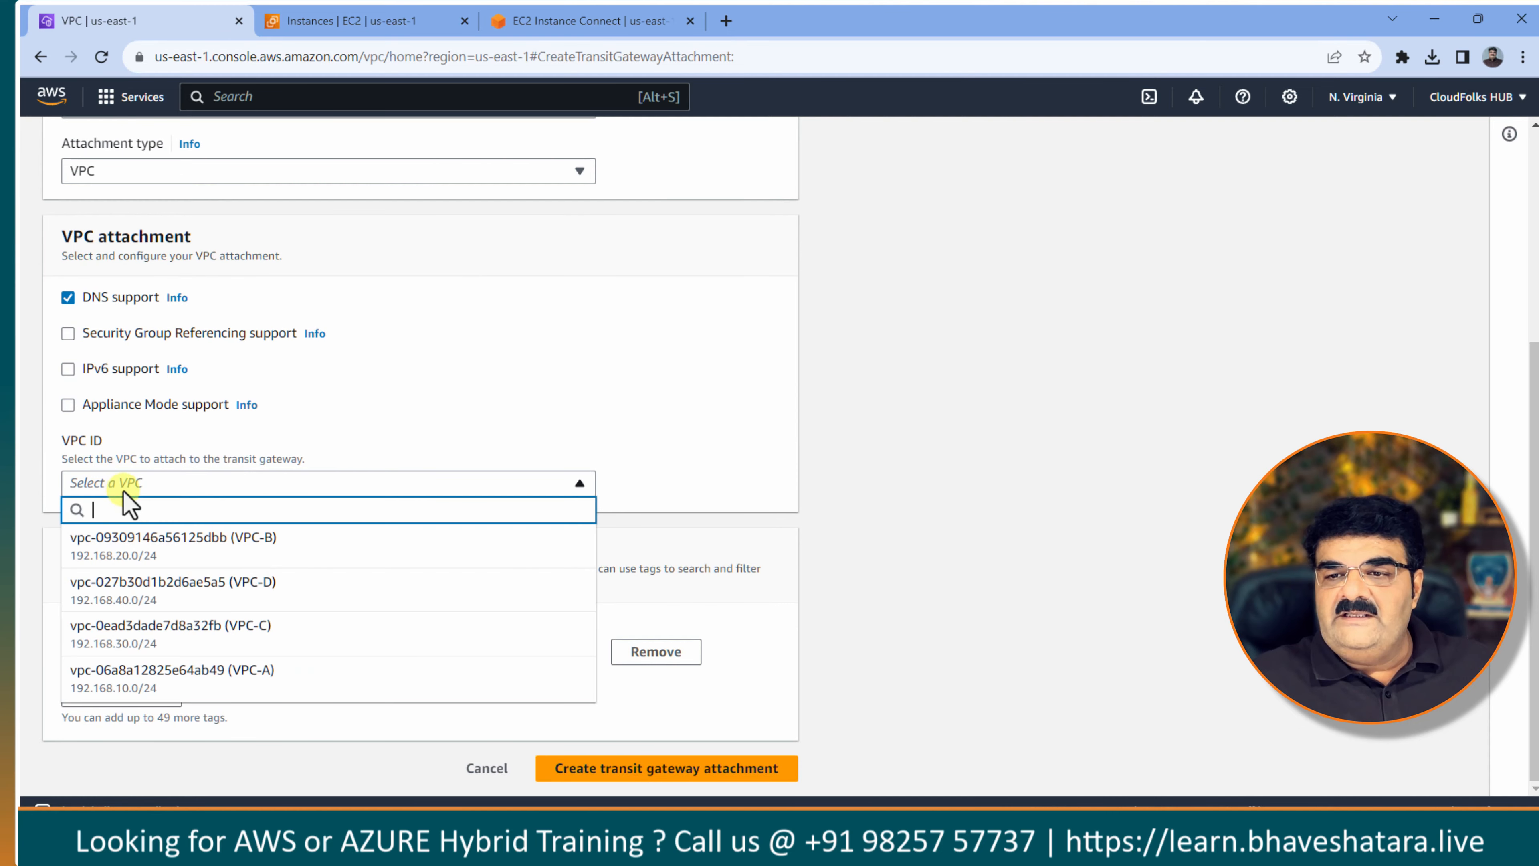
{"action": "left_click", "coordinate": [190, 591]}
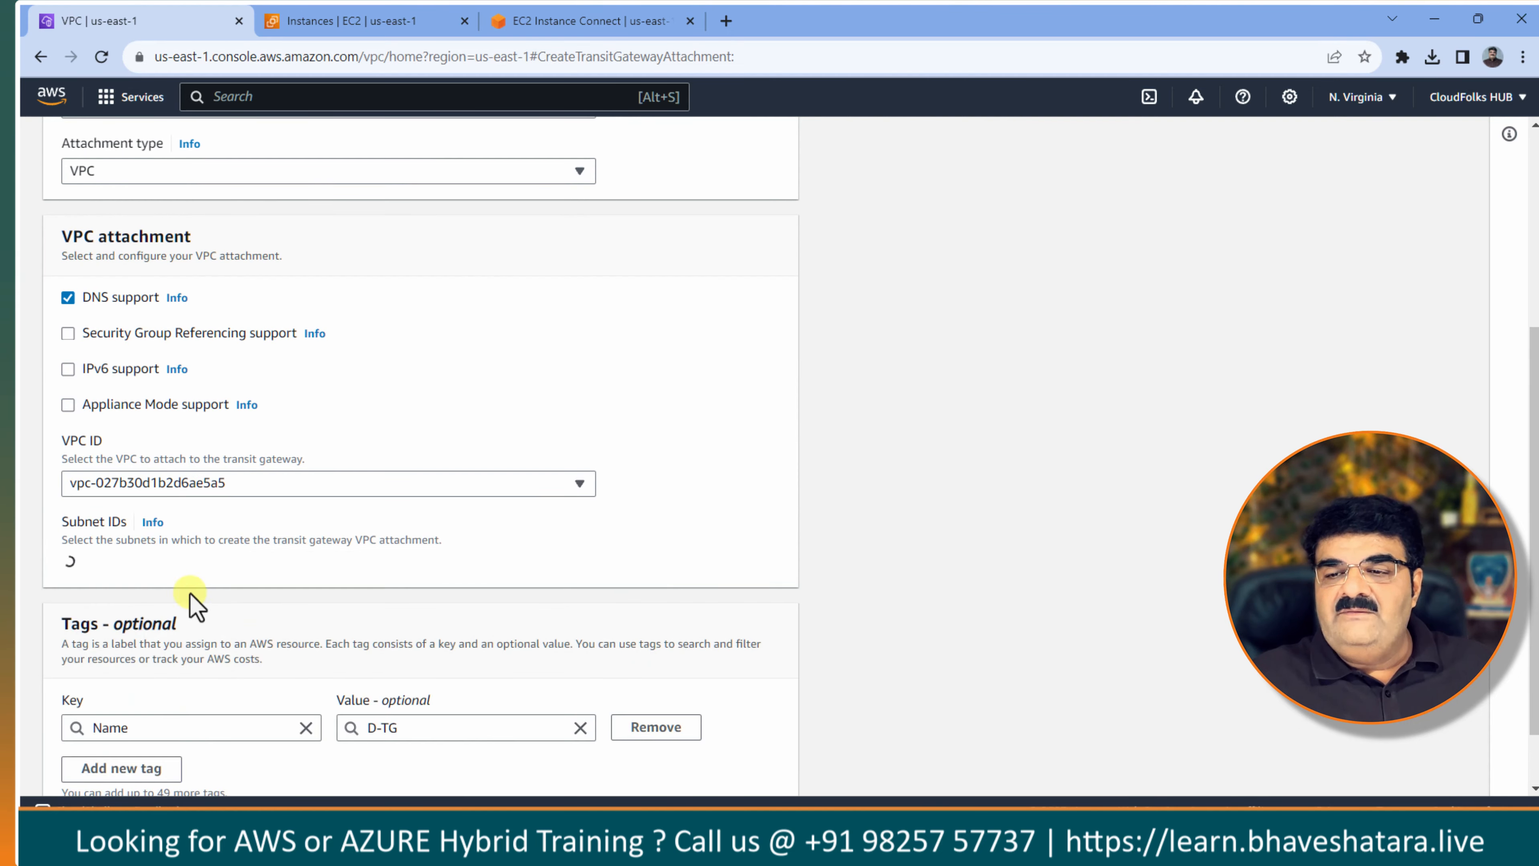
{"action": "scroll", "coordinate": [712, 704], "scroll_direction": "down", "scroll_amount": 4}
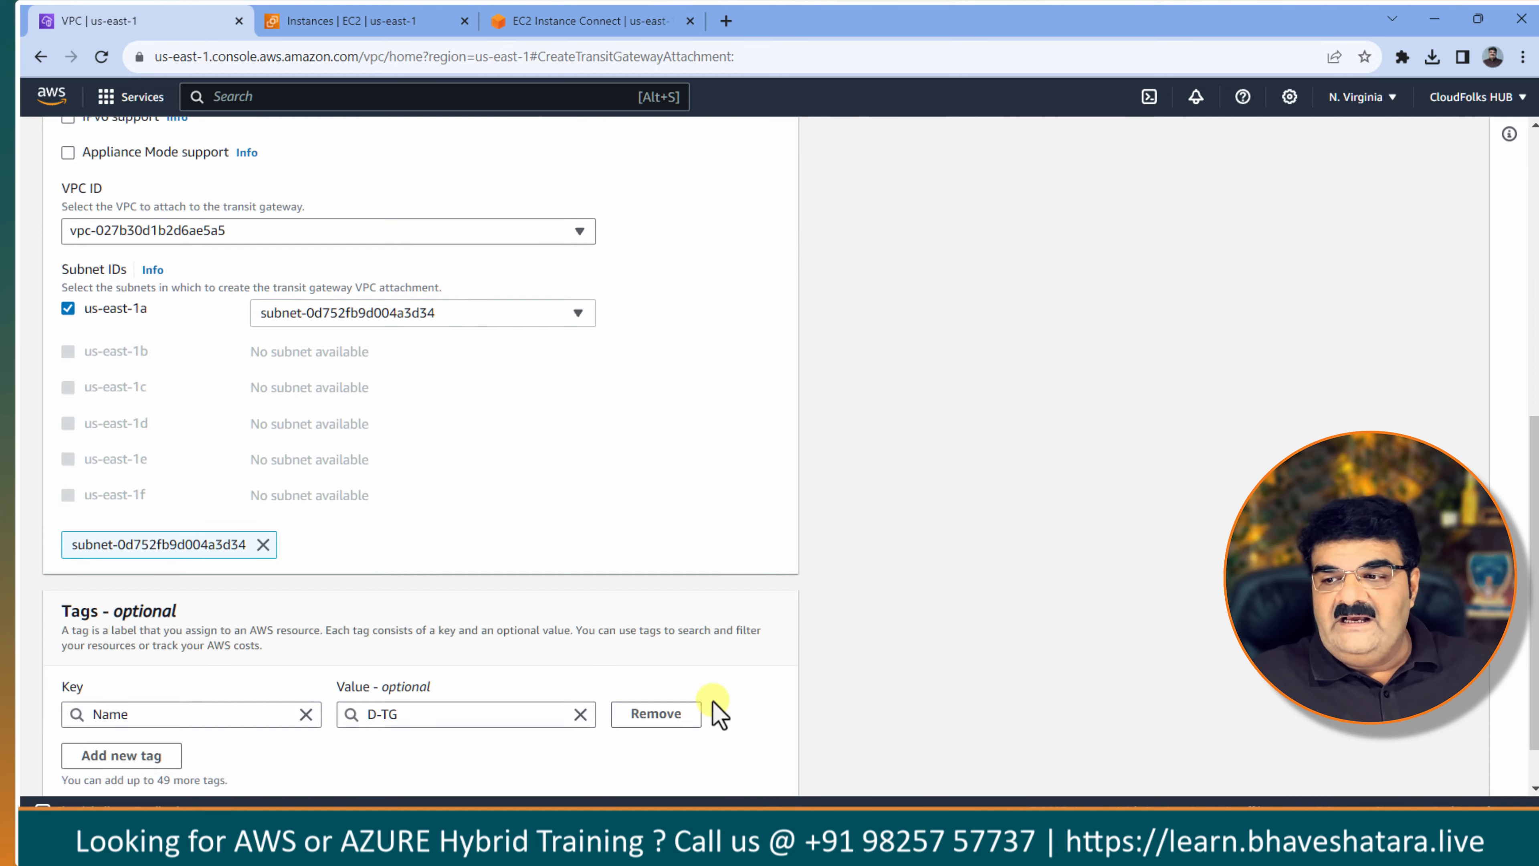
{"action": "scroll", "coordinate": [712, 701], "scroll_direction": "down", "scroll_amount": 1}
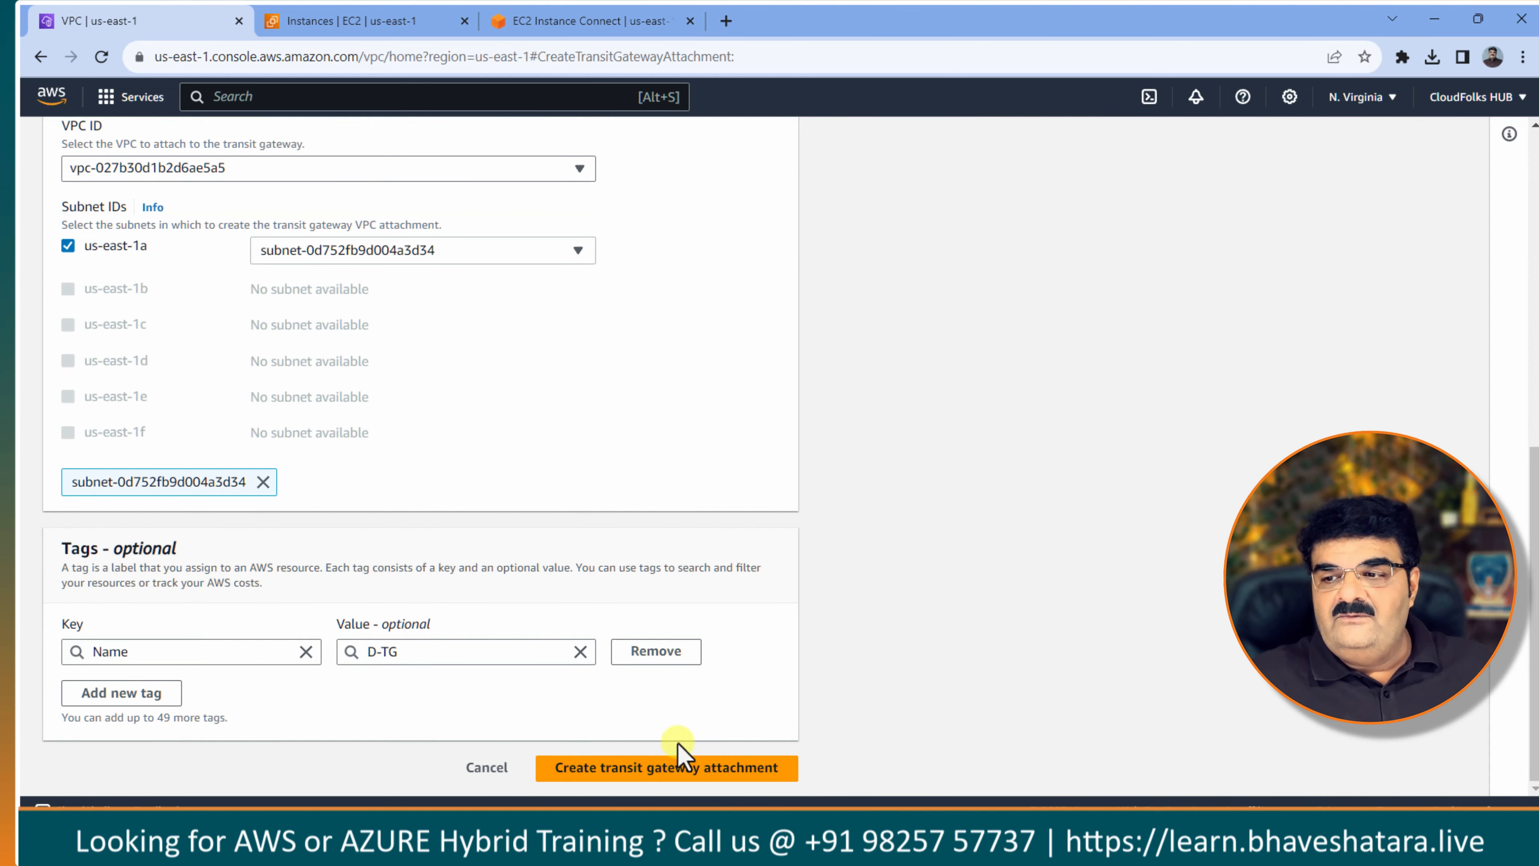
{"action": "left_click", "coordinate": [657, 769]}
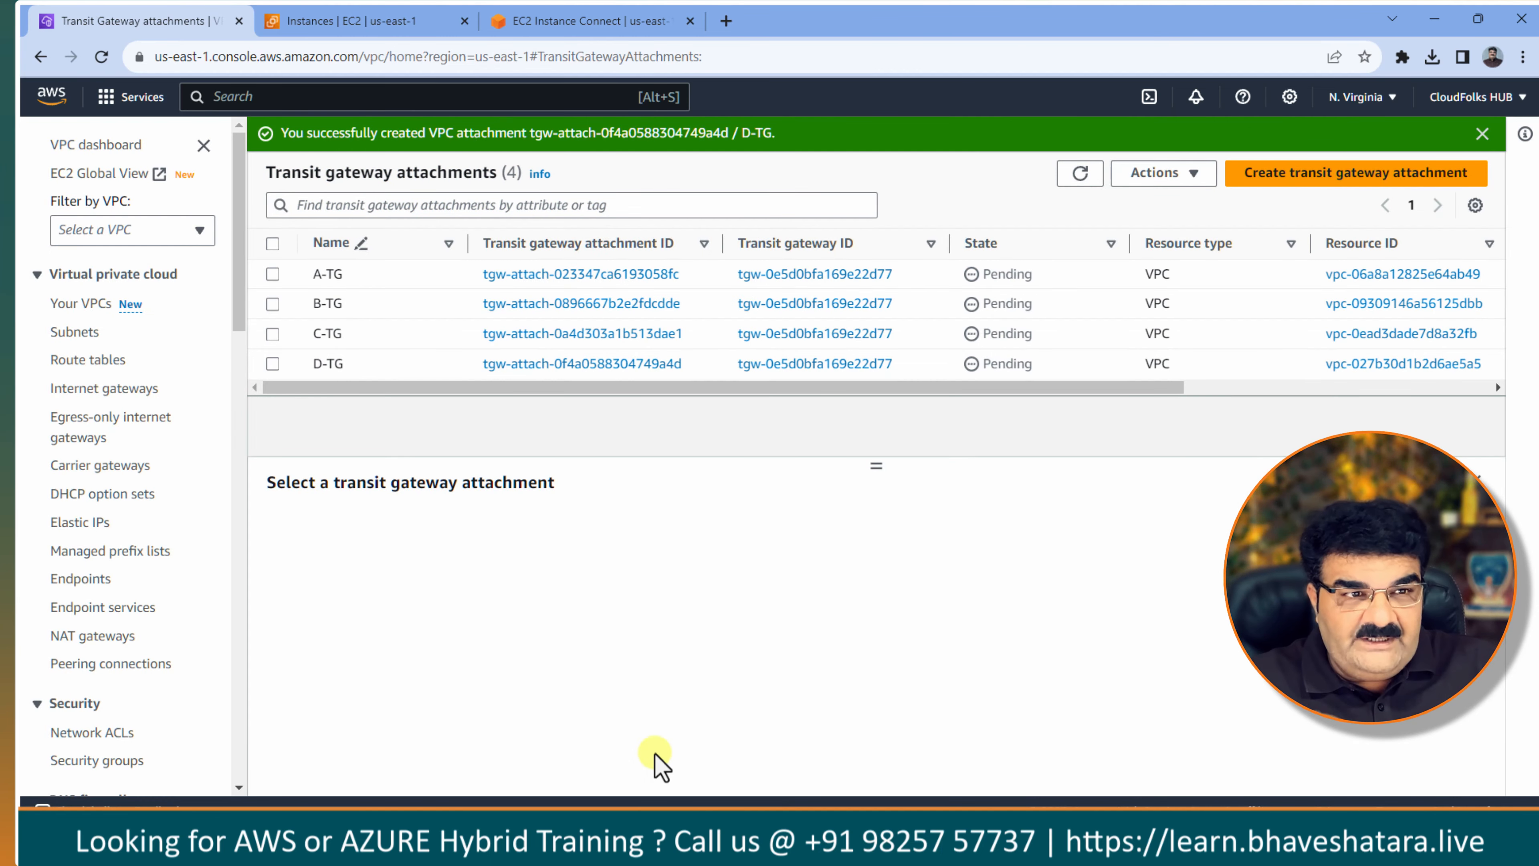
{"action": "left_click", "coordinate": [1074, 185]}
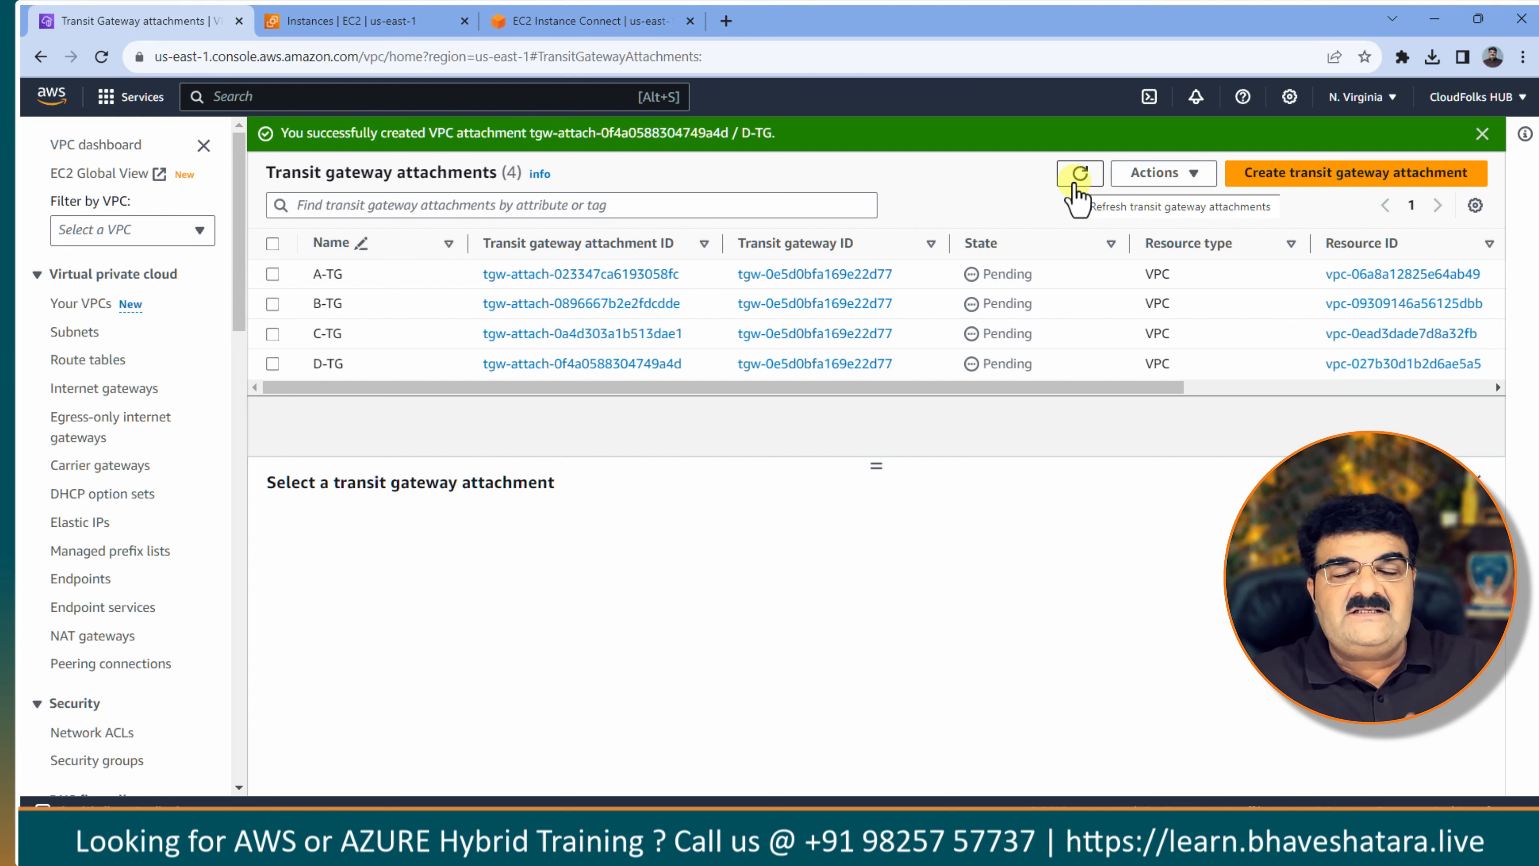
{"action": "left_click", "coordinate": [1080, 174]}
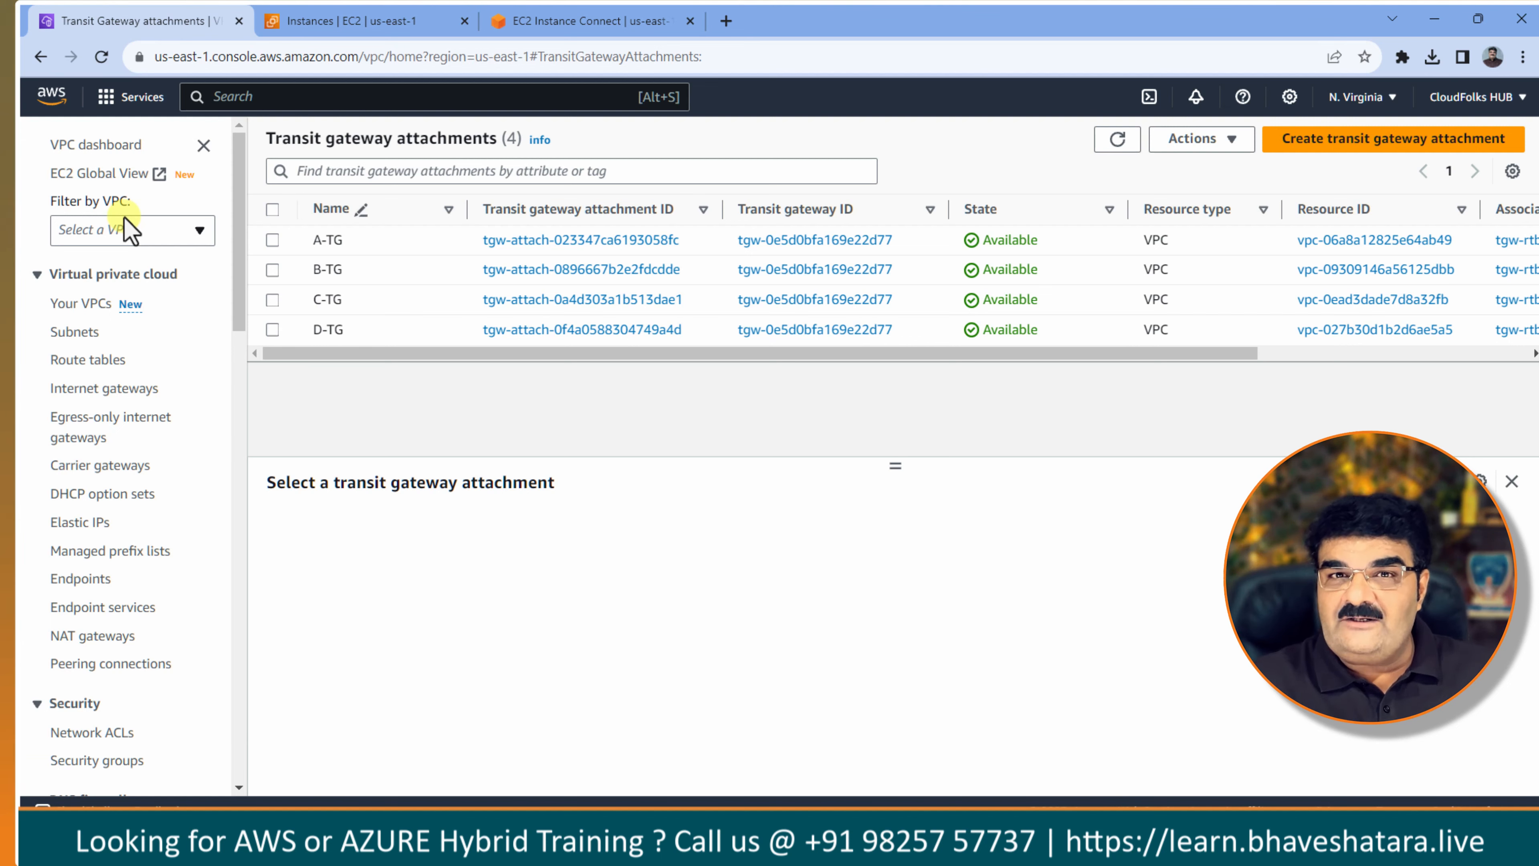
Glance at the whiteboard network diagram, stop the running ping in the A-Server terminal session and ping B-Server at 192.168.20.75.
{"action": "key", "text": "alt+Tab"}
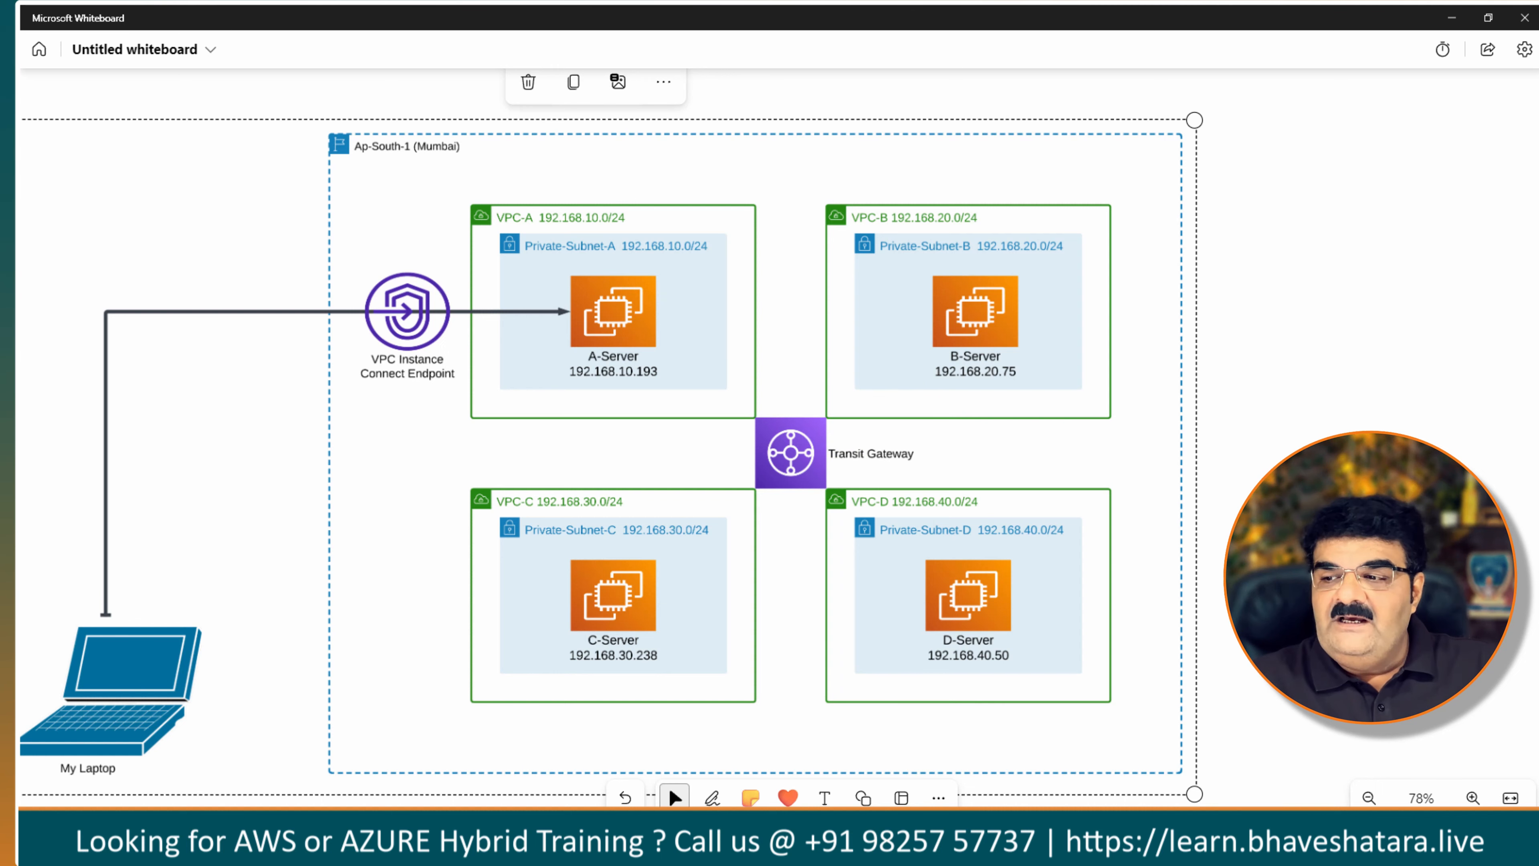
{"action": "key", "text": "alt+Tab"}
{"action": "left_click", "coordinate": [403, 21]}
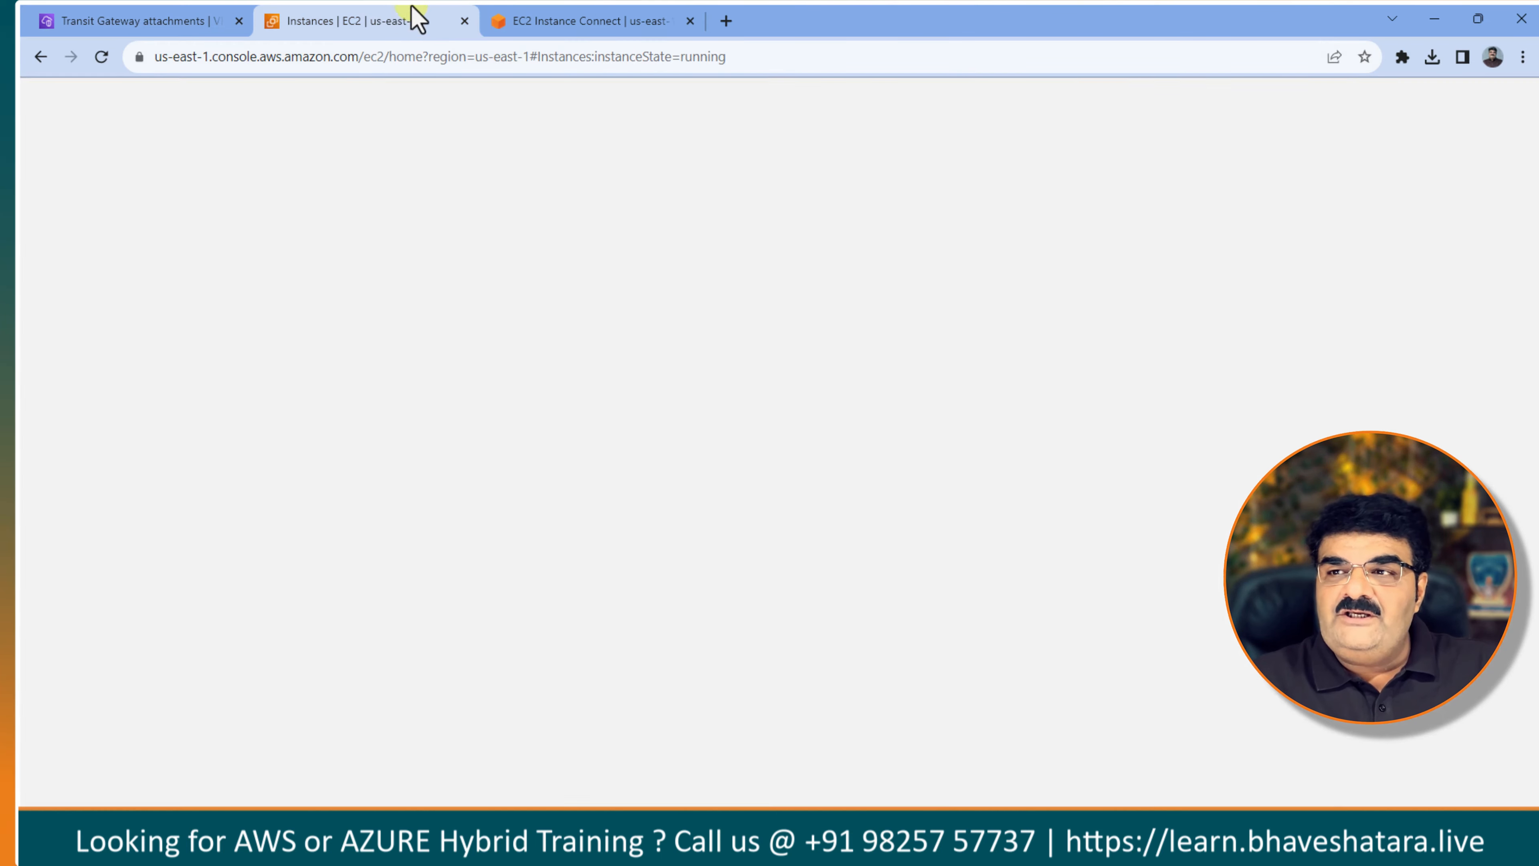
{"action": "left_click", "coordinate": [579, 22]}
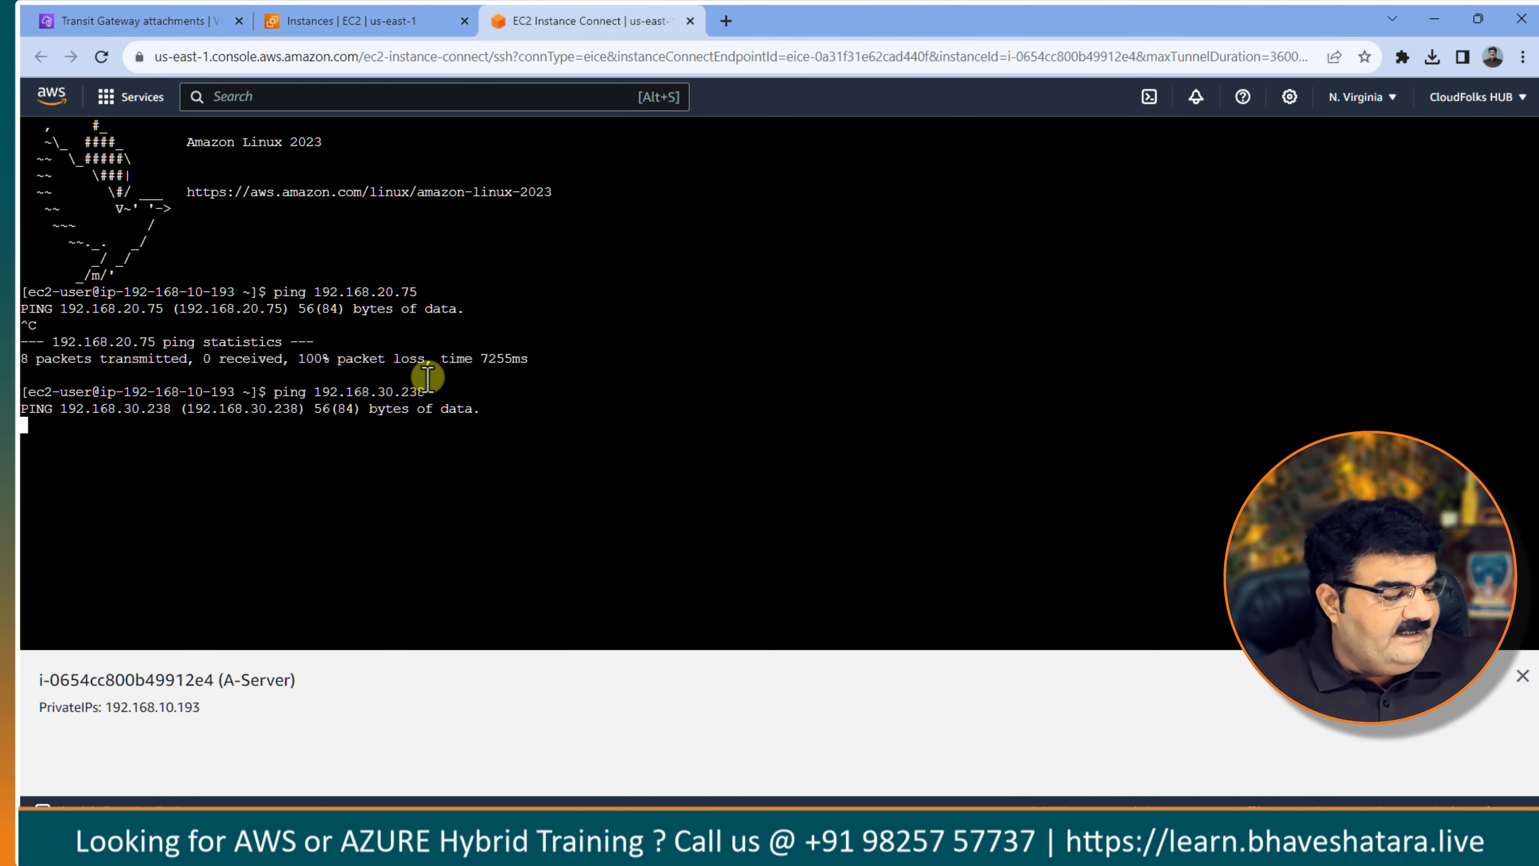
{"action": "key", "text": "ctrl+c"}
{"action": "key", "text": "Up"}
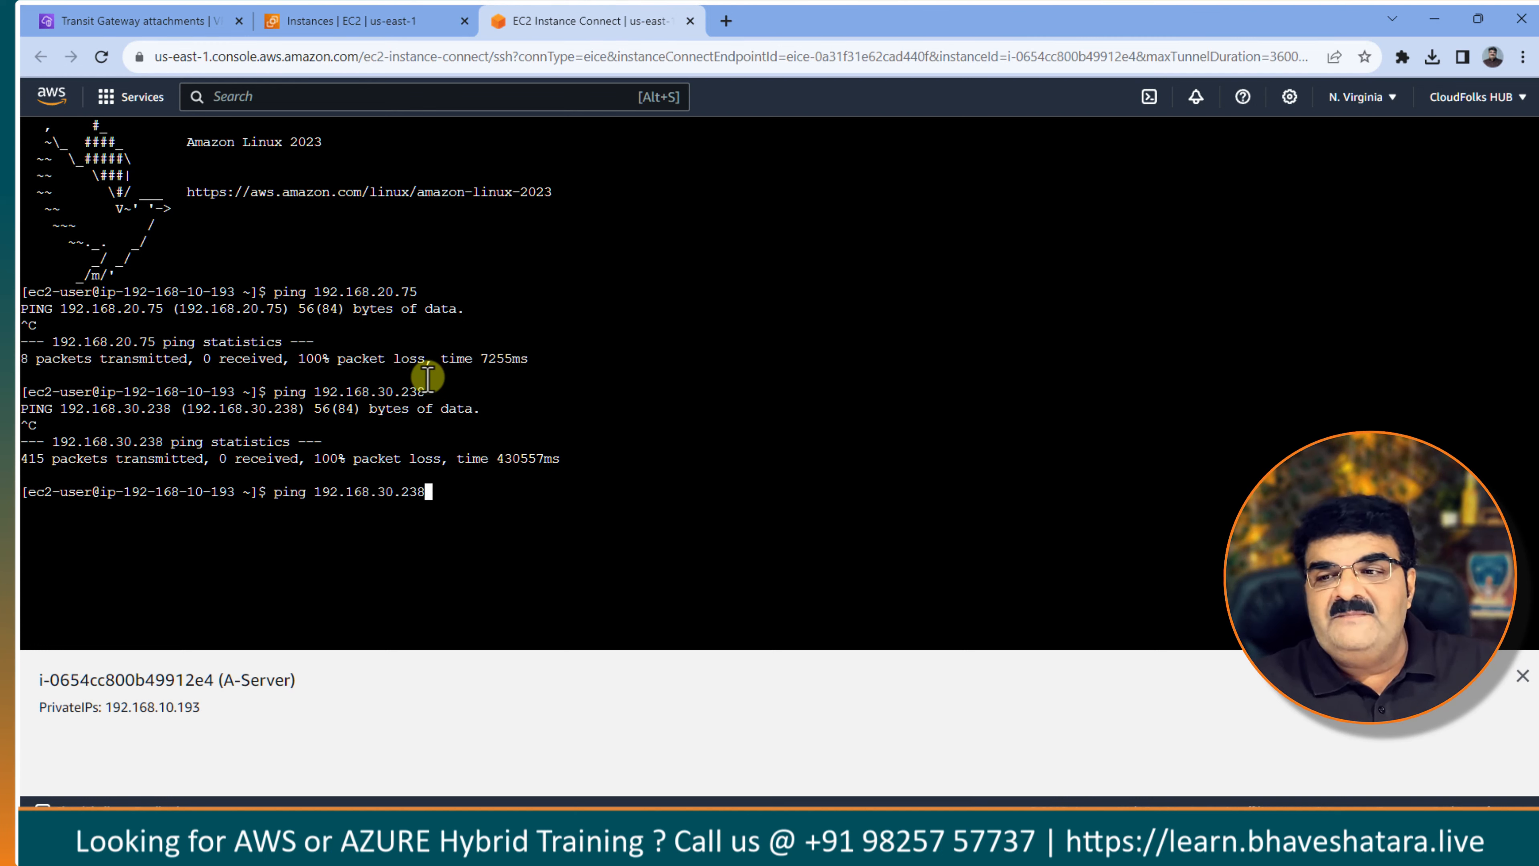
{"action": "key", "text": "Return"}
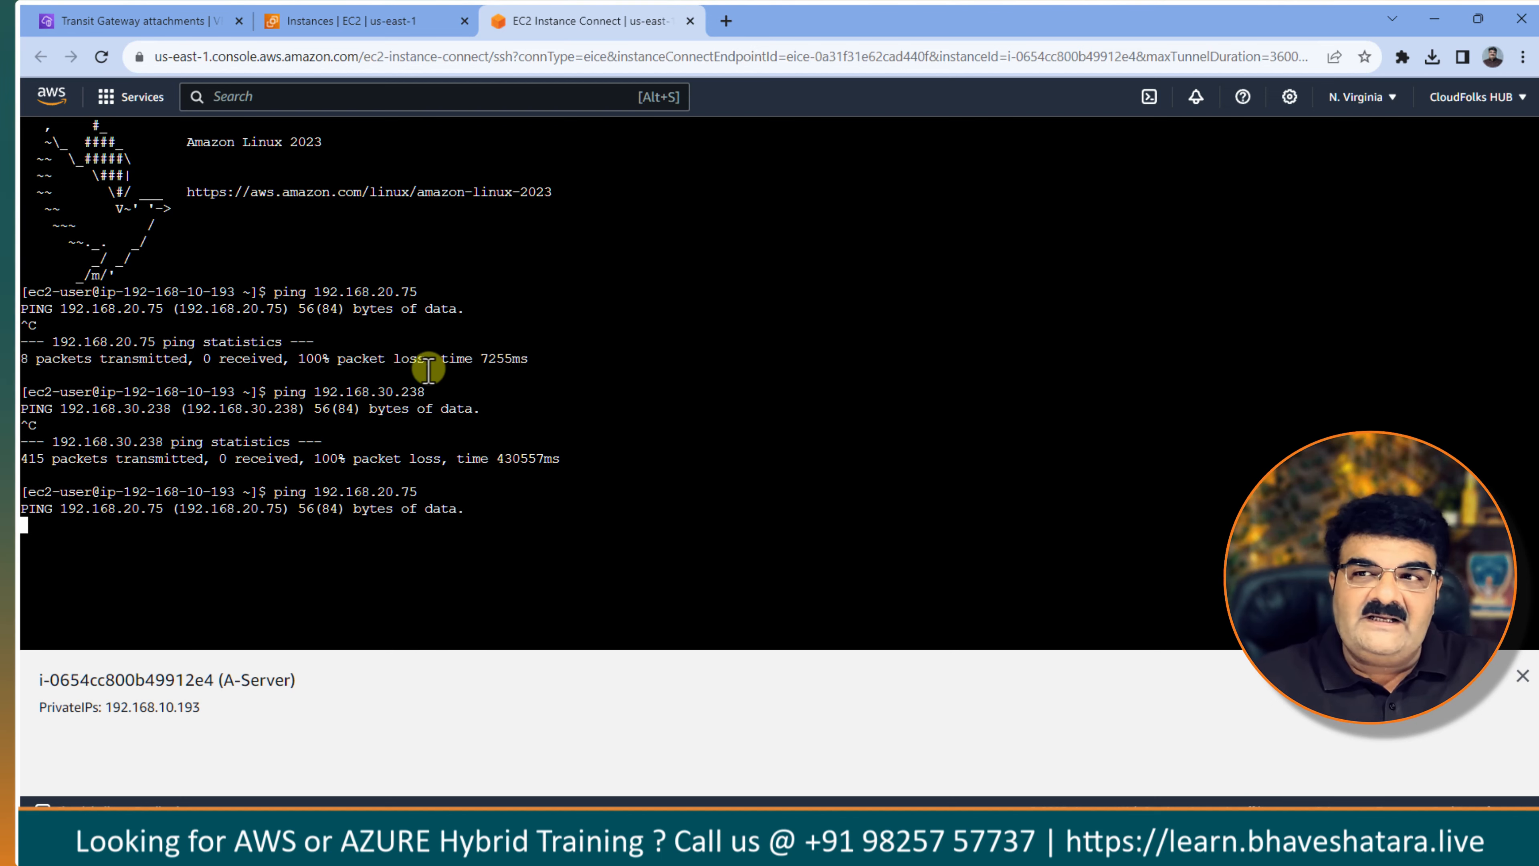
Open the VPC route tables list and check which VPC each route table belongs to.
{"action": "left_click", "coordinate": [354, 21]}
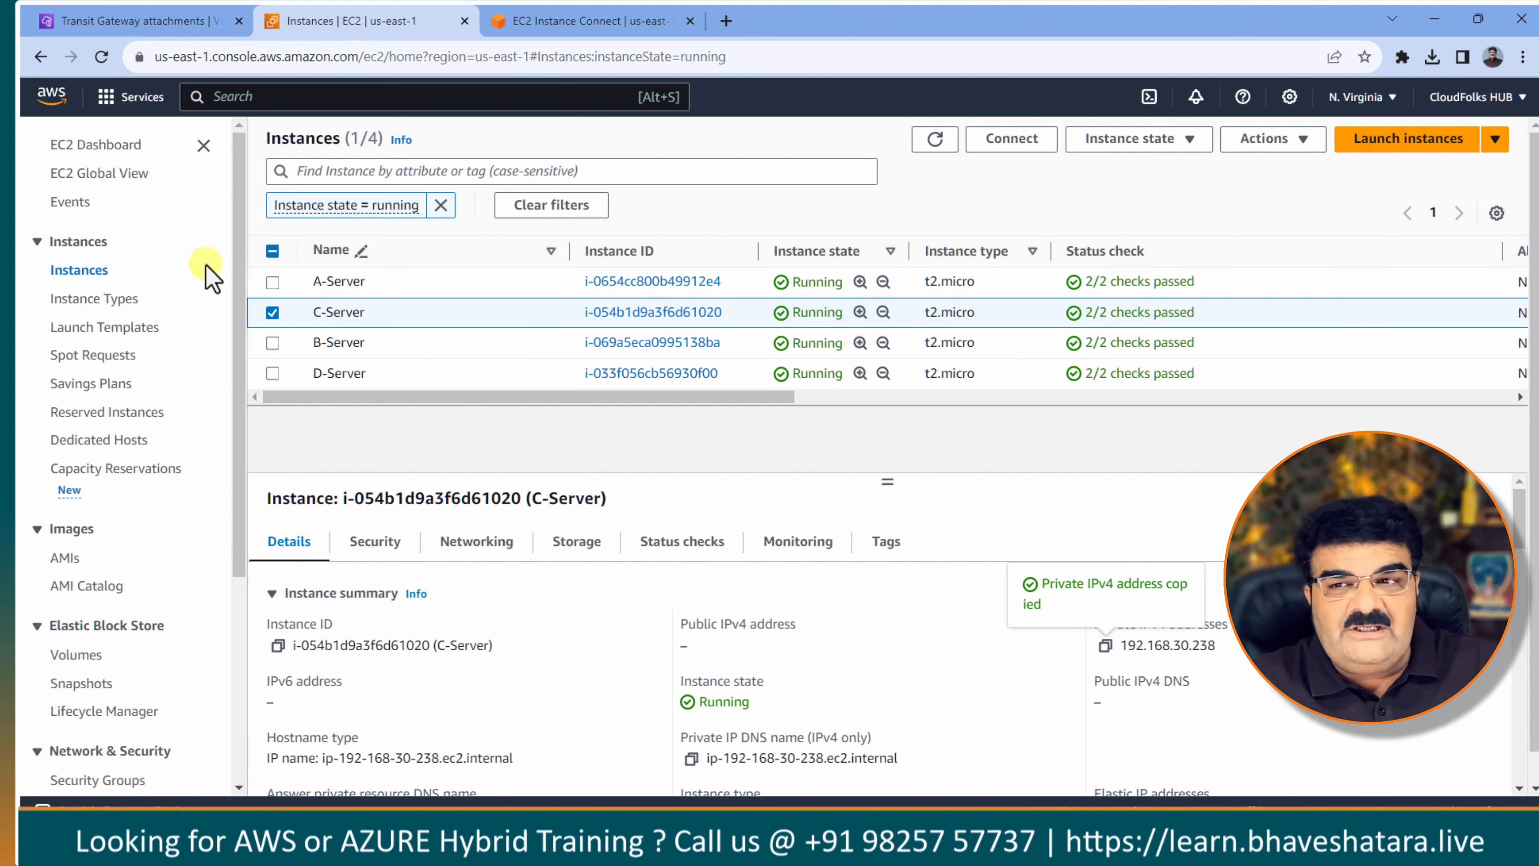
{"action": "left_click", "coordinate": [125, 20]}
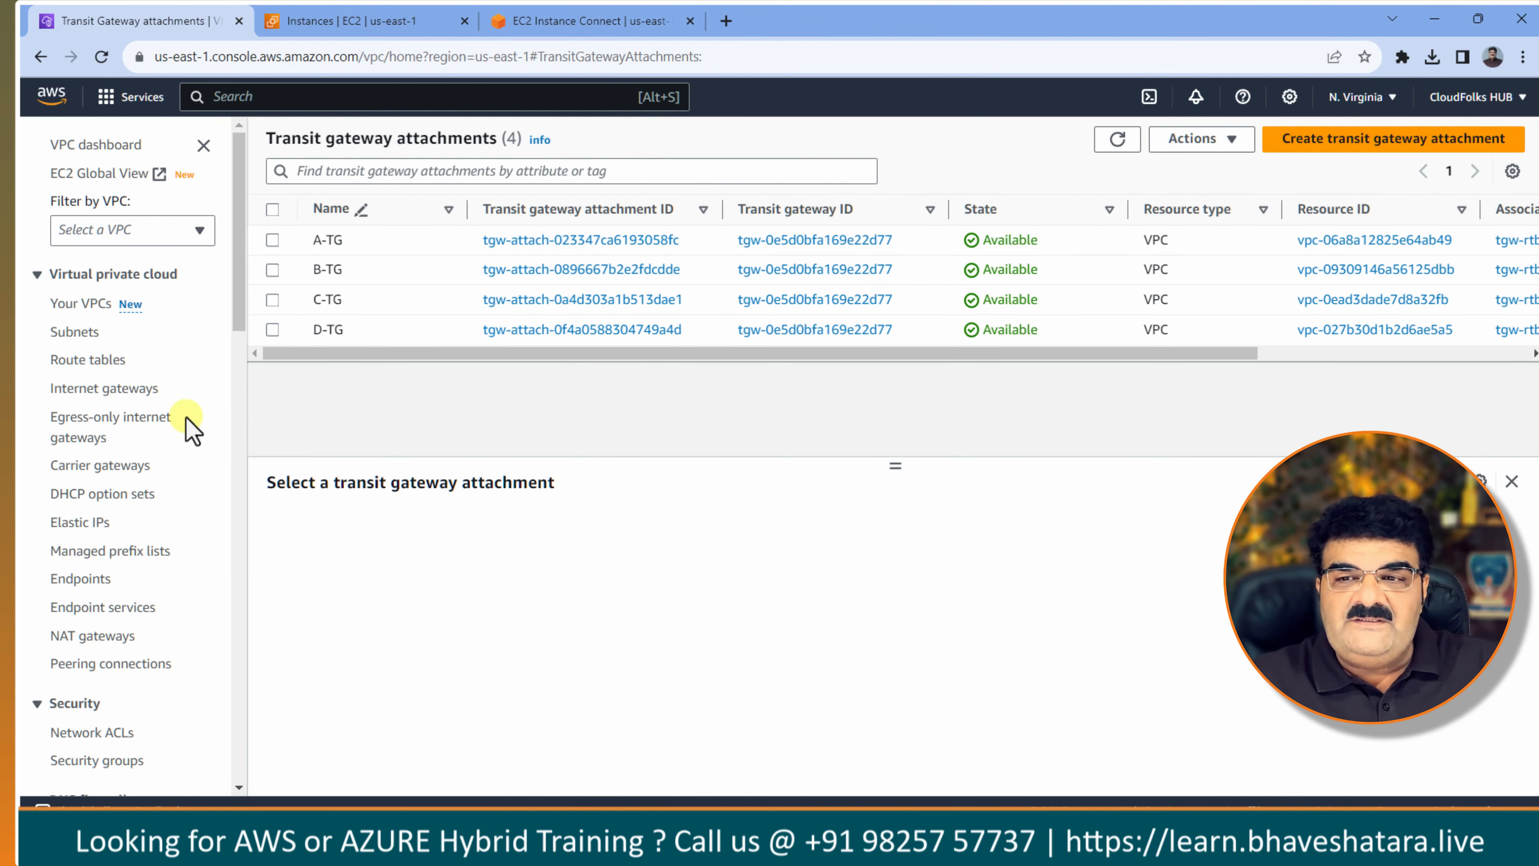
{"action": "mouse_move", "coordinate": [240, 294]}
{"action": "left_mouse_down"}
{"action": "mouse_move", "coordinate": [245, 321]}
{"action": "mouse_move", "coordinate": [222, 315]}
{"action": "left_mouse_up"}
{"action": "left_click", "coordinate": [104, 289]}
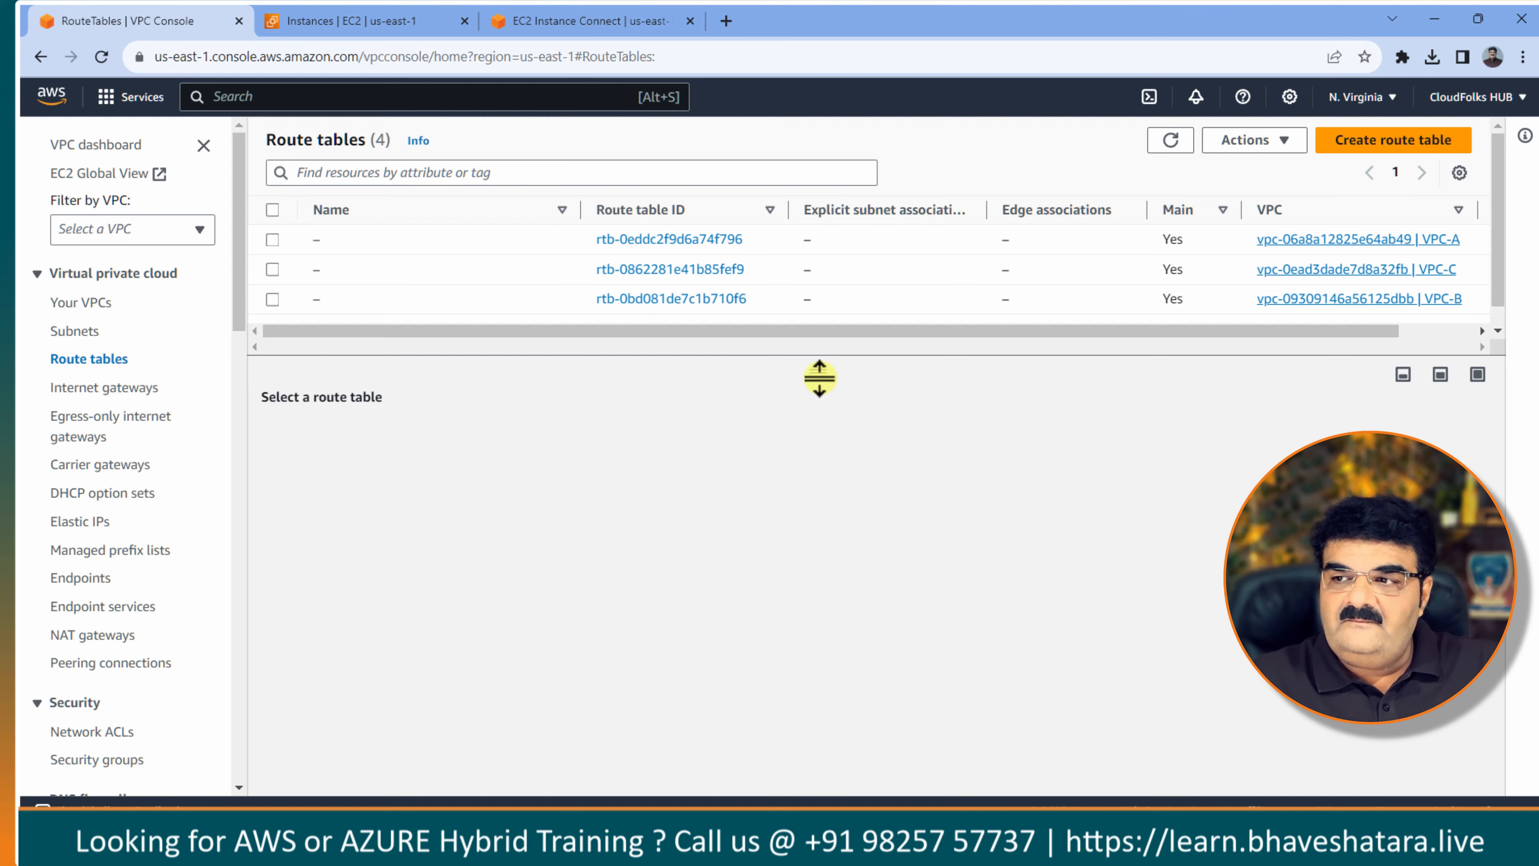
{"action": "left_click_drag", "start_coordinate": [819, 377], "coordinate": [818, 479]}
{"action": "left_click_drag", "start_coordinate": [770, 354], "coordinate": [931, 357]}
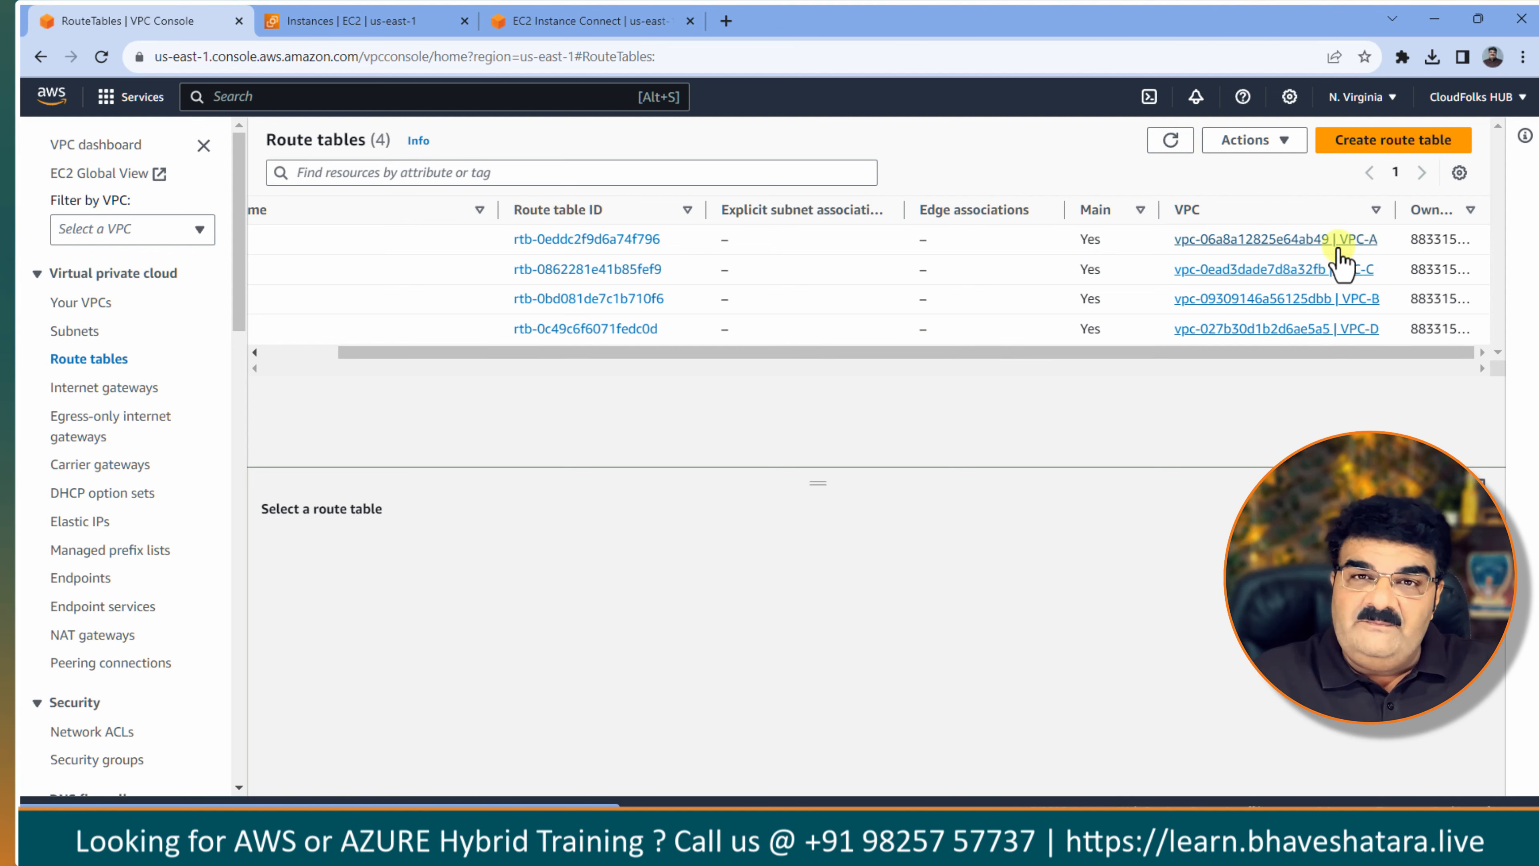
{"action": "left_click_drag", "start_coordinate": [814, 351], "coordinate": [358, 303]}
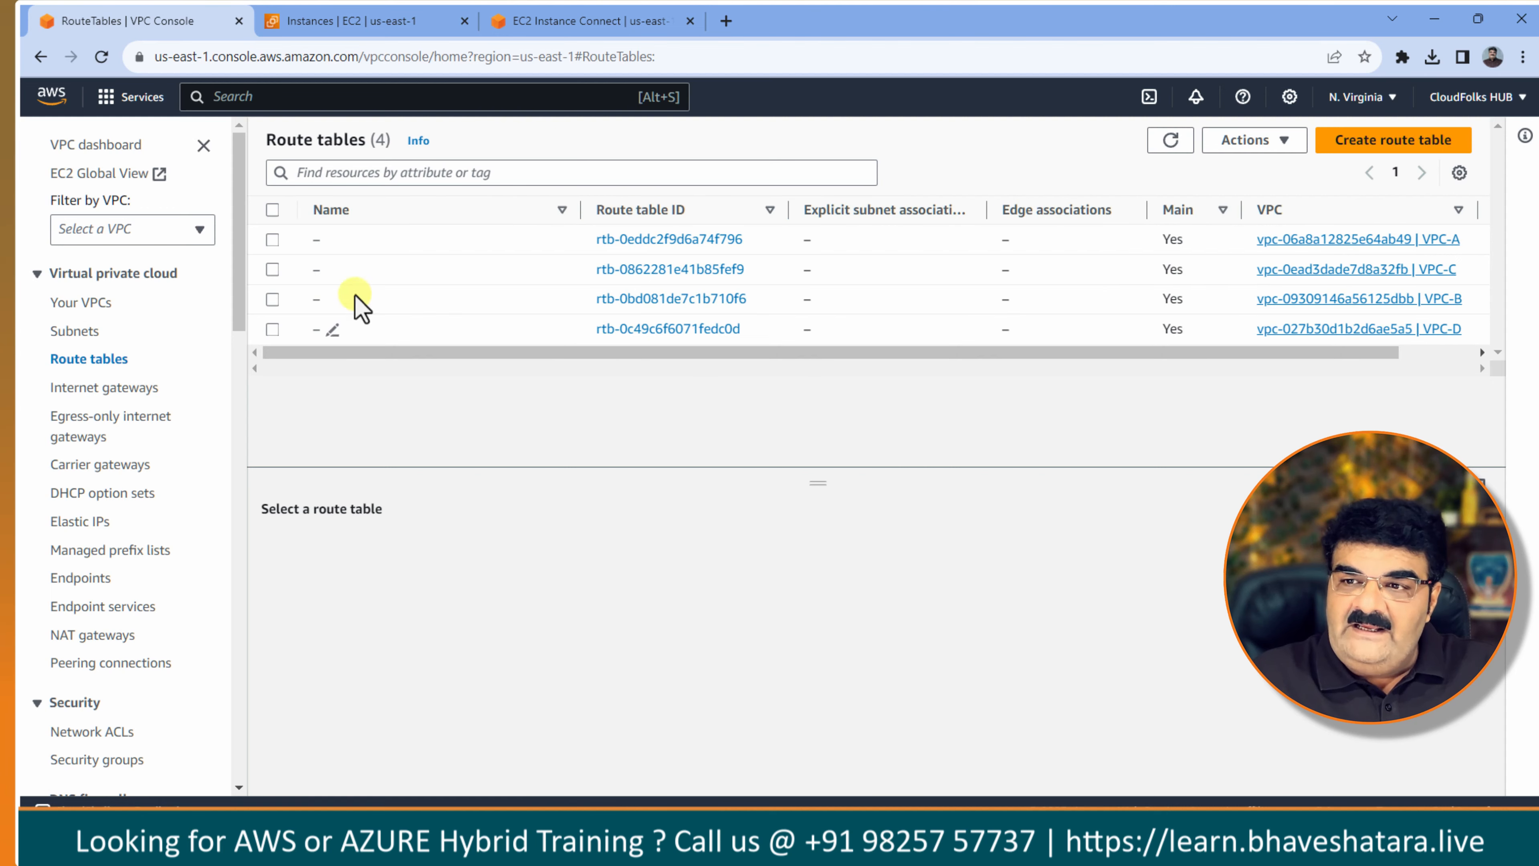
Show the routes of VPC-A's route table and open them for editing.
{"action": "left_click", "coordinate": [272, 240]}
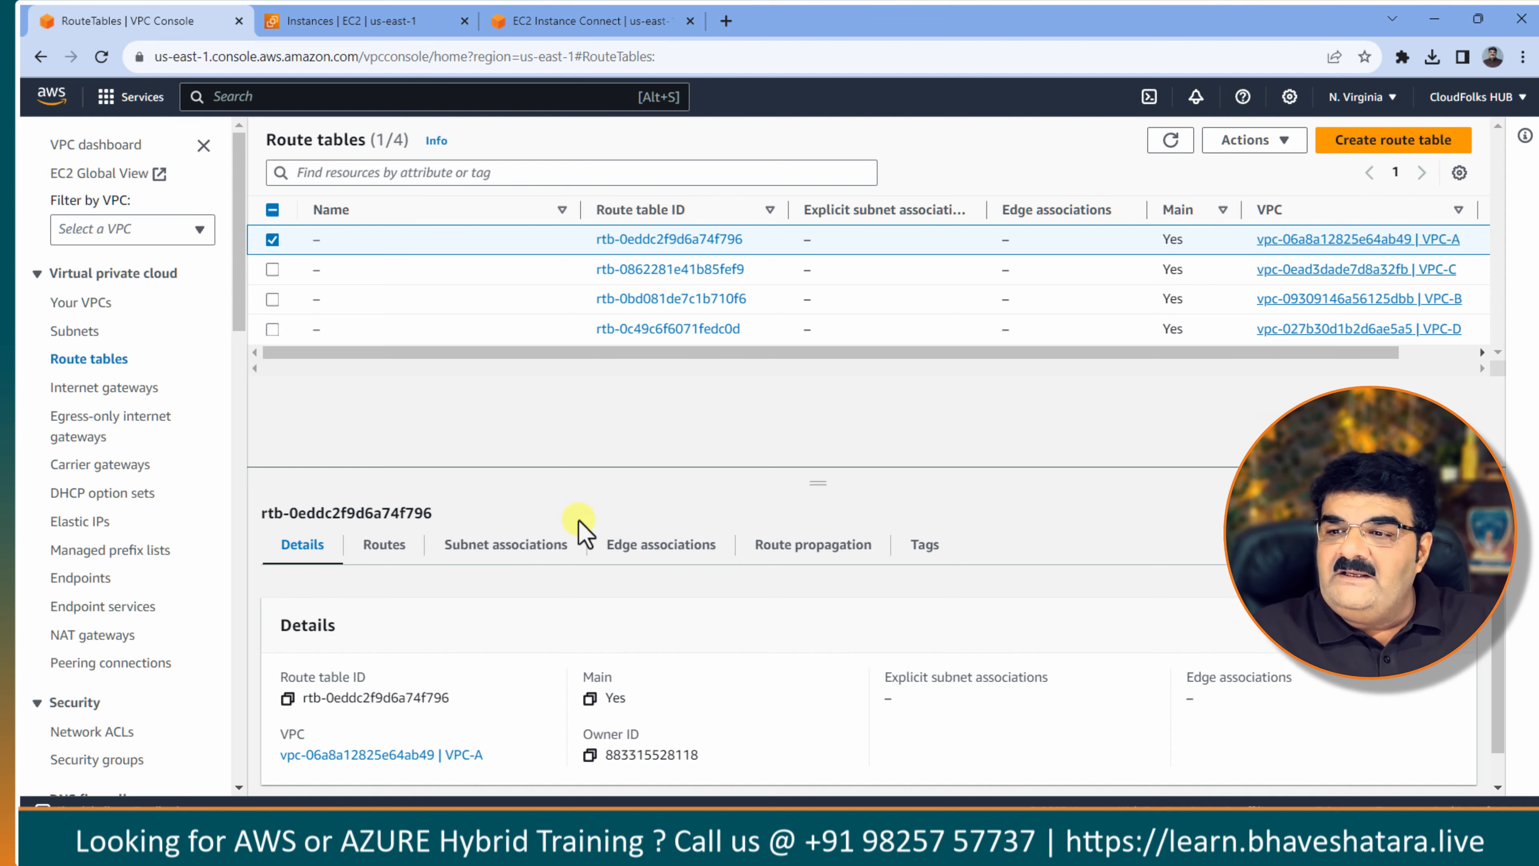
{"action": "left_click", "coordinate": [386, 551]}
{"action": "left_click_drag", "start_coordinate": [817, 473], "coordinate": [842, 349]}
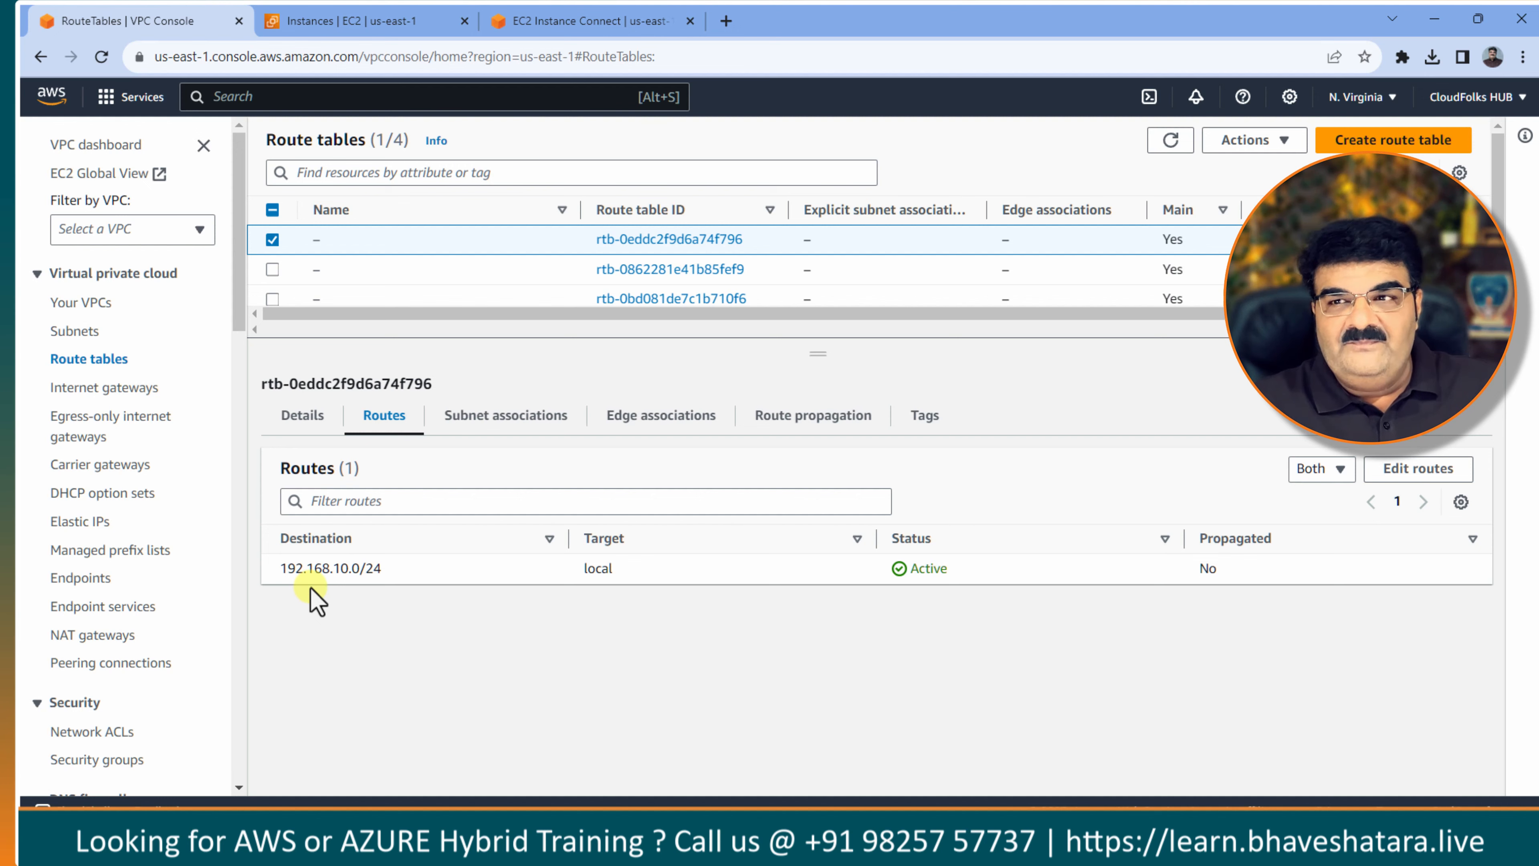
{"action": "left_click", "coordinate": [1412, 473]}
Add a route for 192.168.20.0/24 to VPC-A's route table, targeting transit gateway tgw-0e5d0bfa169e22d77.
{"action": "left_click", "coordinate": [137, 400]}
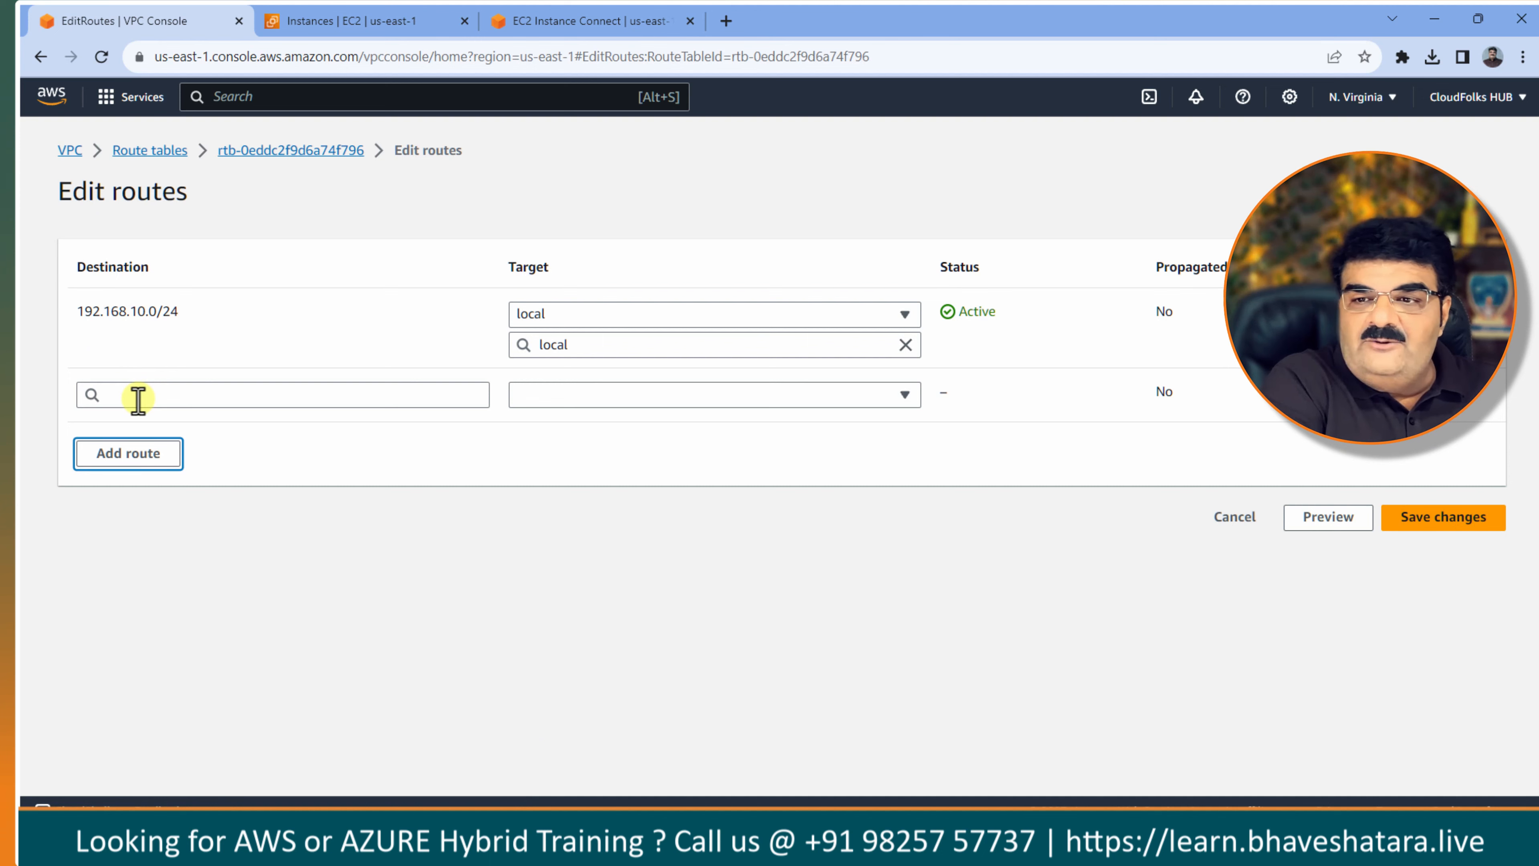
{"action": "left_click", "coordinate": [139, 397]}
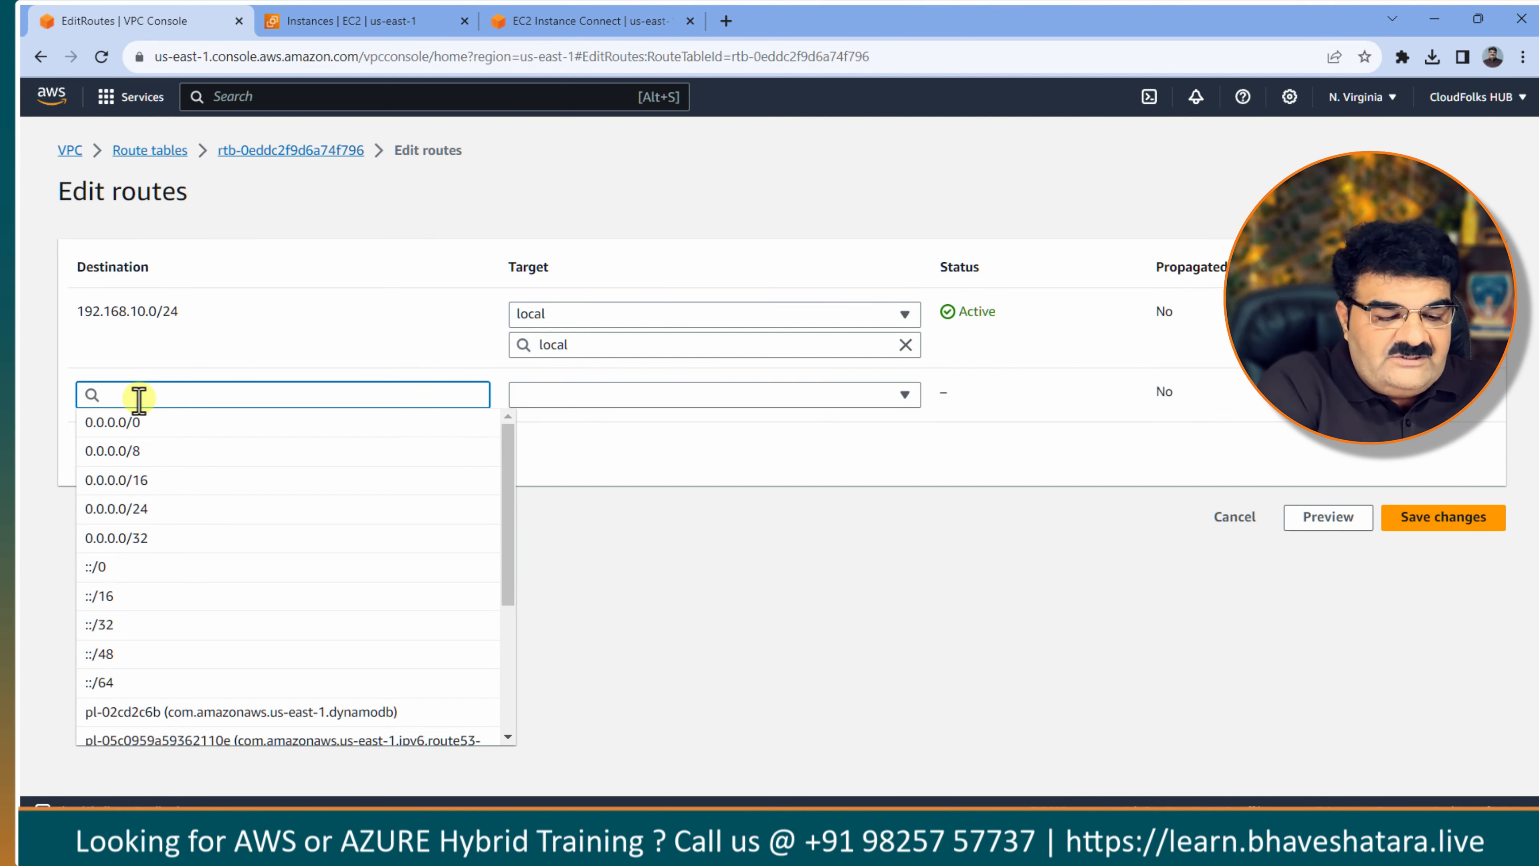
{"action": "type", "text": "192.168."}
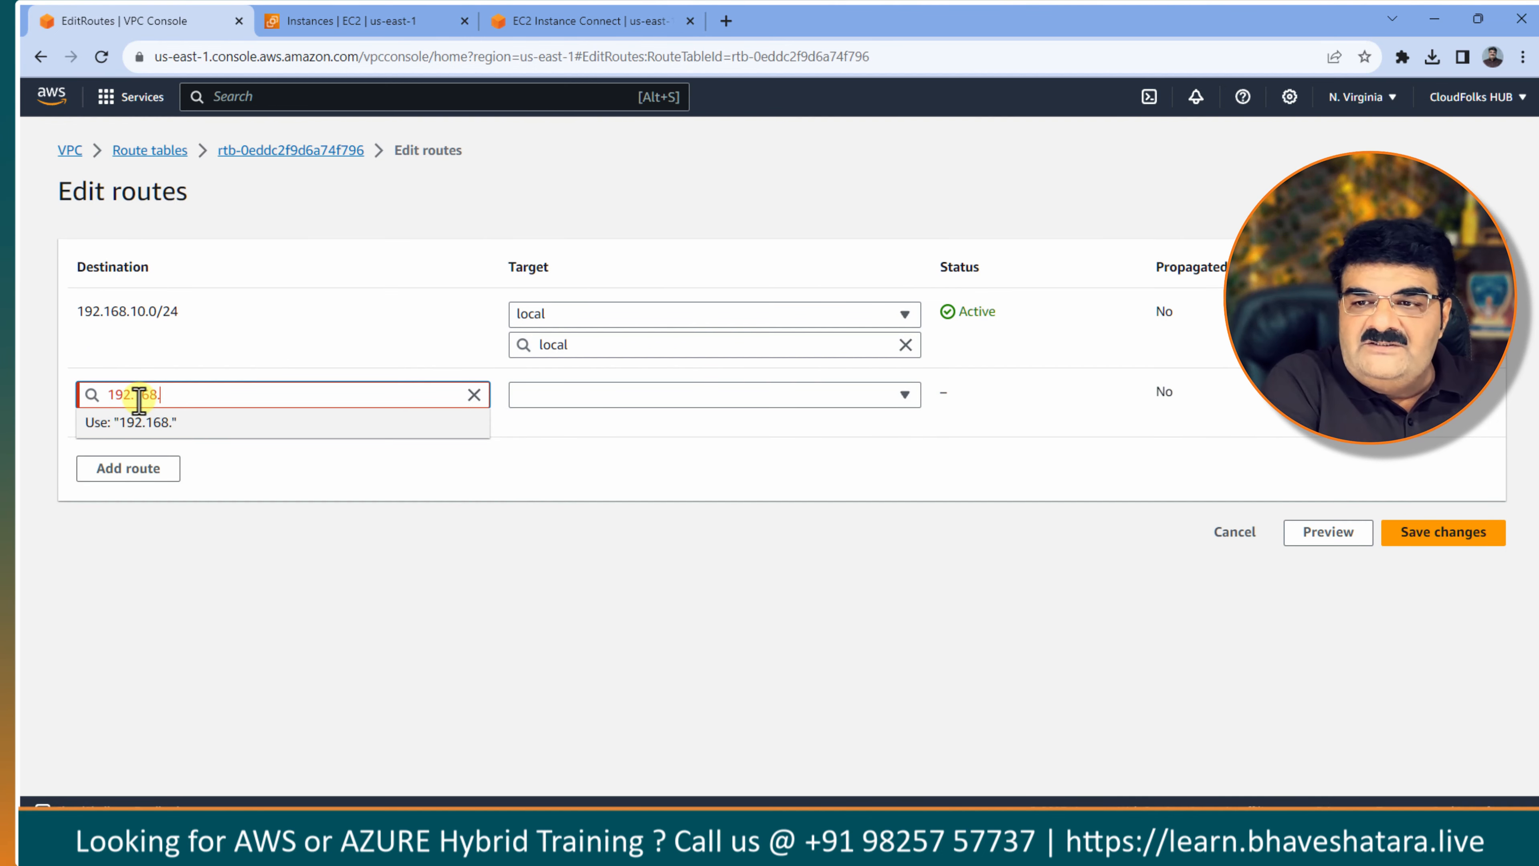
{"action": "type", "text": "20.0/"}
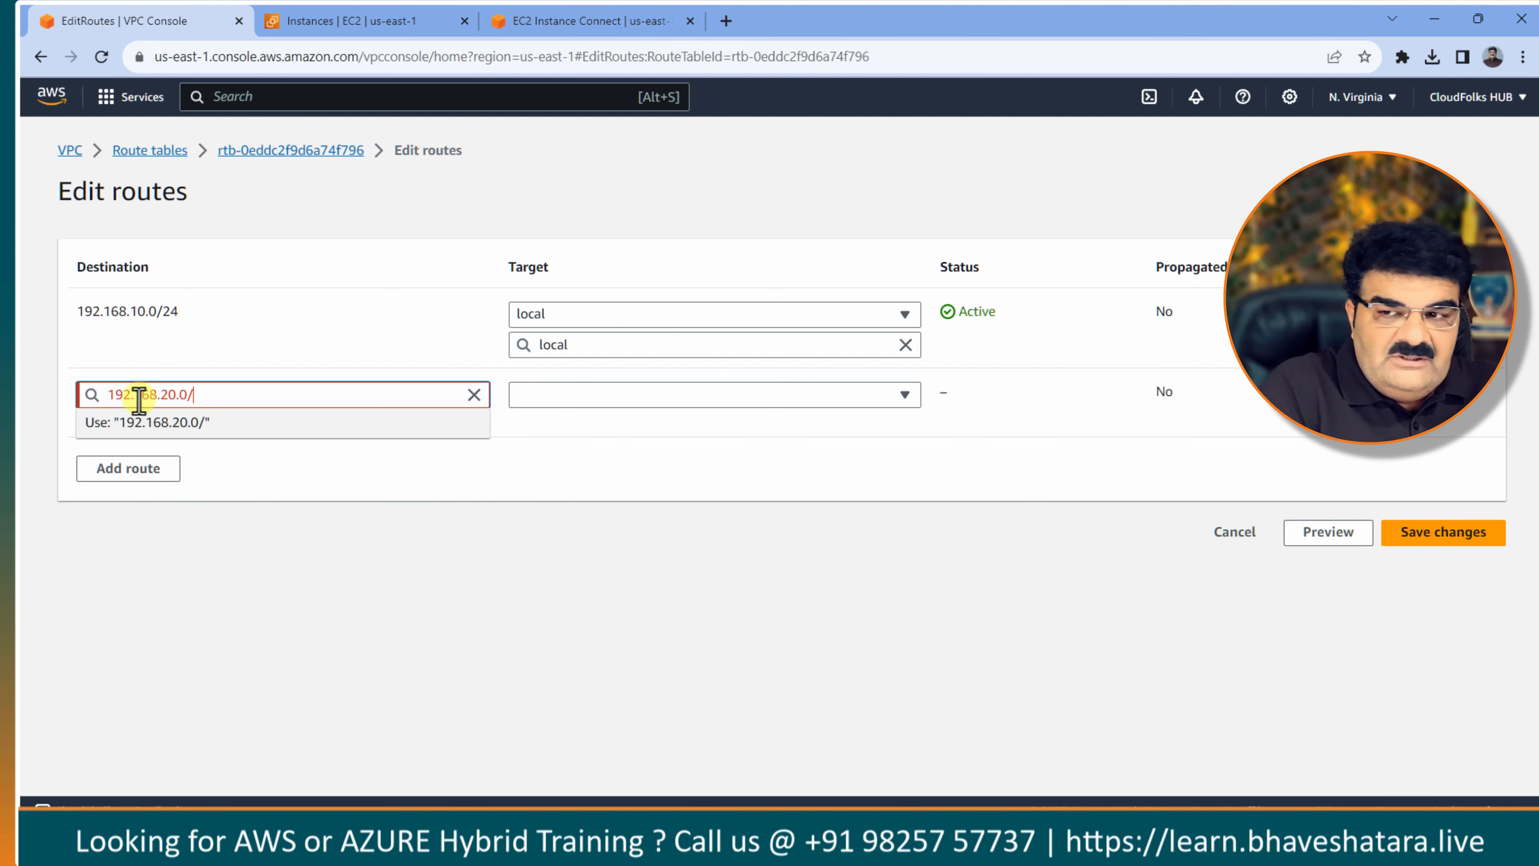
{"action": "type", "text": "24"}
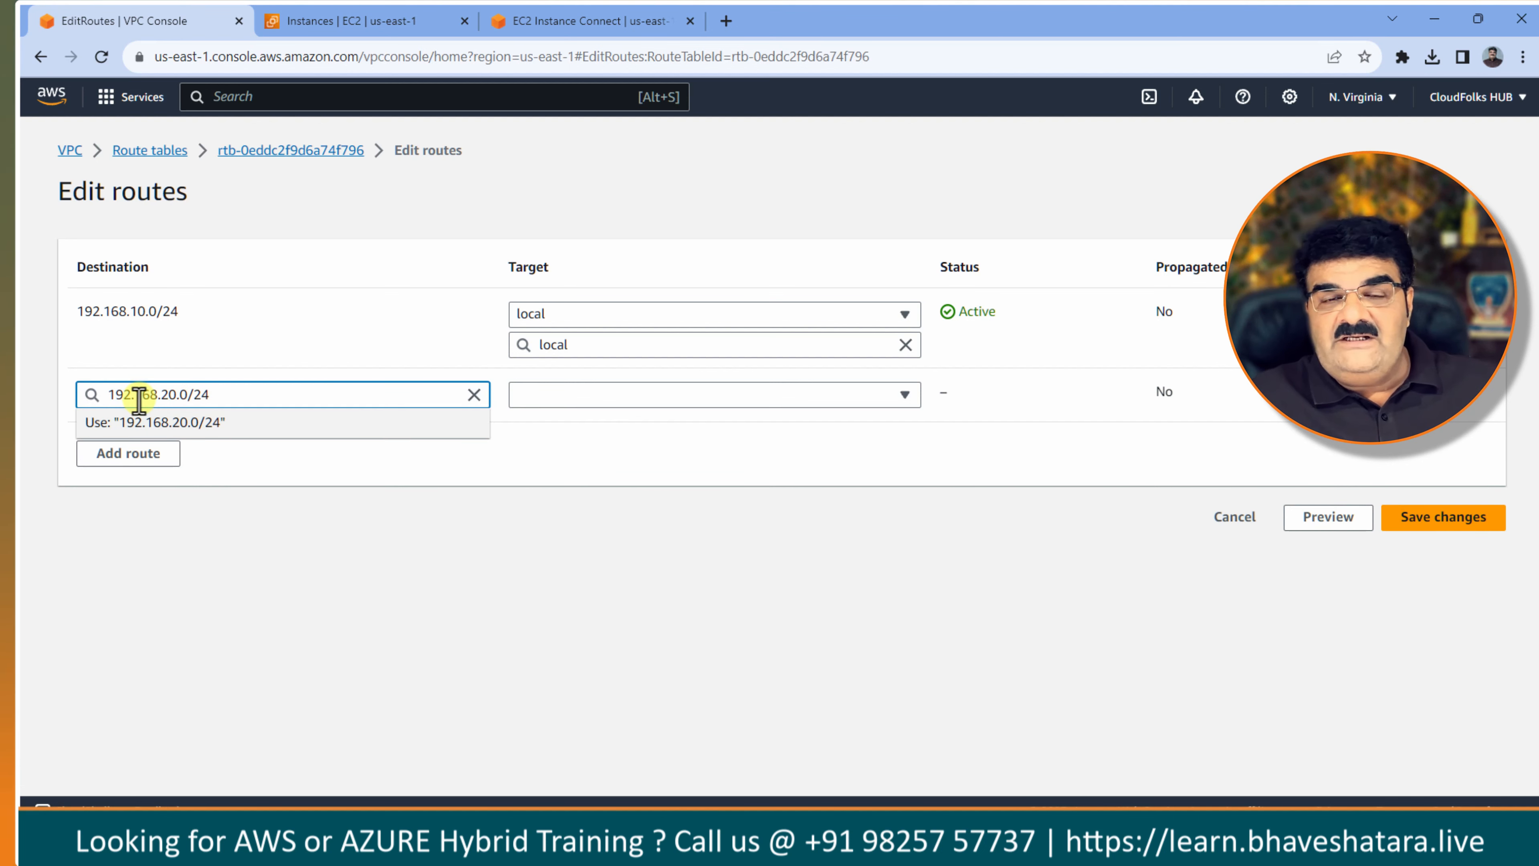
{"action": "left_click", "coordinate": [698, 401]}
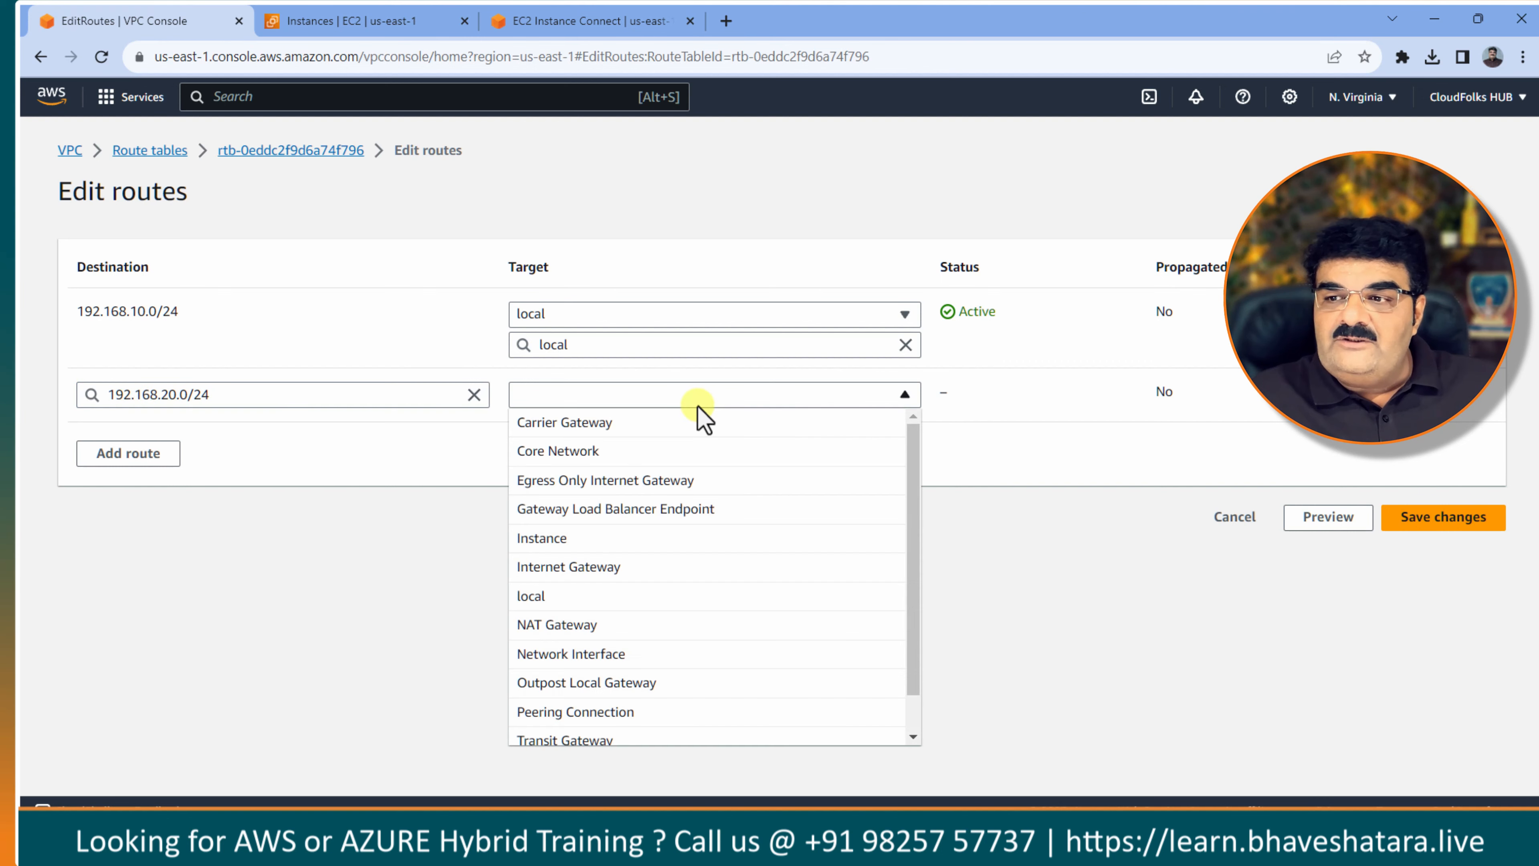
{"action": "left_click", "coordinate": [630, 739]}
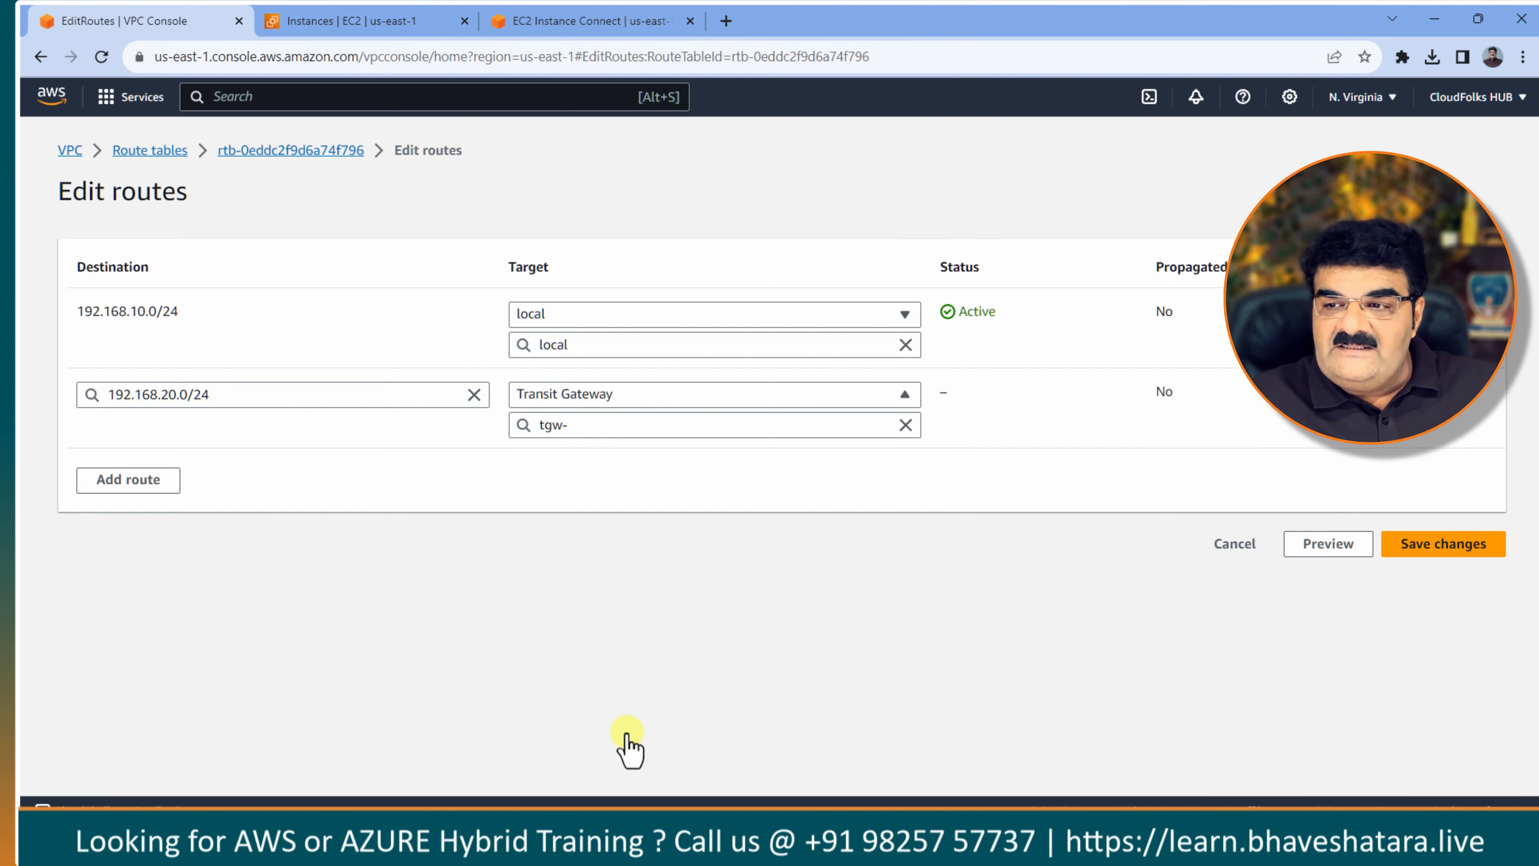
{"action": "left_click", "coordinate": [659, 424]}
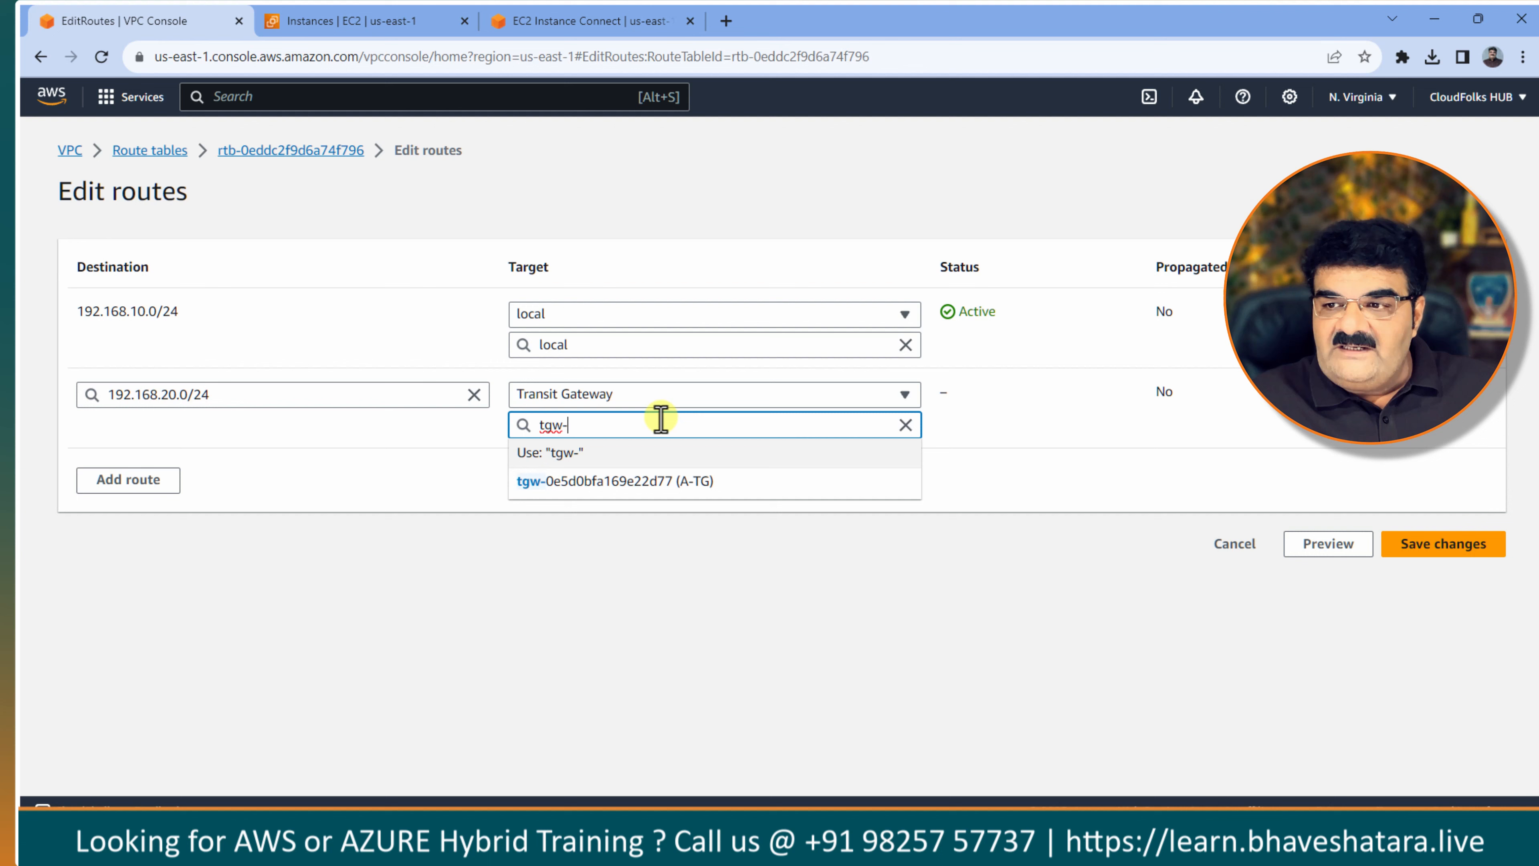
{"action": "left_click", "coordinate": [635, 482]}
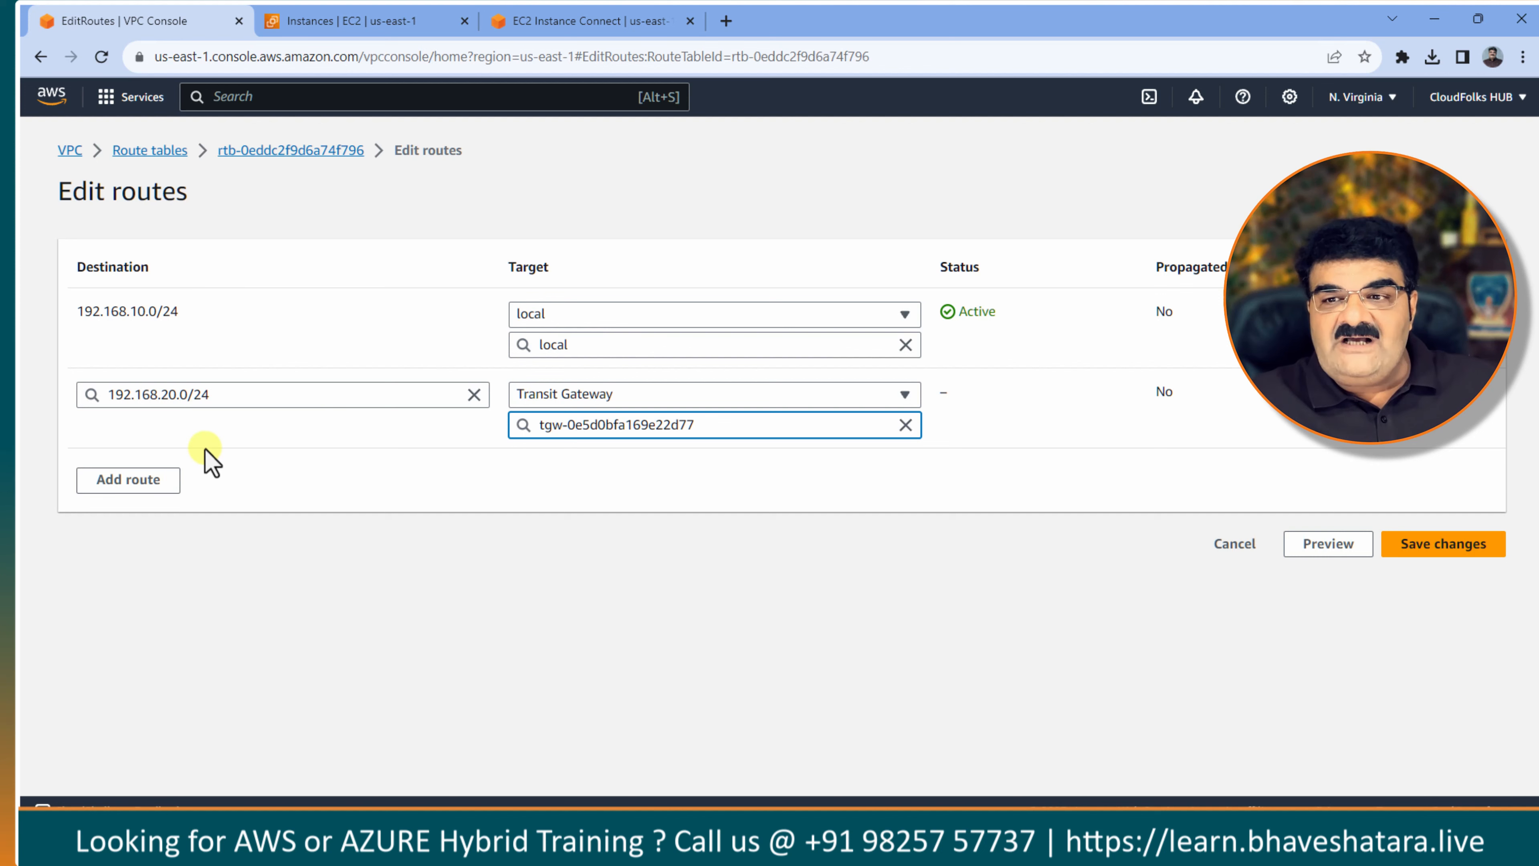
Add a second route for 192.168.30.0/24 with transit gateway tgw-0e5d0bfa169e22d77 as its target.
{"action": "left_click", "coordinate": [136, 482]}
{"action": "left_click", "coordinate": [137, 479]}
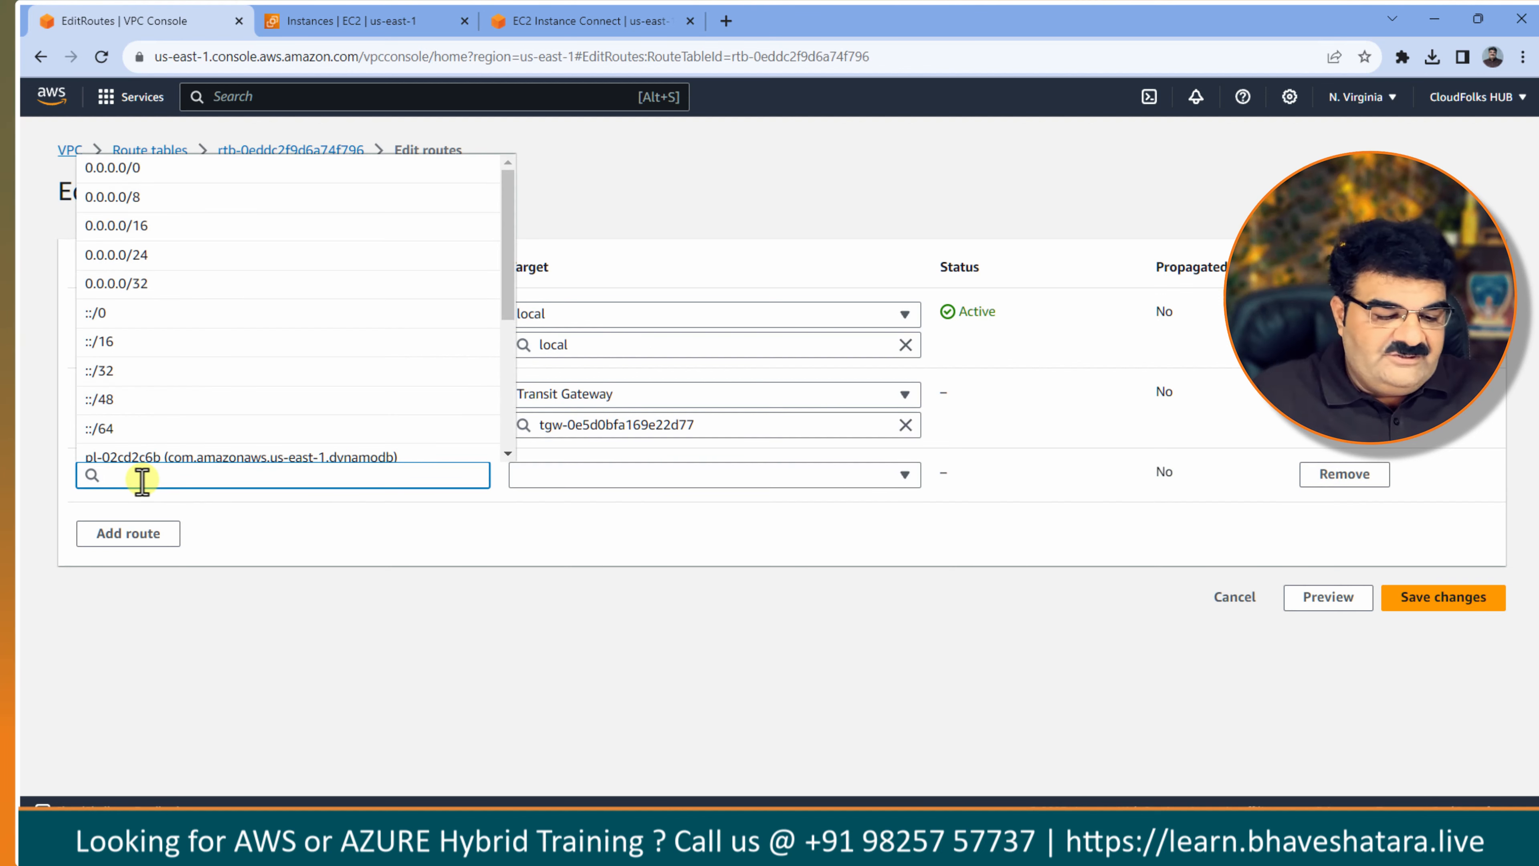
{"action": "type", "text": "192.168.30.0/"}
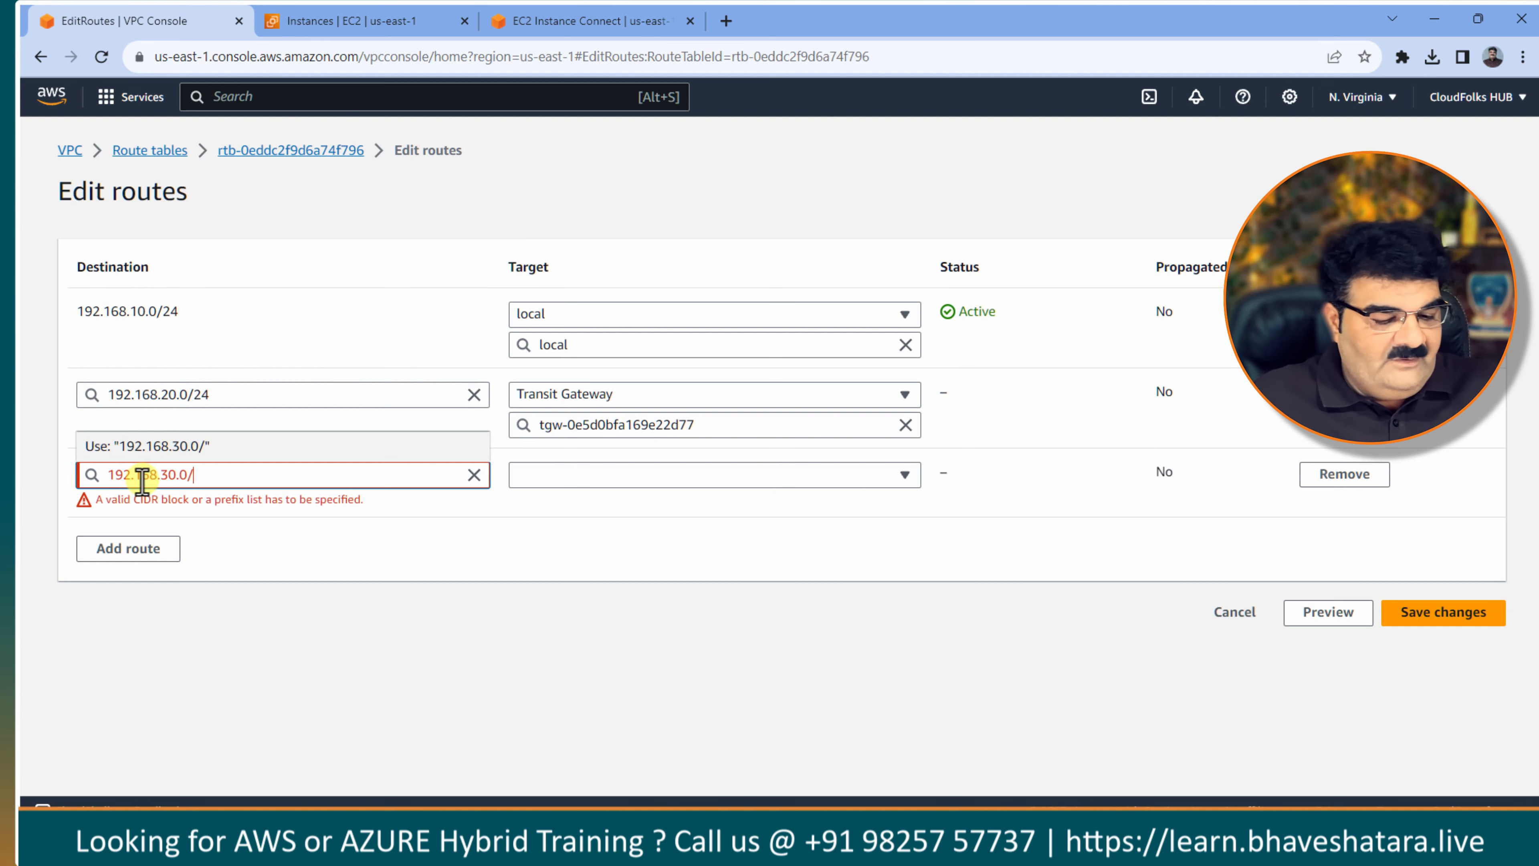
{"action": "type", "text": "24"}
{"action": "left_click", "coordinate": [571, 479]}
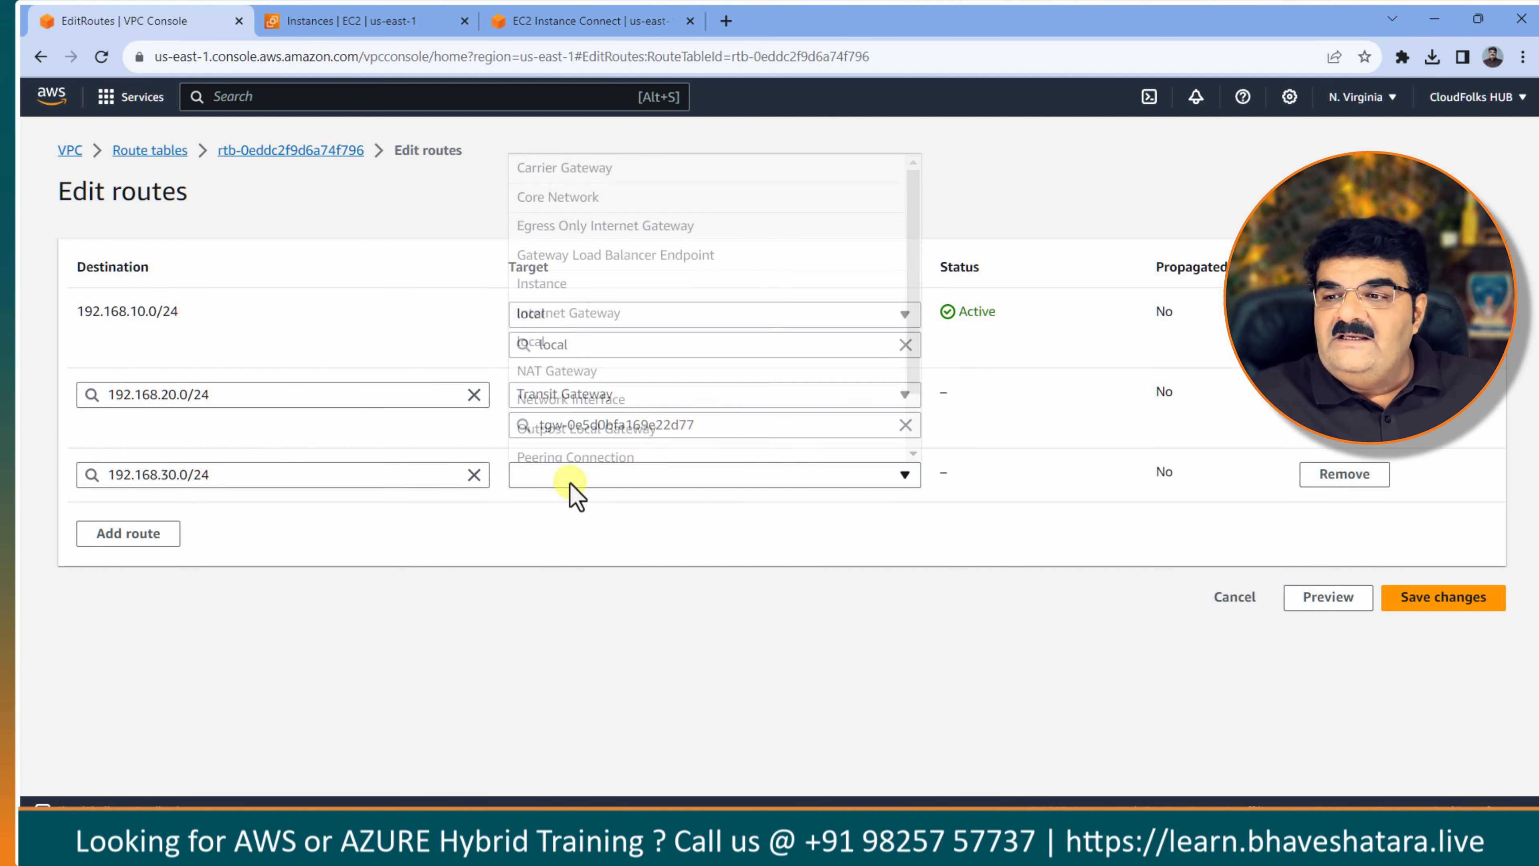
{"action": "scroll", "coordinate": [603, 428], "scroll_direction": "down", "scroll_amount": 2}
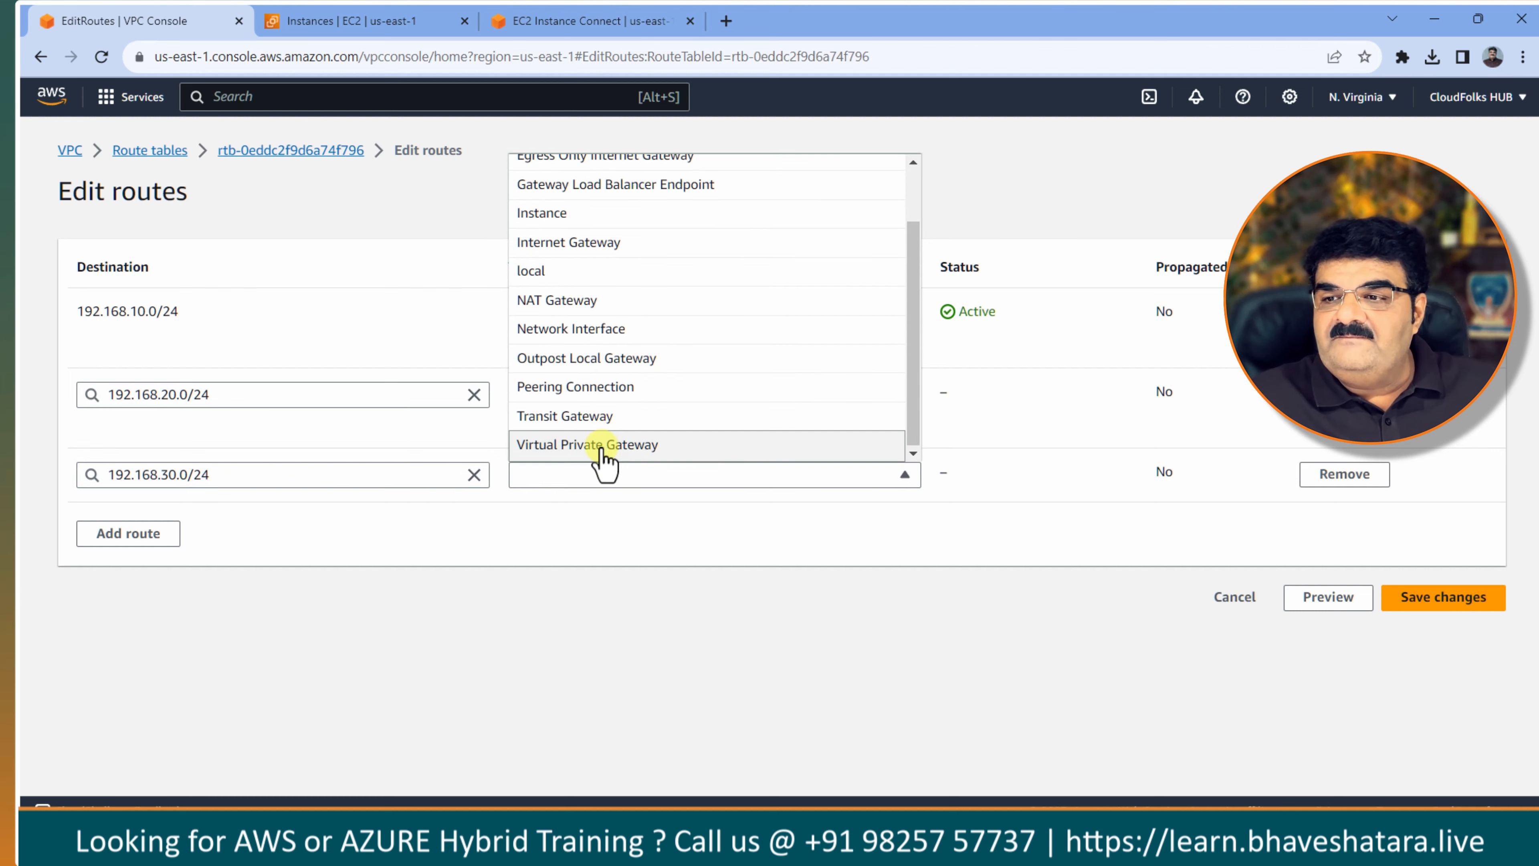
{"action": "left_click", "coordinate": [600, 446]}
{"action": "left_click", "coordinate": [614, 476]}
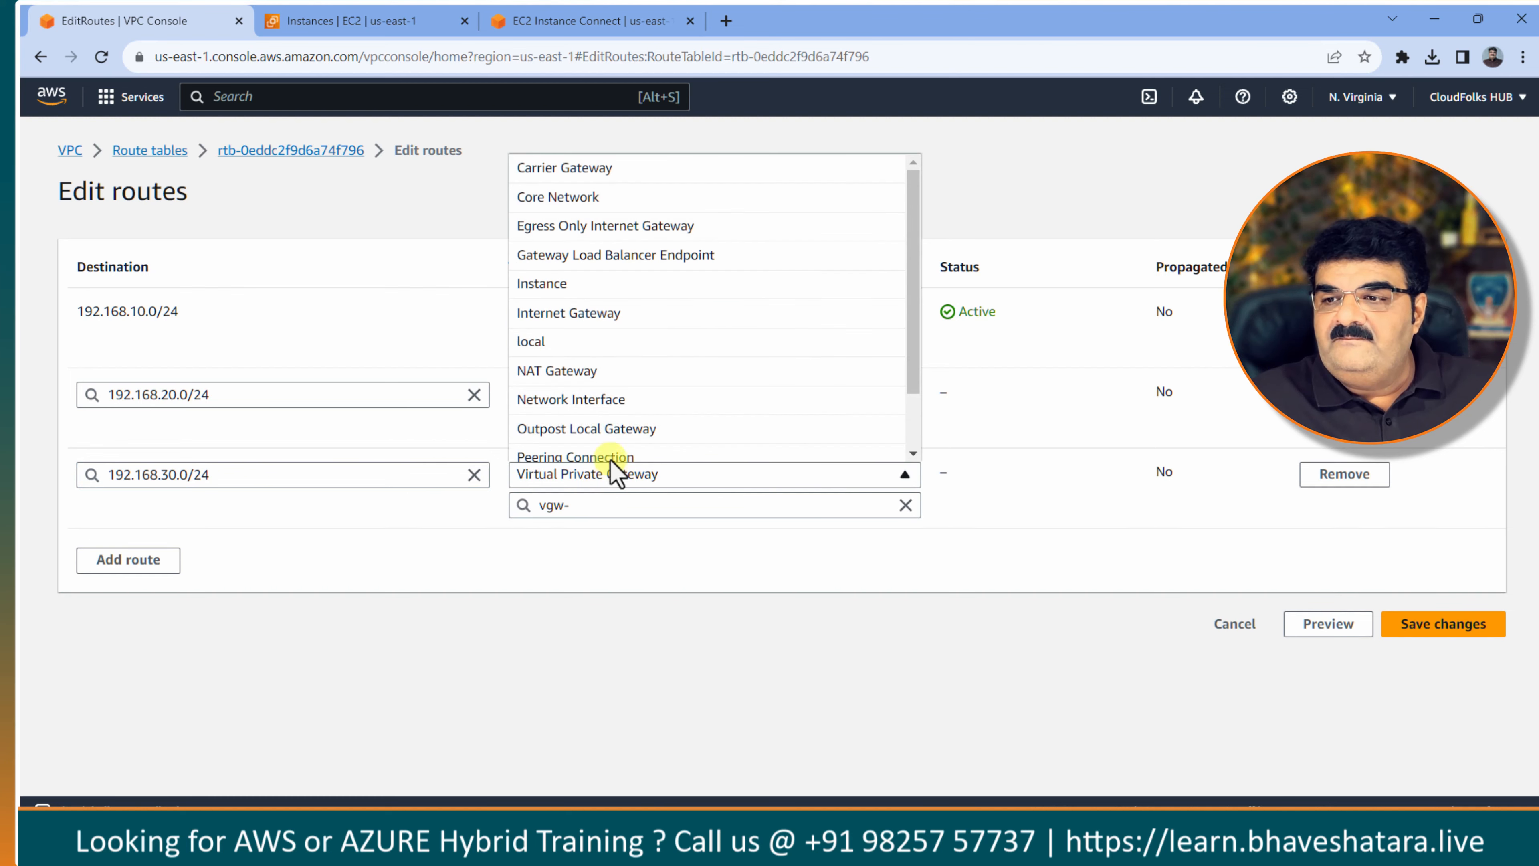
{"action": "scroll", "coordinate": [609, 446], "scroll_direction": "down", "scroll_amount": 2}
{"action": "left_click", "coordinate": [605, 425]}
{"action": "left_click", "coordinate": [599, 507]}
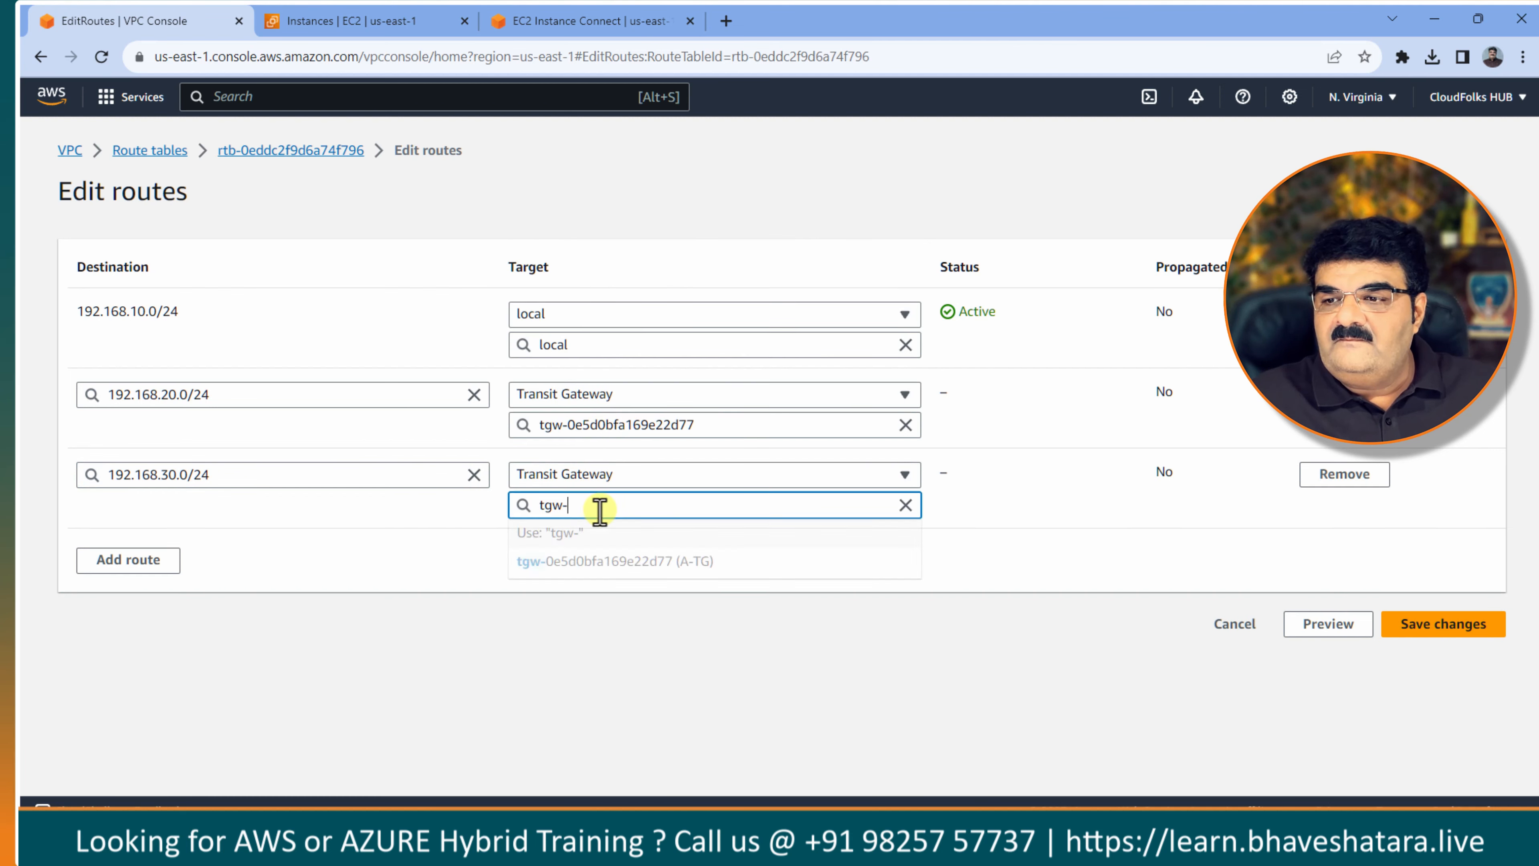
{"action": "left_click", "coordinate": [603, 578]}
Add a third route for 192.168.40.0/24 targeting transit gateway tgw-0e5d0bfa169e22d77, and save the route table changes.
{"action": "left_click", "coordinate": [160, 559]}
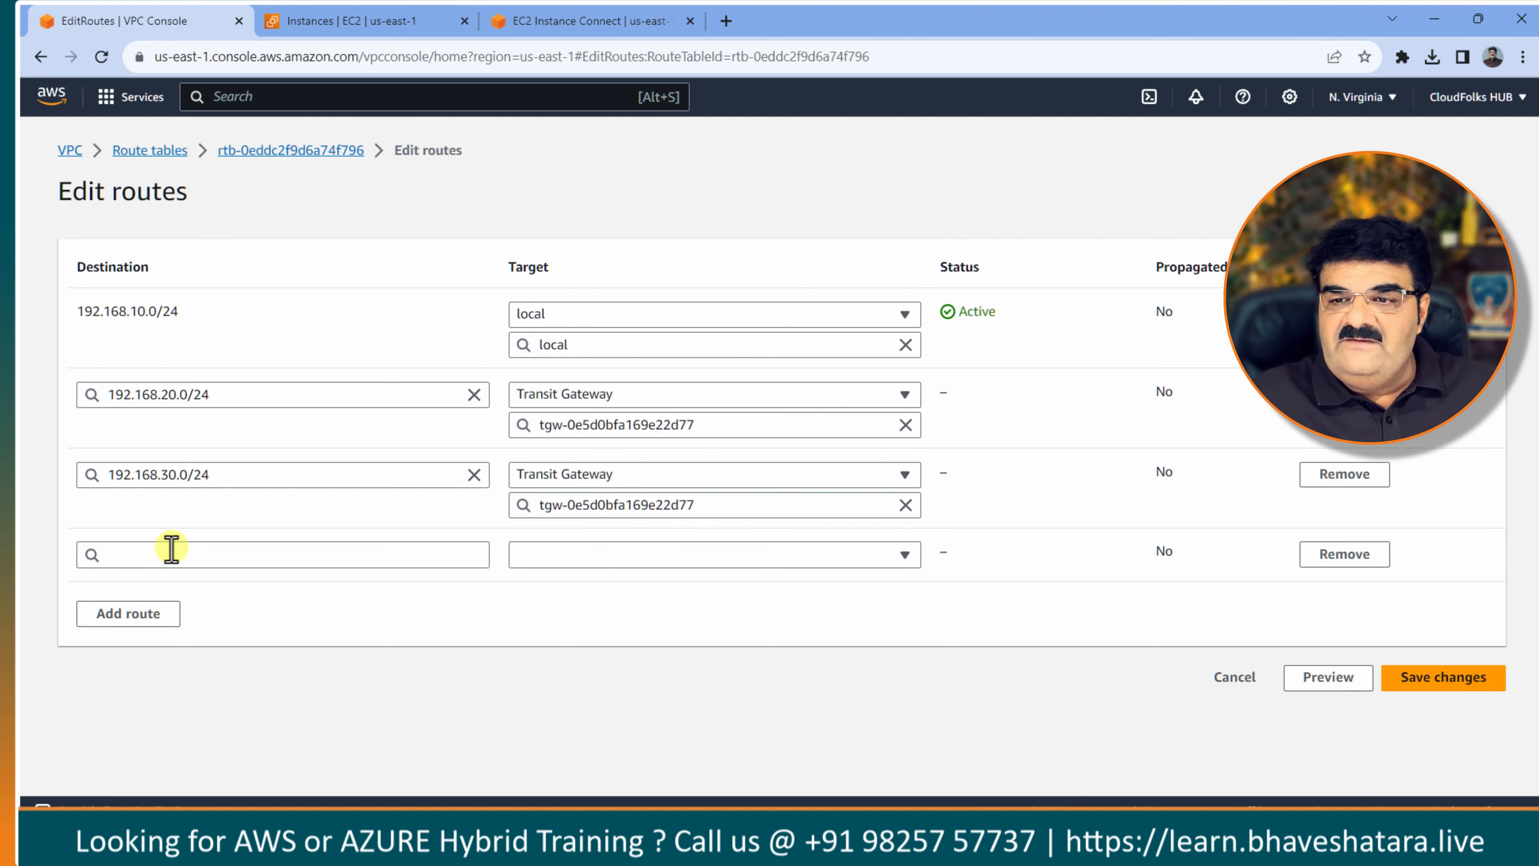
{"action": "left_click", "coordinate": [172, 548]}
{"action": "type", "text": "192.168.40.0"}
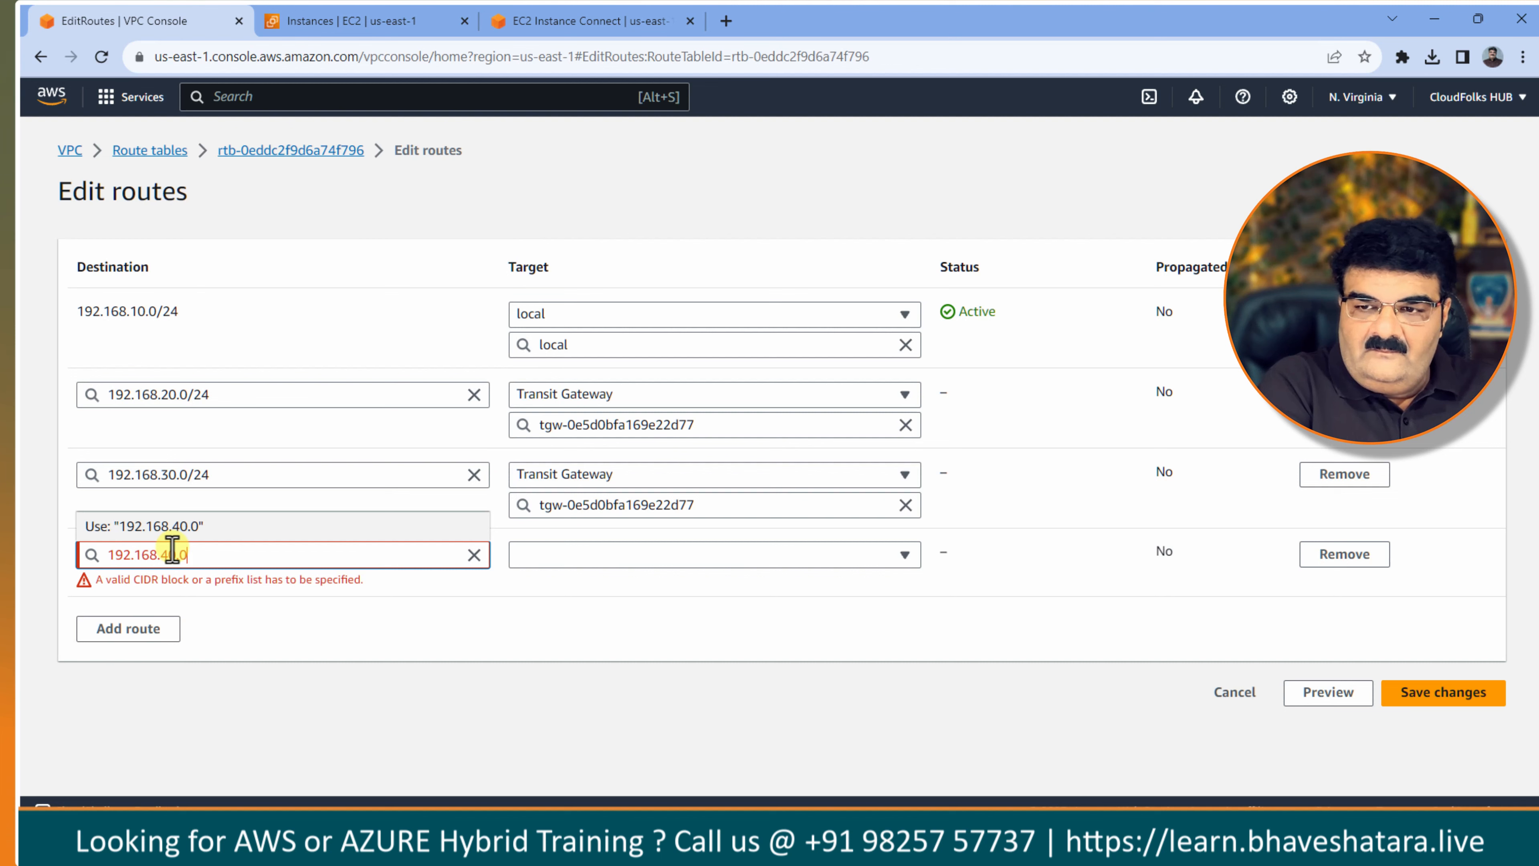
{"action": "type", "text": "/24"}
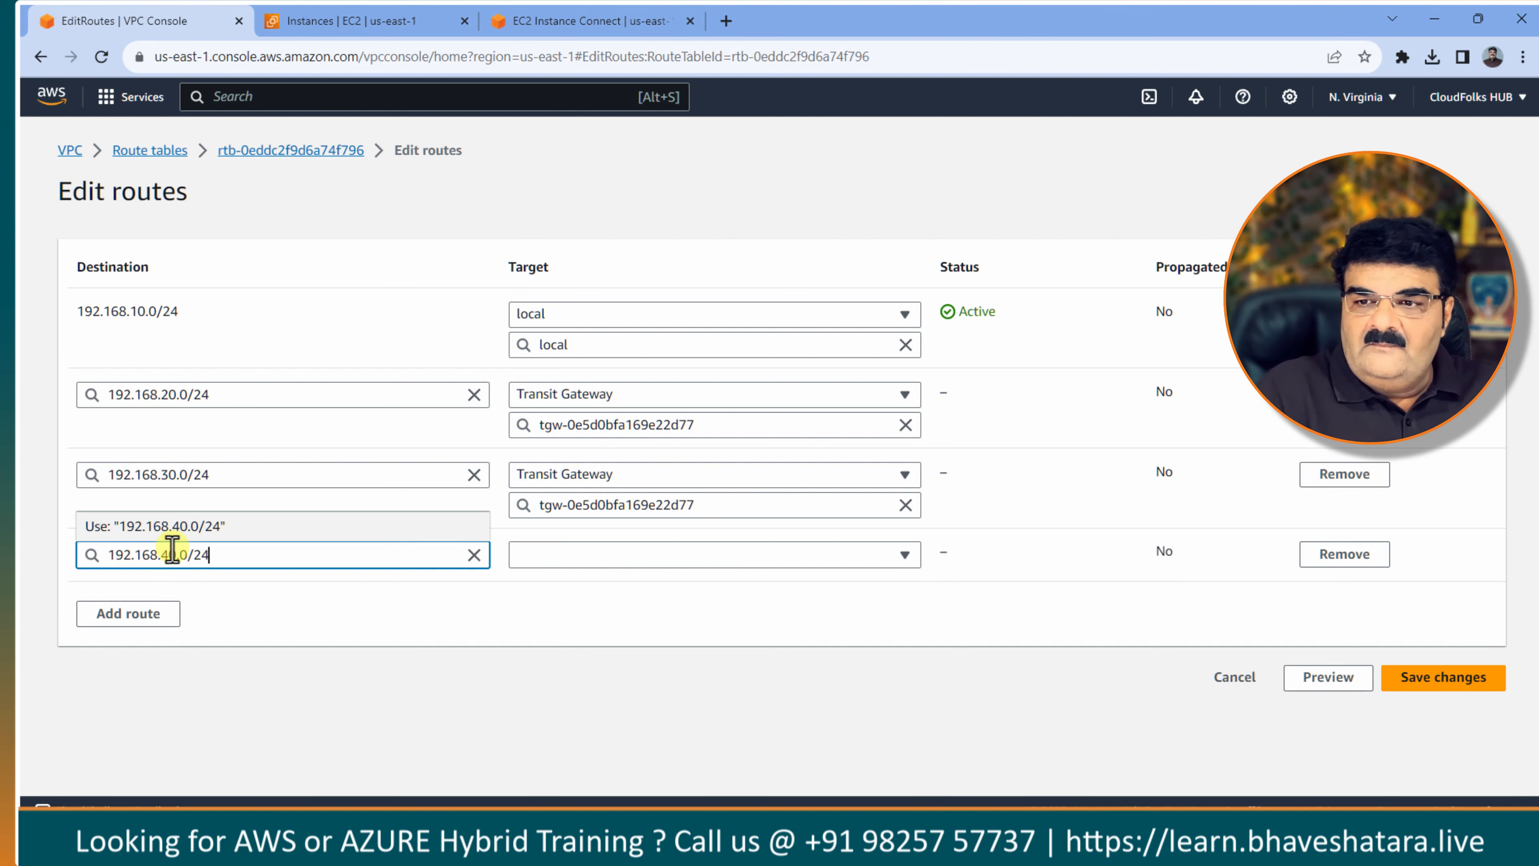
{"action": "left_click", "coordinate": [612, 556]}
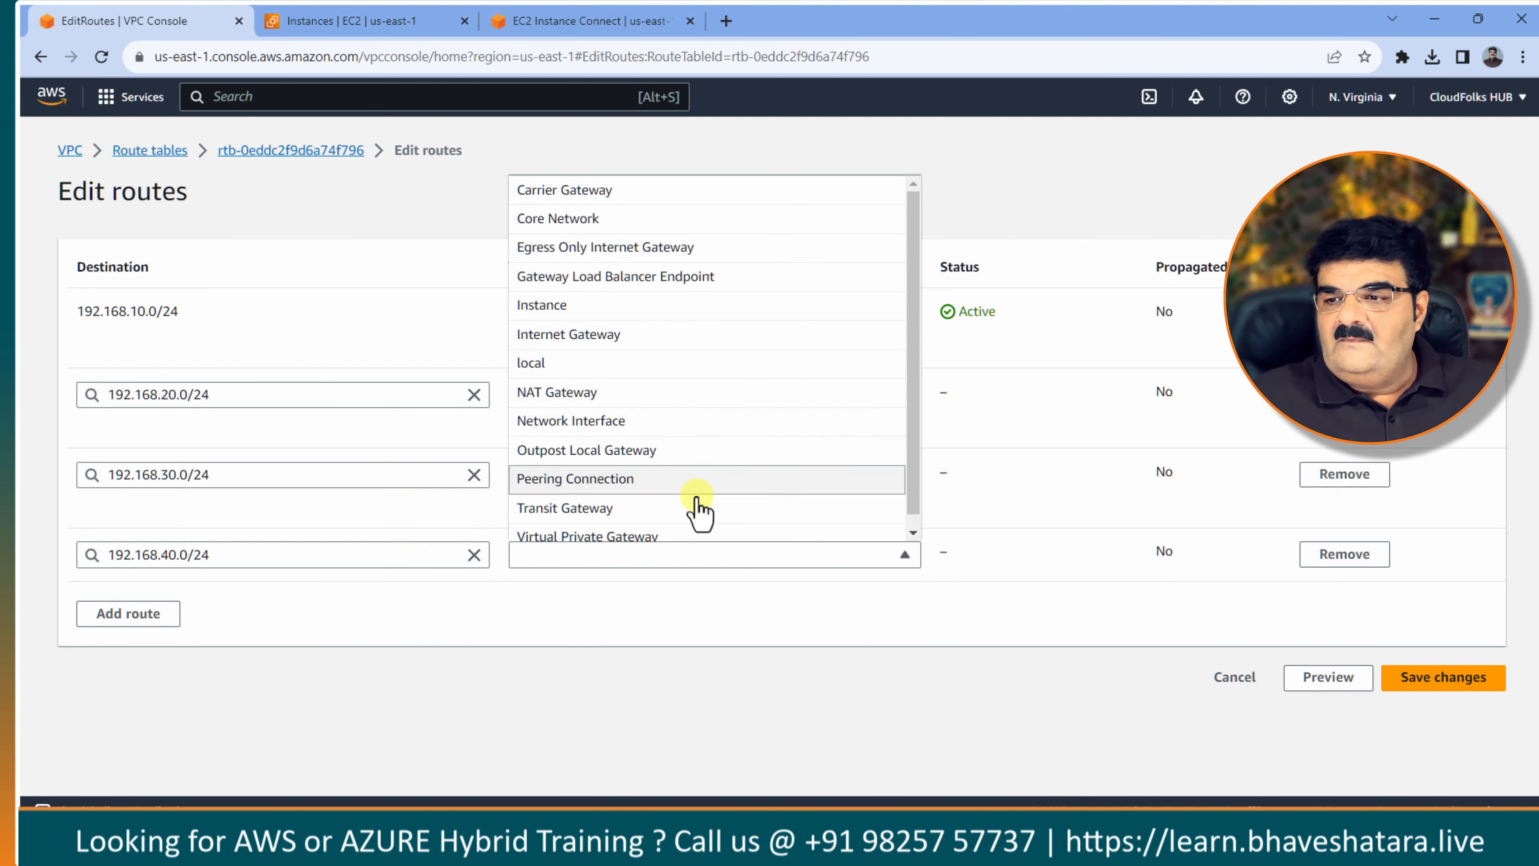
{"action": "left_click", "coordinate": [657, 503]}
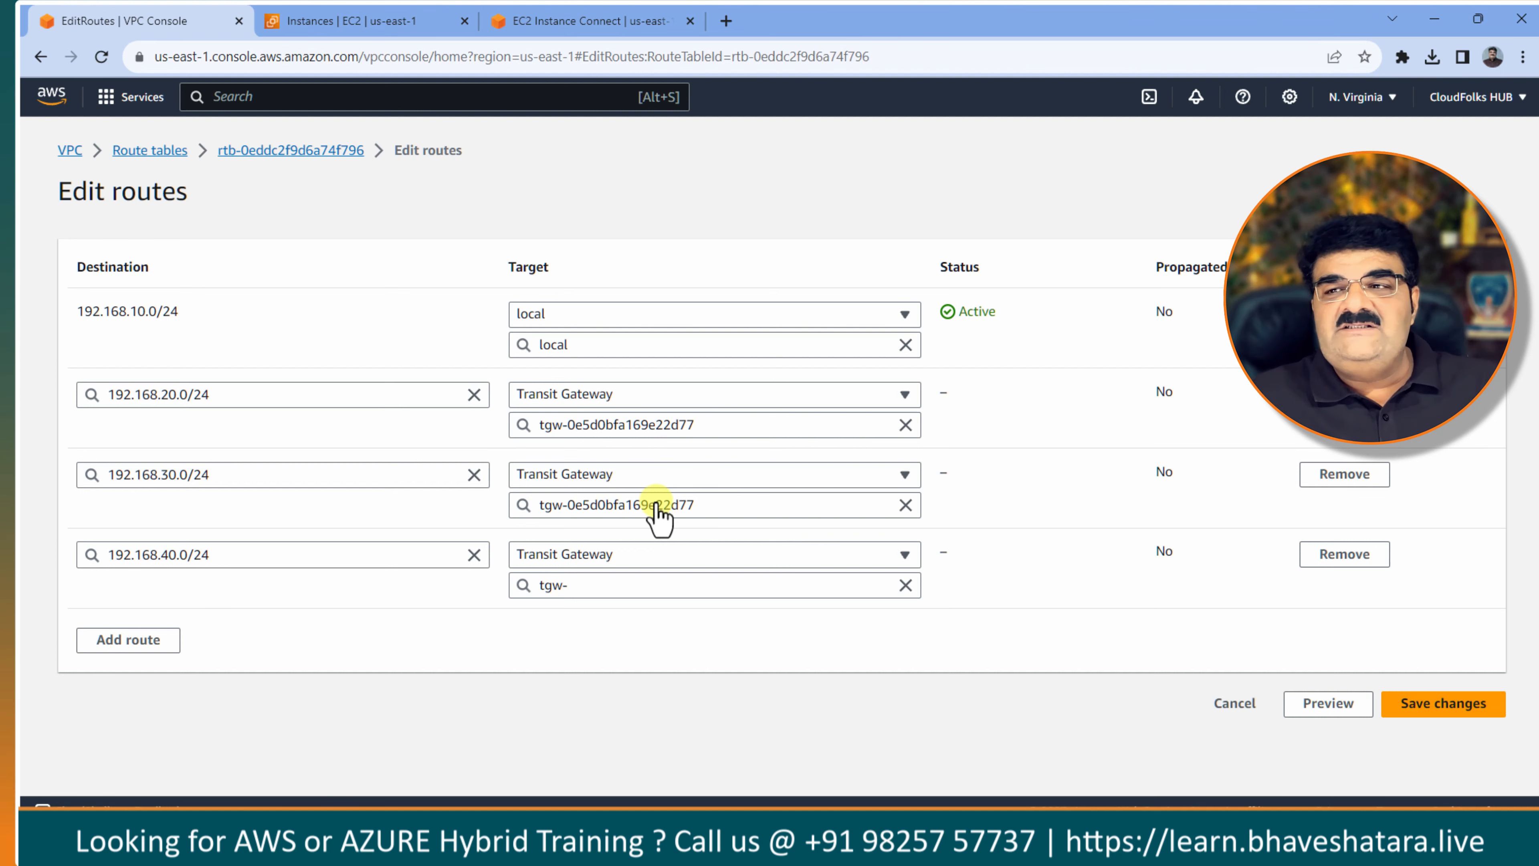
{"action": "left_click", "coordinate": [738, 586]}
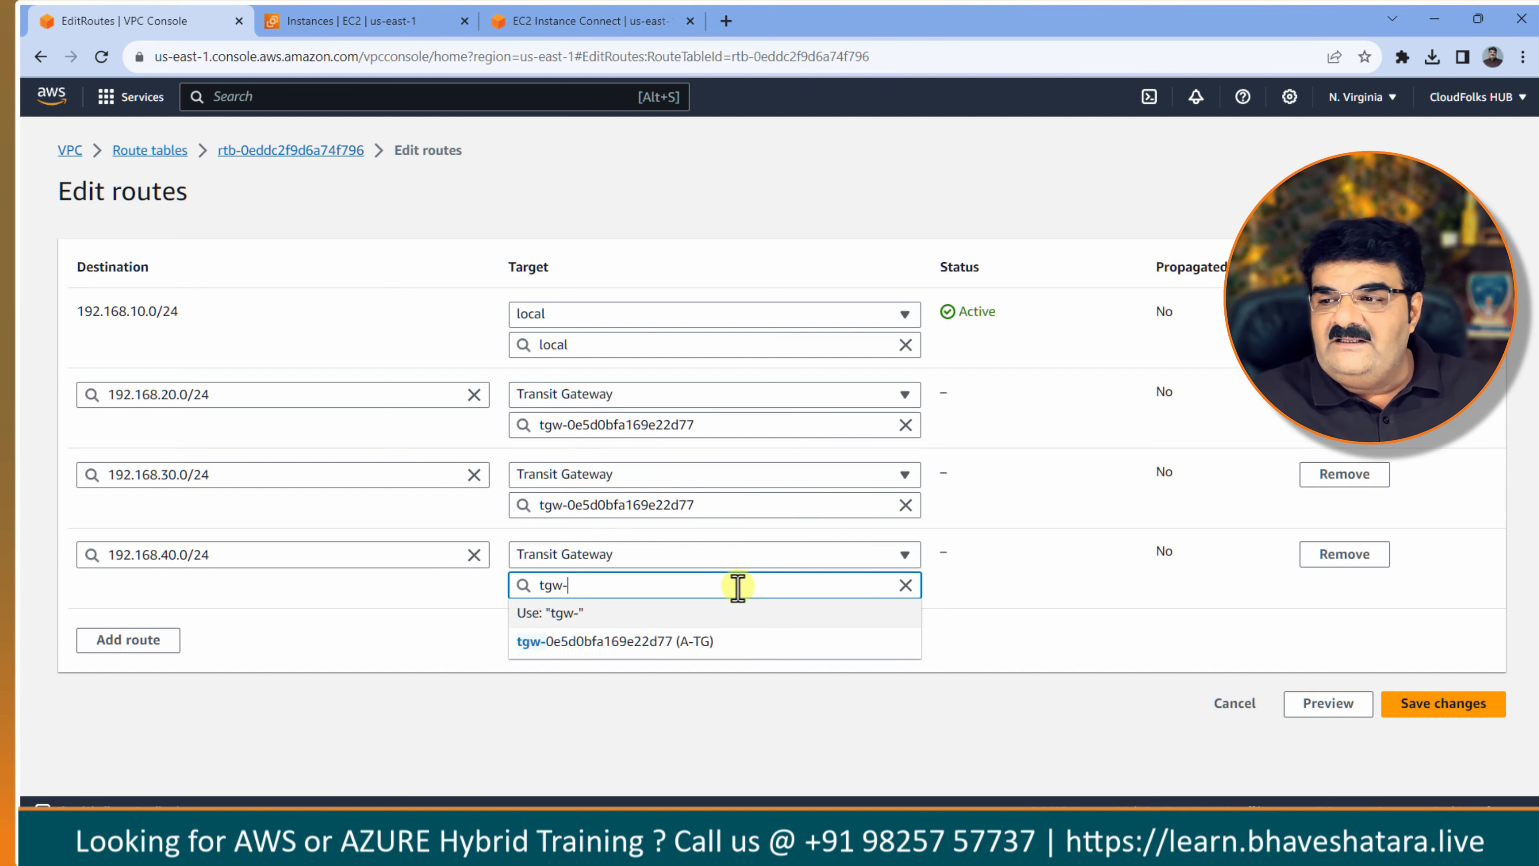
{"action": "left_click", "coordinate": [680, 656]}
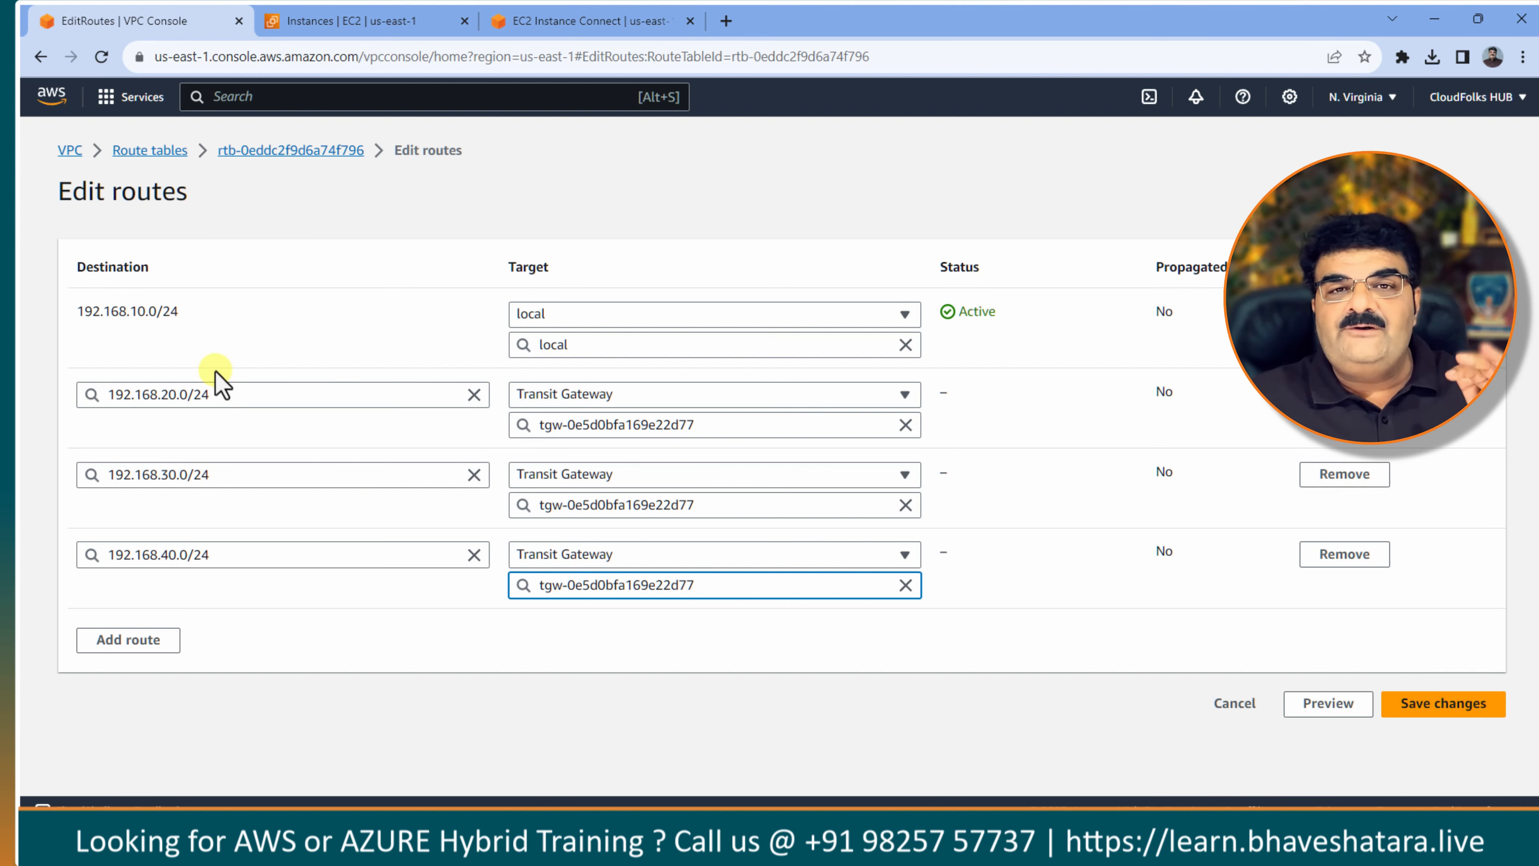
{"action": "left_click", "coordinate": [1482, 711]}
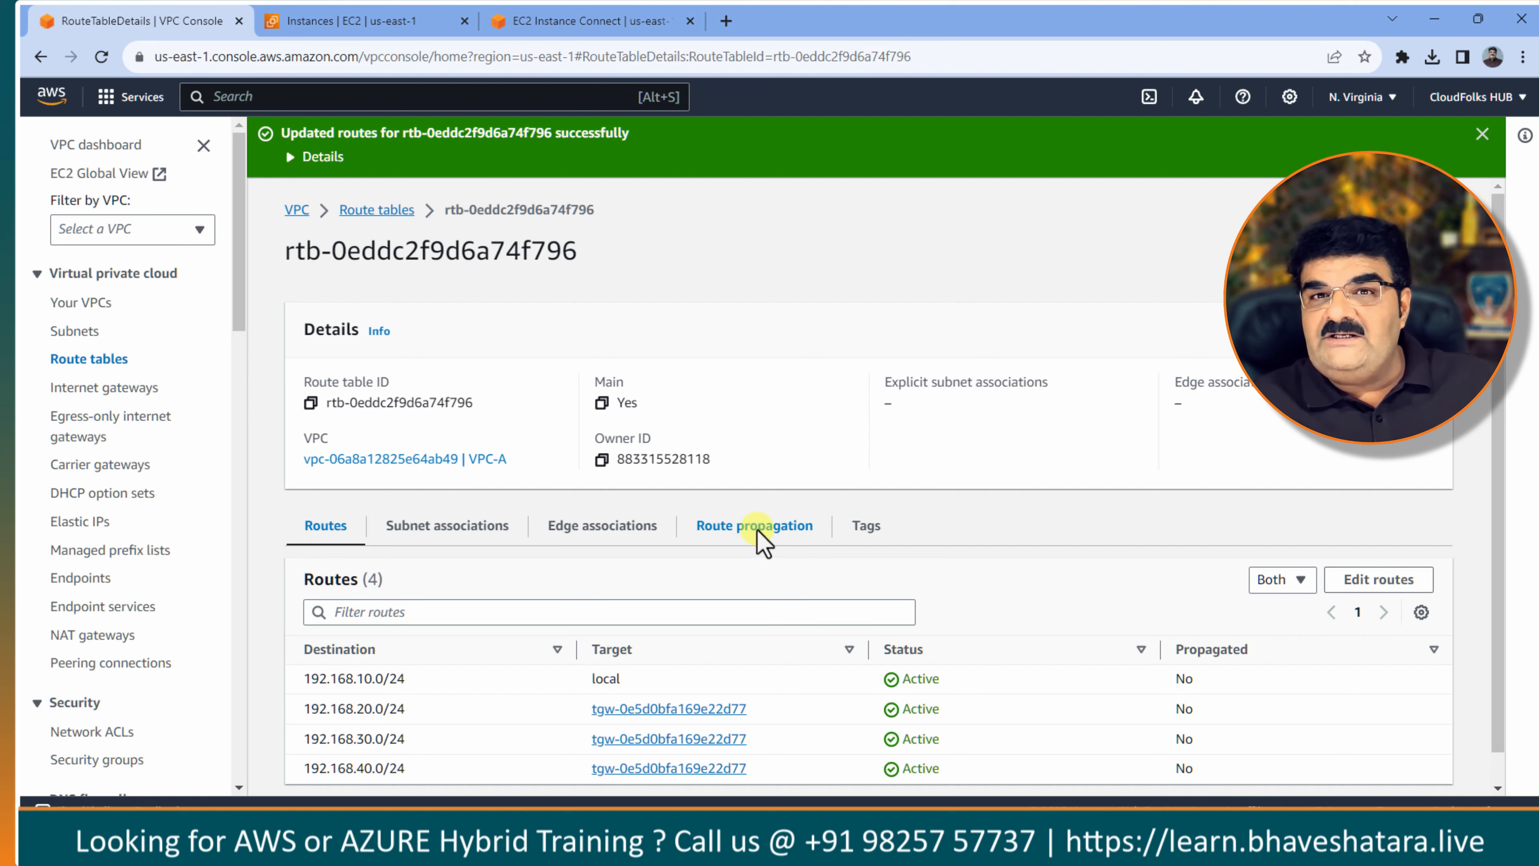
Show the routes of VPC-B's route table rtb-0bd081de7c1b710f6 and open them for editing.
{"action": "left_click", "coordinate": [121, 359]}
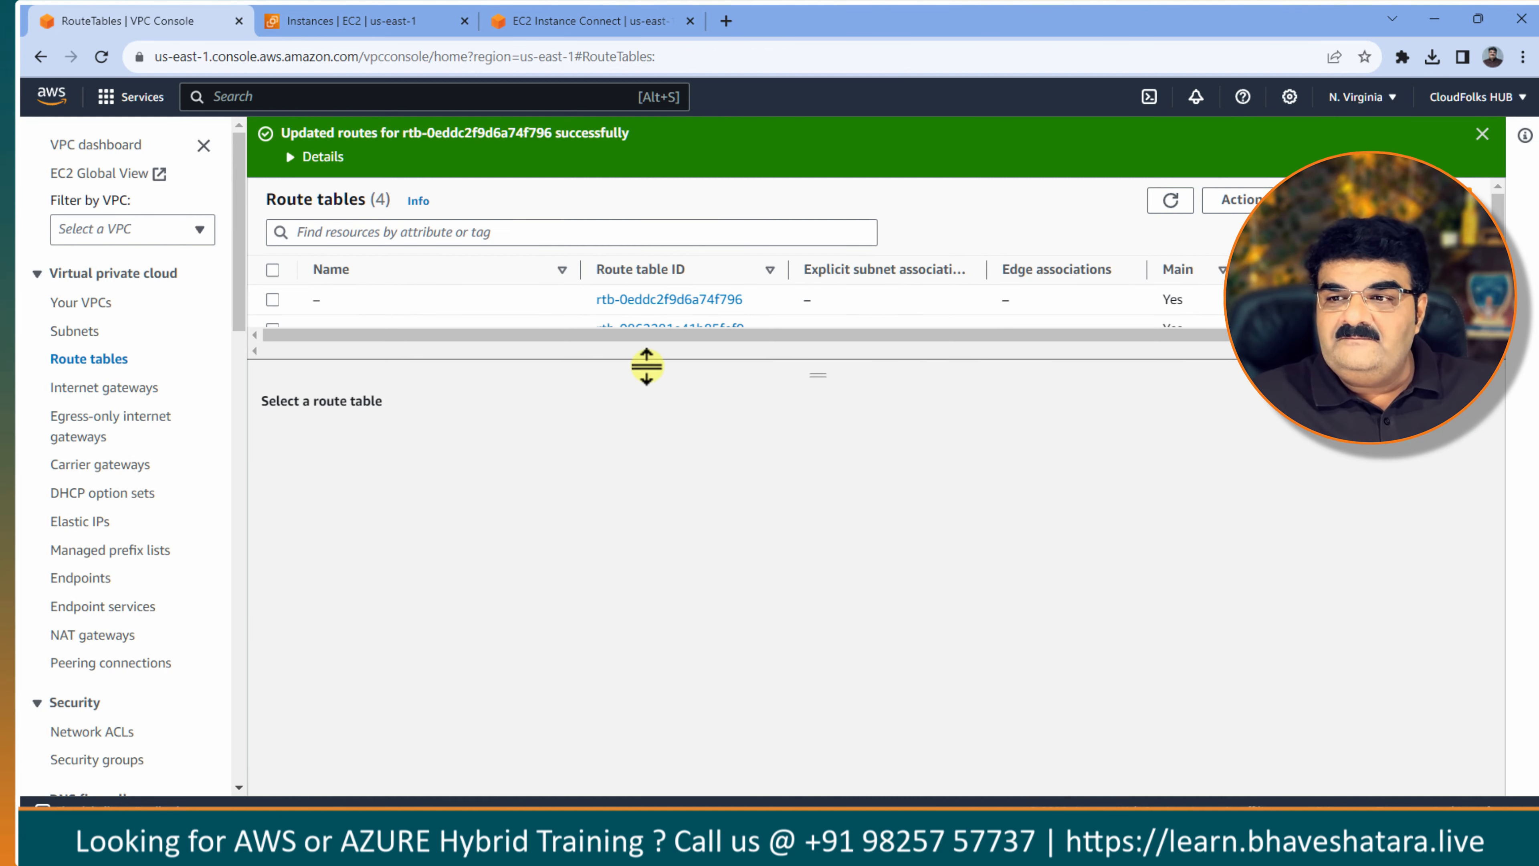
{"action": "left_click_drag", "start_coordinate": [833, 372], "coordinate": [823, 572]}
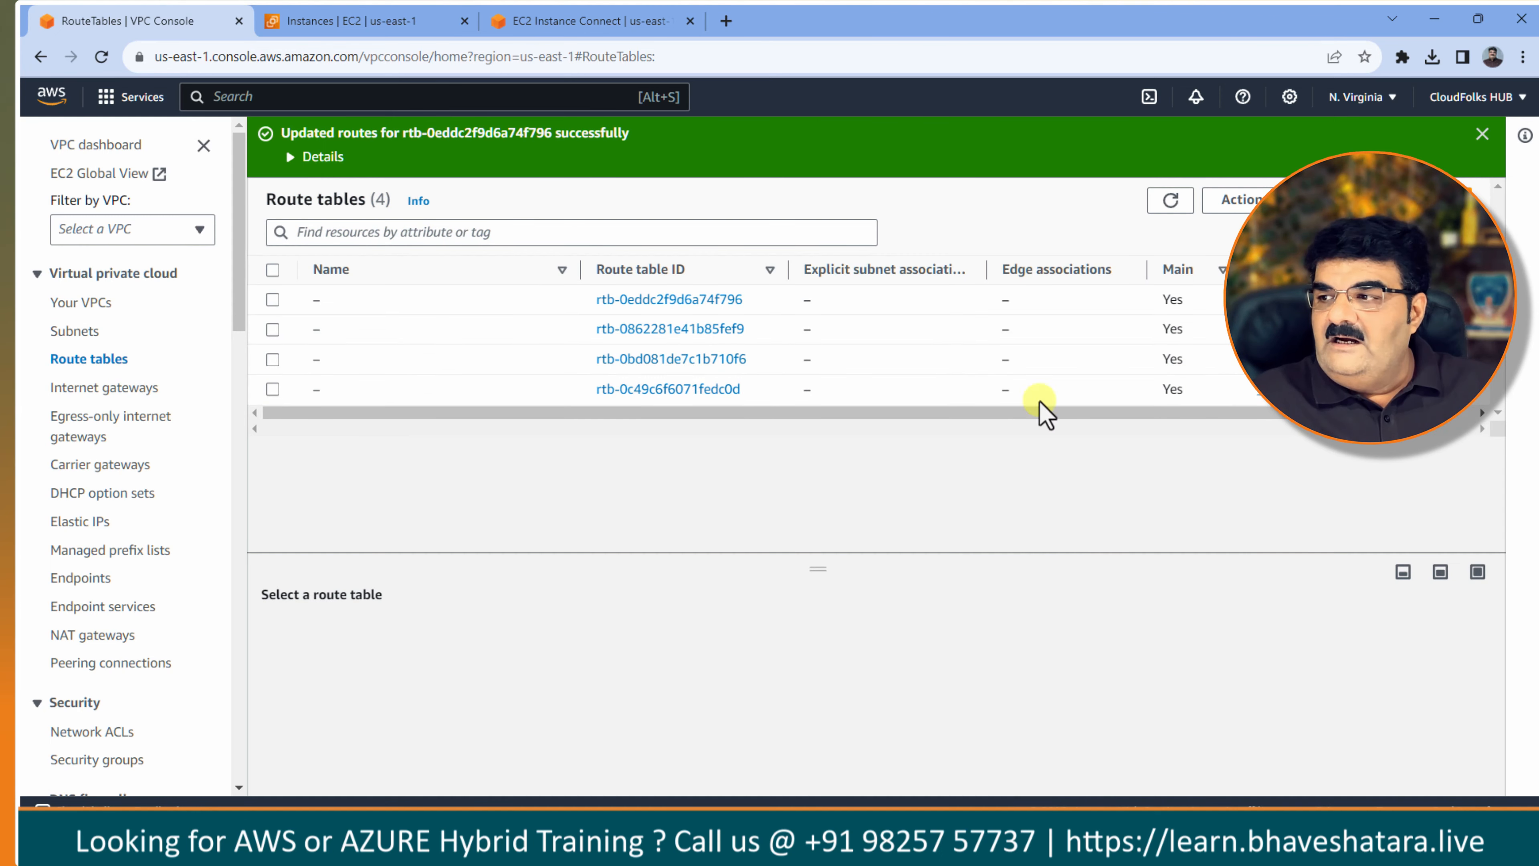
{"action": "left_click", "coordinate": [273, 360]}
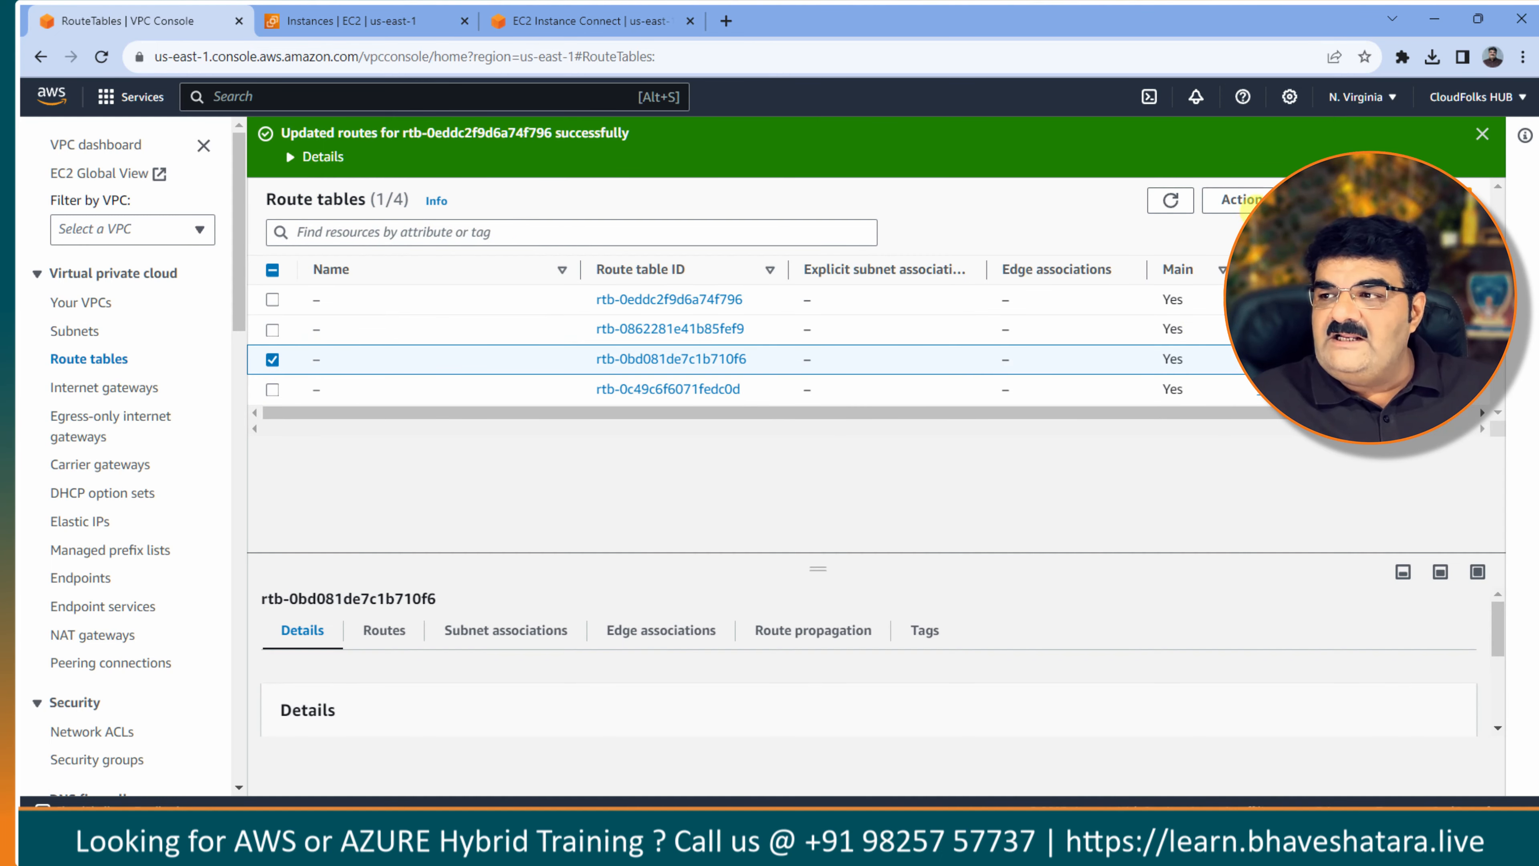
{"action": "left_click_drag", "start_coordinate": [820, 568], "coordinate": [824, 461]}
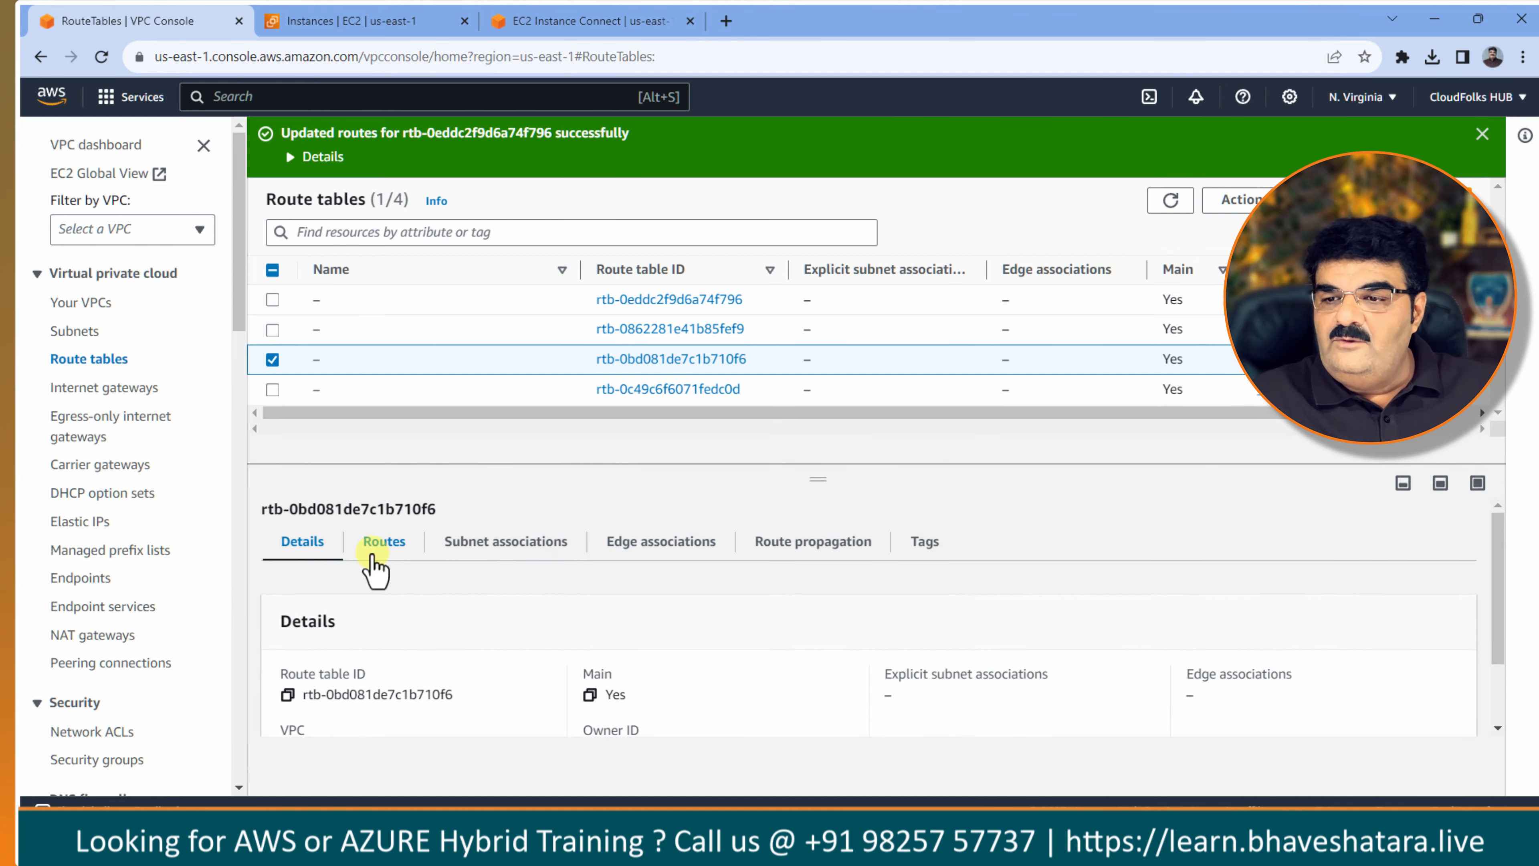
{"action": "left_click", "coordinate": [372, 556]}
{"action": "left_click", "coordinate": [1387, 591]}
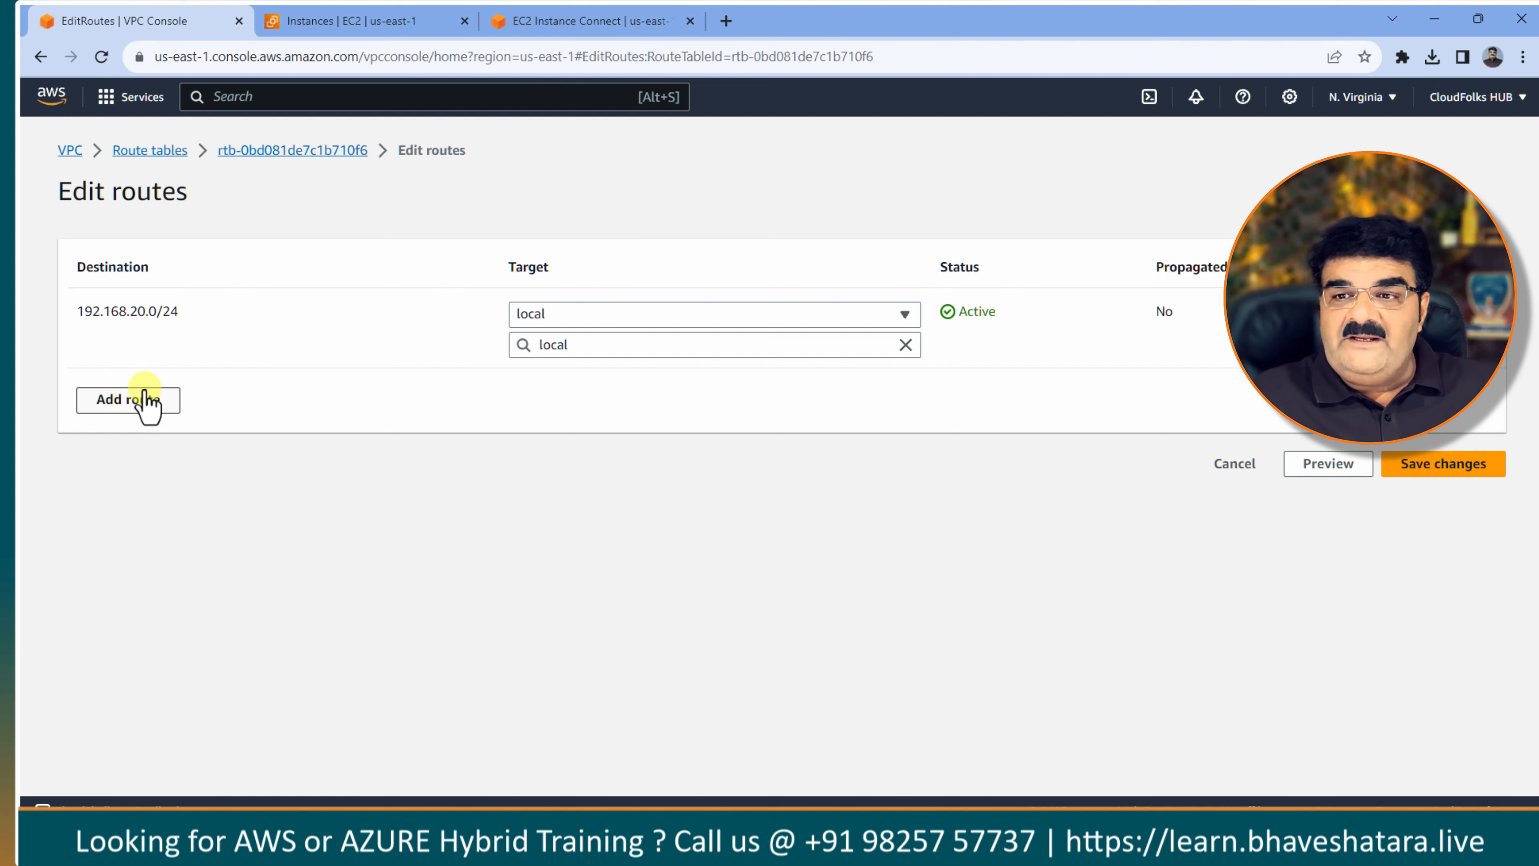
Add a route for 192.168.10.0/24 to VPC-B's route table, targeting transit gateway tgw-0e5d0bfa169e22d77.
{"action": "left_click", "coordinate": [146, 402]}
{"action": "left_click", "coordinate": [147, 396]}
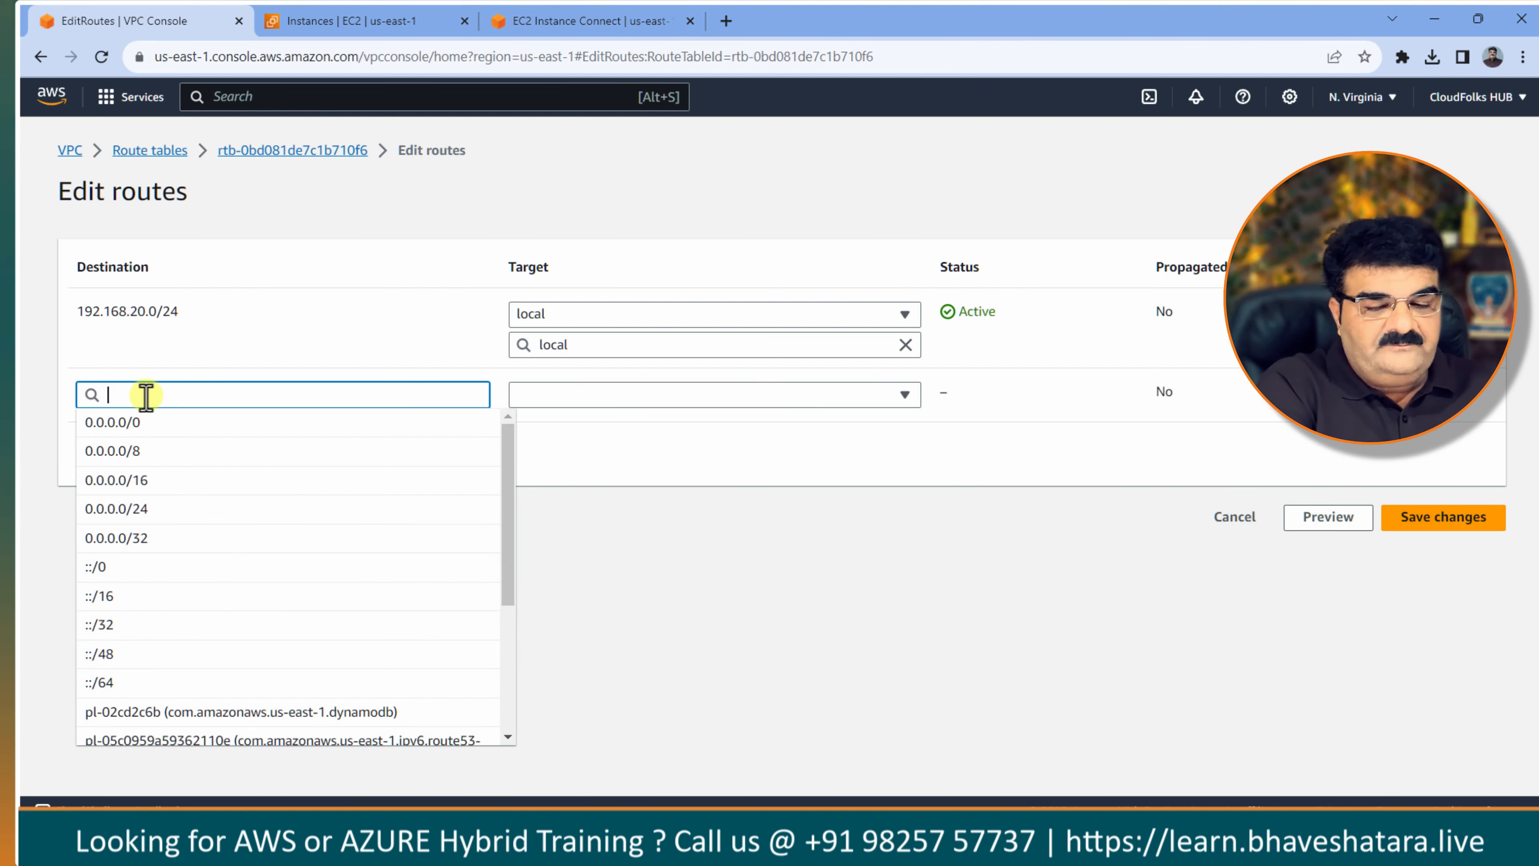
{"action": "type", "text": "192.168.10"}
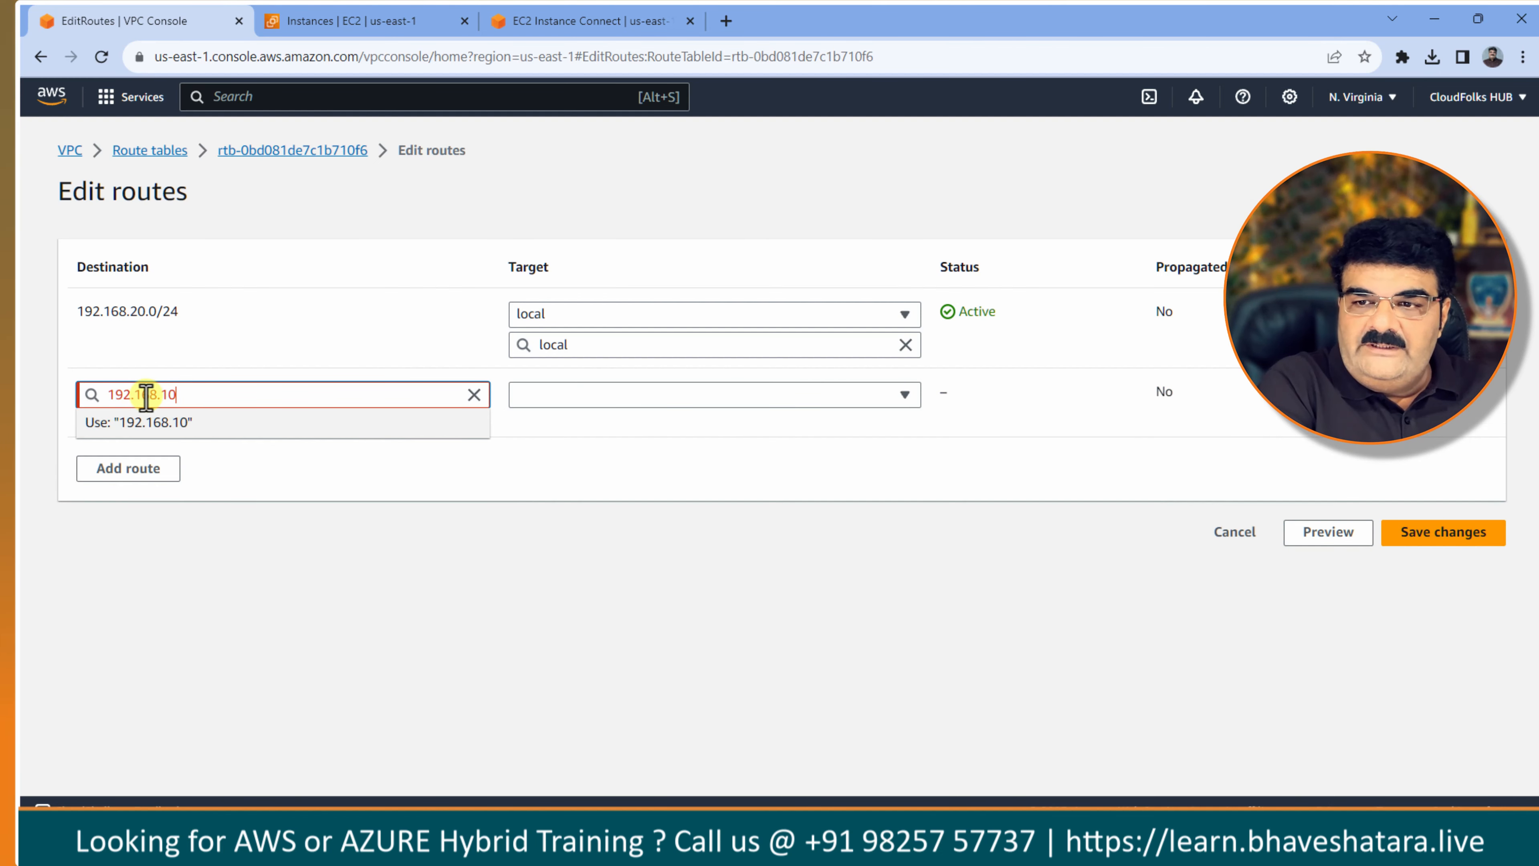
{"action": "type", "text": ".0"}
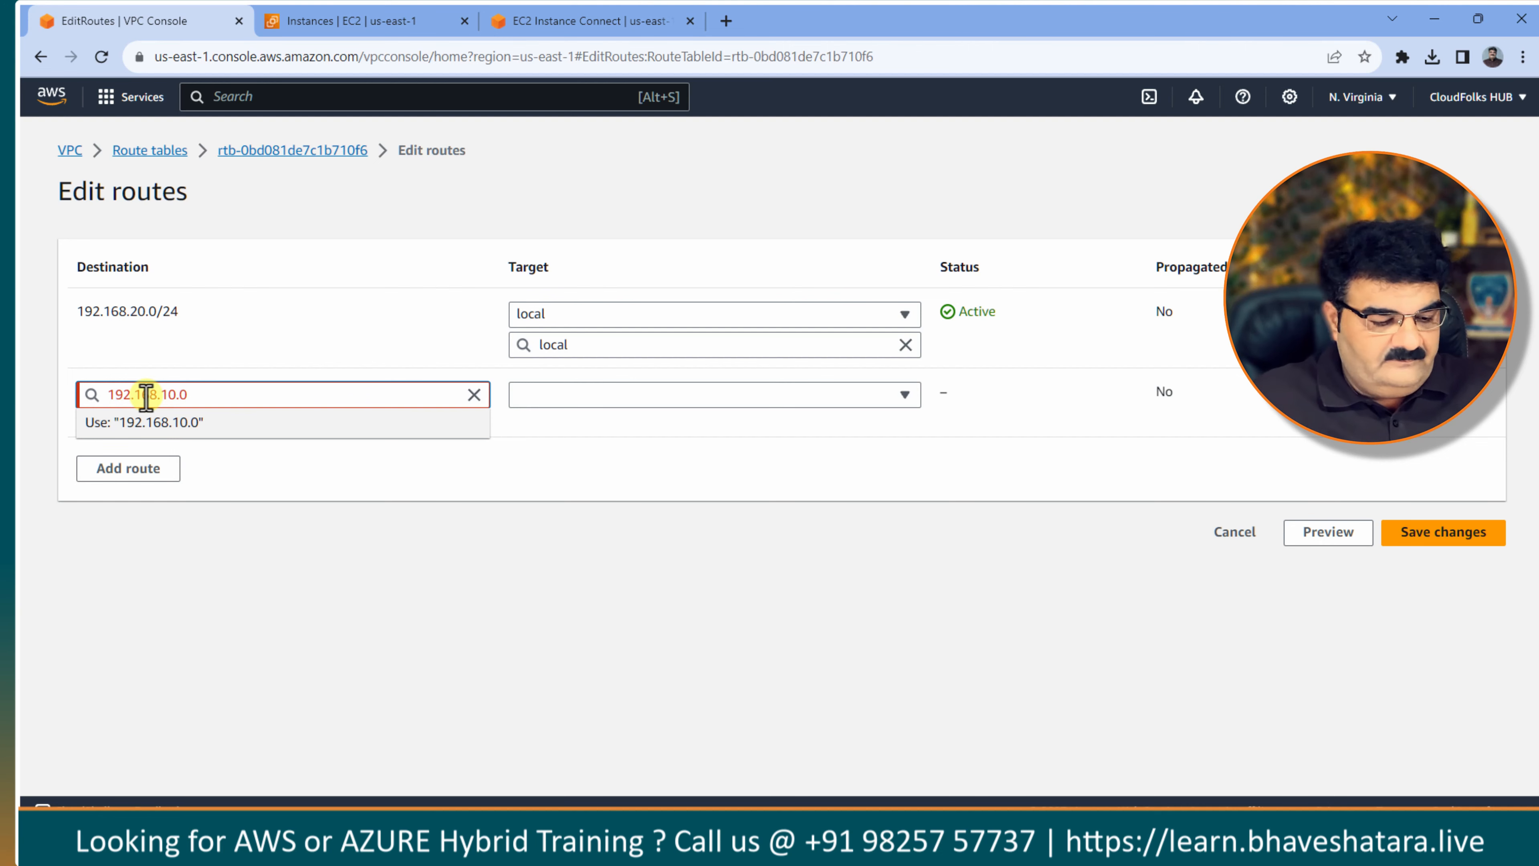
{"action": "type", "text": "/24"}
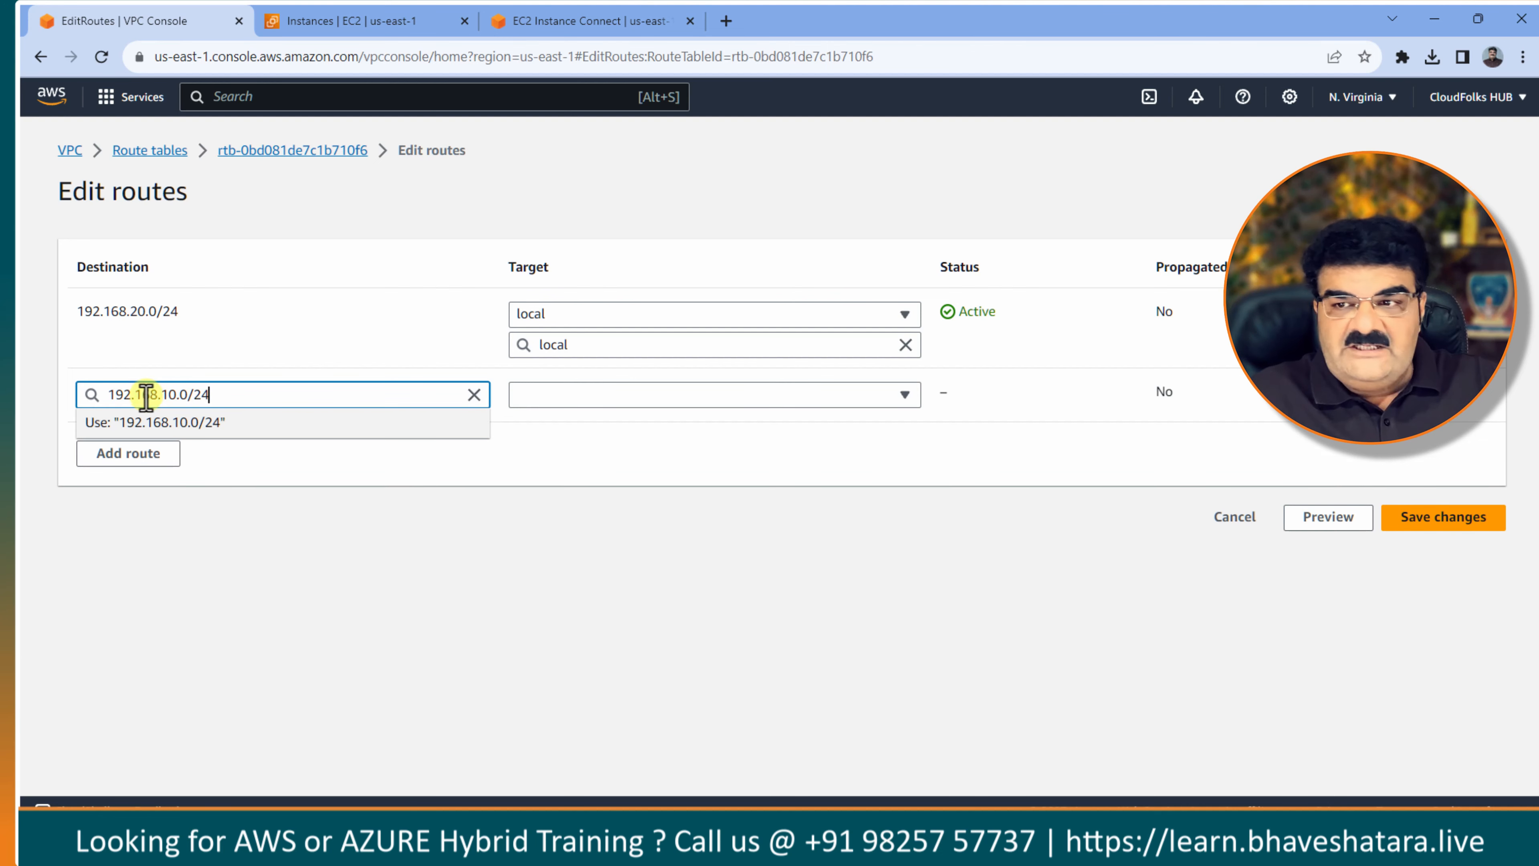
{"action": "left_click_drag", "start_coordinate": [251, 397], "coordinate": [104, 400]}
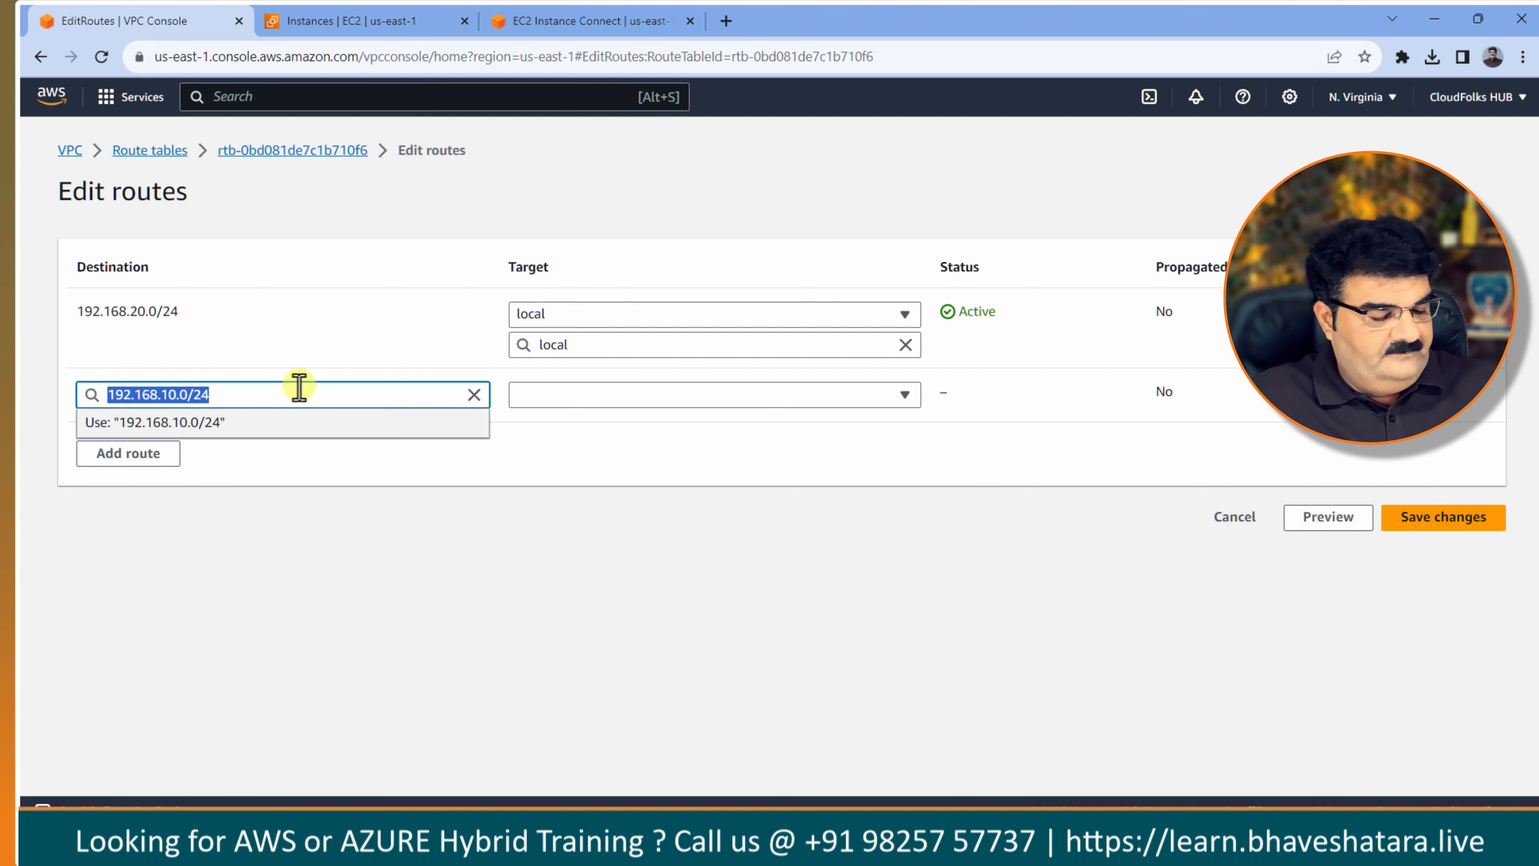
{"action": "left_click", "coordinate": [721, 394]}
{"action": "scroll", "coordinate": [727, 576], "scroll_direction": "down", "scroll_amount": 2}
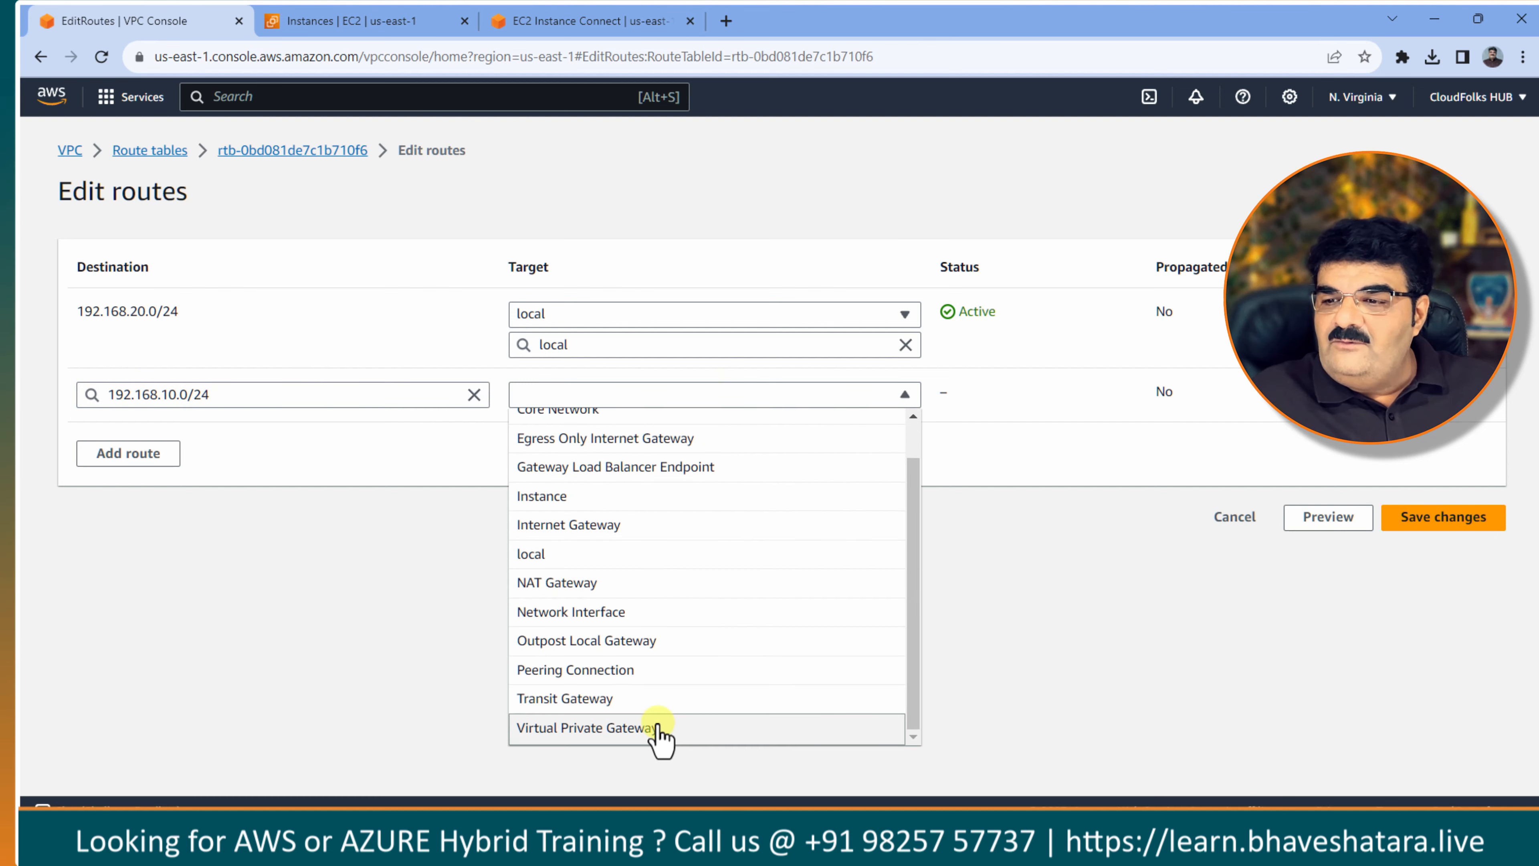
{"action": "left_click", "coordinate": [660, 703]}
{"action": "left_click", "coordinate": [698, 425]}
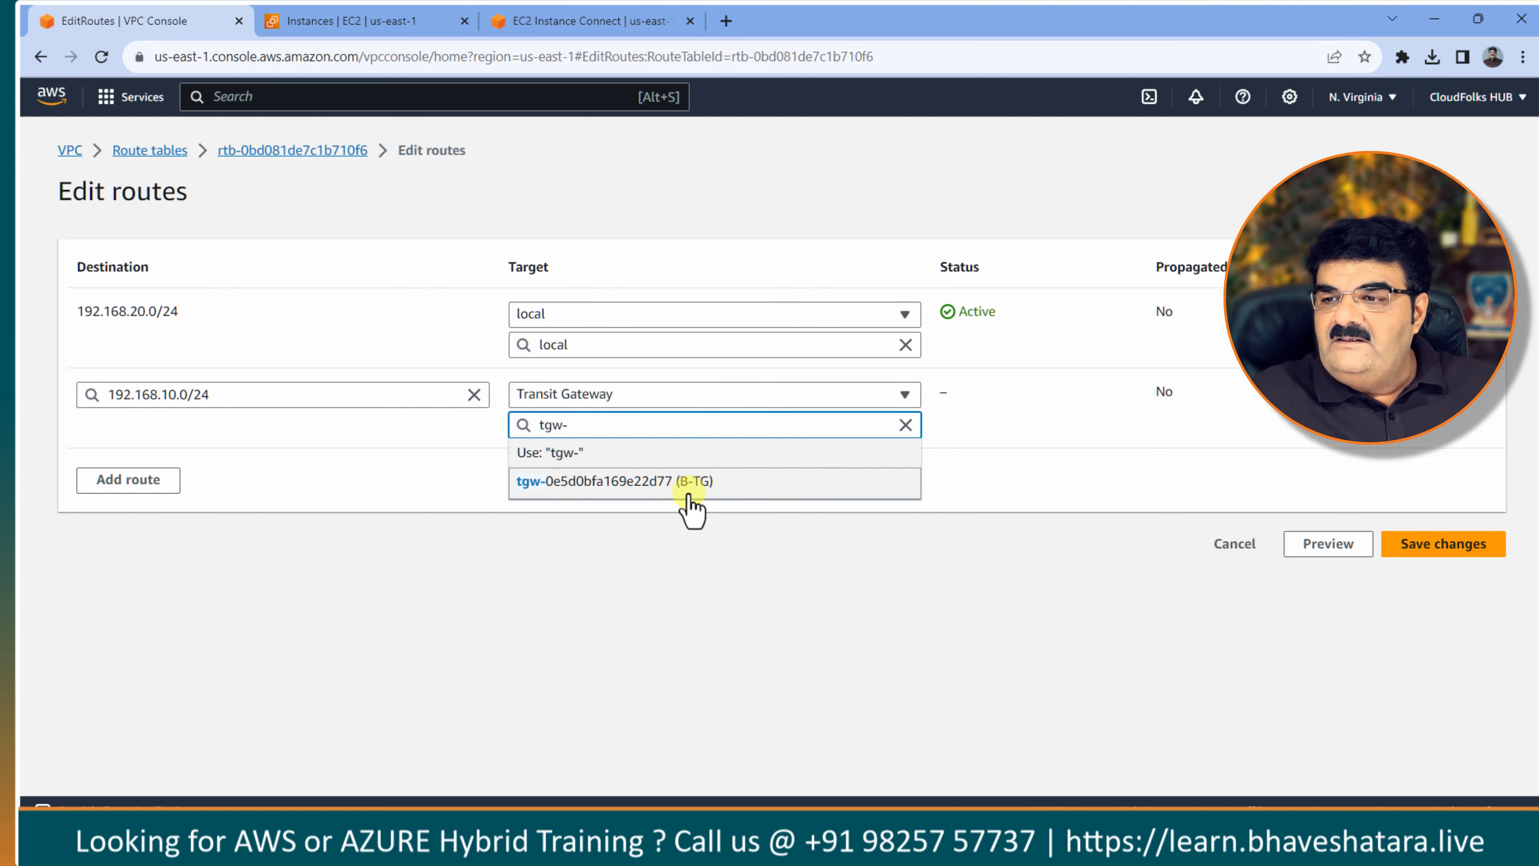
{"action": "left_click", "coordinate": [691, 485]}
Add a second route for 192.168.30.0/24 to VPC-B's route table with Transit Gateway as the target type.
{"action": "left_click", "coordinate": [115, 479]}
{"action": "left_click", "coordinate": [182, 474]}
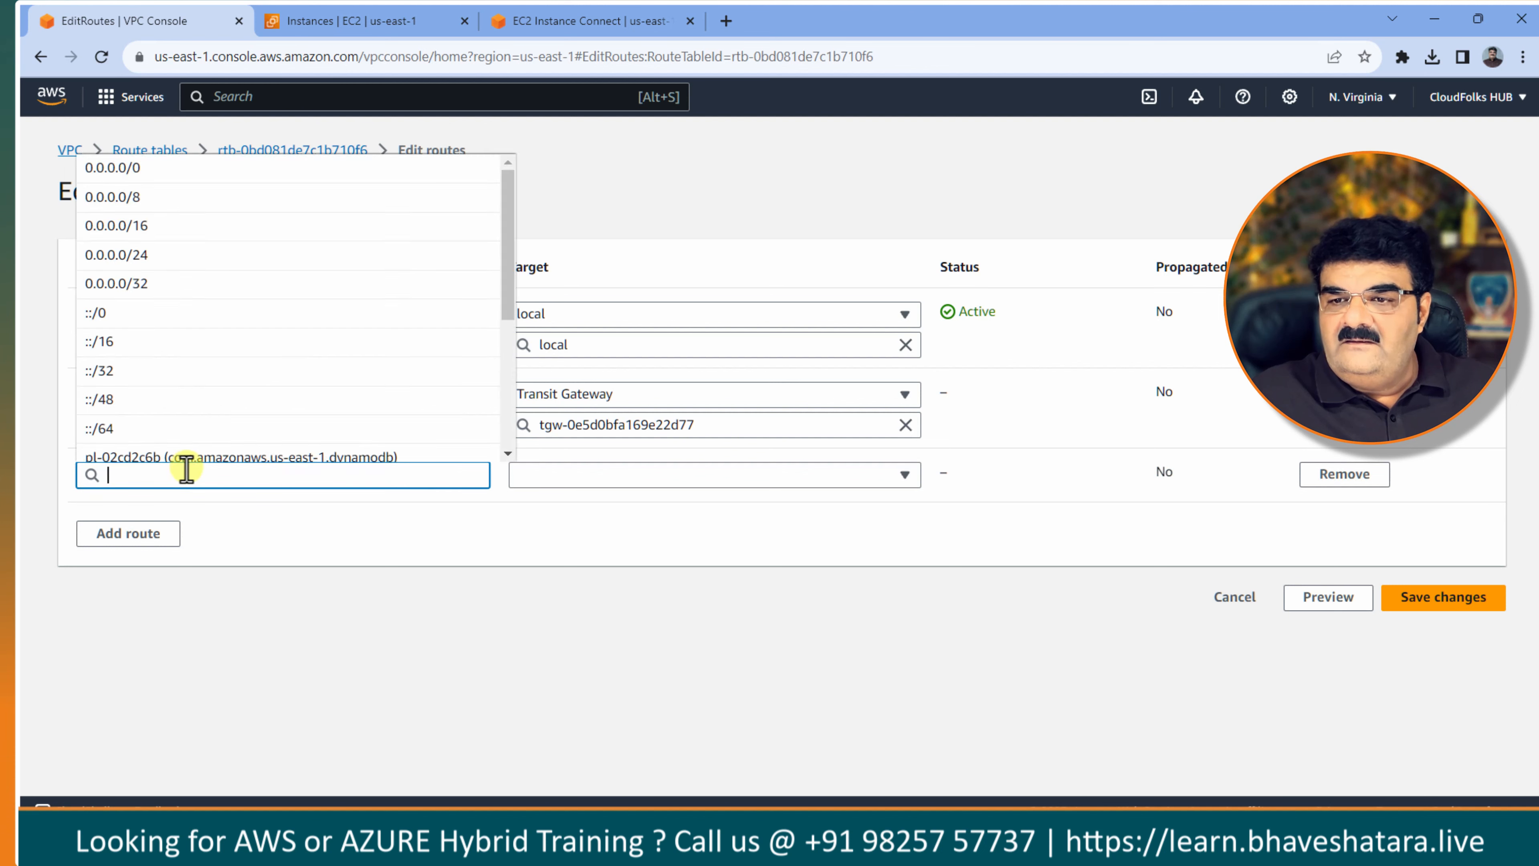
{"action": "type", "text": "192.168.10.0/24"}
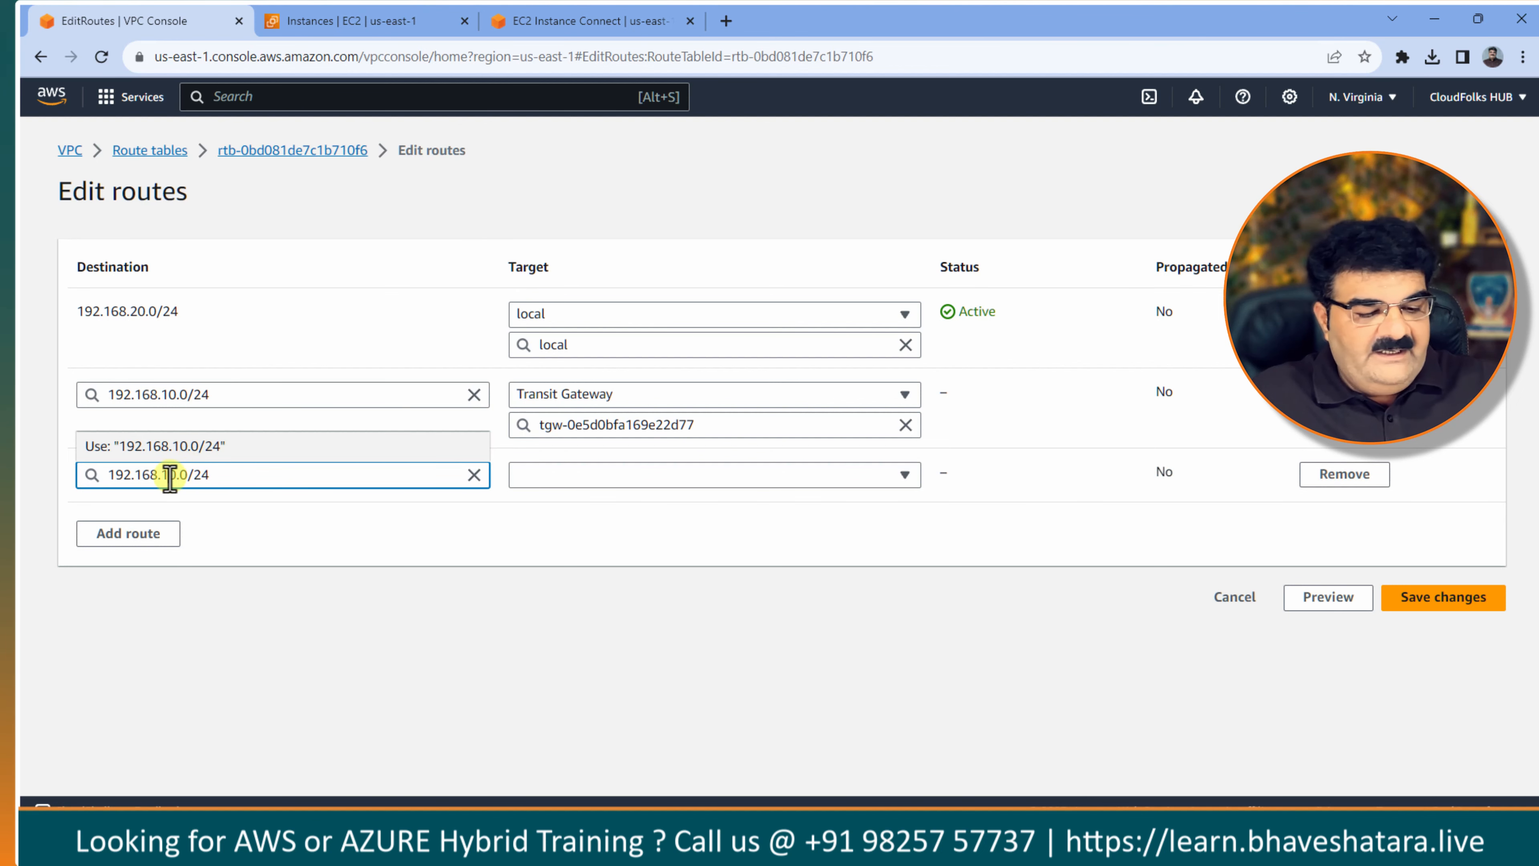
{"action": "left_click", "coordinate": [641, 482]}
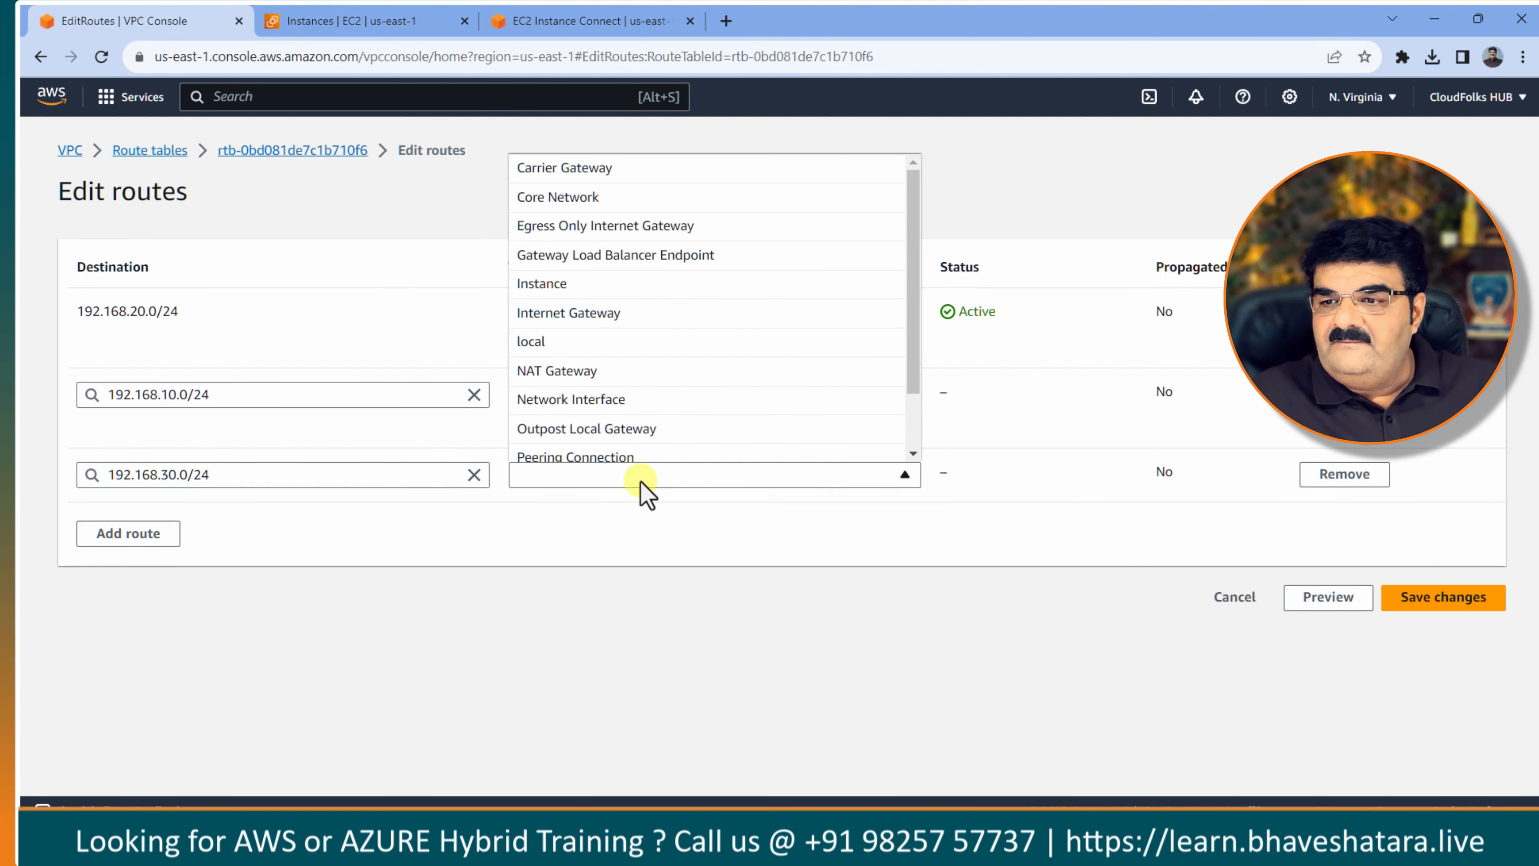
{"action": "scroll", "coordinate": [643, 464], "scroll_direction": "down", "scroll_amount": 2}
{"action": "left_click", "coordinate": [635, 425]}
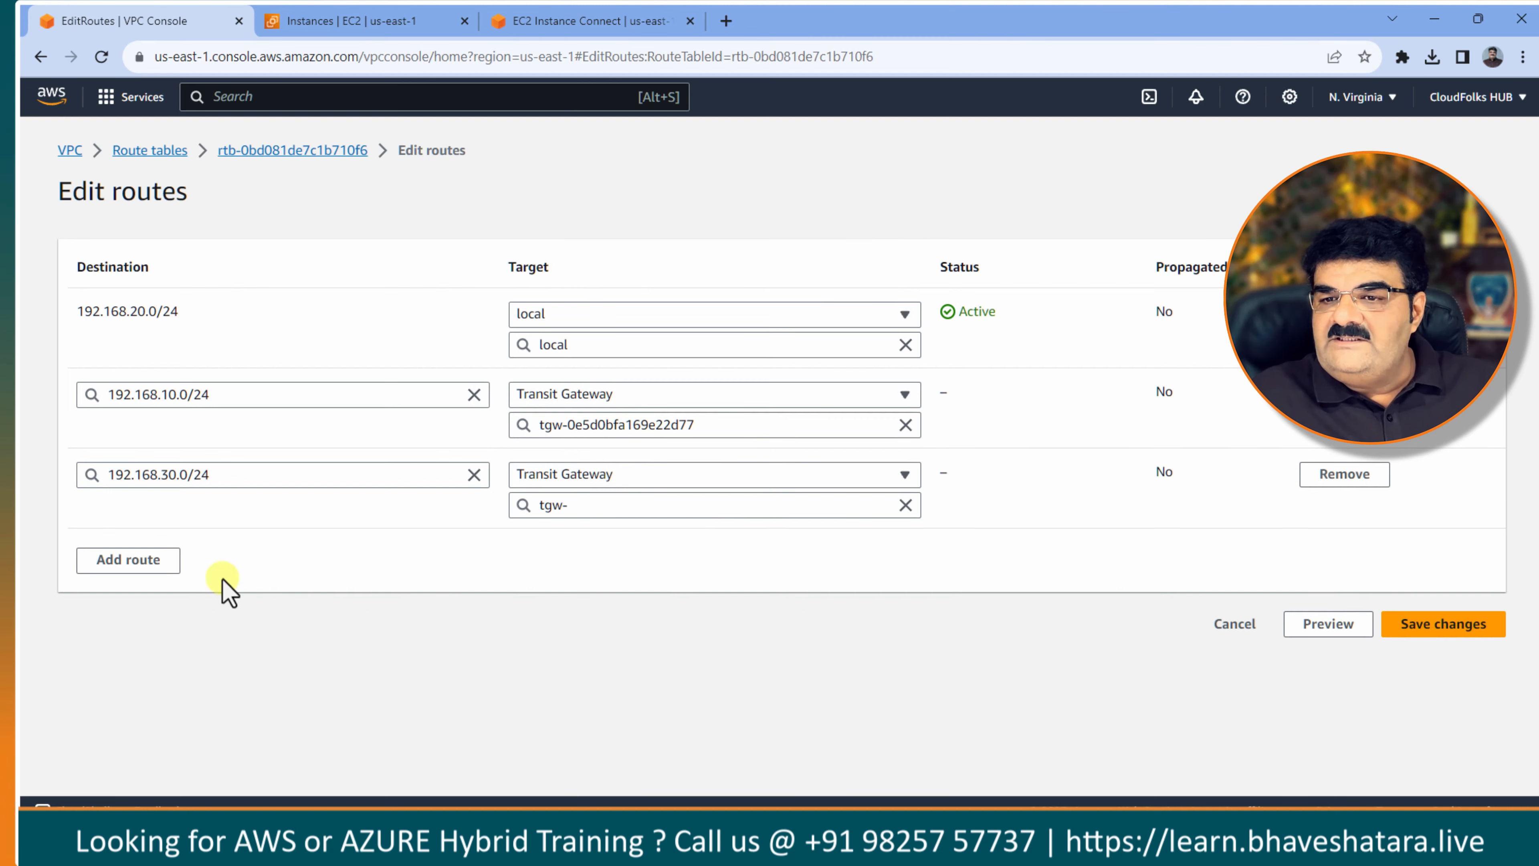
Add a third route for 192.168.40.0/24 to VPC-B's route table with Transit Gateway as the target type.
{"action": "left_click", "coordinate": [128, 560]}
{"action": "left_click", "coordinate": [155, 554]}
{"action": "type", "text": "192.168.10.0/24"}
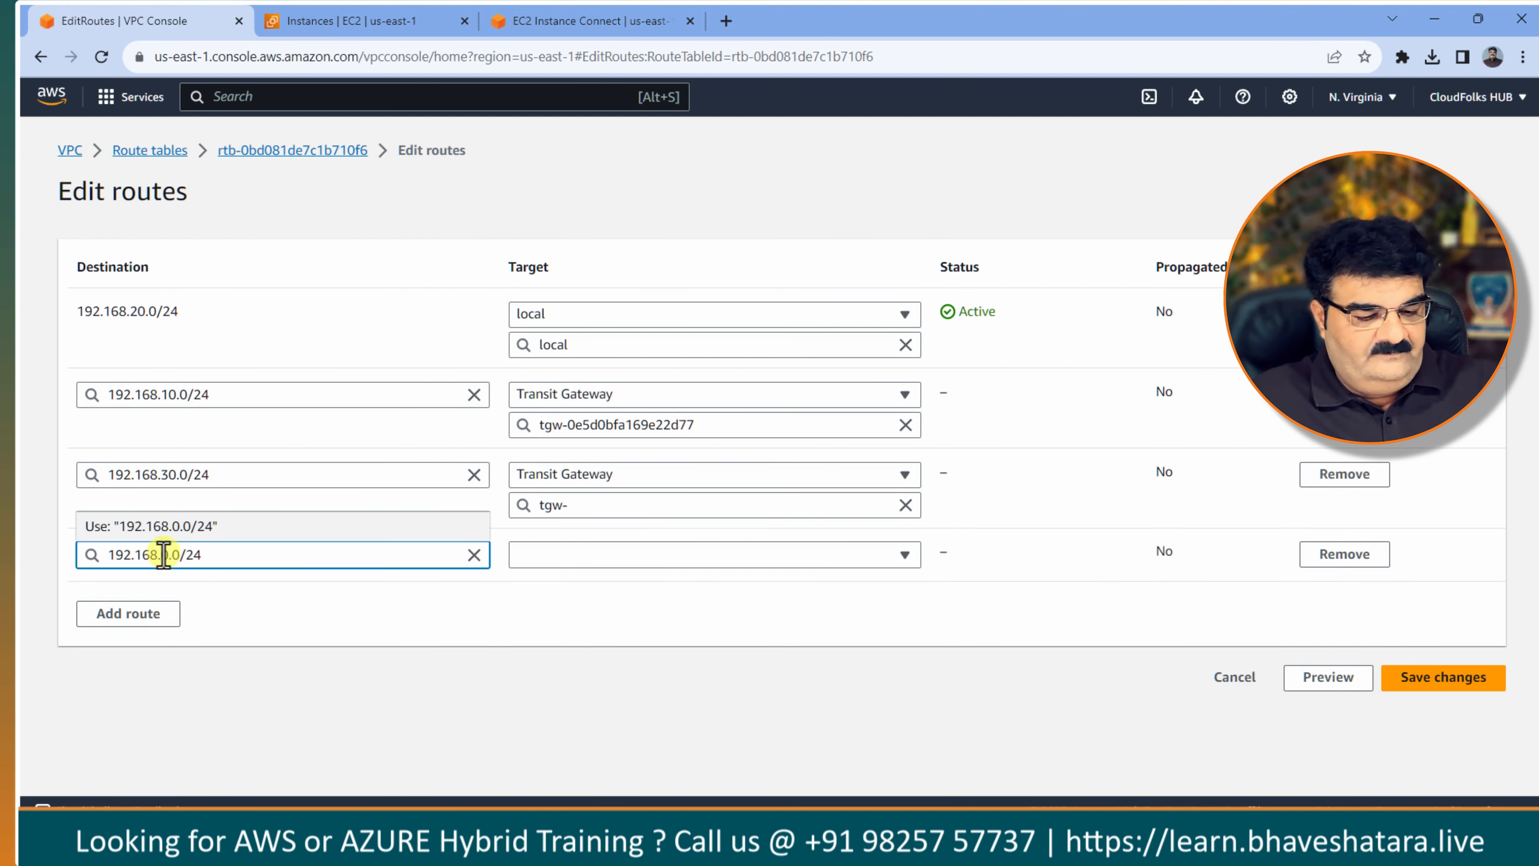
{"action": "left_click", "coordinate": [578, 556]}
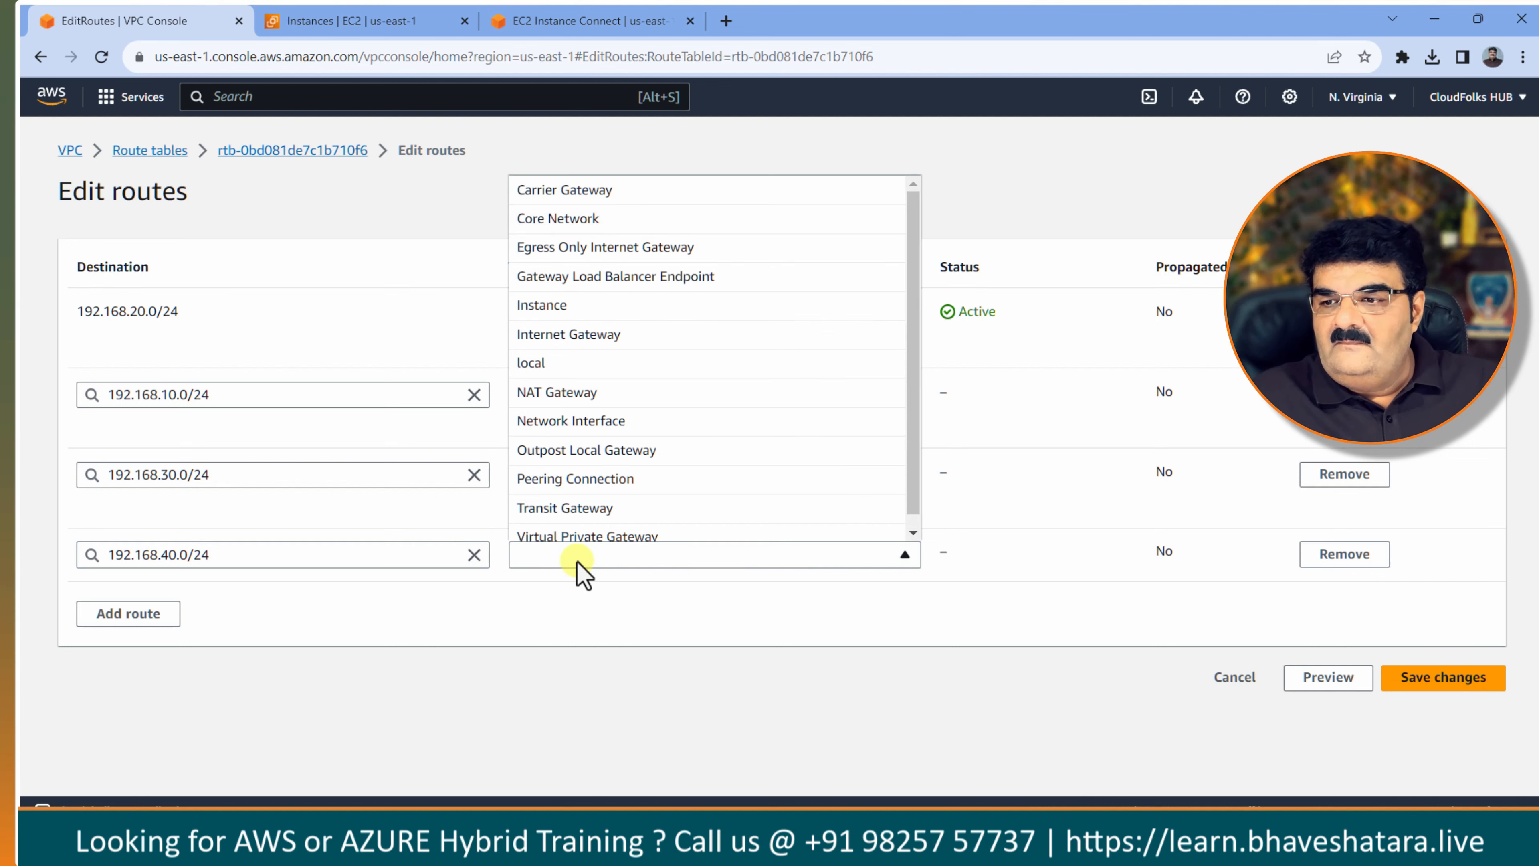
{"action": "left_click", "coordinate": [612, 495]}
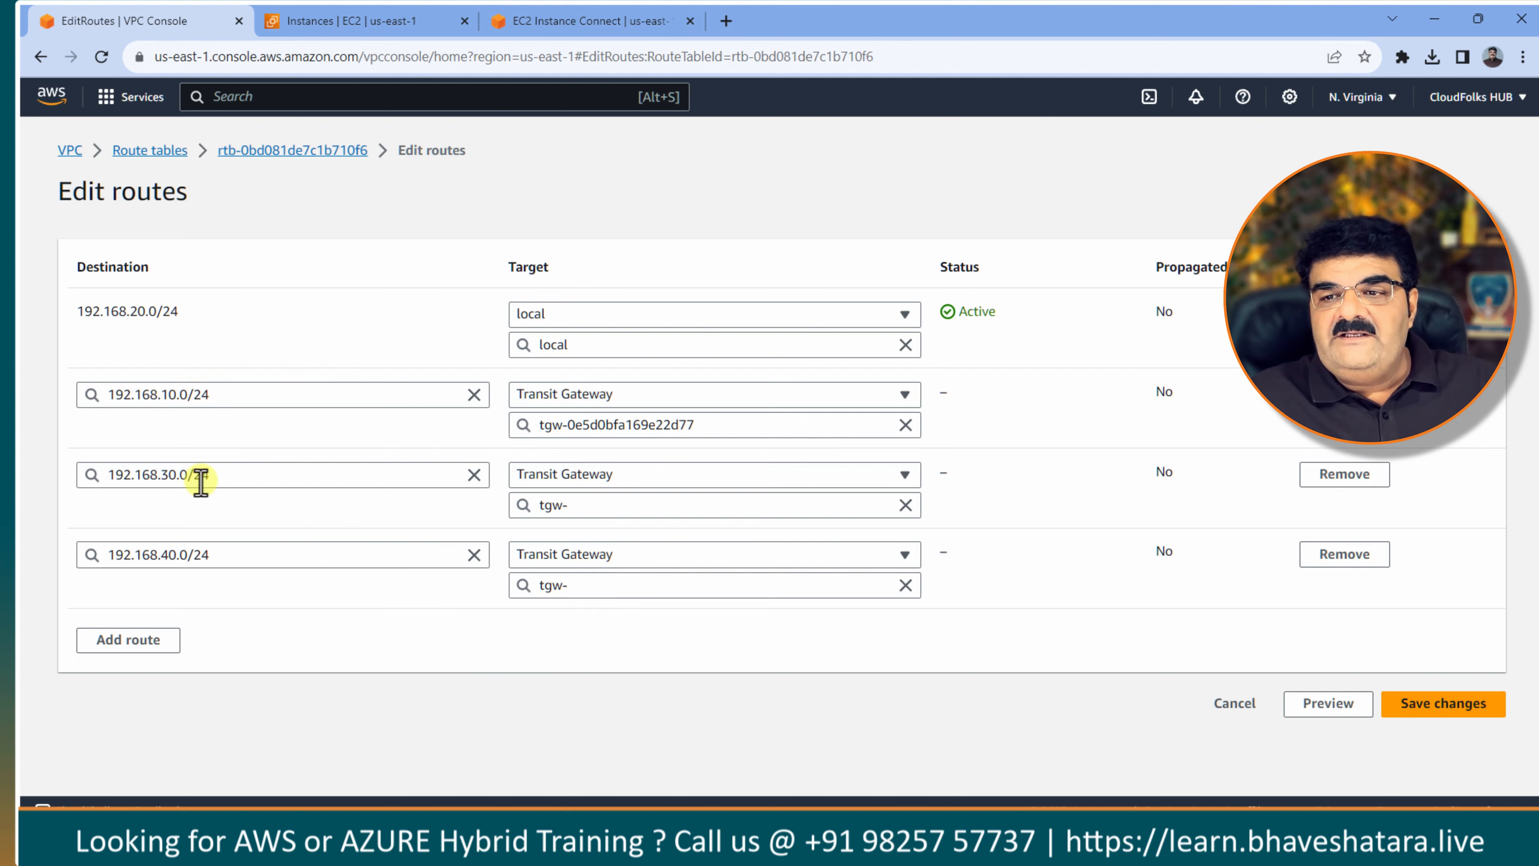
Set transit gateway tgw-0e5d0bfa169e22d77 as target of the 192.168.30.0/24 and 192.168.40.0/24 routes, and save VPC-B's route changes.
{"action": "left_click", "coordinate": [1473, 708]}
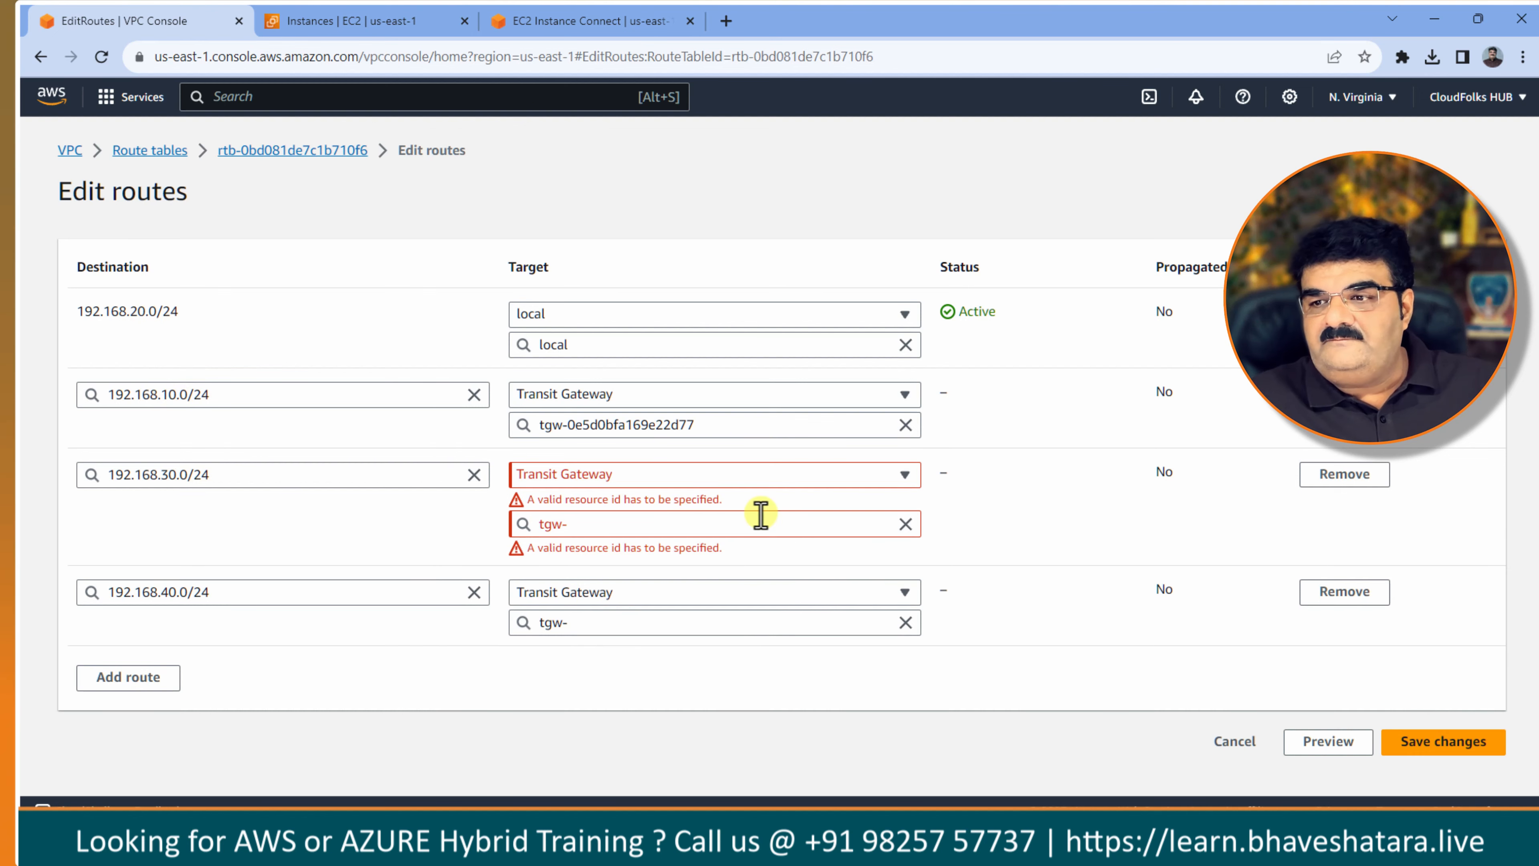
{"action": "left_click", "coordinate": [657, 517]}
{"action": "left_click", "coordinate": [698, 581]}
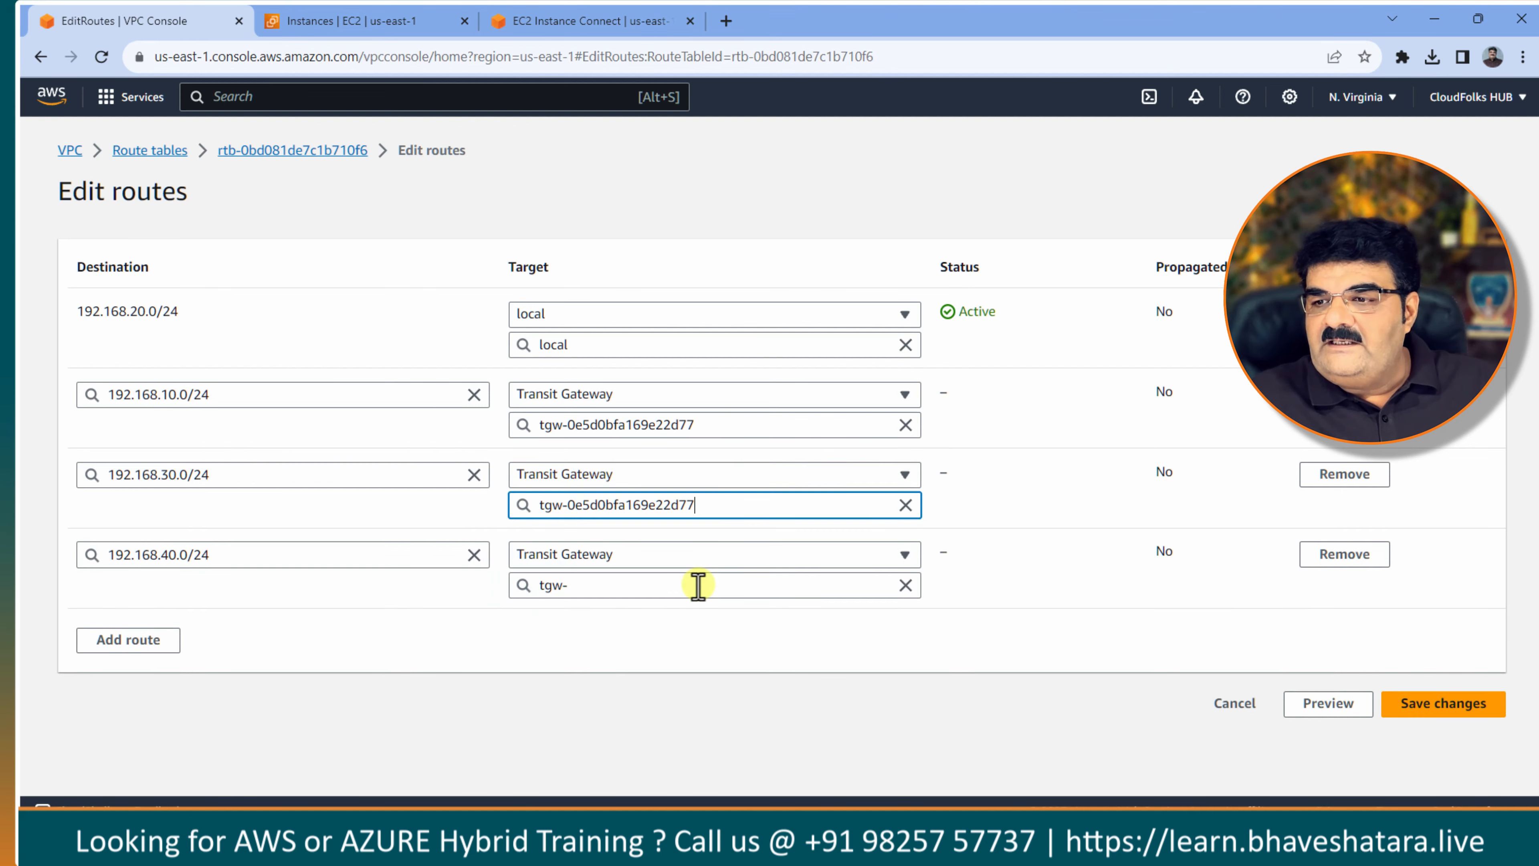
{"action": "left_click", "coordinate": [1457, 711]}
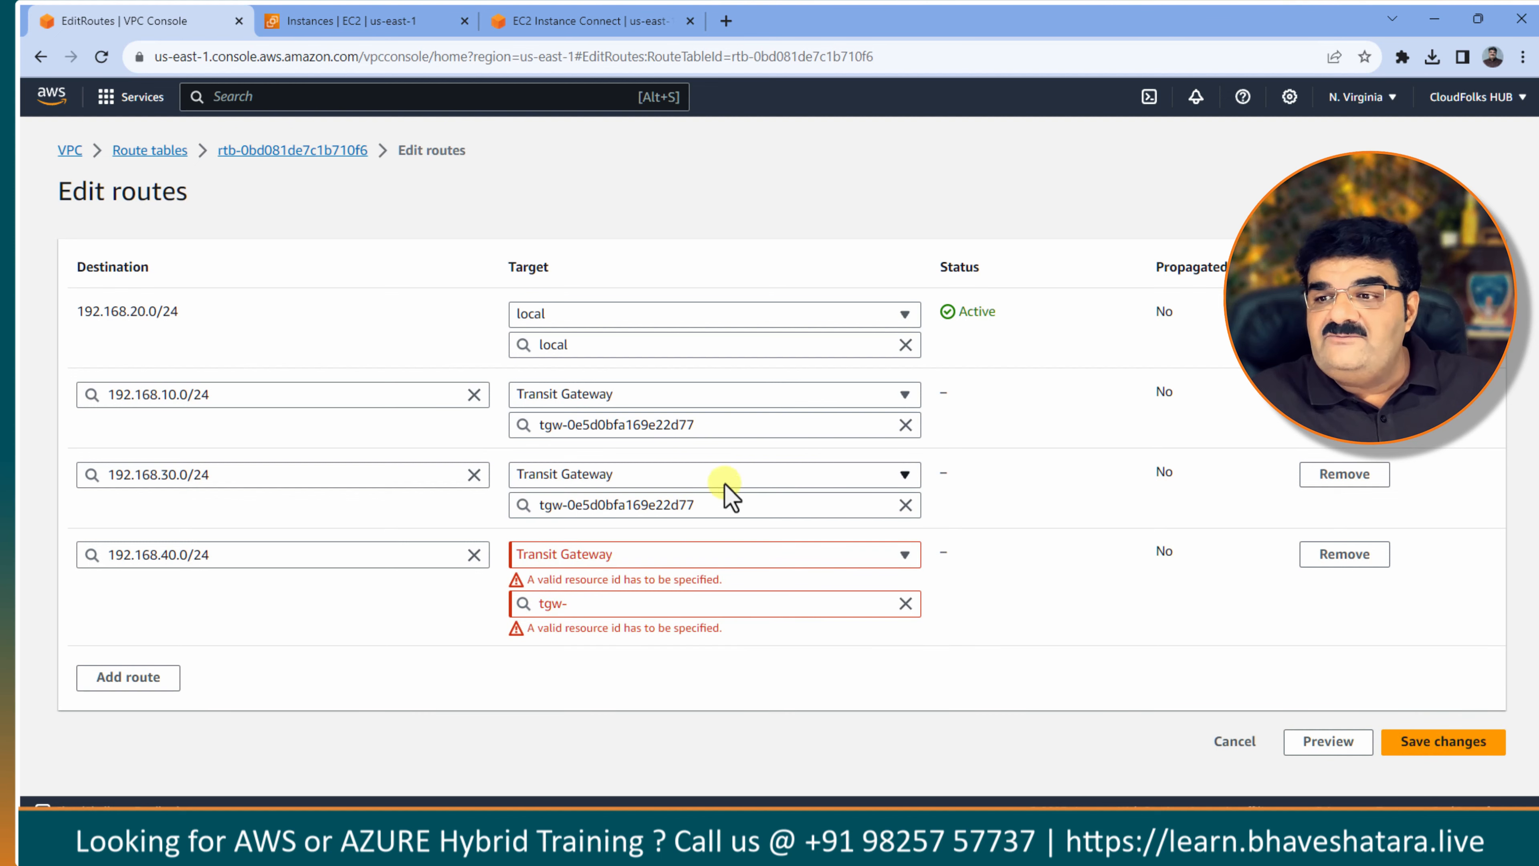
{"action": "left_click", "coordinate": [697, 602]}
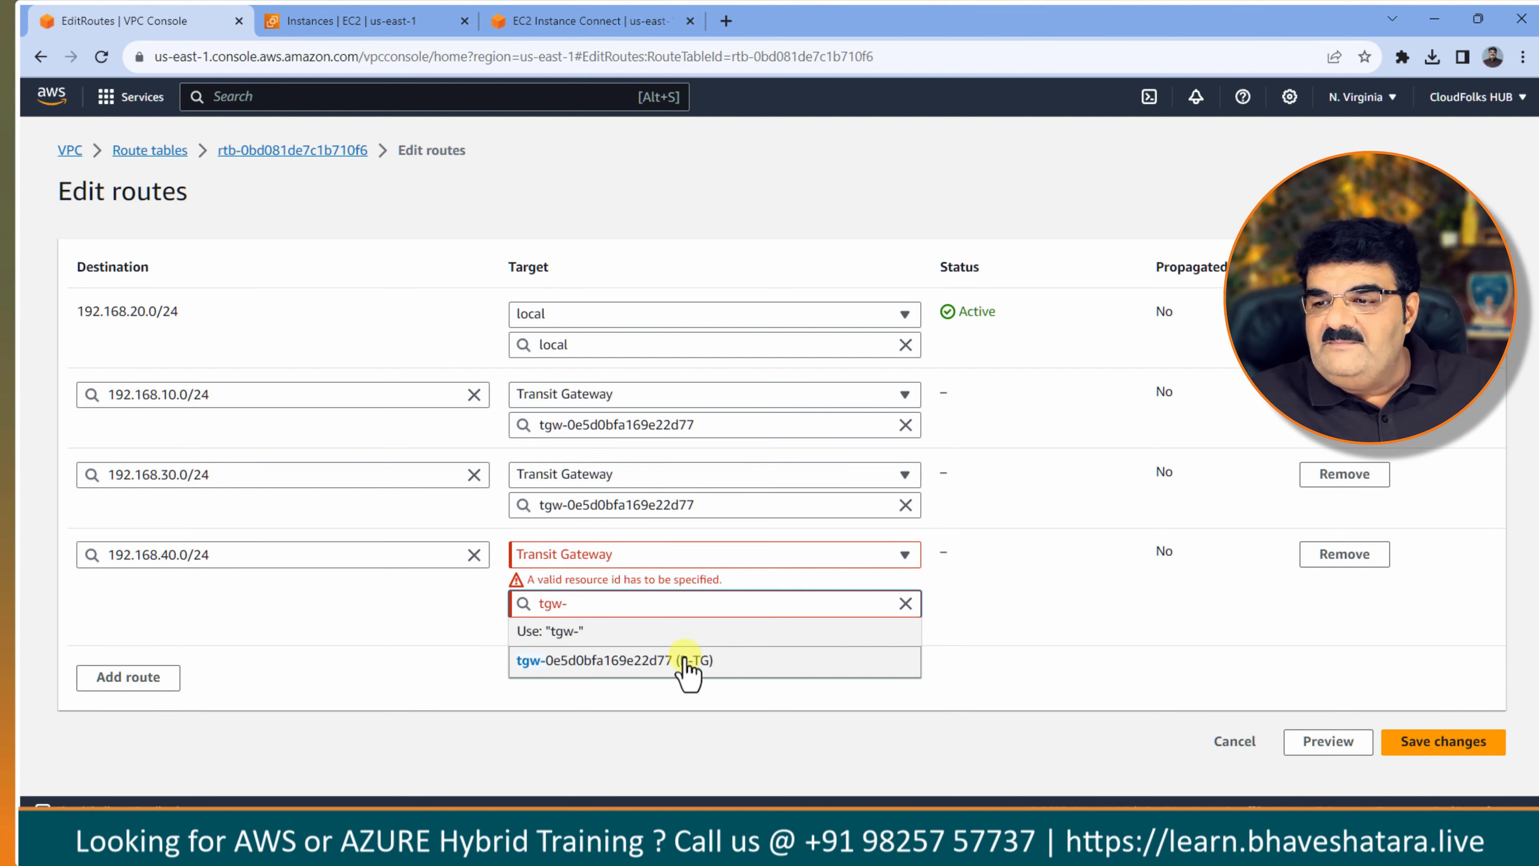
{"action": "left_click", "coordinate": [690, 663]}
{"action": "left_click", "coordinate": [1454, 711]}
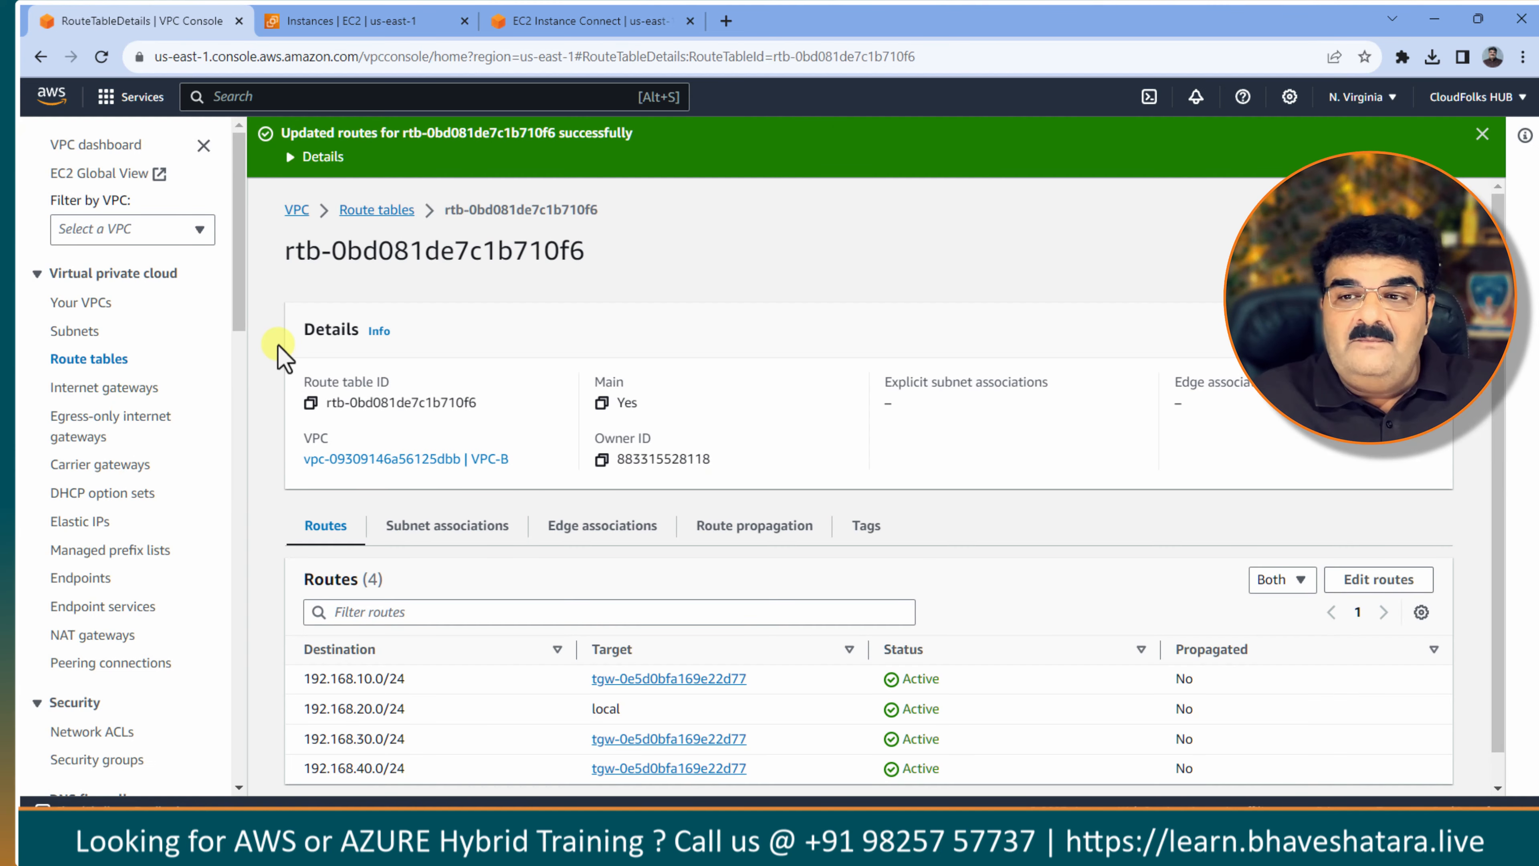
Look up the VPC that route table rtb-0862281e41b85fef9 belongs to and view that VPC's details.
{"action": "left_click", "coordinate": [94, 360]}
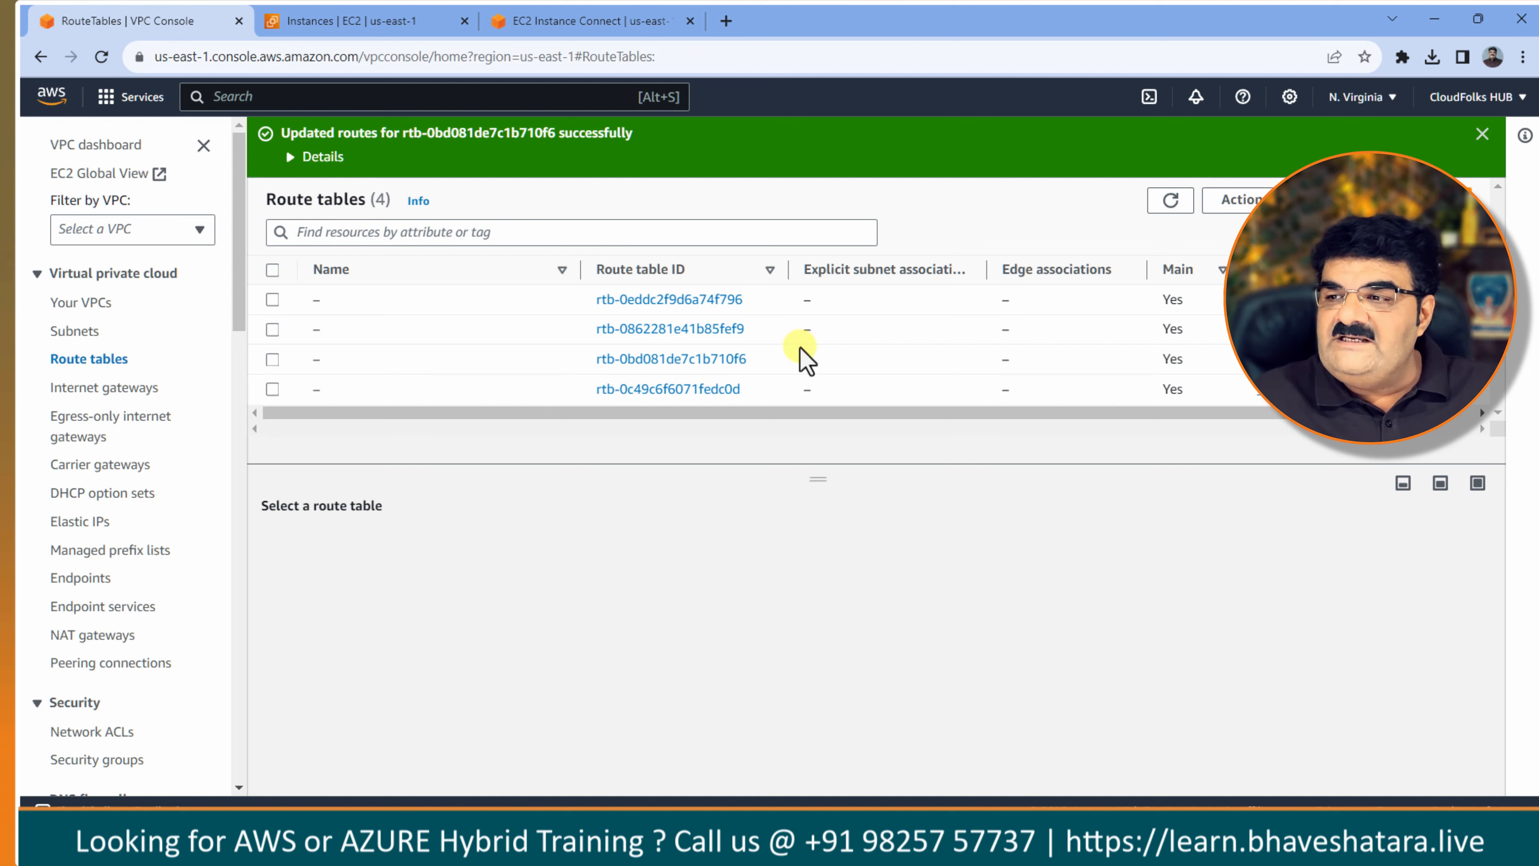
{"action": "left_click_drag", "start_coordinate": [800, 347], "coordinate": [803, 364]}
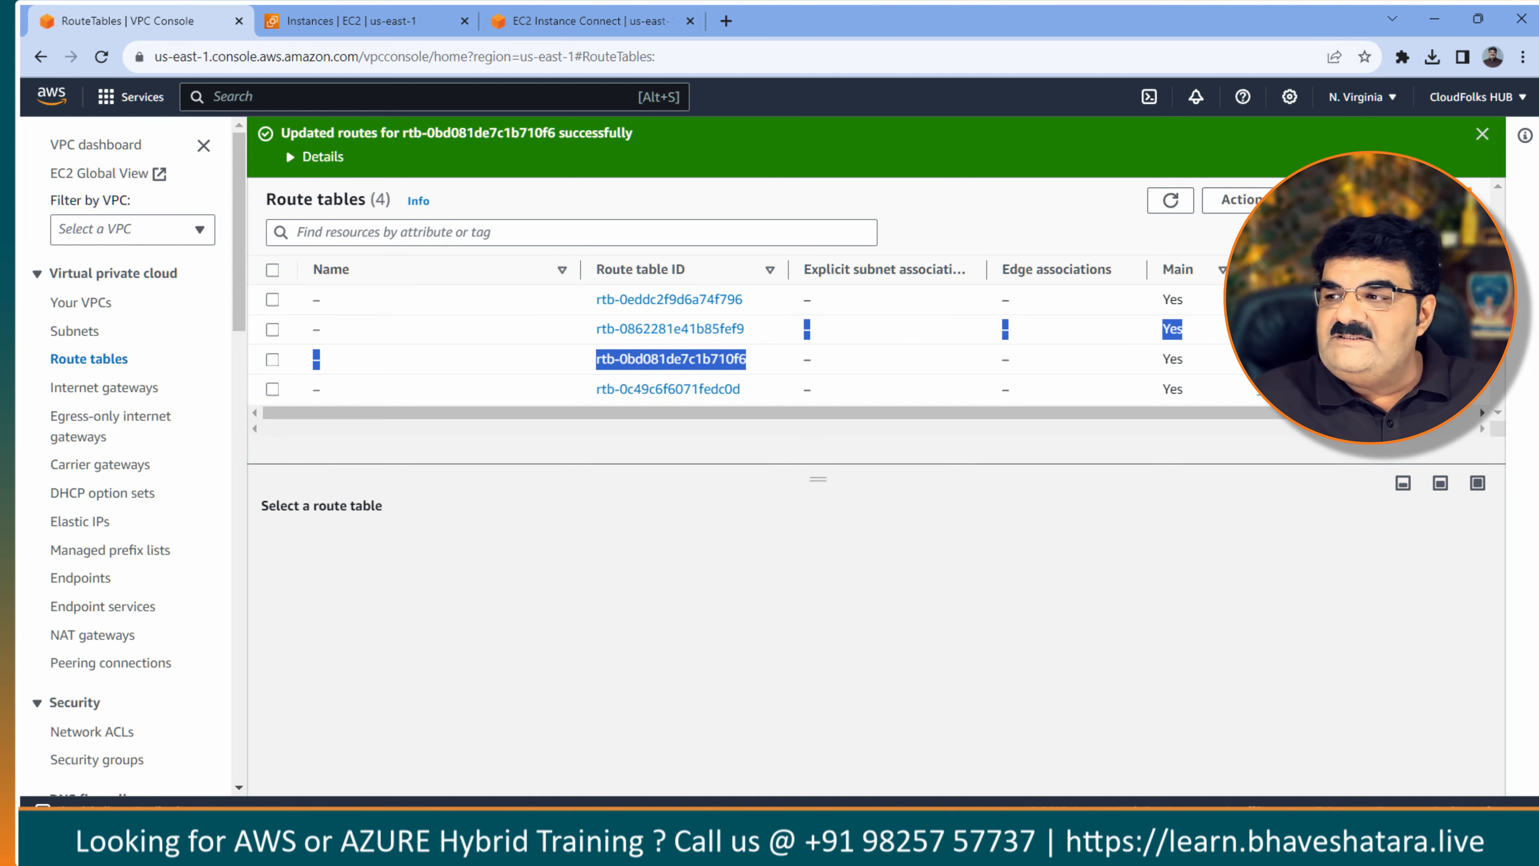
{"action": "left_click", "coordinate": [1321, 330]}
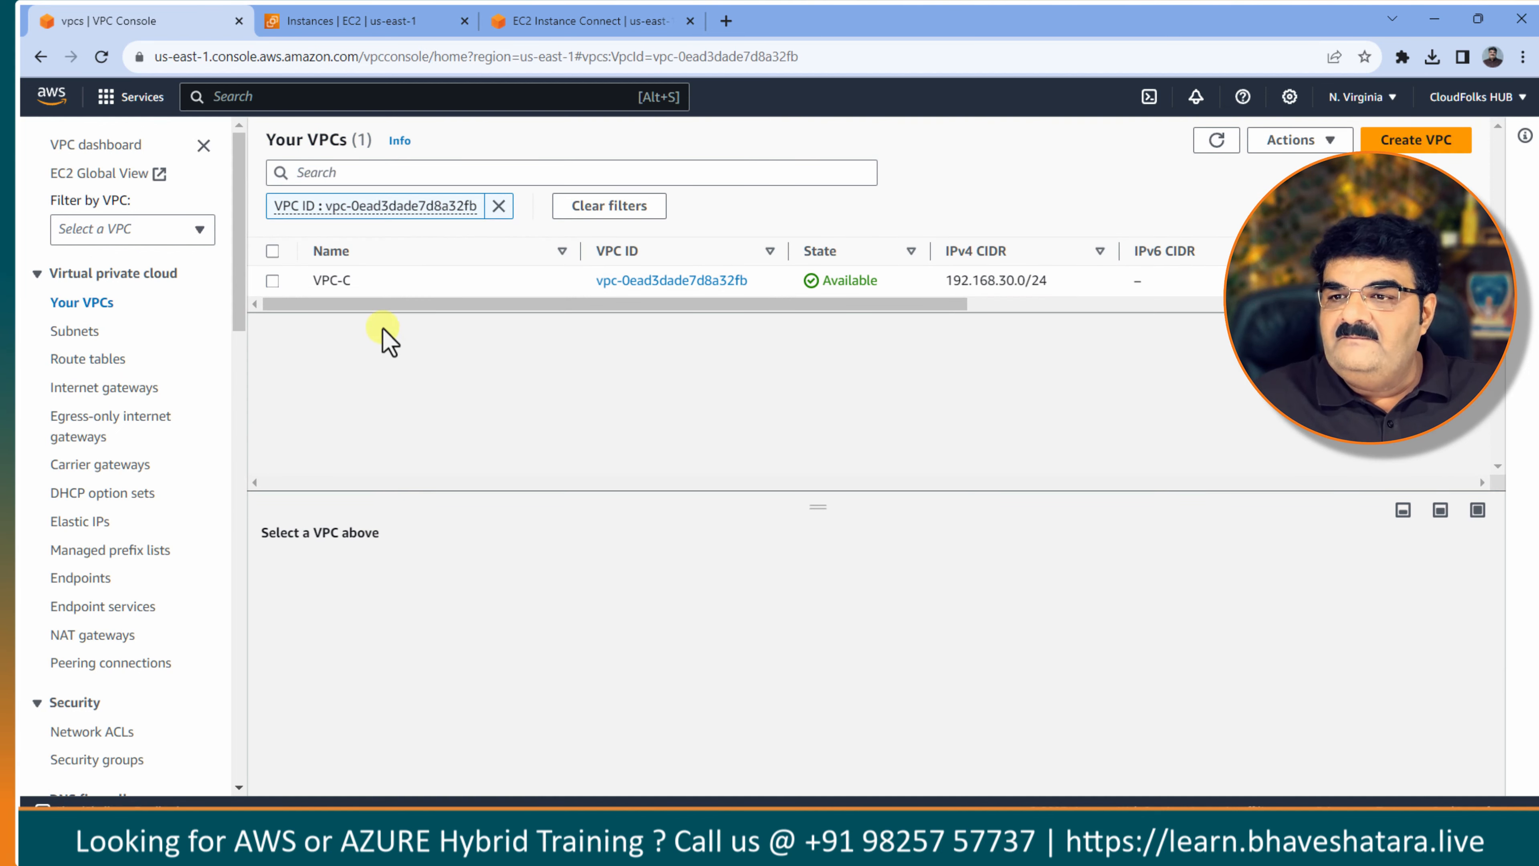
{"action": "left_click", "coordinate": [272, 281]}
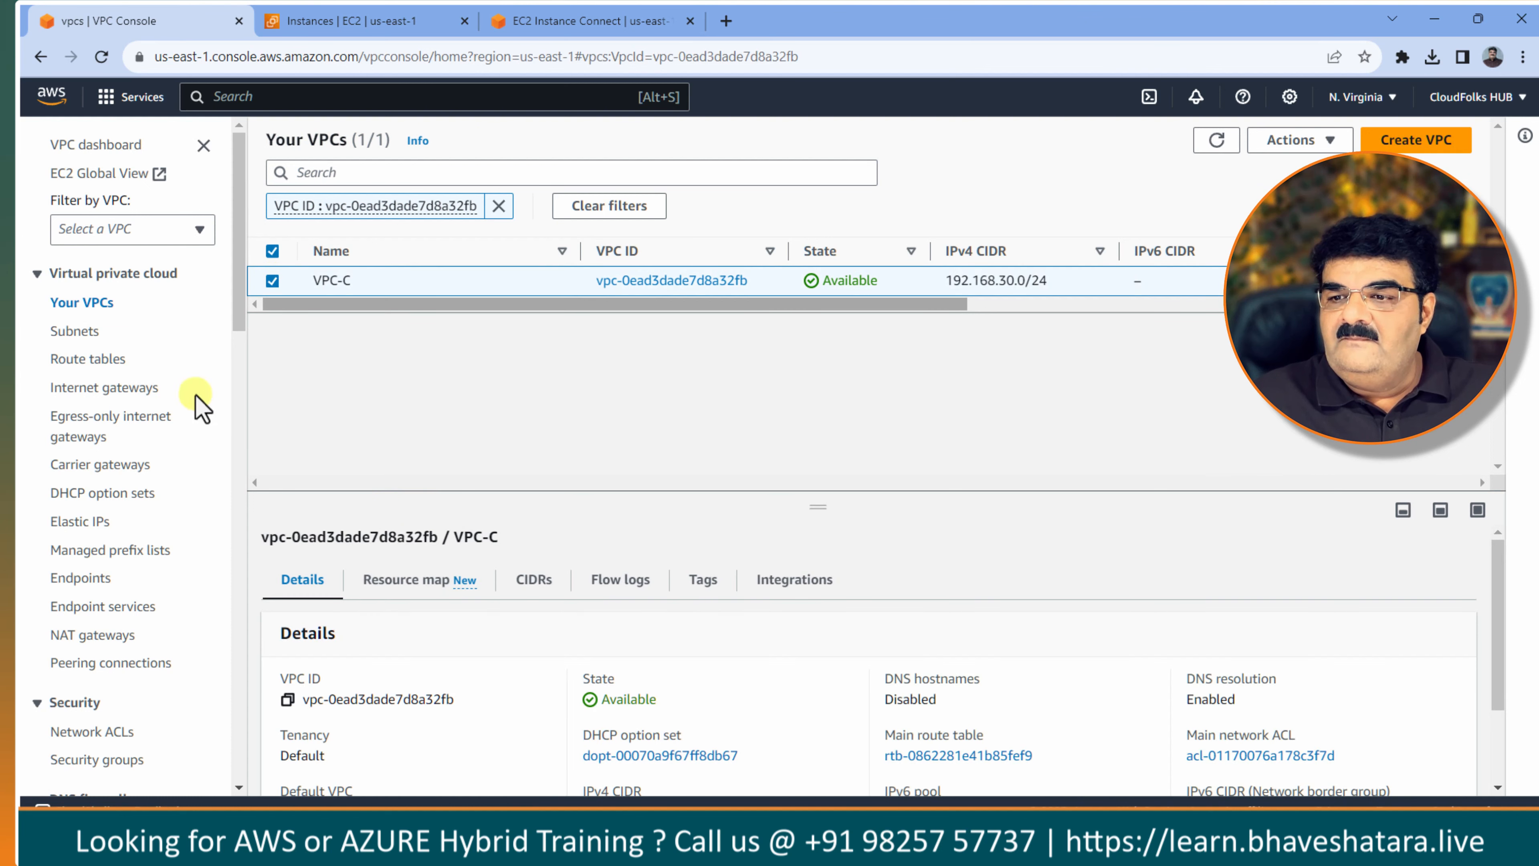
Show the routes of VPC-C's route table rtb-0862281e41b85fef9 and open them for editing.
{"action": "left_click", "coordinate": [108, 363]}
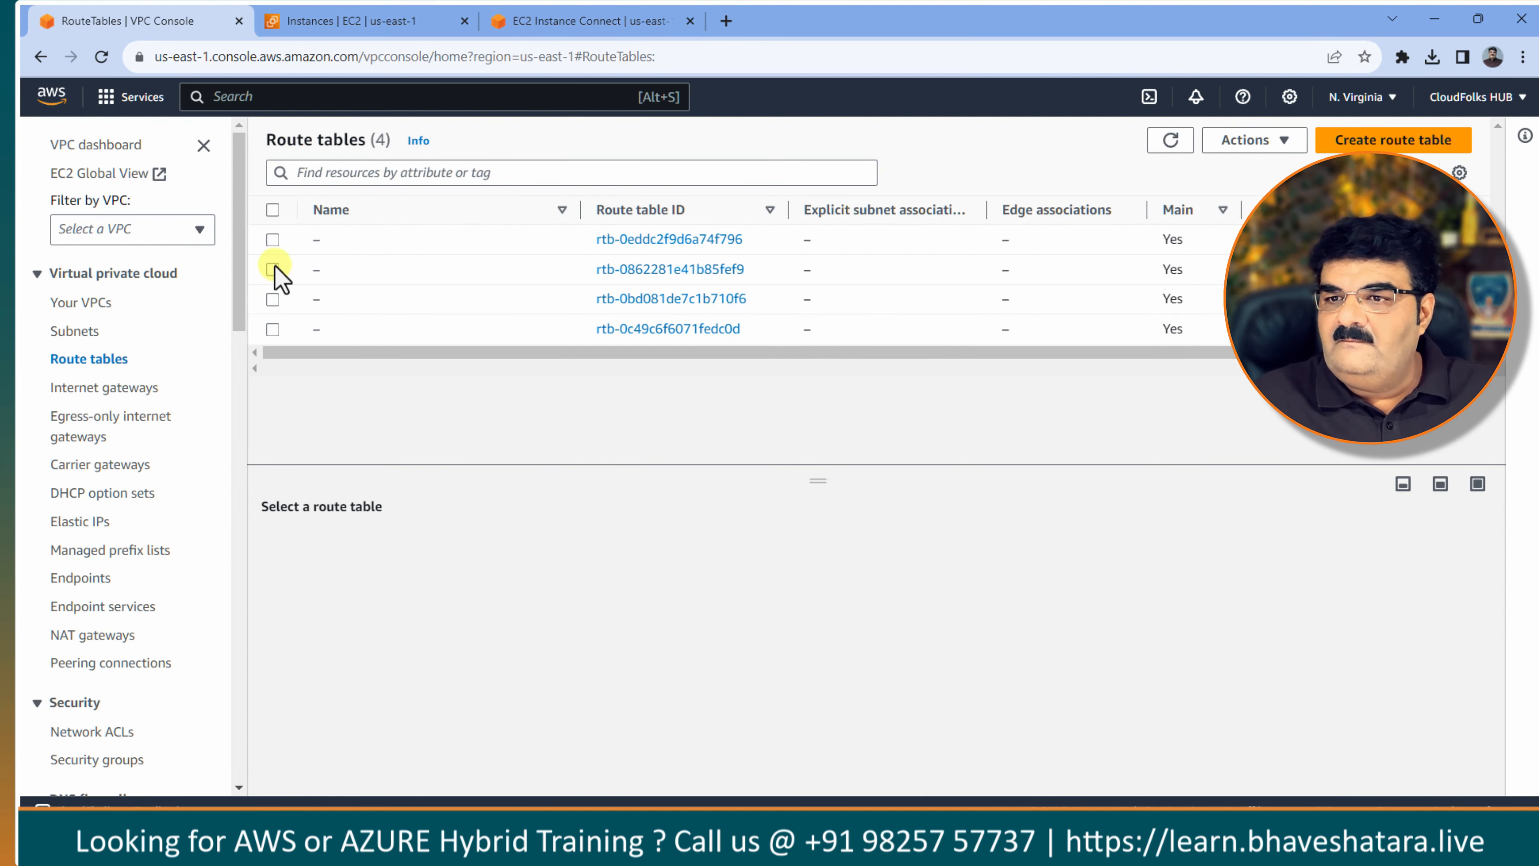
{"action": "left_click", "coordinate": [273, 269]}
{"action": "left_click", "coordinate": [388, 546]}
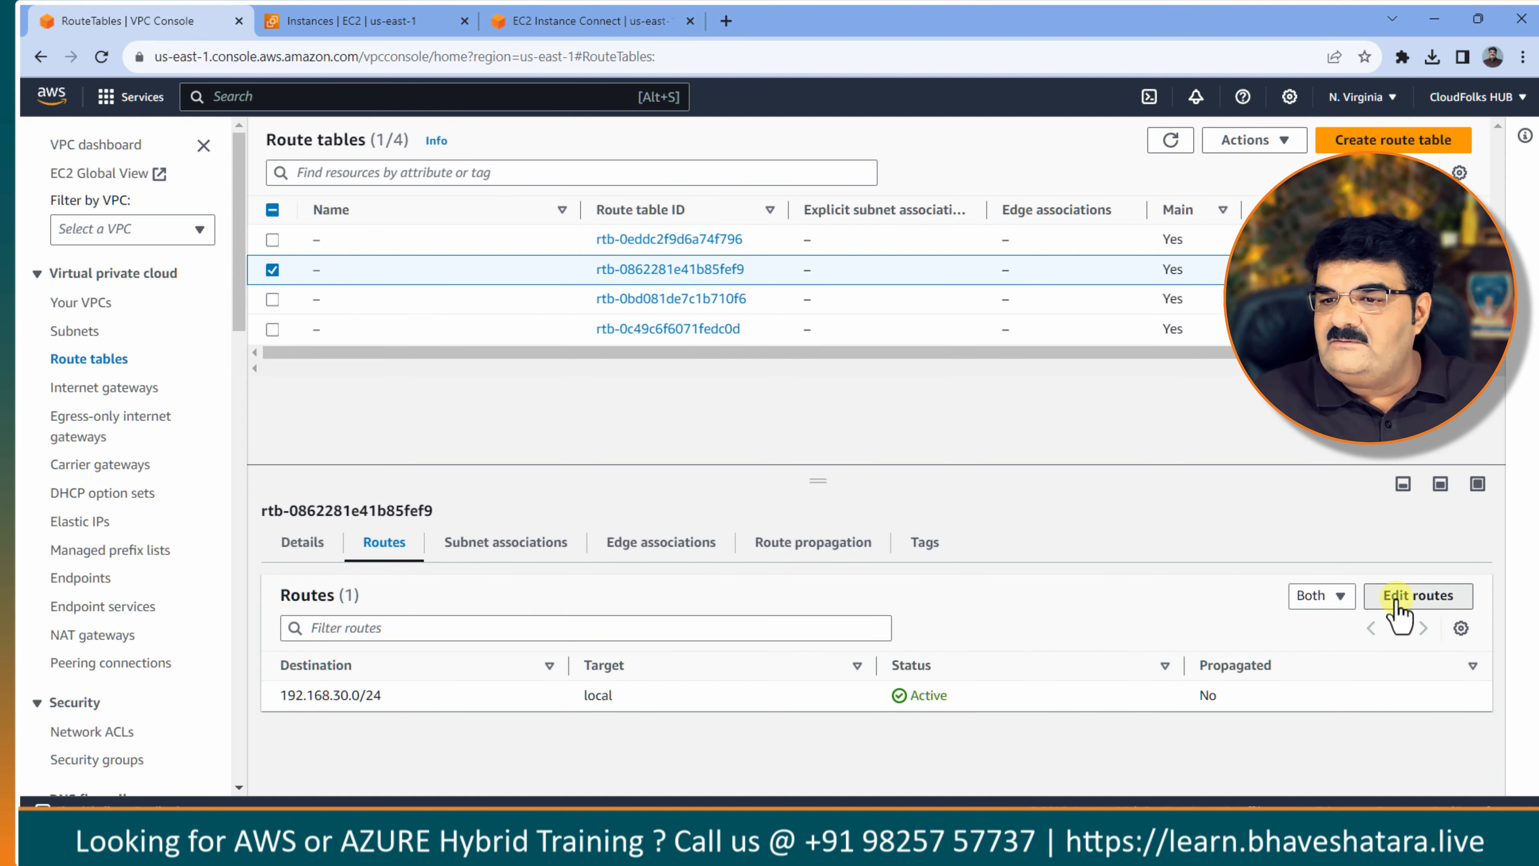
{"action": "left_click", "coordinate": [1412, 595]}
Add a route for 192.168.10.0/24 to VPC-C's route table, targeting transit gateway tgw-0e5d0bfa169e22d77.
{"action": "left_click", "coordinate": [125, 400]}
{"action": "left_click", "coordinate": [158, 395]}
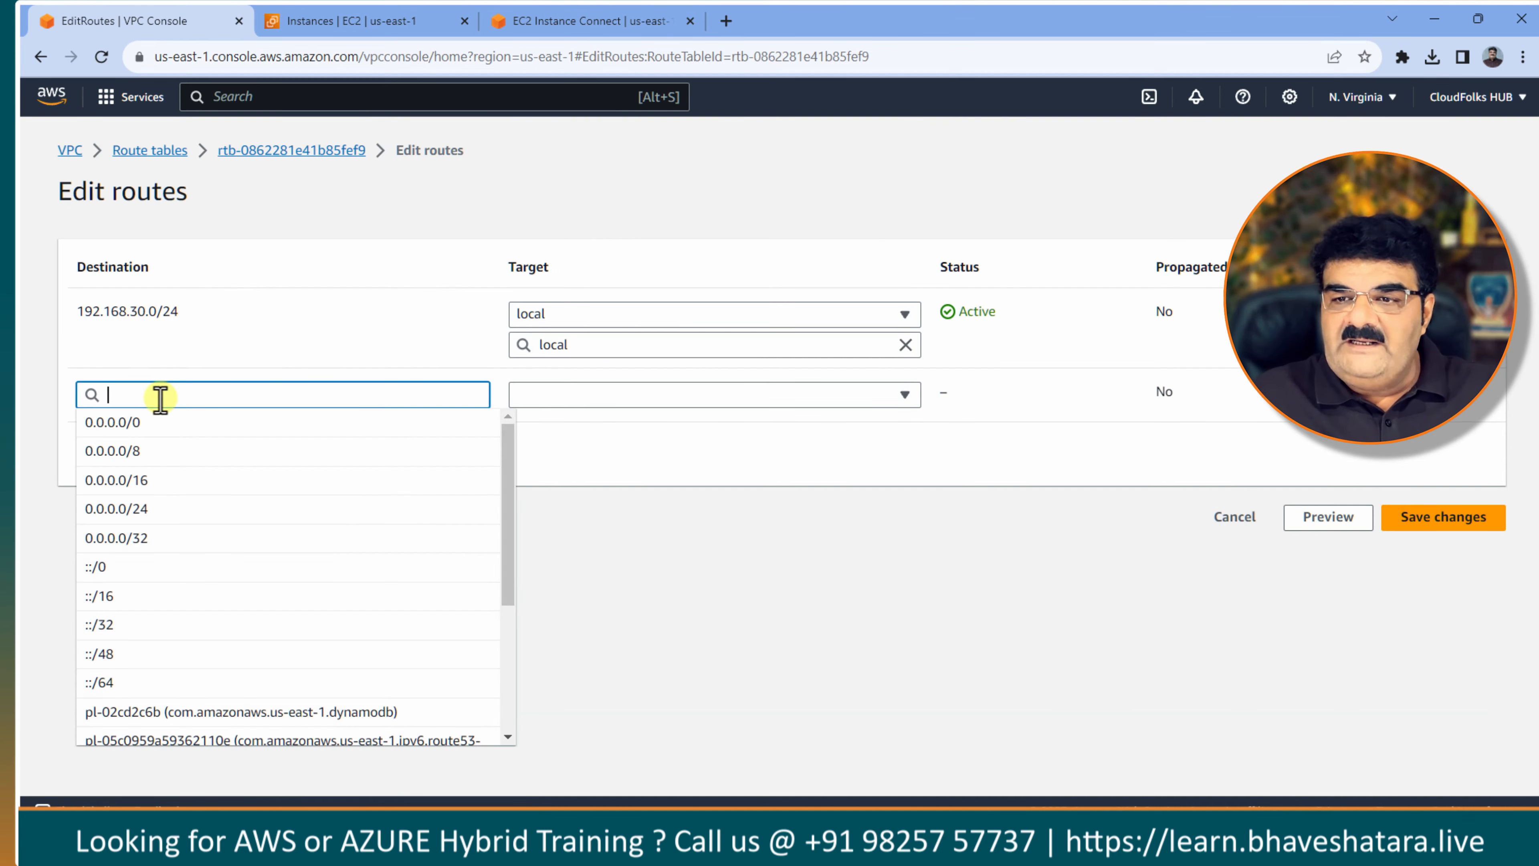
{"action": "type", "text": "192.168.10.0/24"}
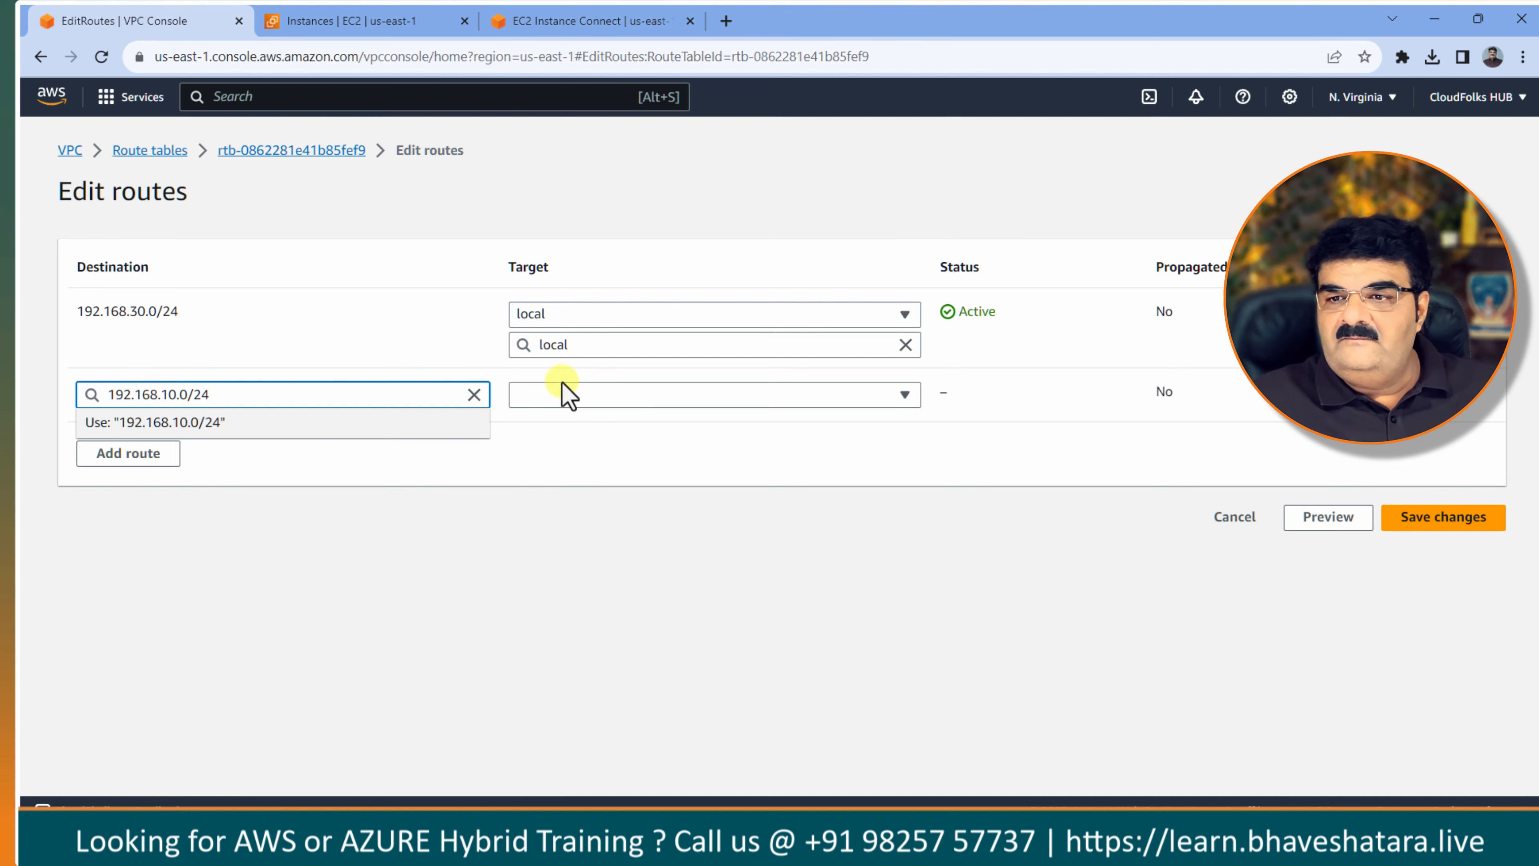
{"action": "left_click", "coordinate": [568, 393]}
{"action": "scroll", "coordinate": [643, 698], "scroll_direction": "down", "scroll_amount": 1}
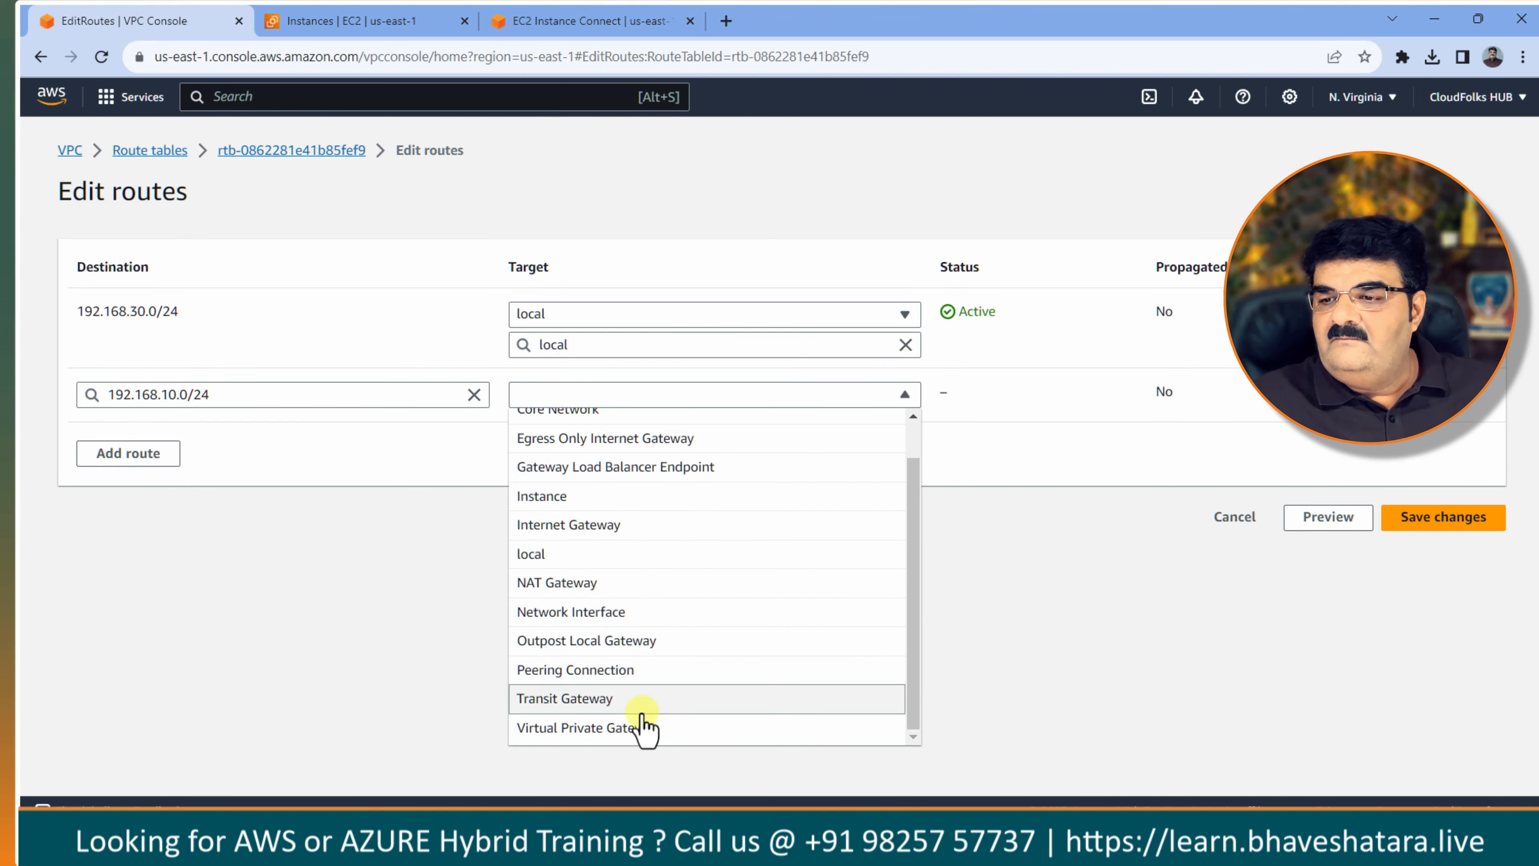
{"action": "left_click", "coordinate": [649, 705]}
{"action": "left_click", "coordinate": [661, 435]}
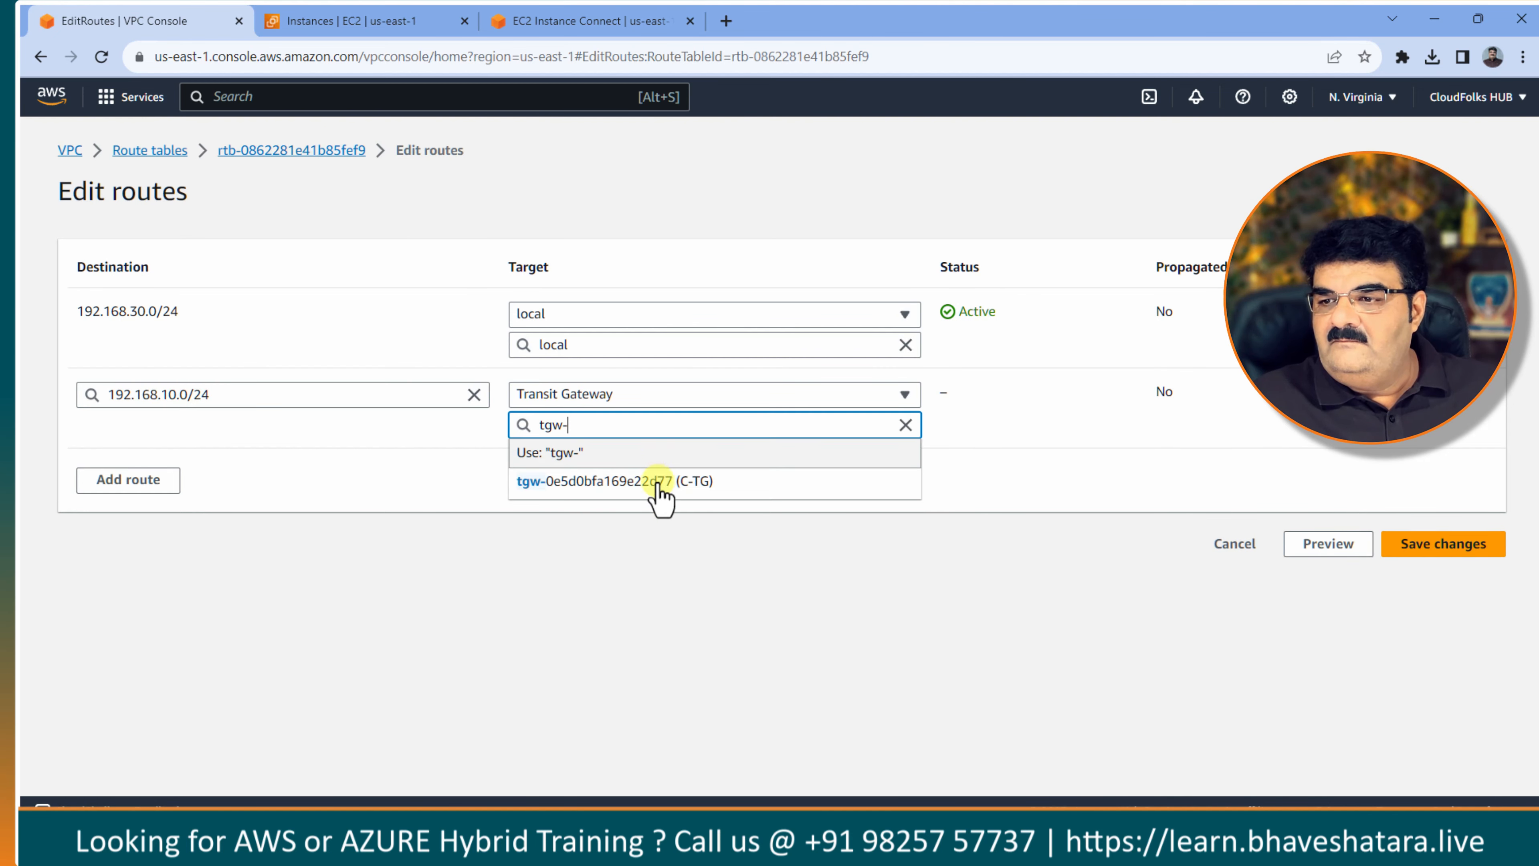
{"action": "left_click", "coordinate": [658, 489]}
Add a route for 192.168.20.0/24 to VPC-C's route table, targeting transit gateway tgw-0e5d0bfa169e22d77.
{"action": "left_click", "coordinate": [156, 488]}
{"action": "left_click", "coordinate": [168, 475]}
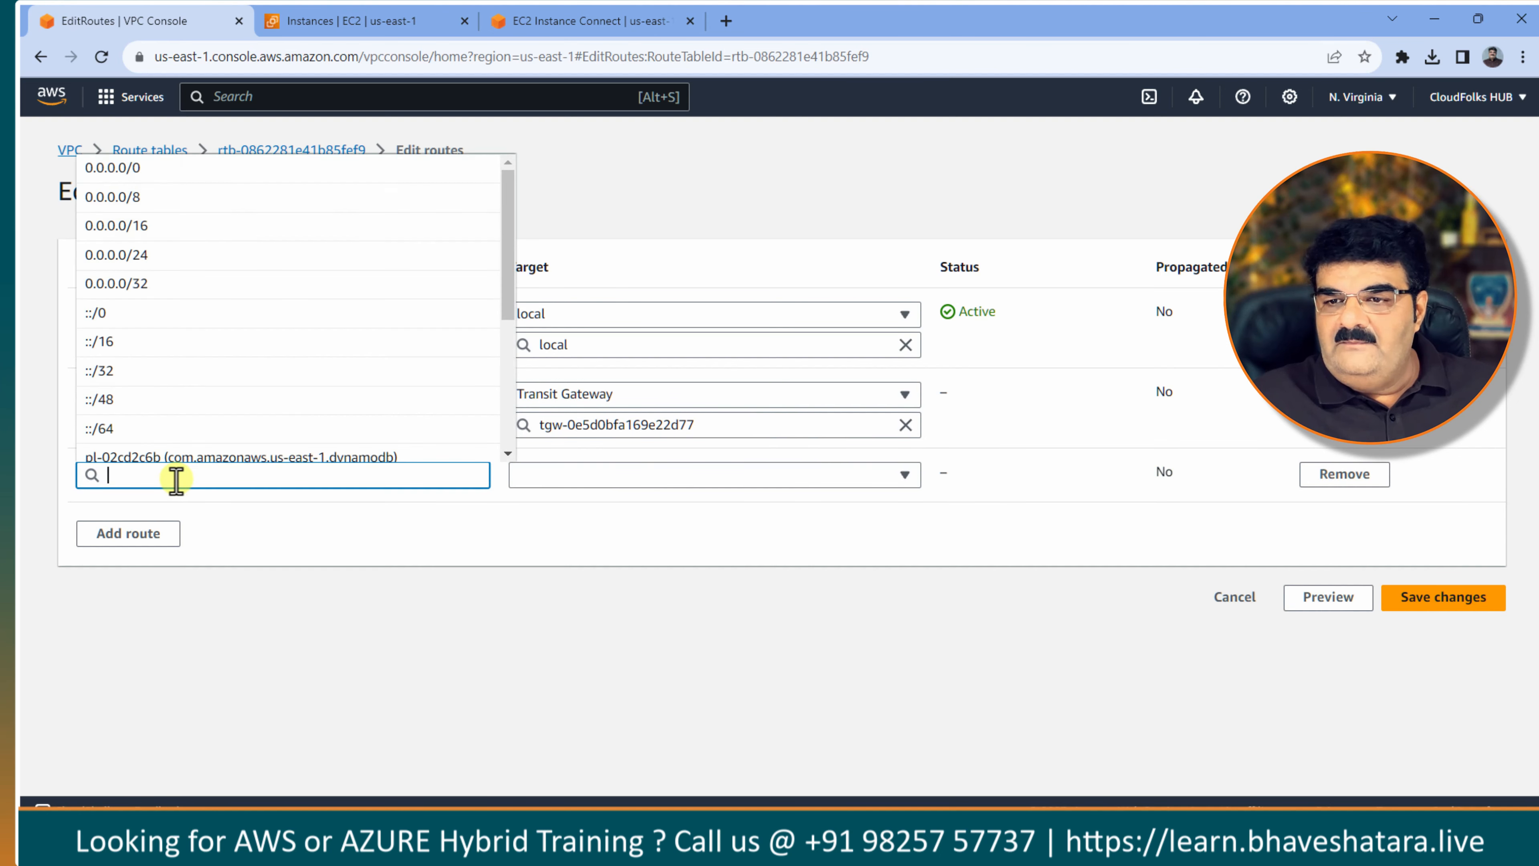
{"action": "type", "text": "192.168.10.0/24"}
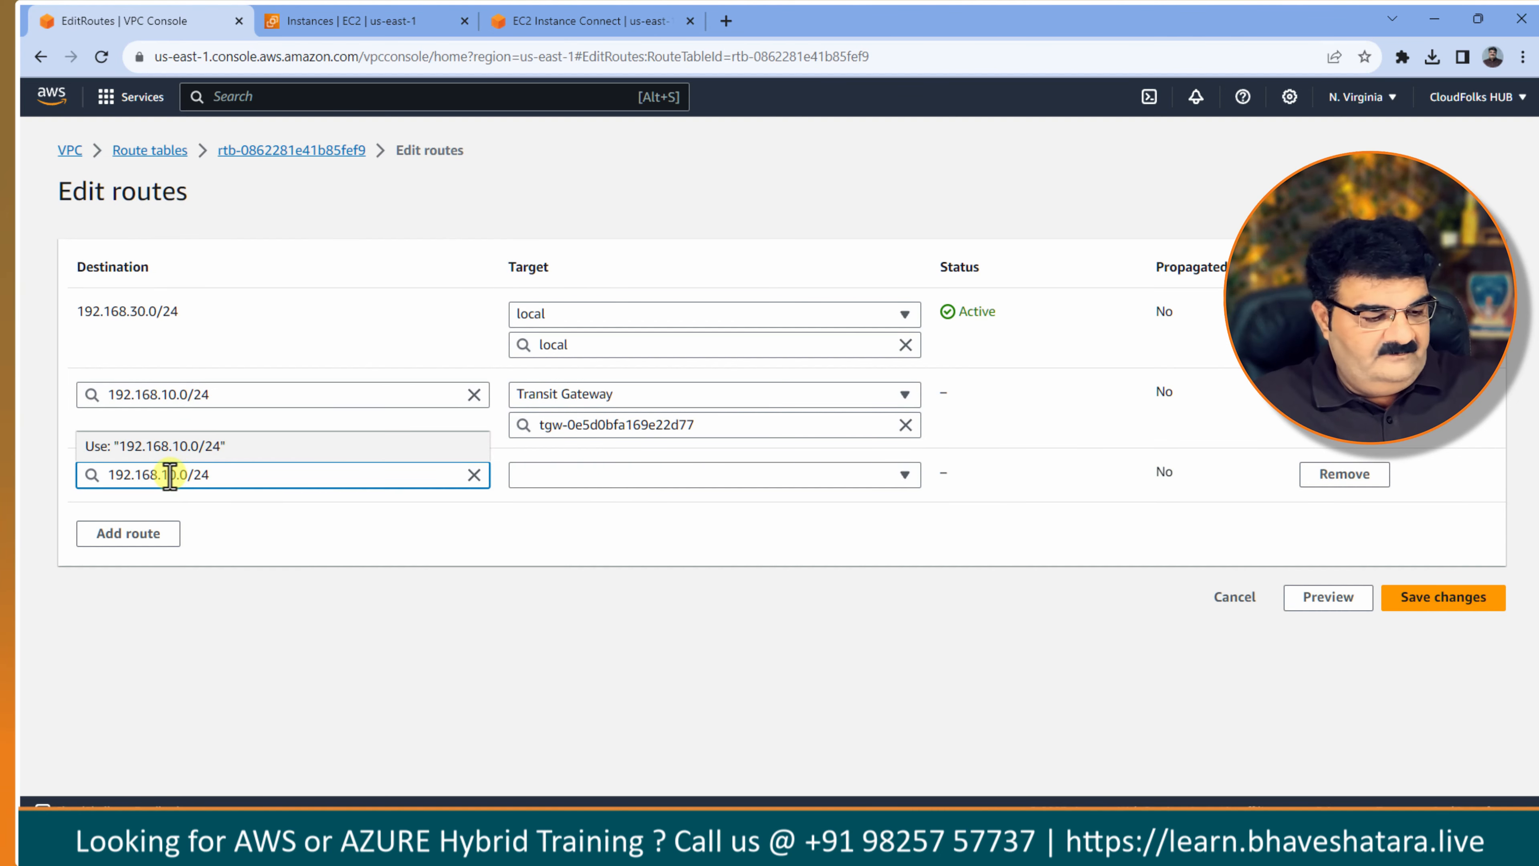
{"action": "type", "text": "2"}
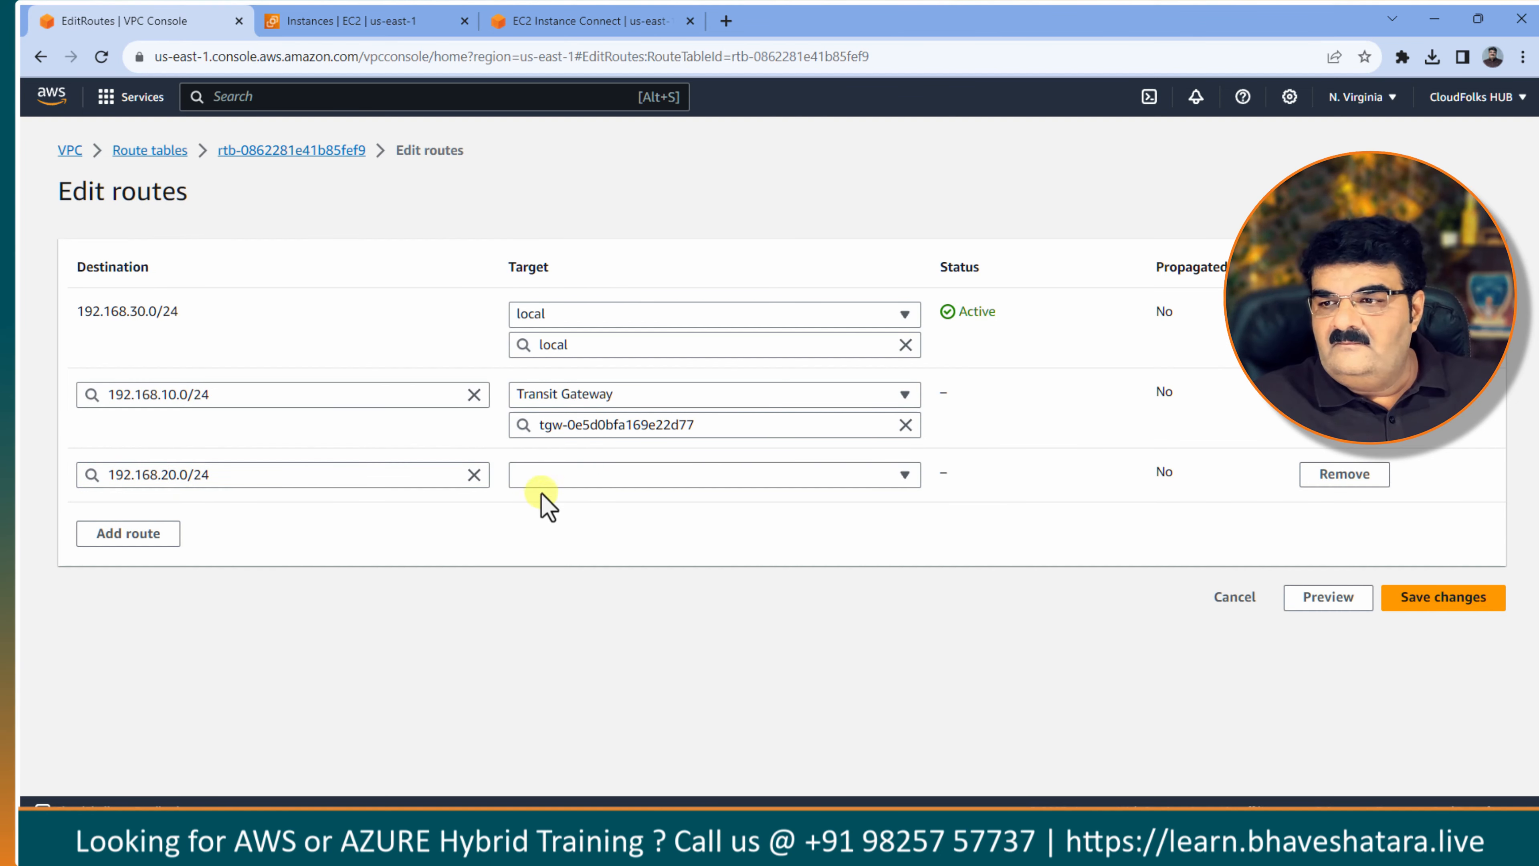
{"action": "left_click", "coordinate": [570, 473]}
{"action": "scroll", "coordinate": [653, 450], "scroll_direction": "down", "scroll_amount": 1}
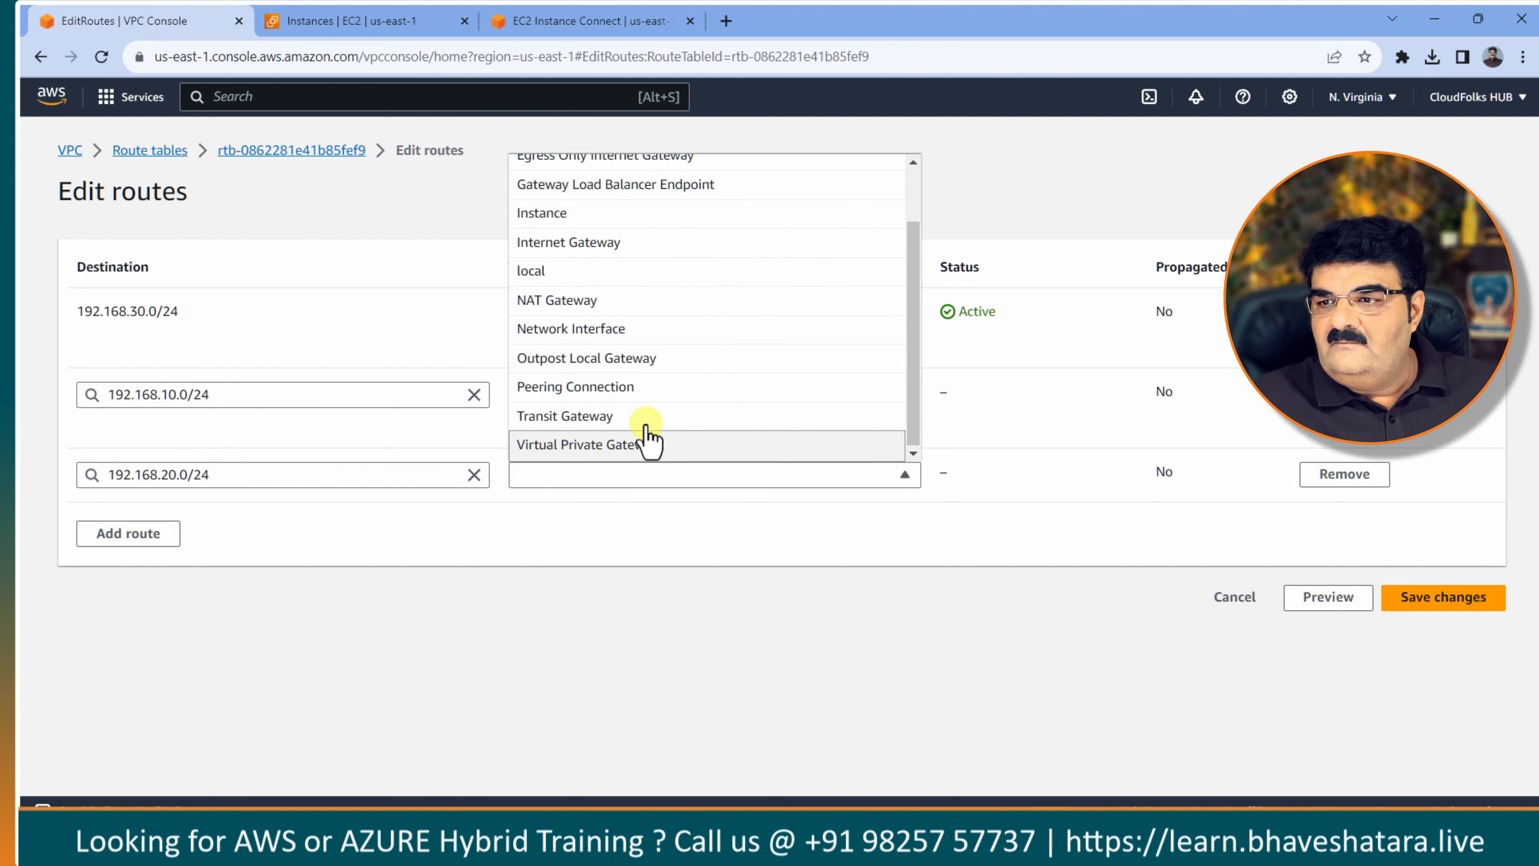
{"action": "left_click", "coordinate": [646, 425]}
{"action": "left_click", "coordinate": [647, 512]}
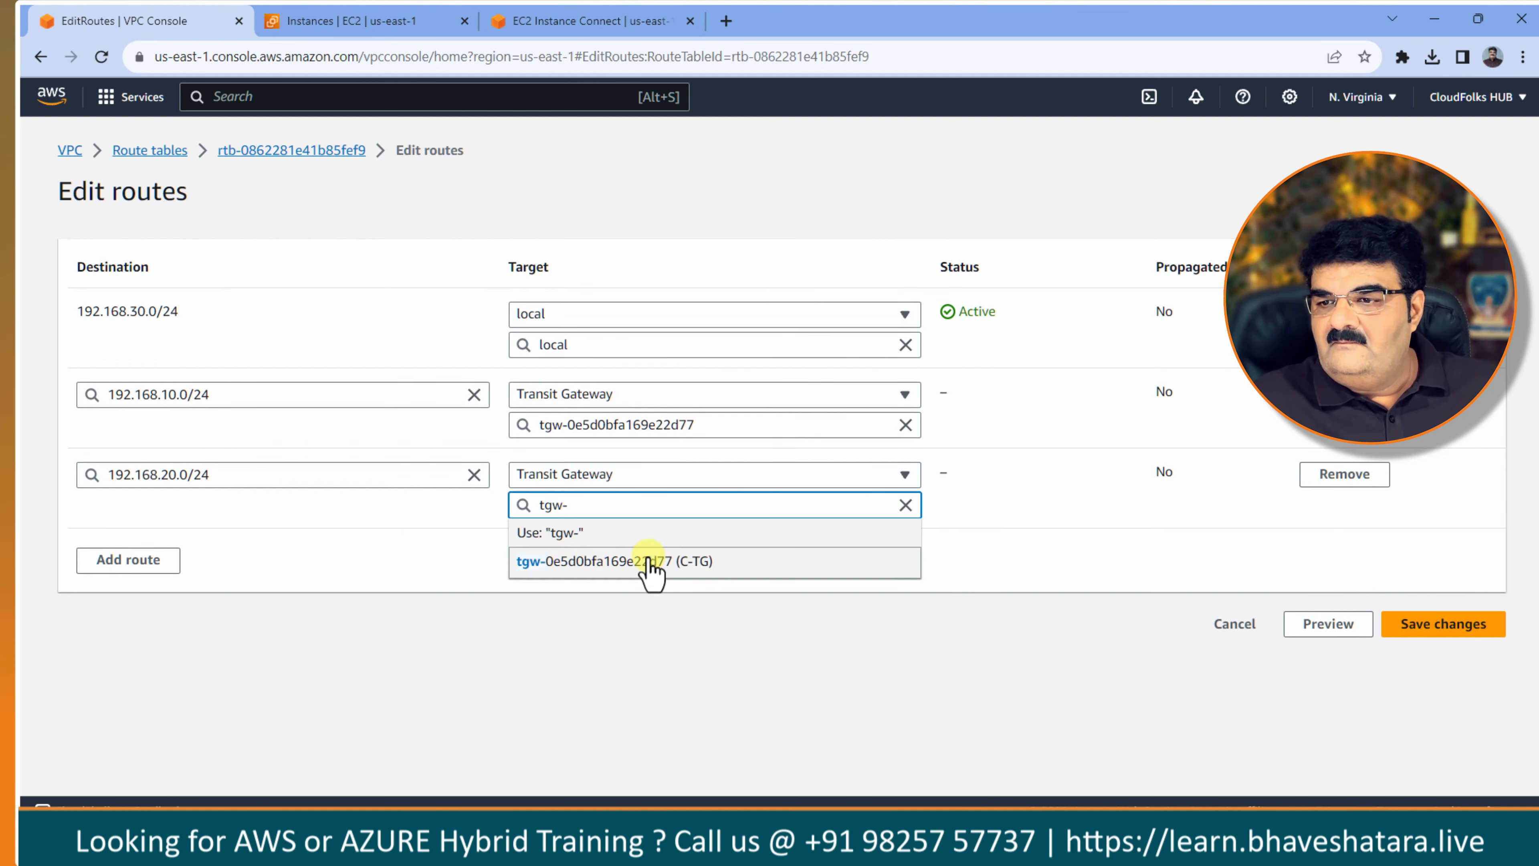
{"action": "left_click", "coordinate": [647, 564]}
Add a 192.168.40.0/24 route targeting transit gateway tgw-0e5d0bfa169e22d77, and save VPC-C's route changes.
{"action": "left_click", "coordinate": [125, 558]}
{"action": "left_click", "coordinate": [155, 553]}
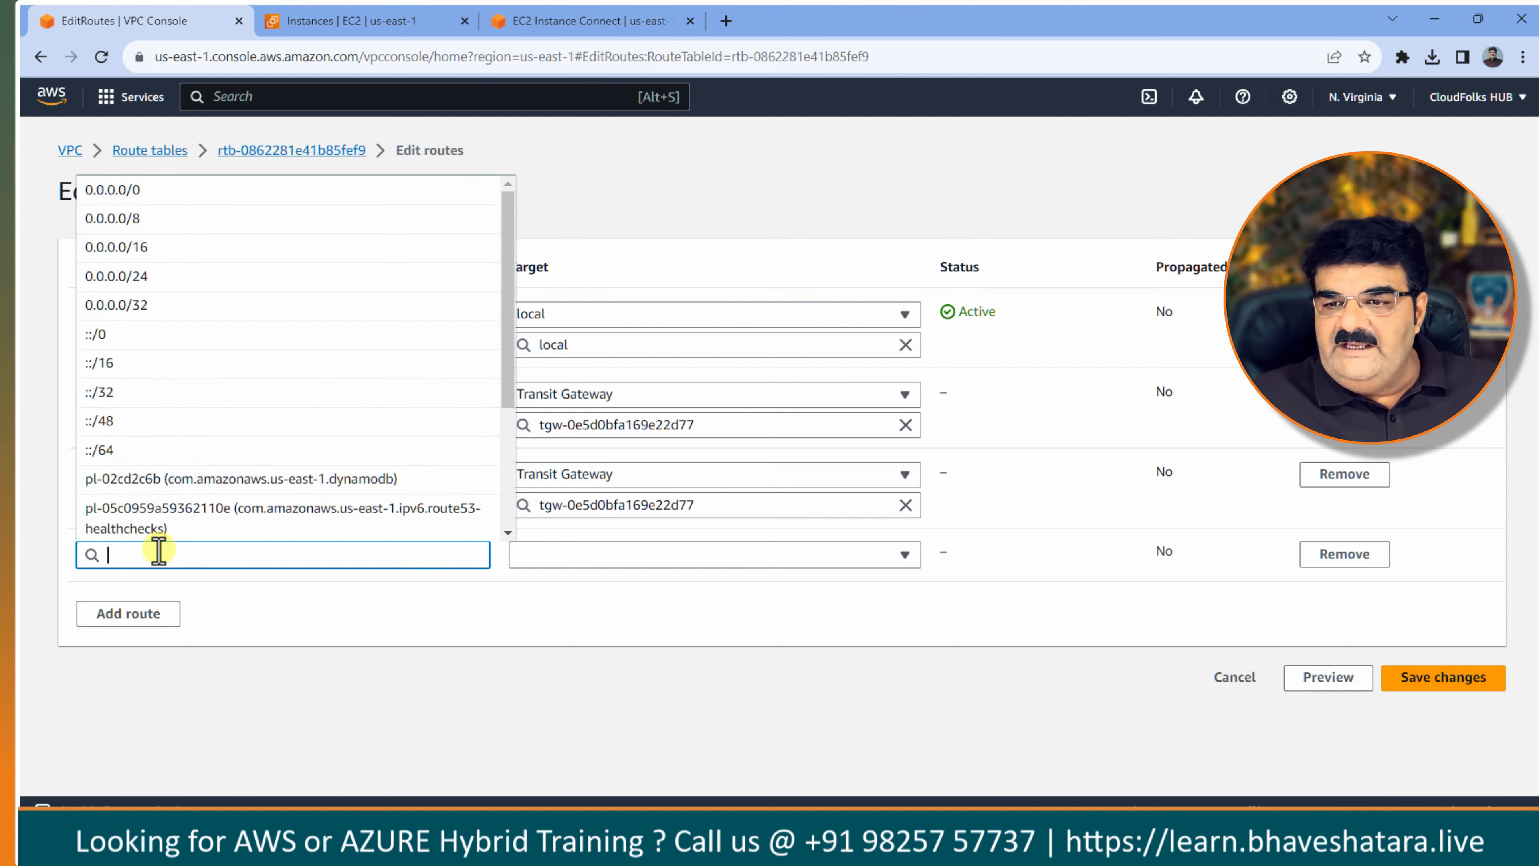
{"action": "type", "text": "192.168.10.0/24"}
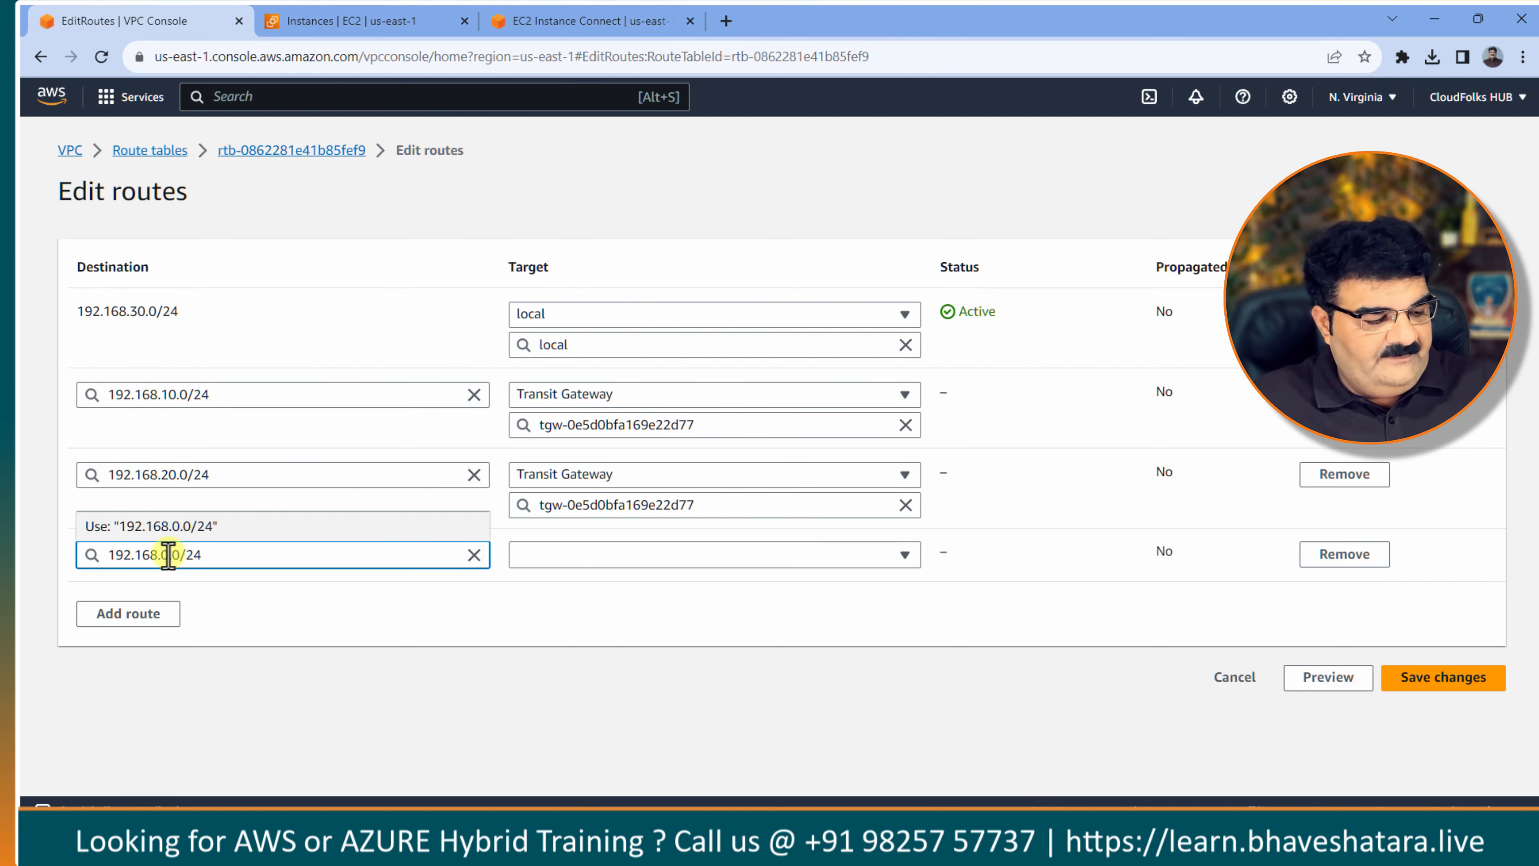
{"action": "left_click", "coordinate": [265, 585]}
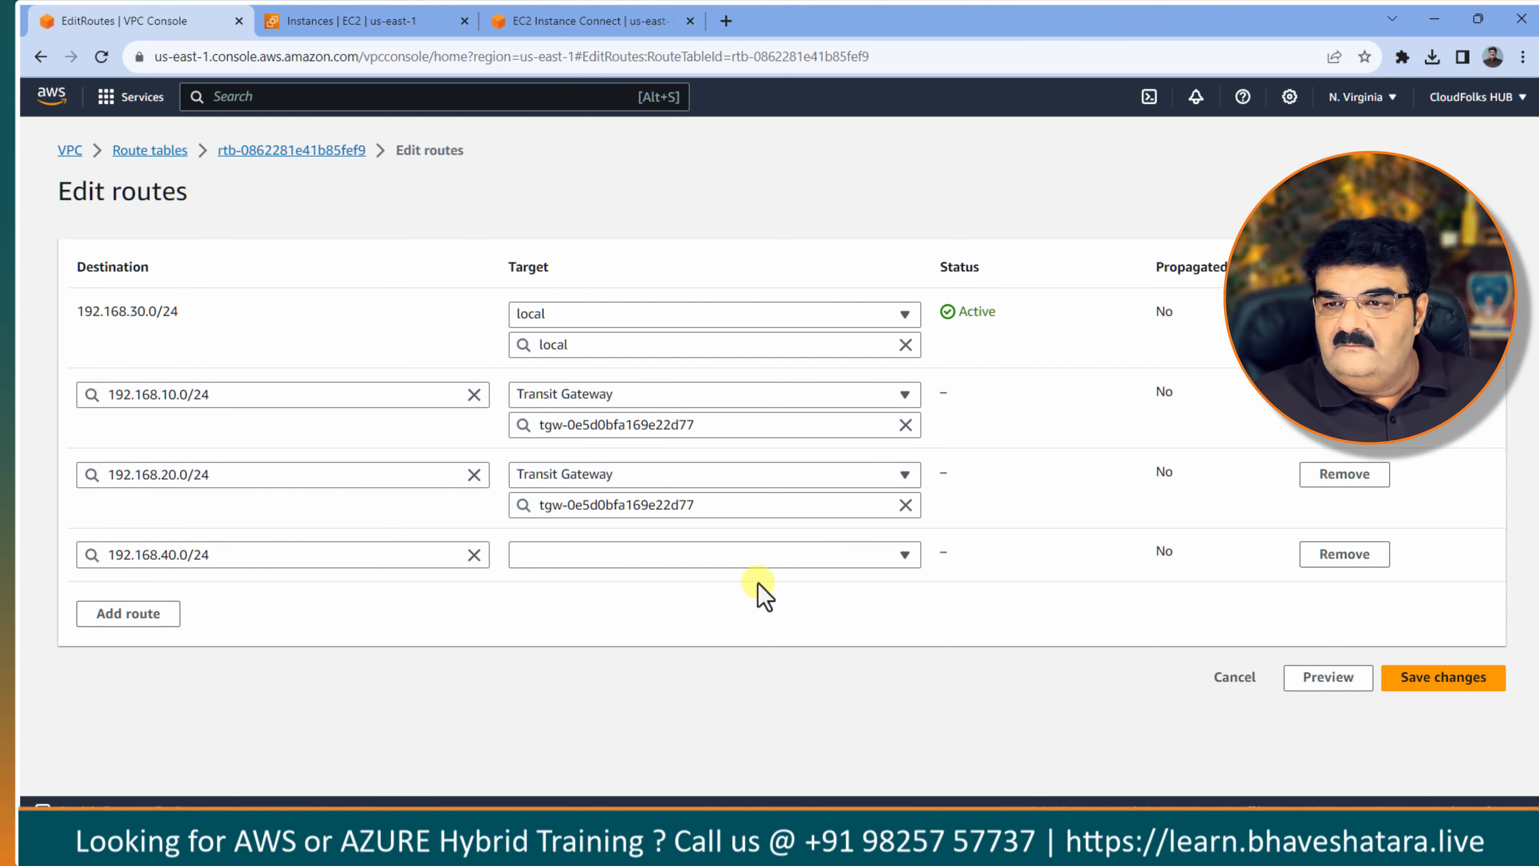
{"action": "left_click", "coordinate": [735, 559]}
{"action": "scroll", "coordinate": [667, 533], "scroll_direction": "down", "scroll_amount": 1}
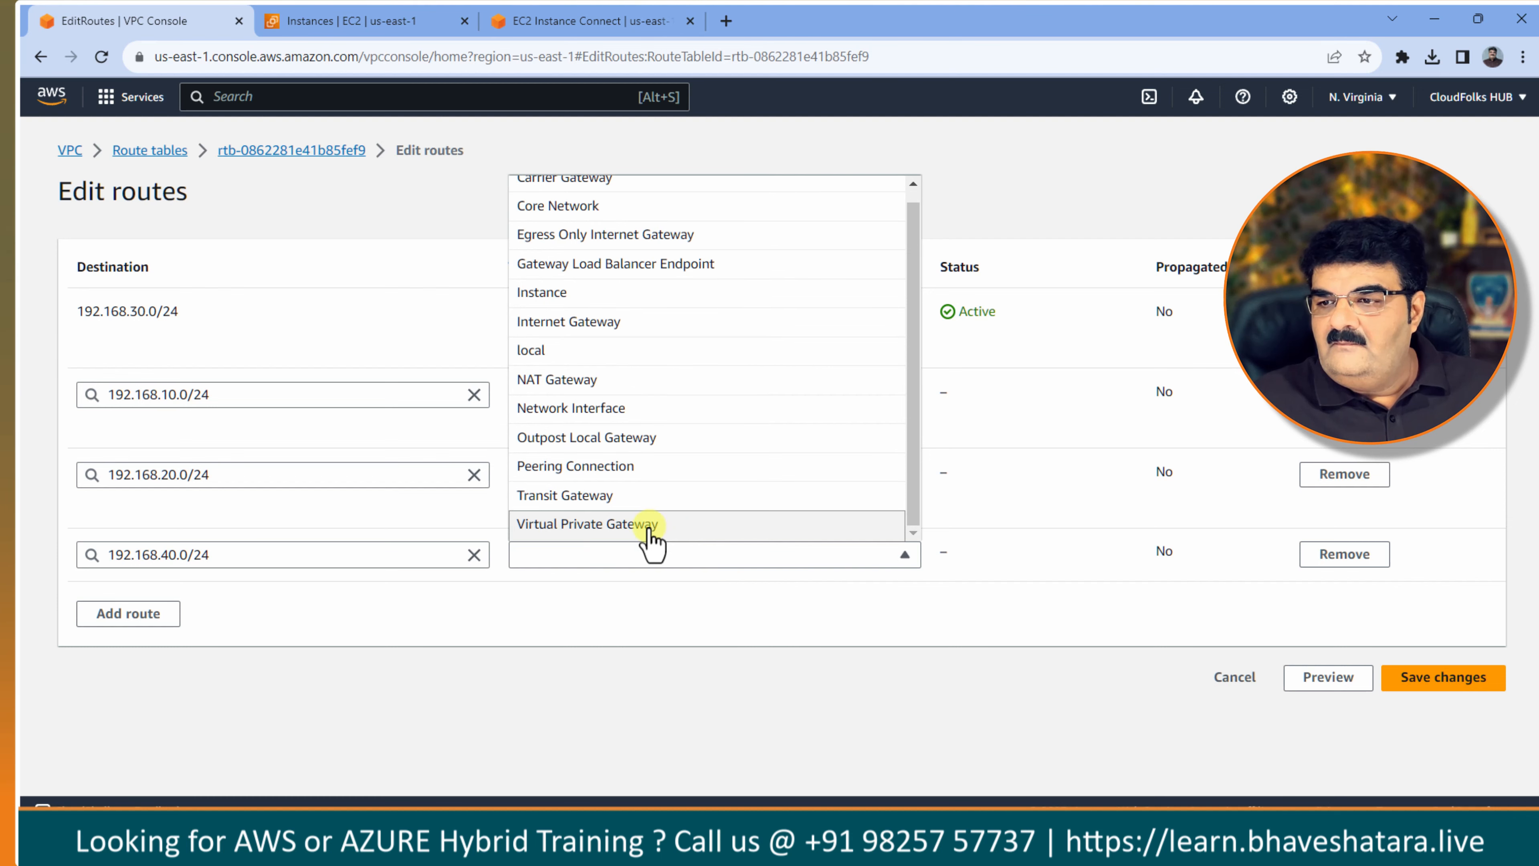
{"action": "left_click", "coordinate": [611, 493]}
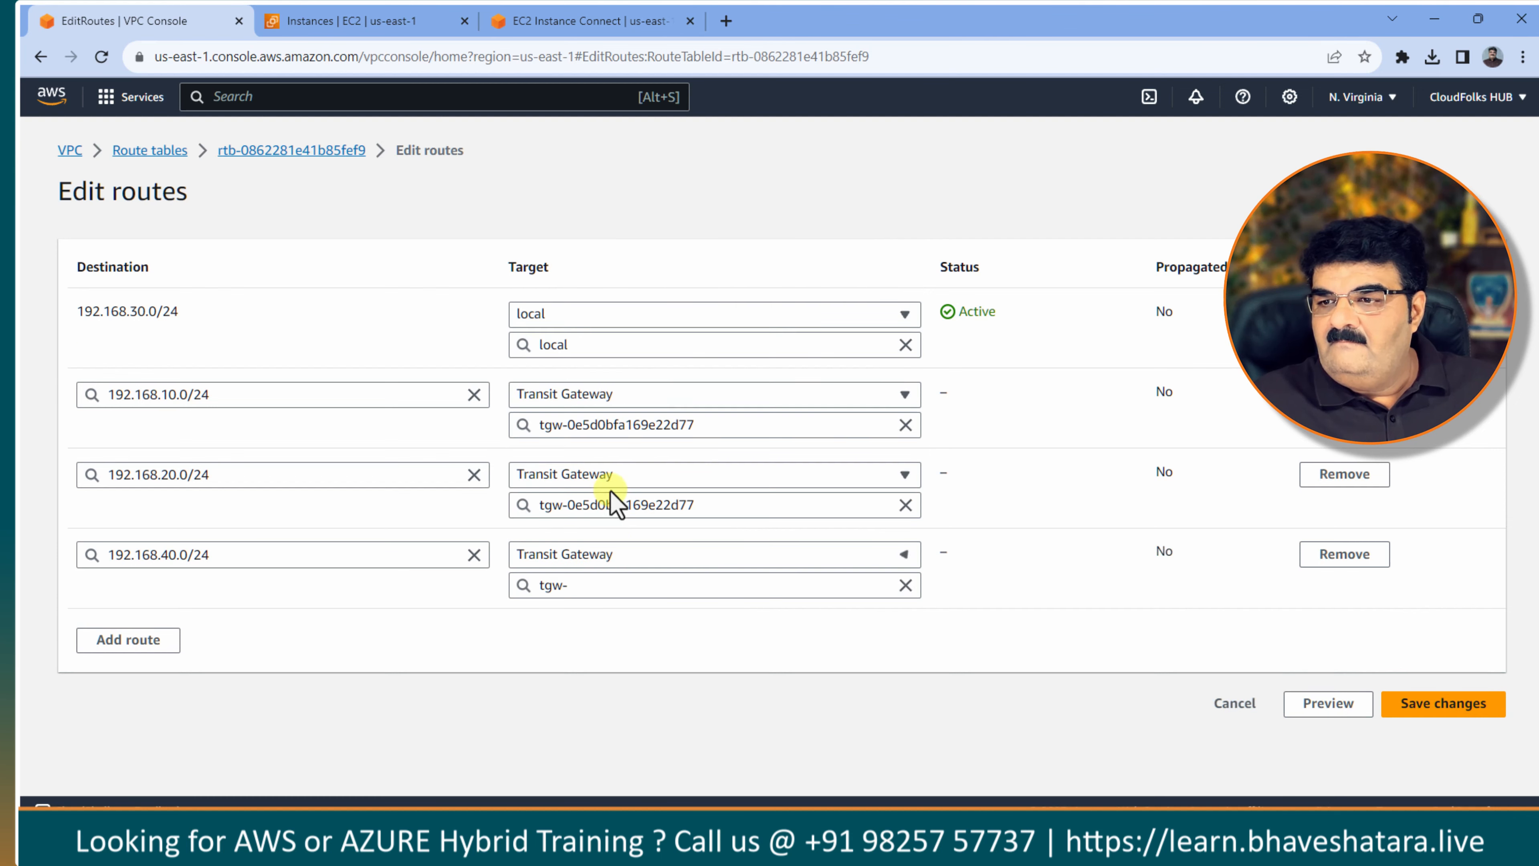
{"action": "left_click", "coordinate": [618, 597]}
{"action": "left_click", "coordinate": [629, 653]}
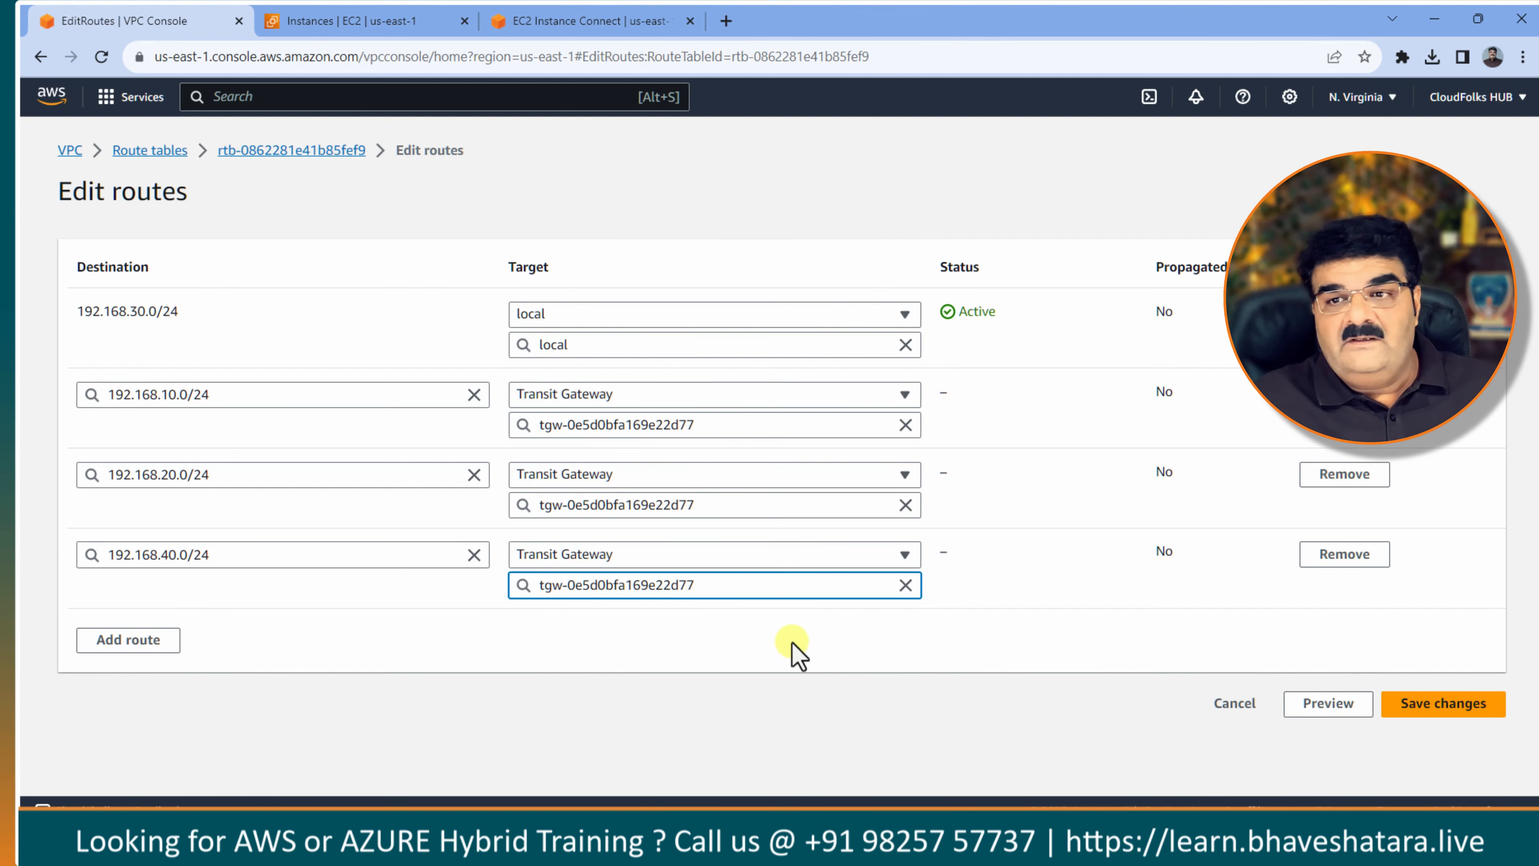
{"action": "left_click", "coordinate": [1427, 709]}
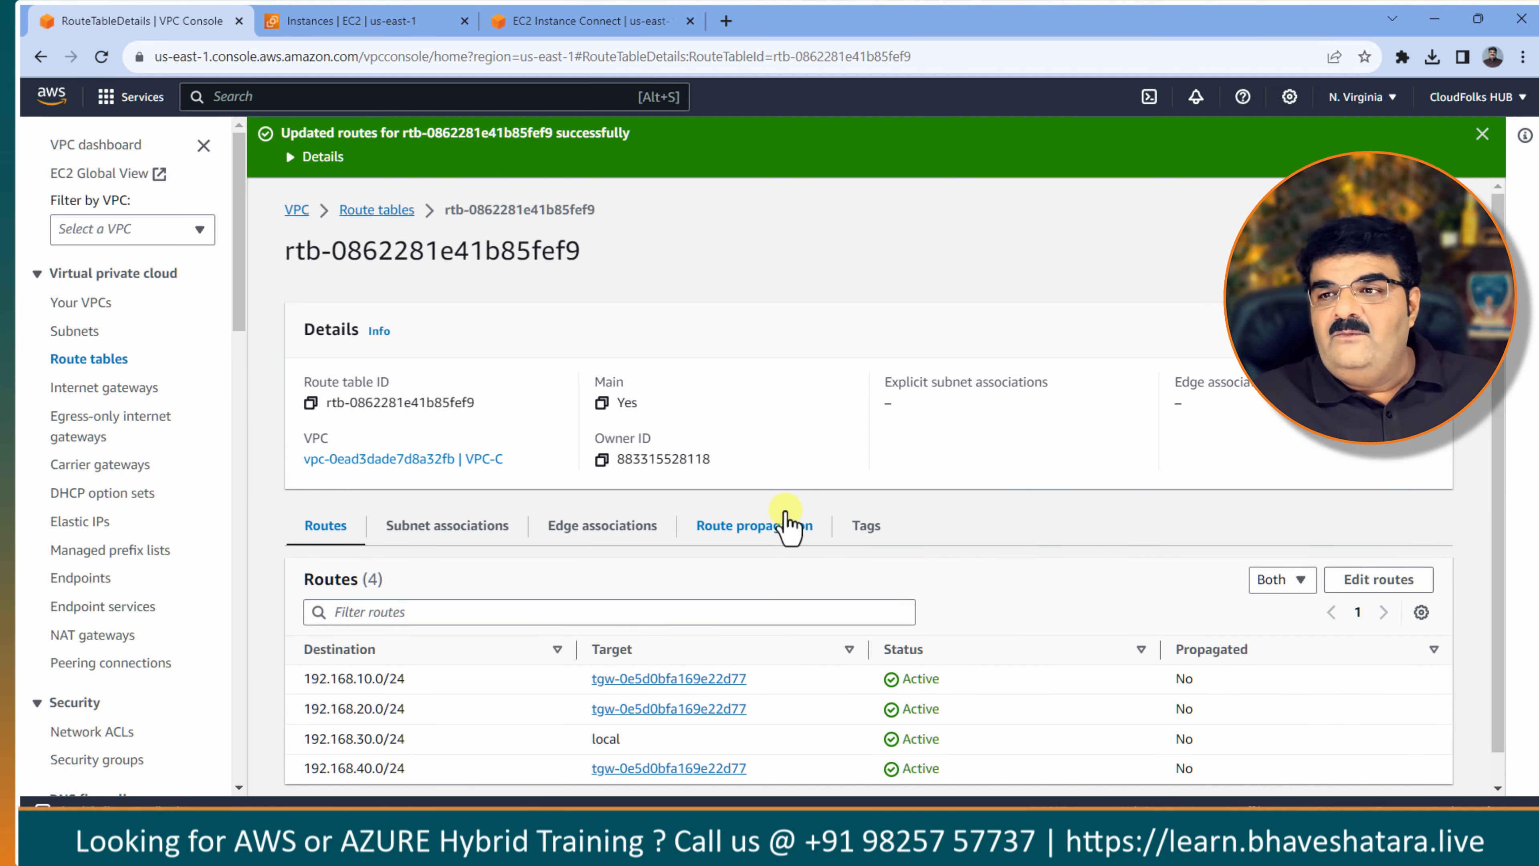
Show the routes of VPC-D's route table rtb-0c49c6f6071fedc0d and open them for editing.
{"action": "left_click", "coordinate": [105, 364]}
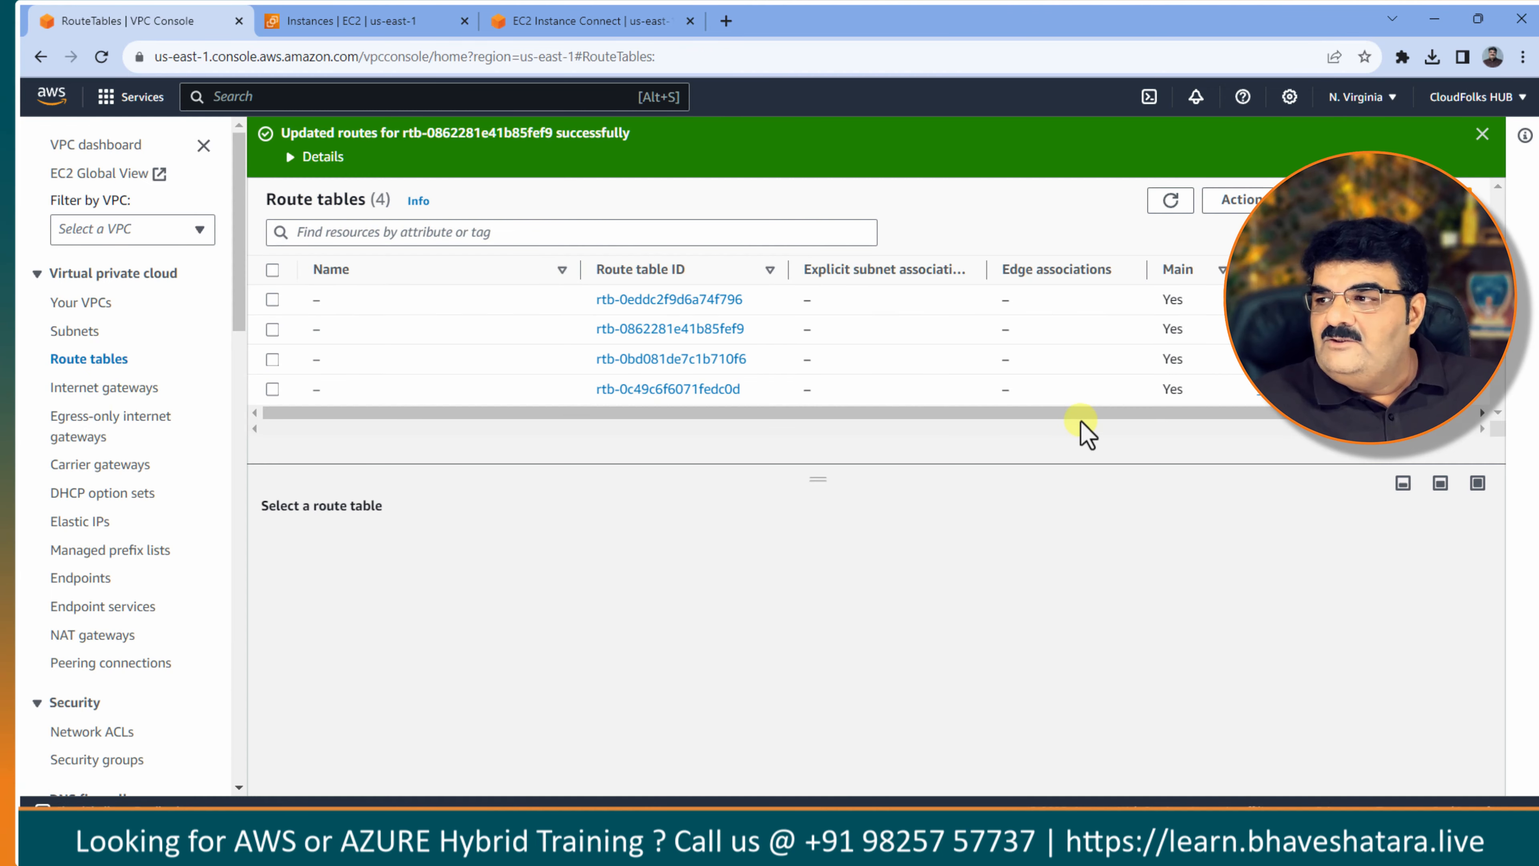
{"action": "left_click", "coordinate": [635, 390]}
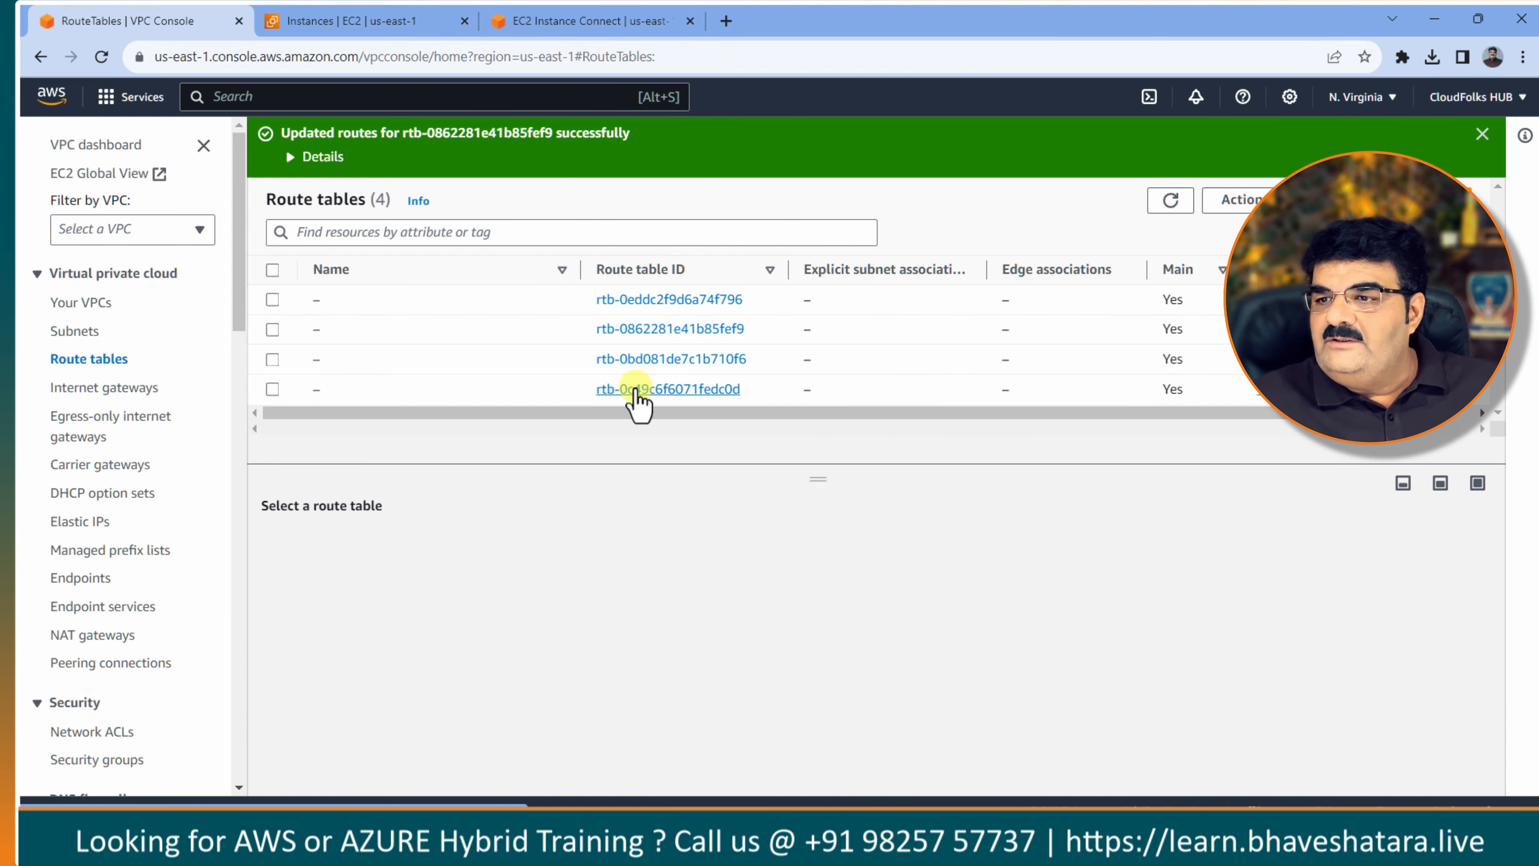
{"action": "left_click", "coordinate": [272, 389]}
{"action": "left_click", "coordinate": [376, 541]}
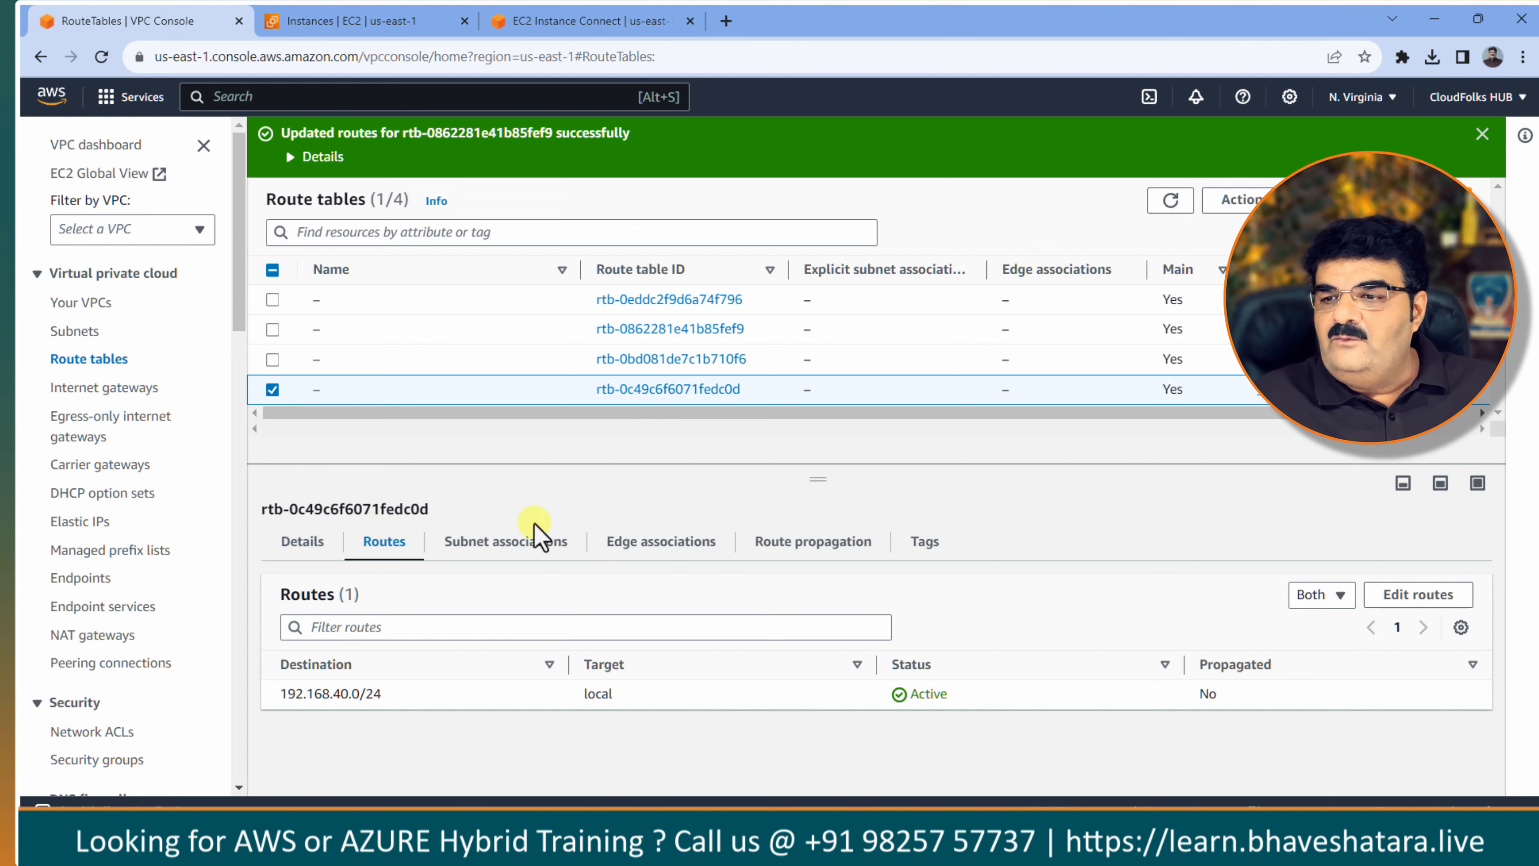
{"action": "left_click", "coordinate": [1424, 594]}
Add a route for 192.168.10.0/24 to VPC-D's route table, targeting transit gateway tgw-0e5d0bfa169e22d77.
{"action": "left_click", "coordinate": [148, 399]}
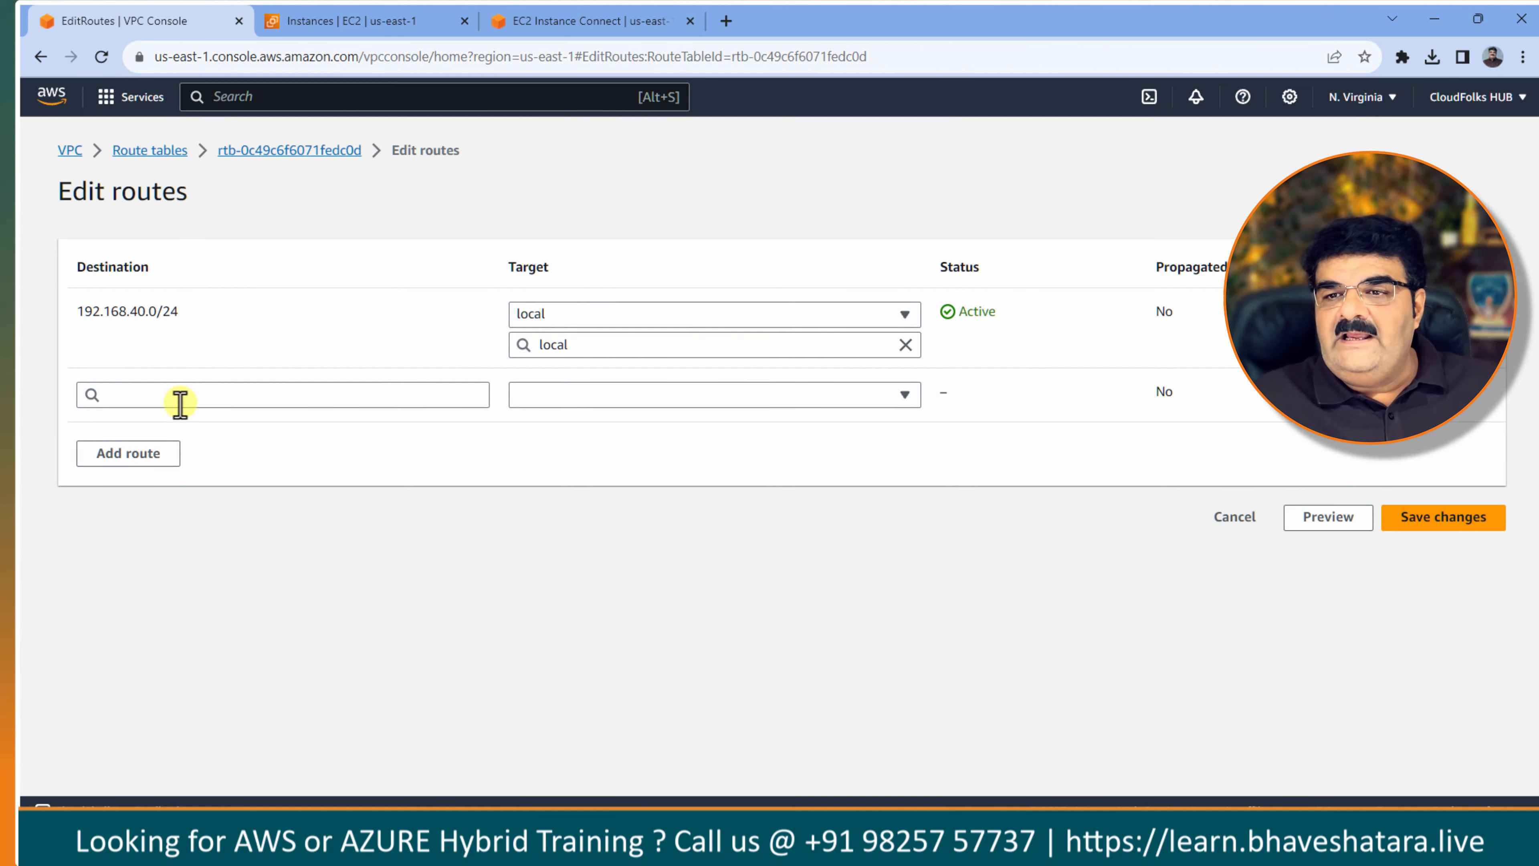
{"action": "left_click", "coordinate": [180, 397]}
{"action": "type", "text": "192.168.10.0/24"}
{"action": "left_click", "coordinate": [631, 395]}
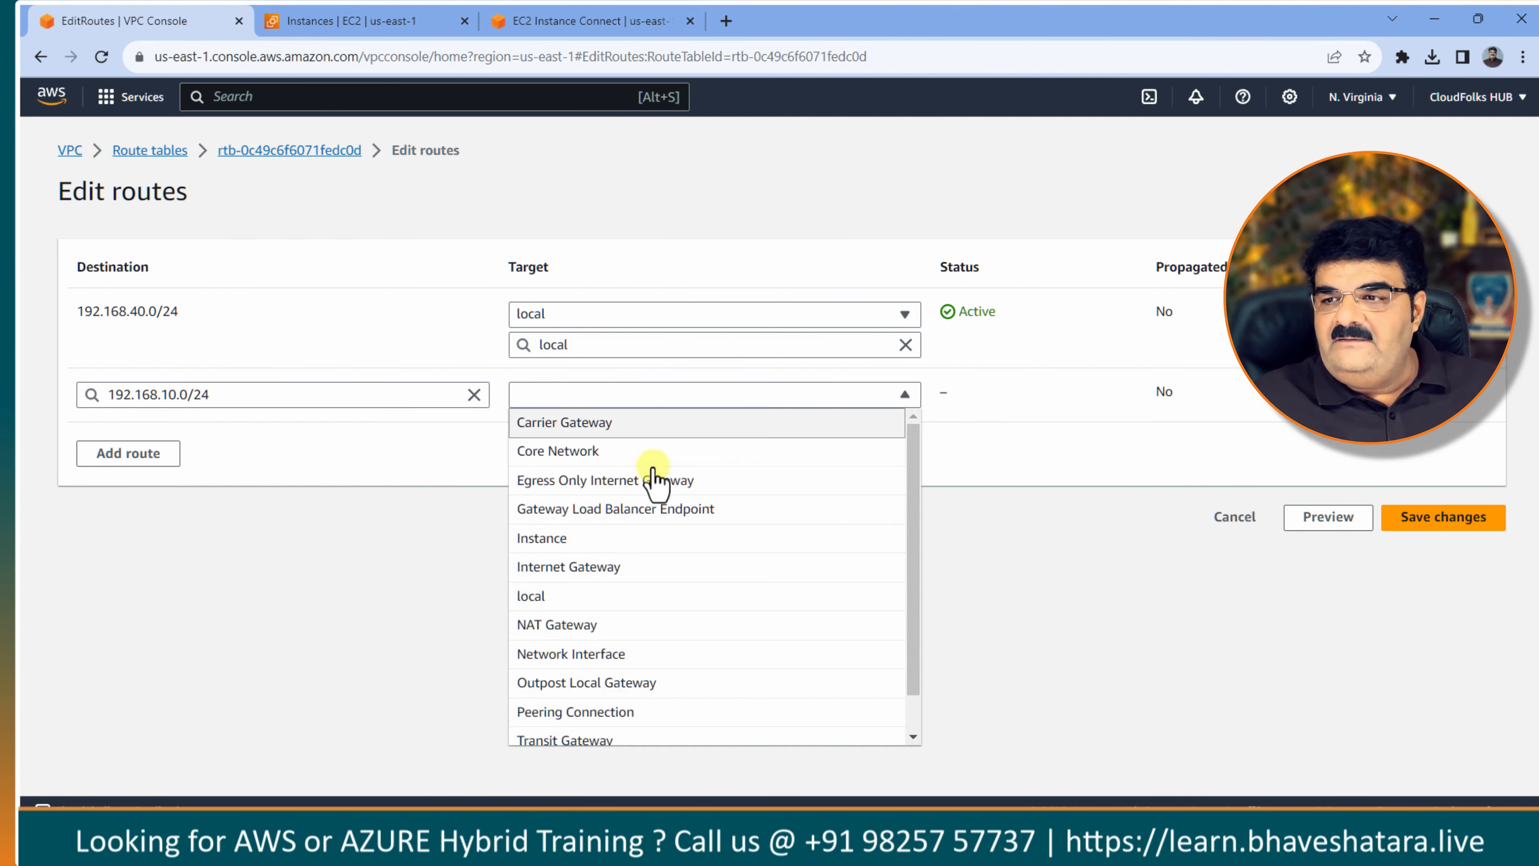
{"action": "scroll", "coordinate": [672, 606], "scroll_direction": "down", "scroll_amount": 2}
{"action": "left_click", "coordinate": [652, 701]}
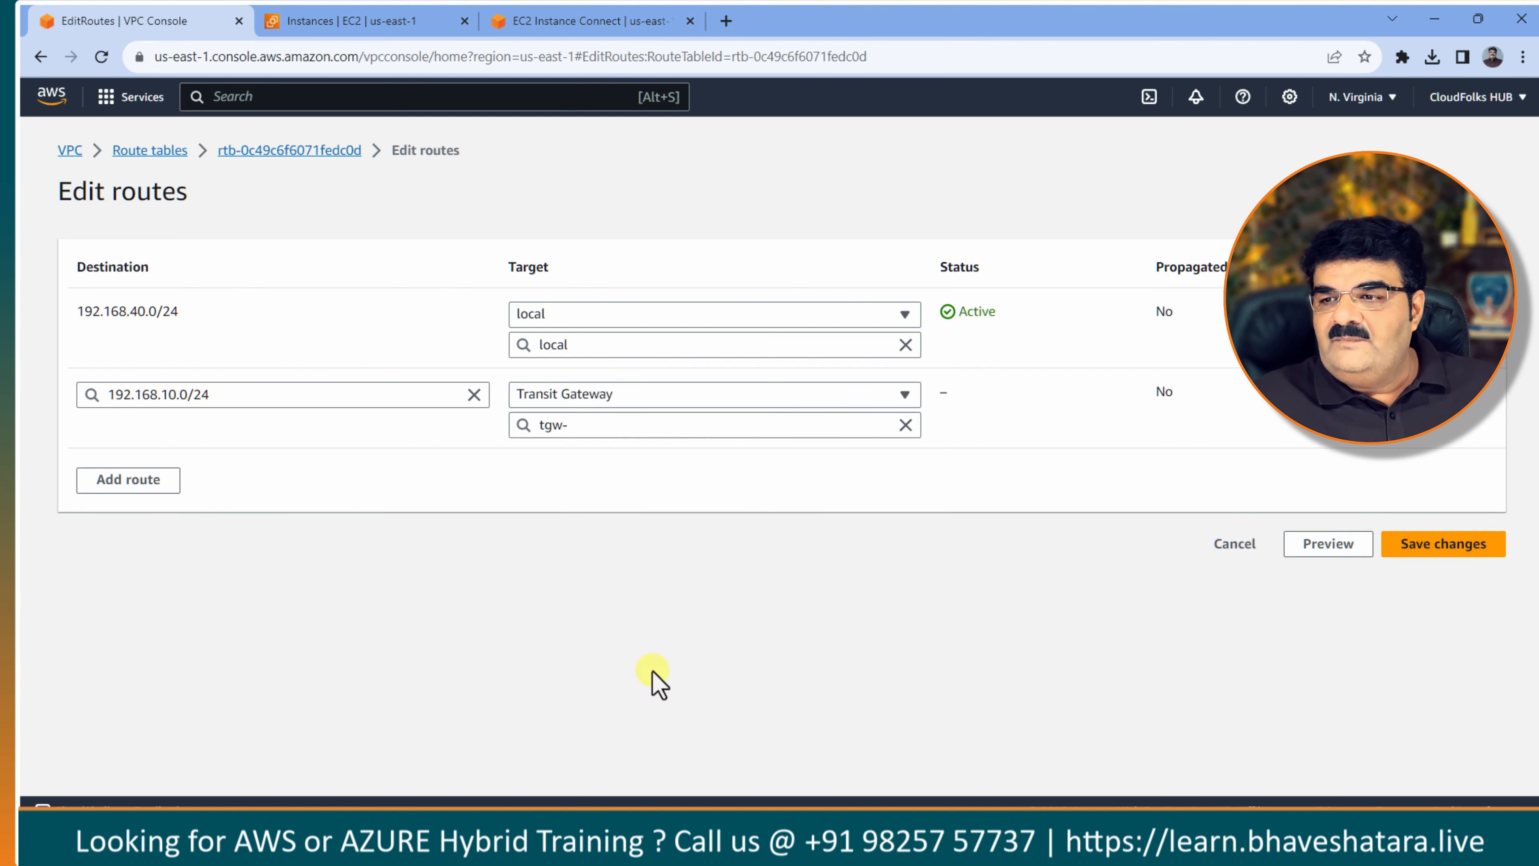
{"action": "left_click", "coordinate": [643, 427]}
{"action": "left_click", "coordinate": [630, 485]}
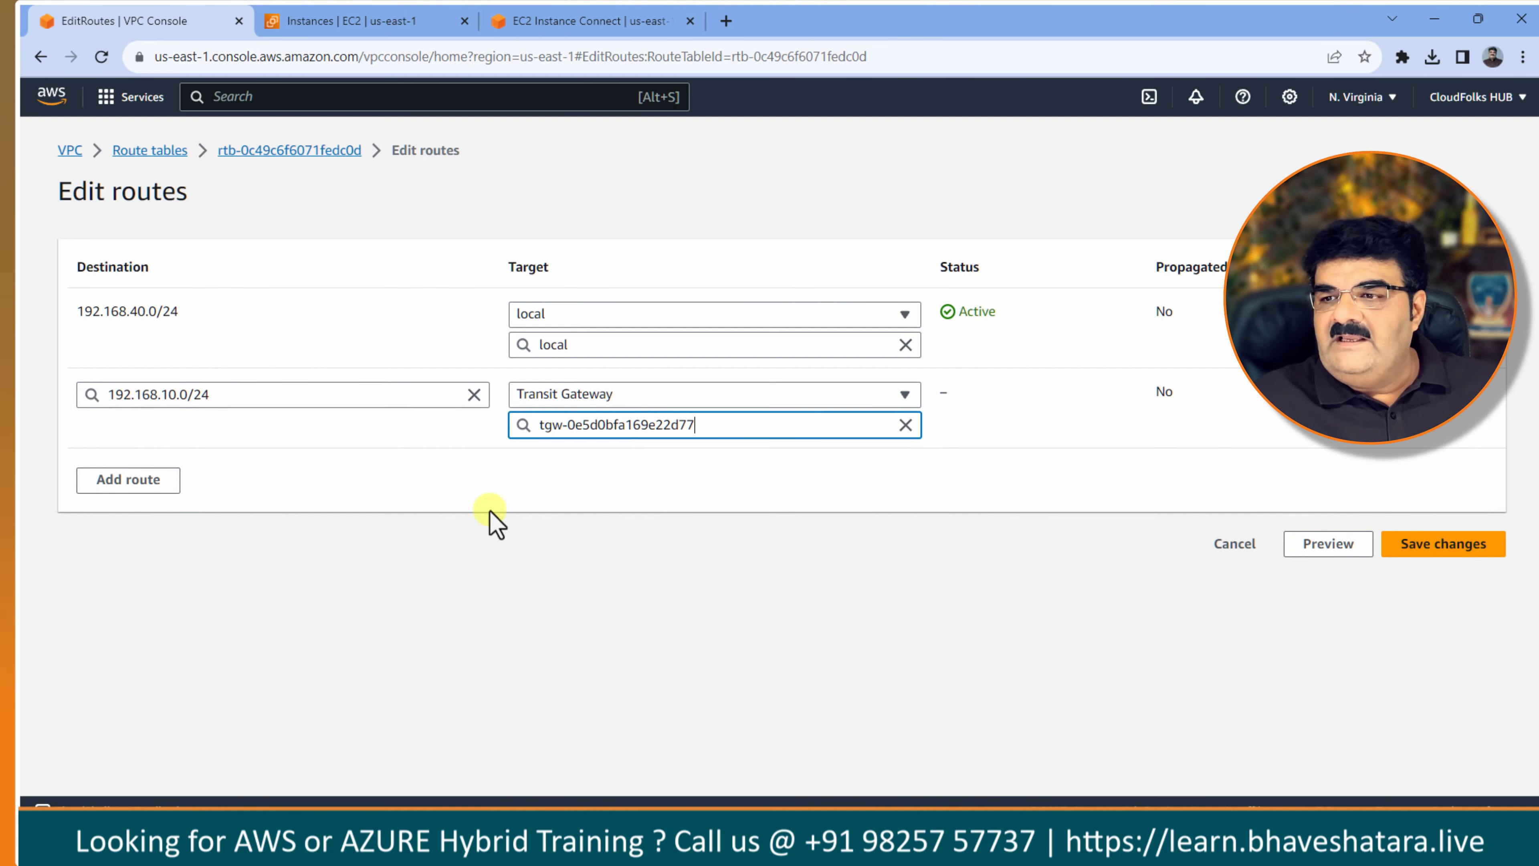
Add a route for 192.168.20.0/24 to VPC-D's route table, targeting transit gateway tgw-0e5d0bfa169e22d77.
{"action": "left_click", "coordinate": [124, 485]}
{"action": "left_click", "coordinate": [150, 474]}
{"action": "type", "text": "192.168.10.0/24"}
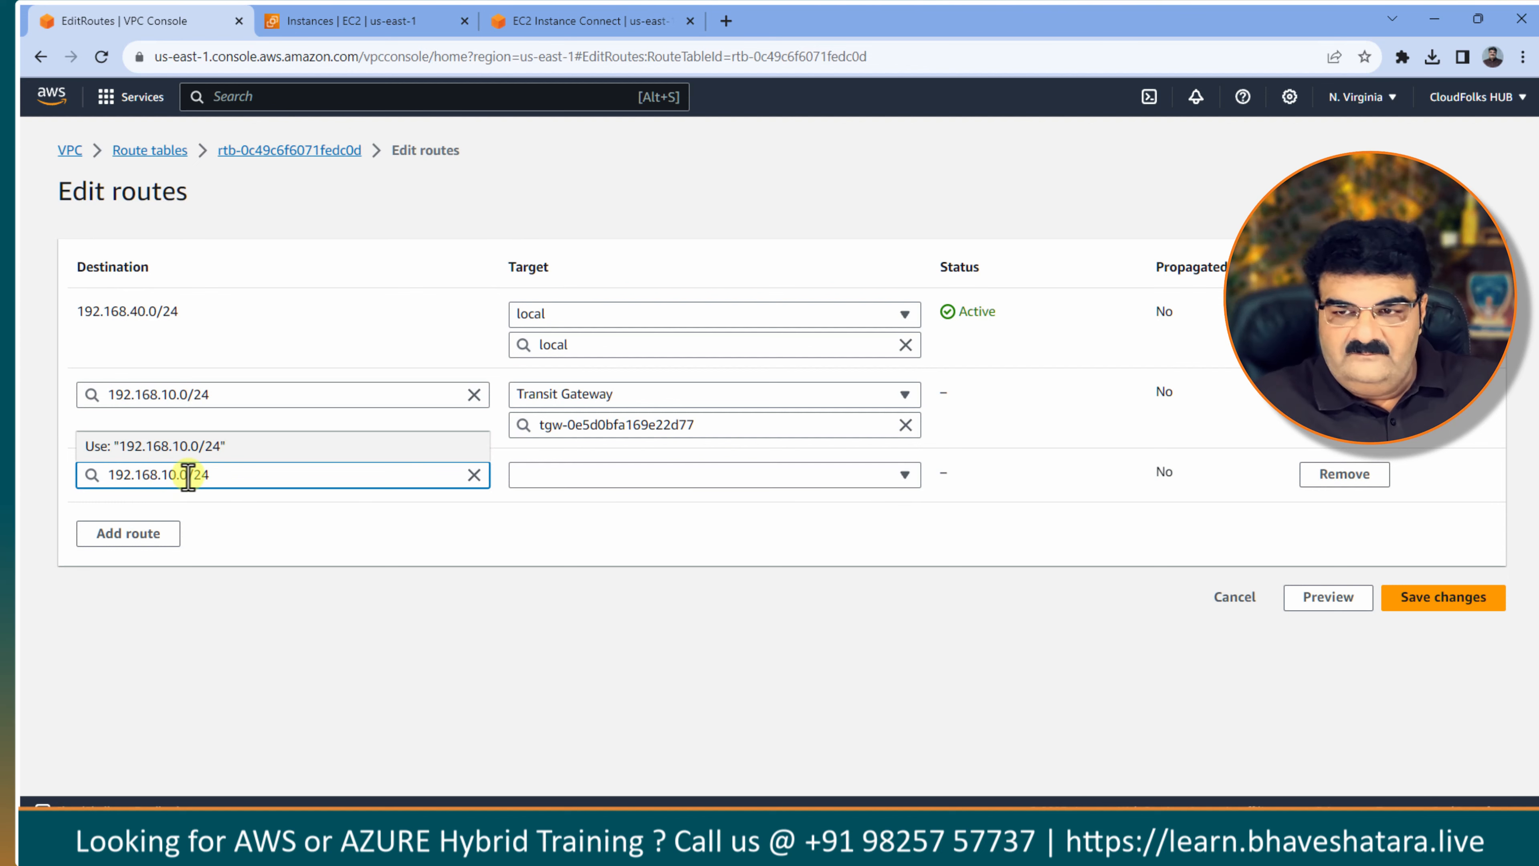
{"action": "key", "text": "BackSpace"}
{"action": "key", "text": "BackSpace"}
{"action": "key", "text": "BackSpace"}
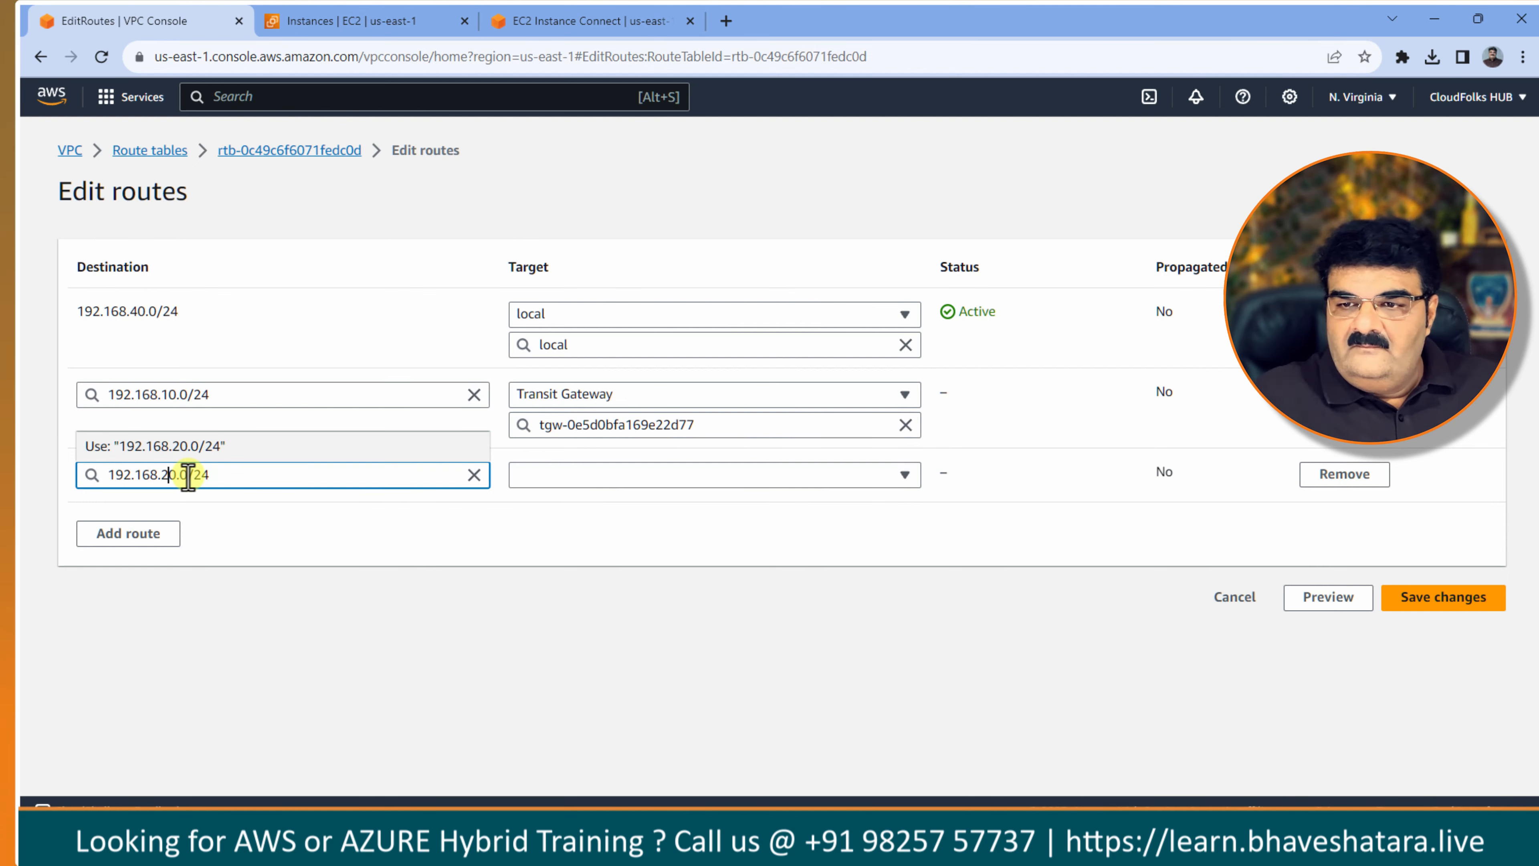
{"action": "left_click", "coordinate": [645, 474]}
{"action": "scroll", "coordinate": [645, 463], "scroll_direction": "down", "scroll_amount": 2}
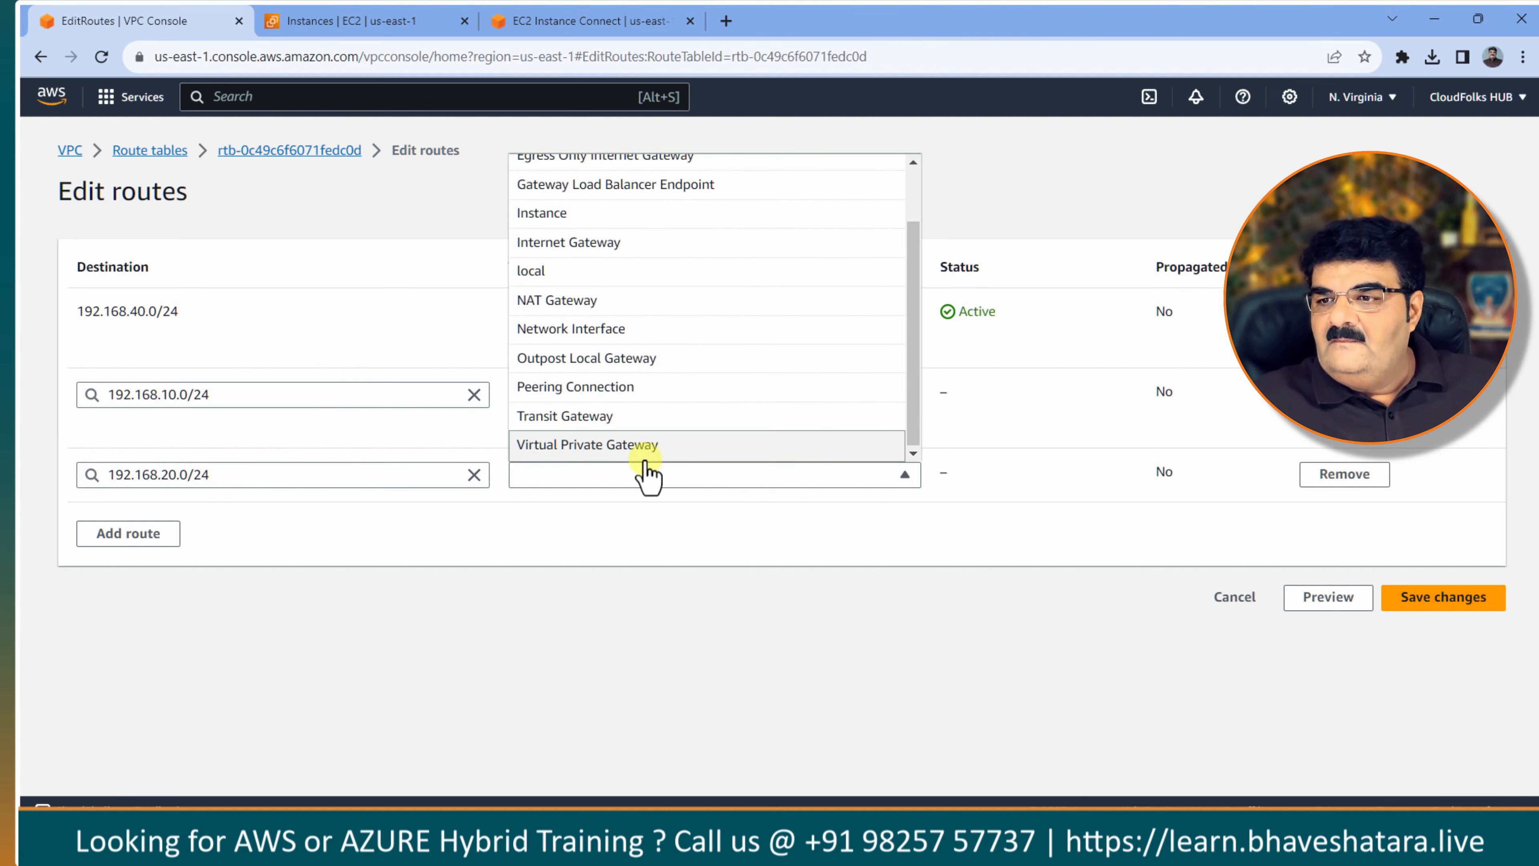
{"action": "left_click", "coordinate": [636, 416]}
{"action": "left_click", "coordinate": [633, 509]}
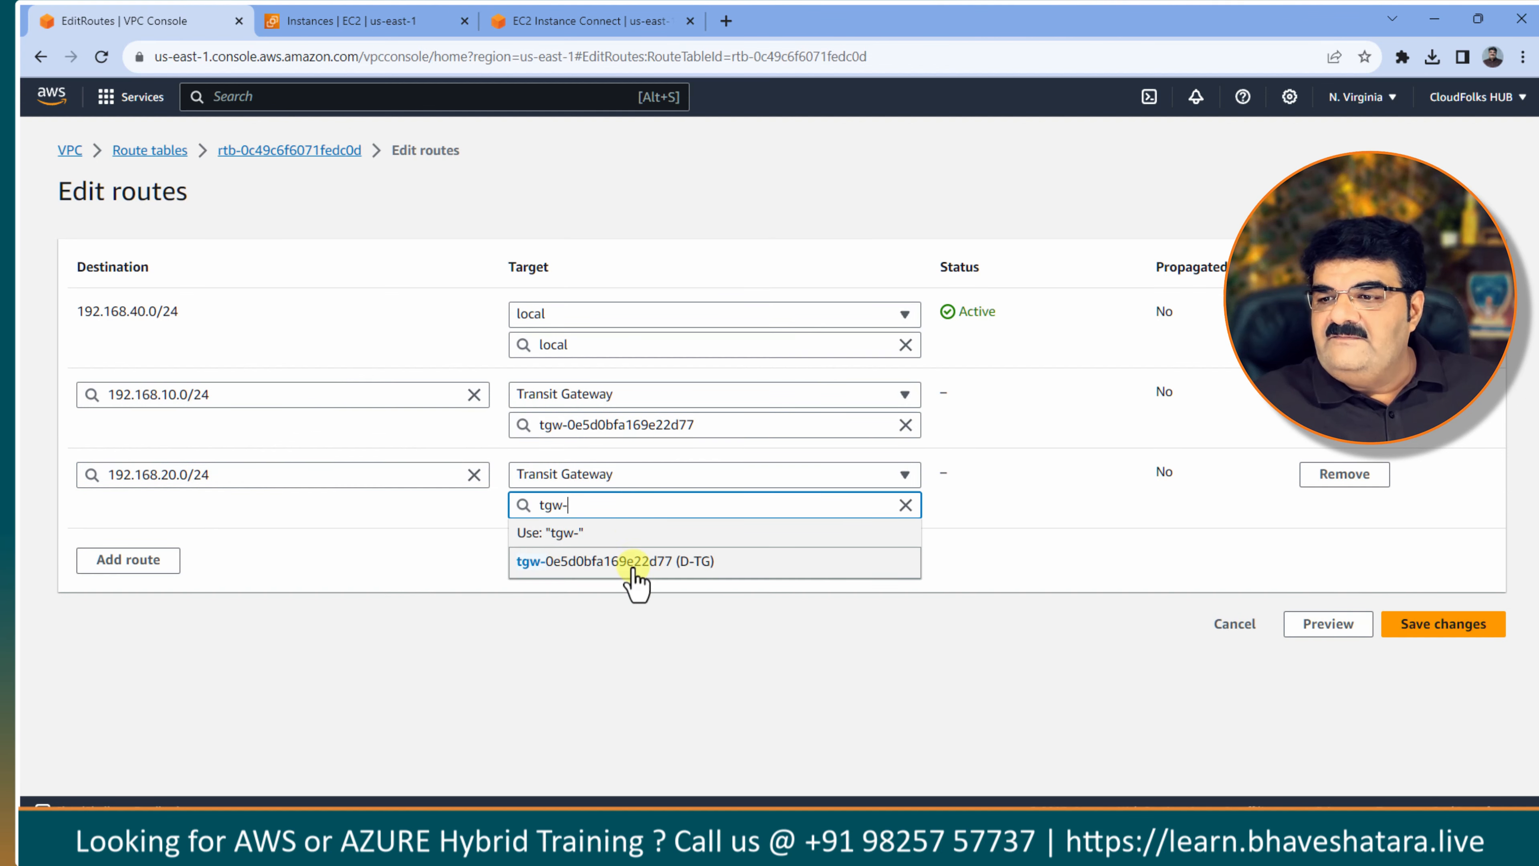
{"action": "left_click", "coordinate": [612, 564]}
Add a 192.168.30.0/24 route targeting transit gateway tgw-0e5d0bfa169e22d77, and save VPC-D's route changes.
{"action": "left_click", "coordinate": [146, 561]}
{"action": "left_click", "coordinate": [175, 553]}
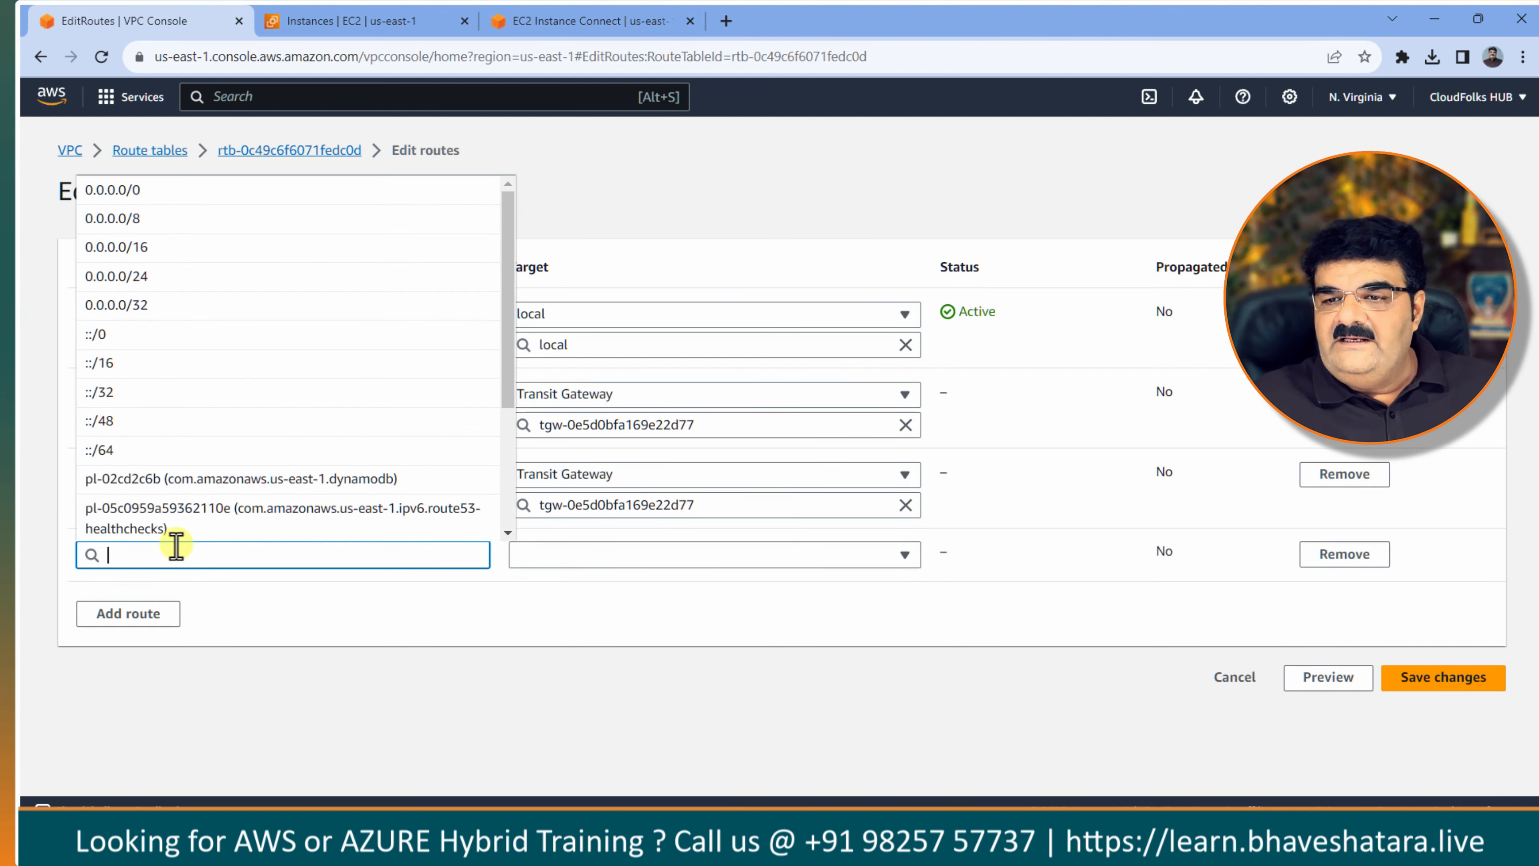
{"action": "type", "text": "192.168.10.0/24"}
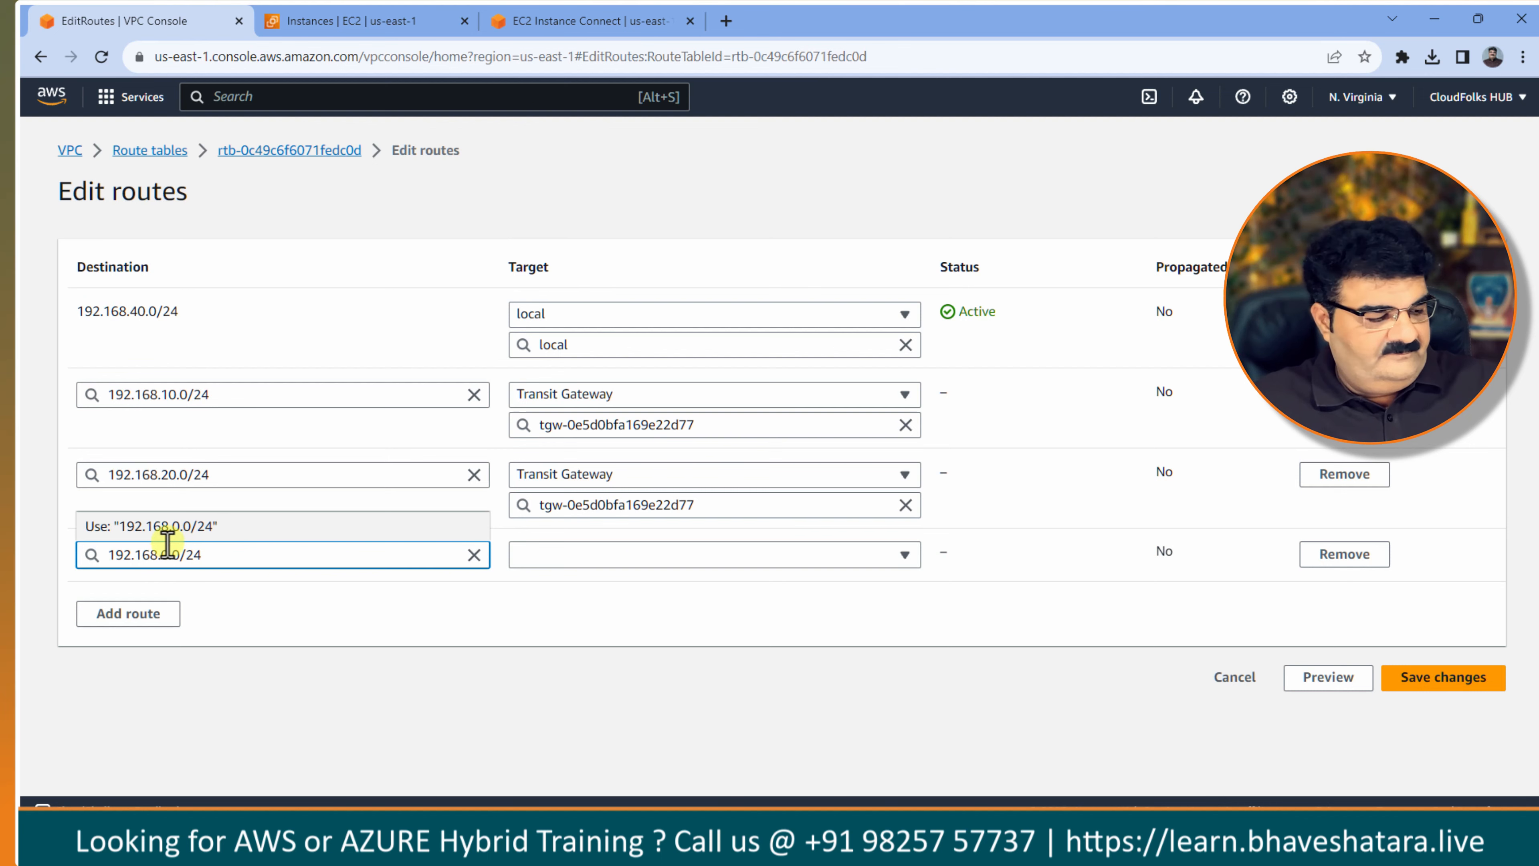
{"action": "type", "text": "3"}
{"action": "left_click", "coordinate": [254, 582]}
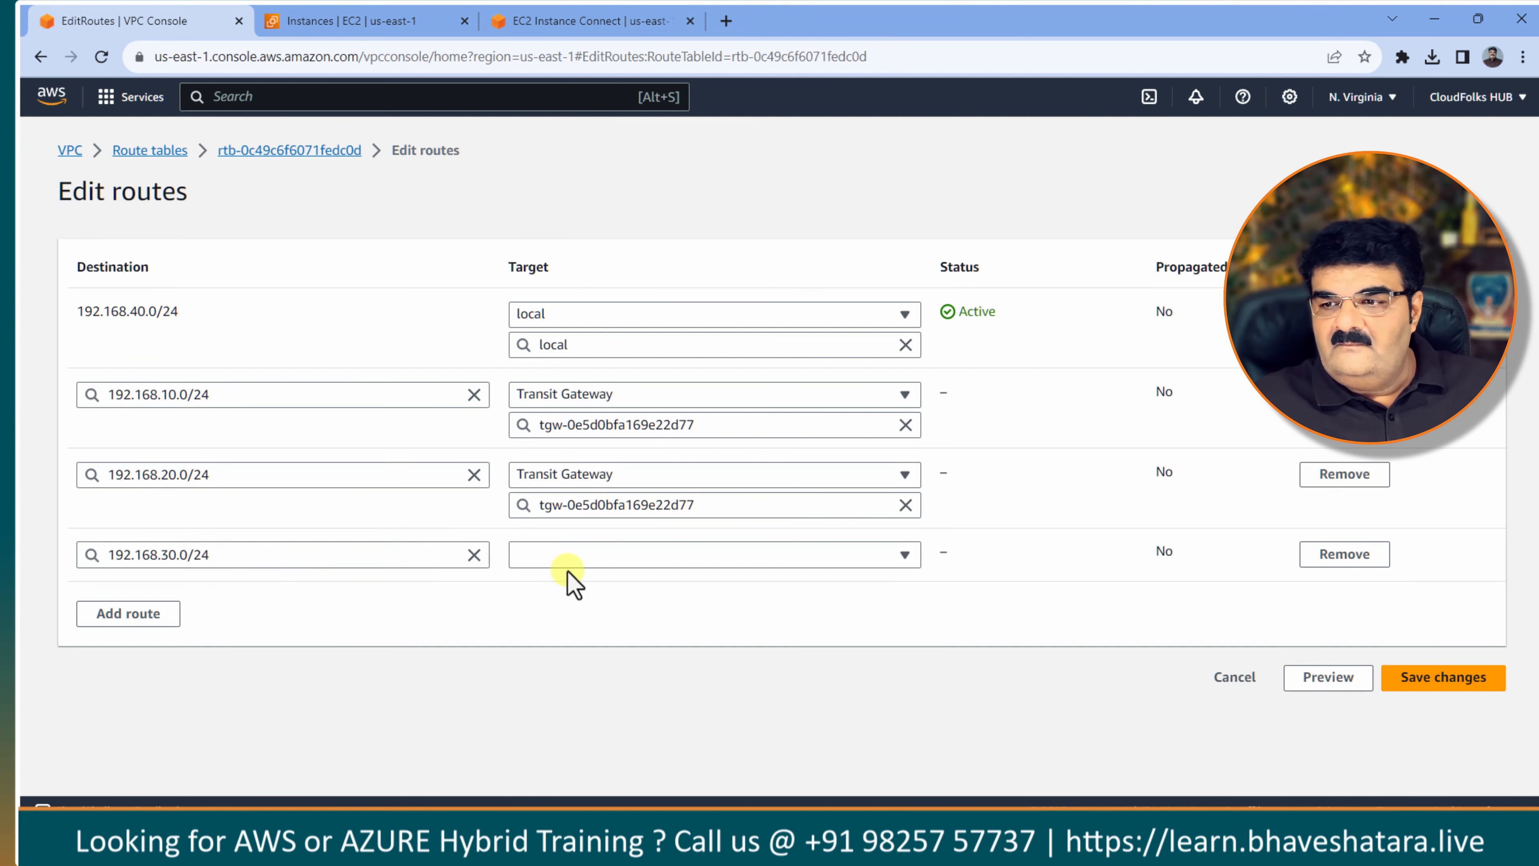
{"action": "left_click", "coordinate": [569, 570]}
{"action": "left_click", "coordinate": [636, 510]}
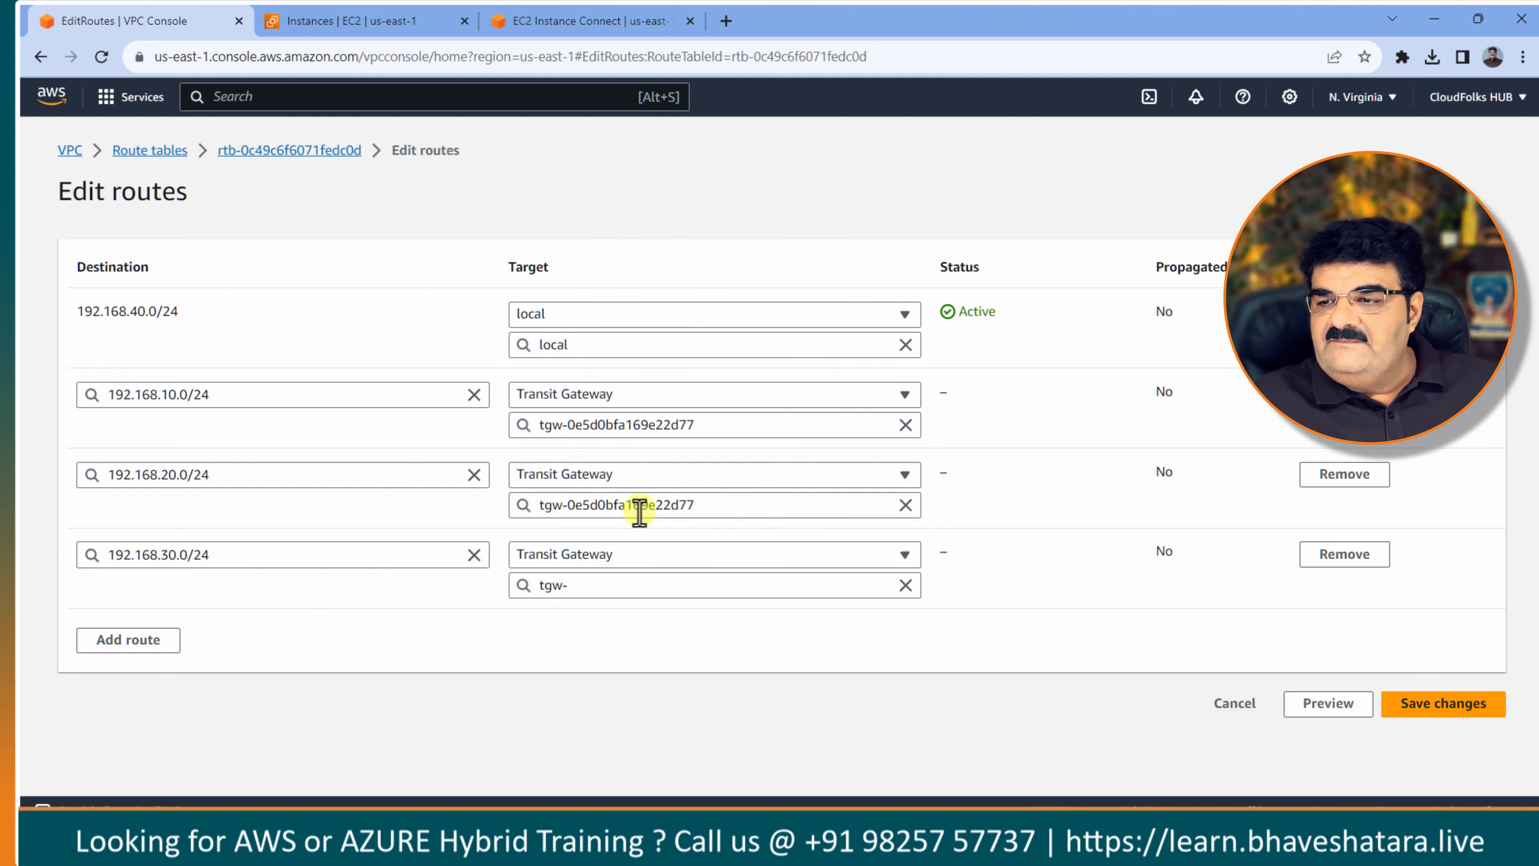
{"action": "left_click", "coordinate": [653, 584]}
{"action": "left_click", "coordinate": [643, 641]}
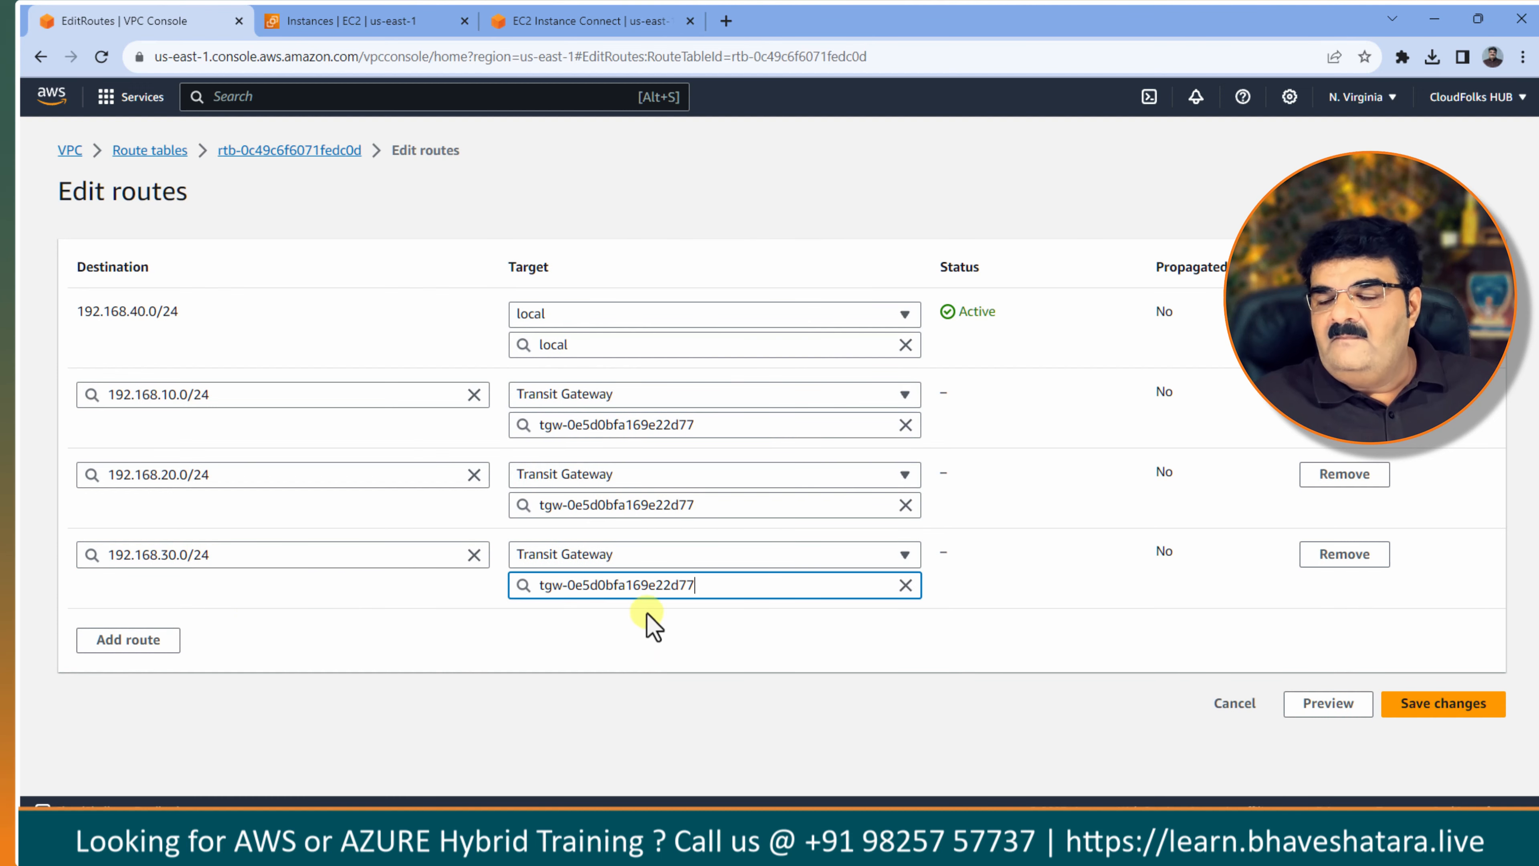
{"action": "left_click", "coordinate": [1451, 705]}
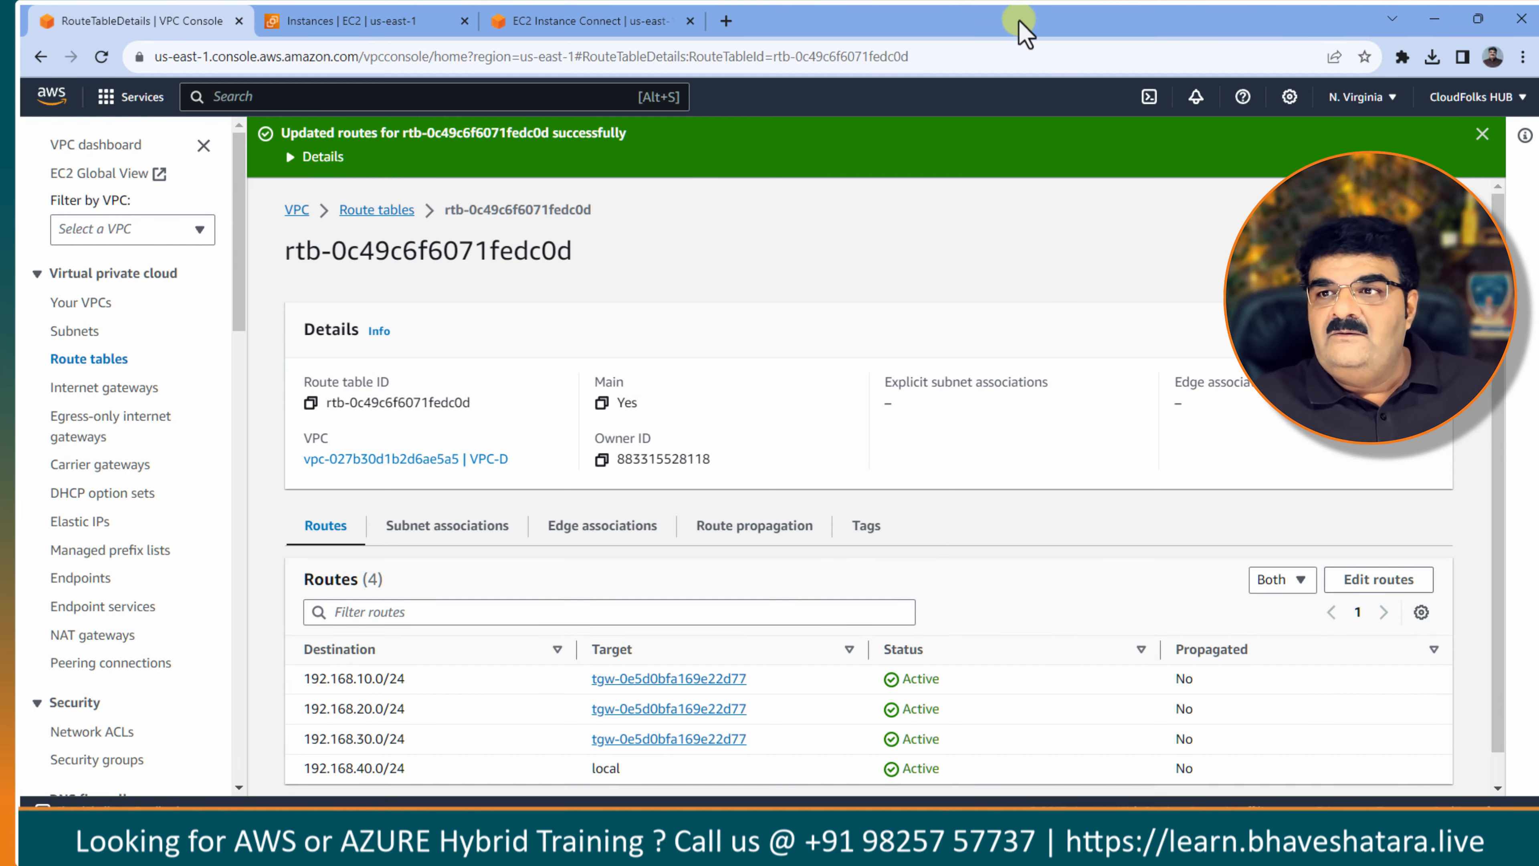
Stop the running ping in A-Server's terminal and copy C-Server's private IPv4 address from its instance details.
{"action": "left_click", "coordinate": [590, 21]}
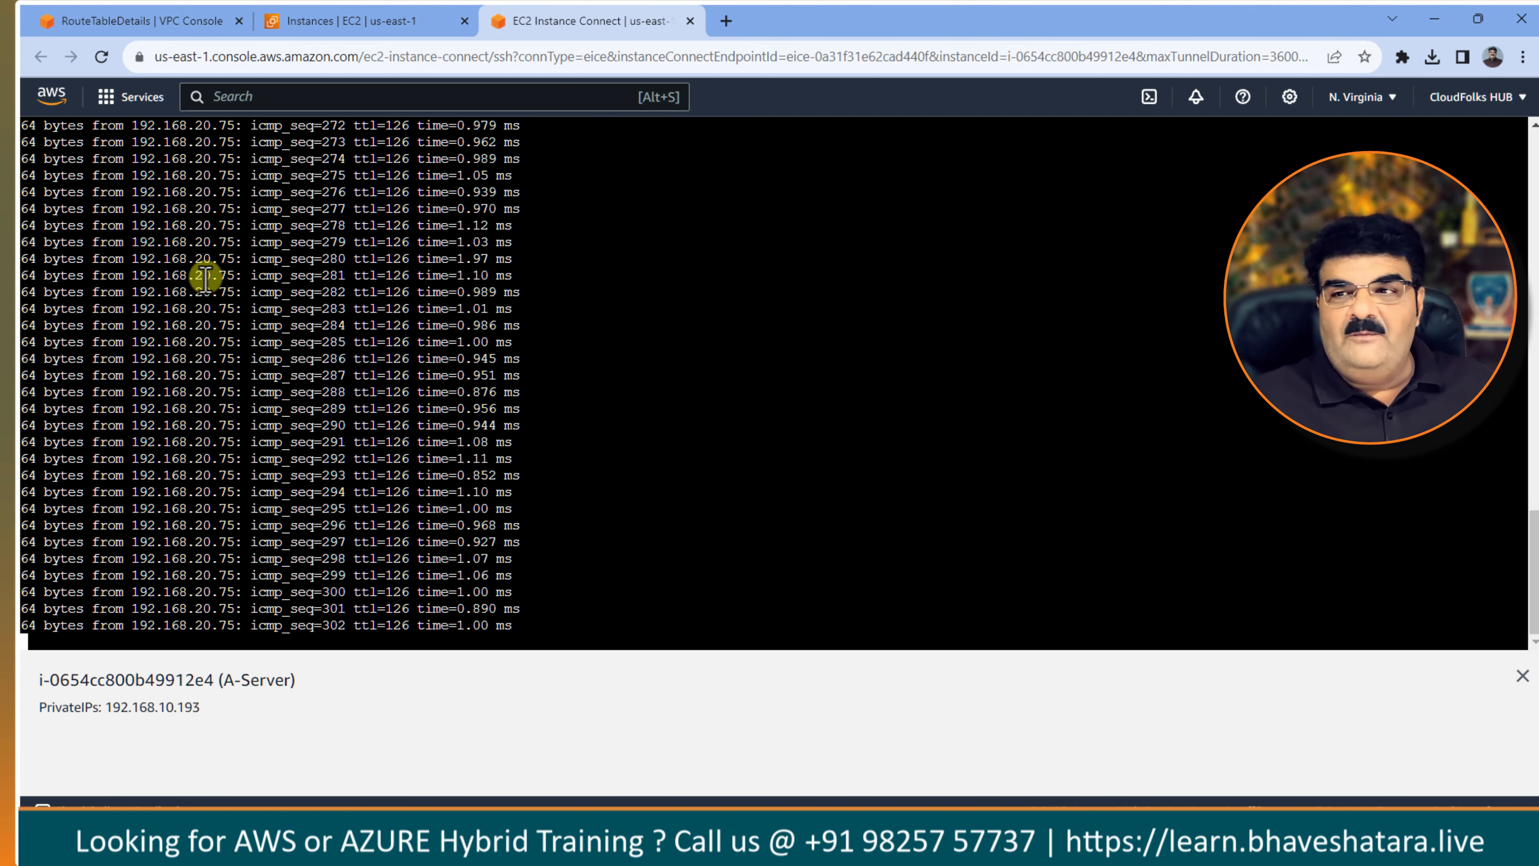
{"action": "key", "text": "ctrl+c"}
{"action": "left_click", "coordinate": [330, 30]}
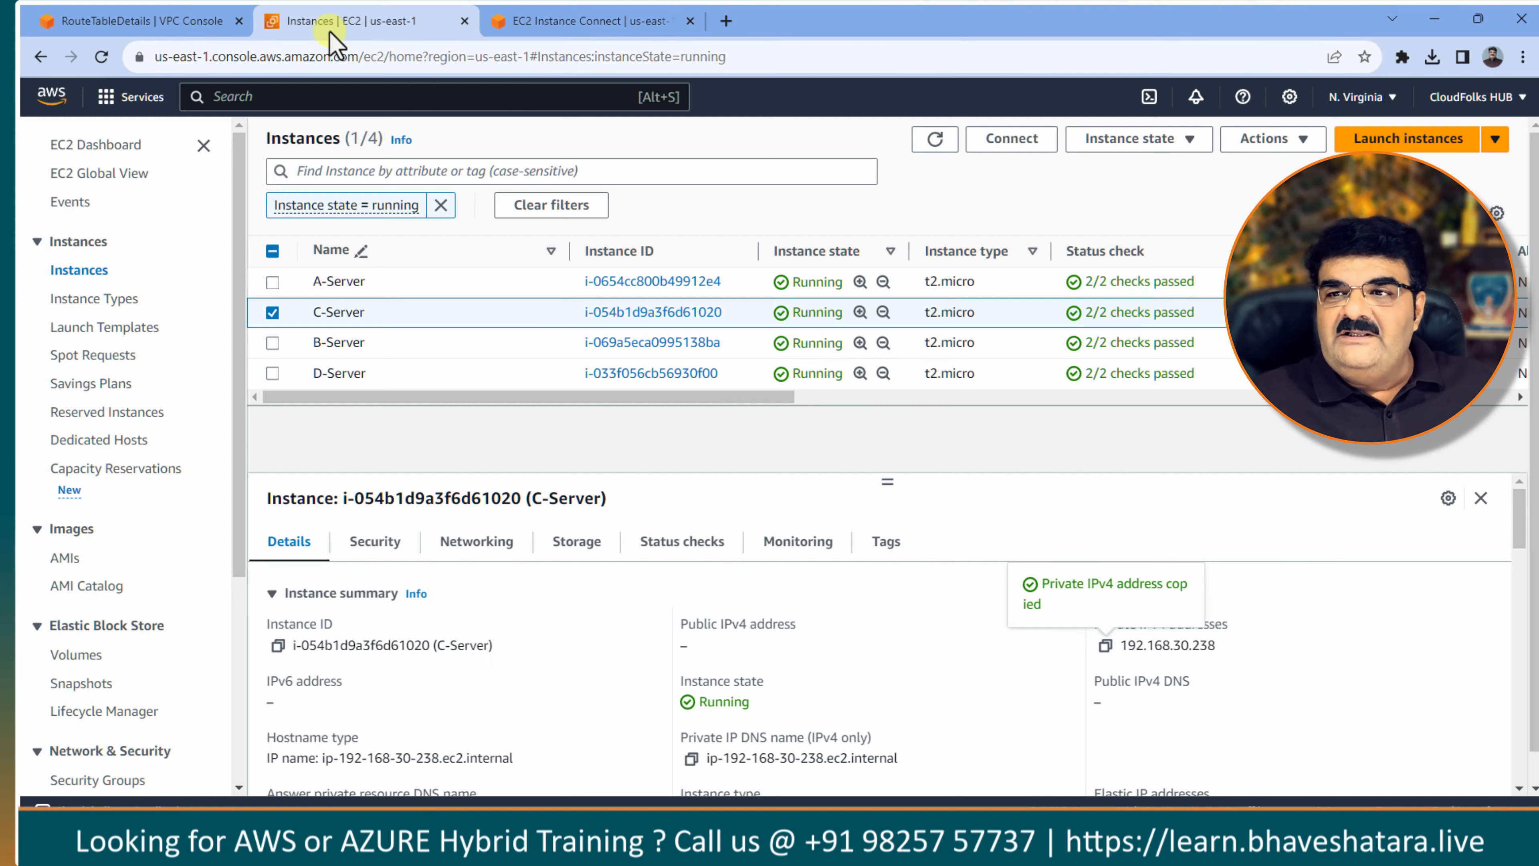
{"action": "left_click", "coordinate": [268, 319]}
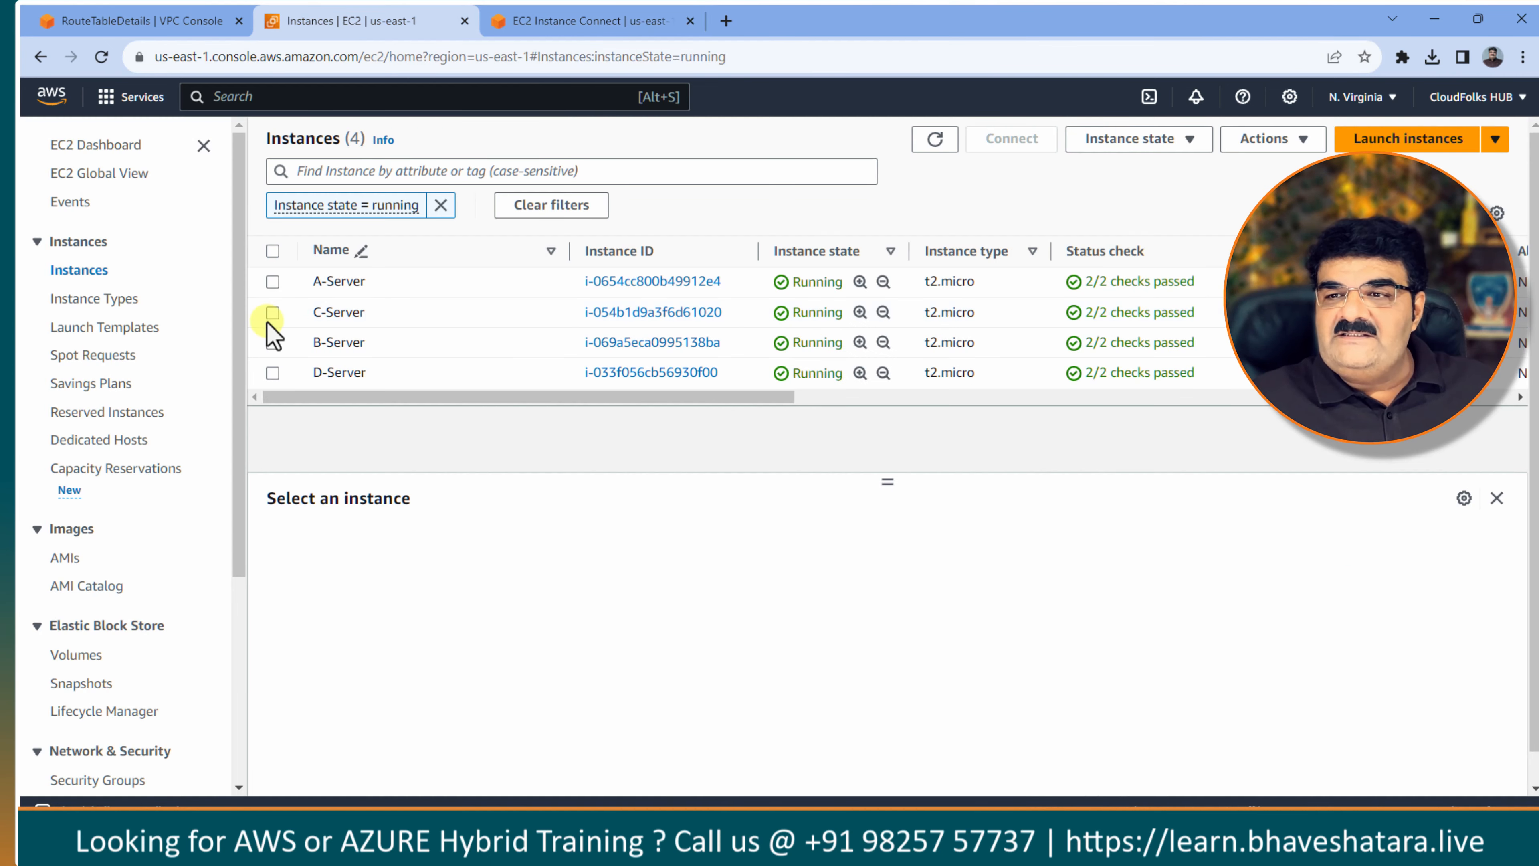
{"action": "left_click", "coordinate": [268, 322]}
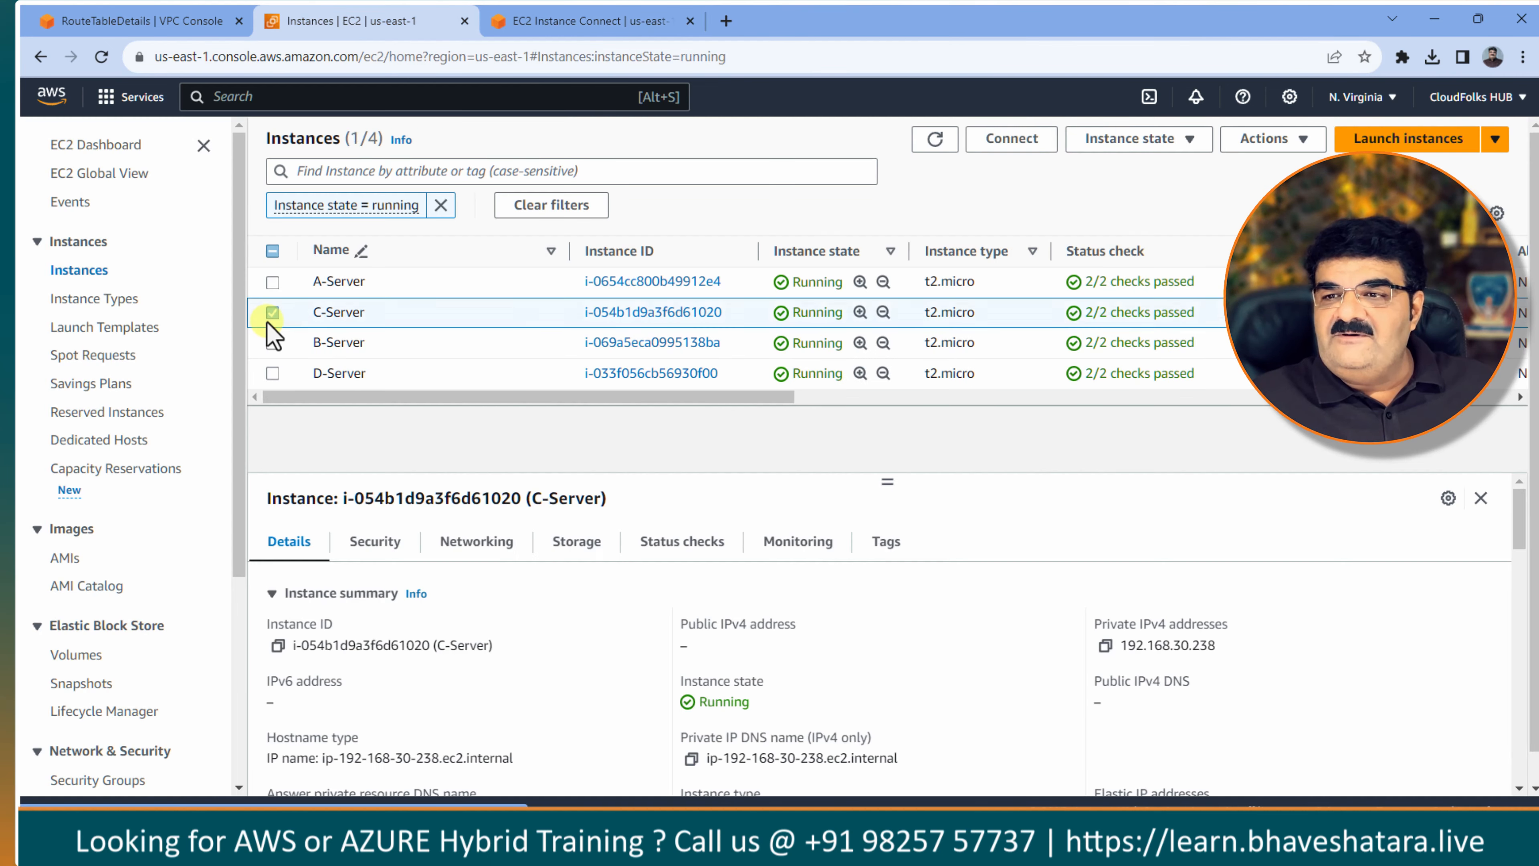
{"action": "left_click", "coordinate": [1104, 646]}
Ping C-Server at 192.168.30.238 from A-Server's terminal, using the copied private IPv4 address.
{"action": "left_click", "coordinate": [591, 20]}
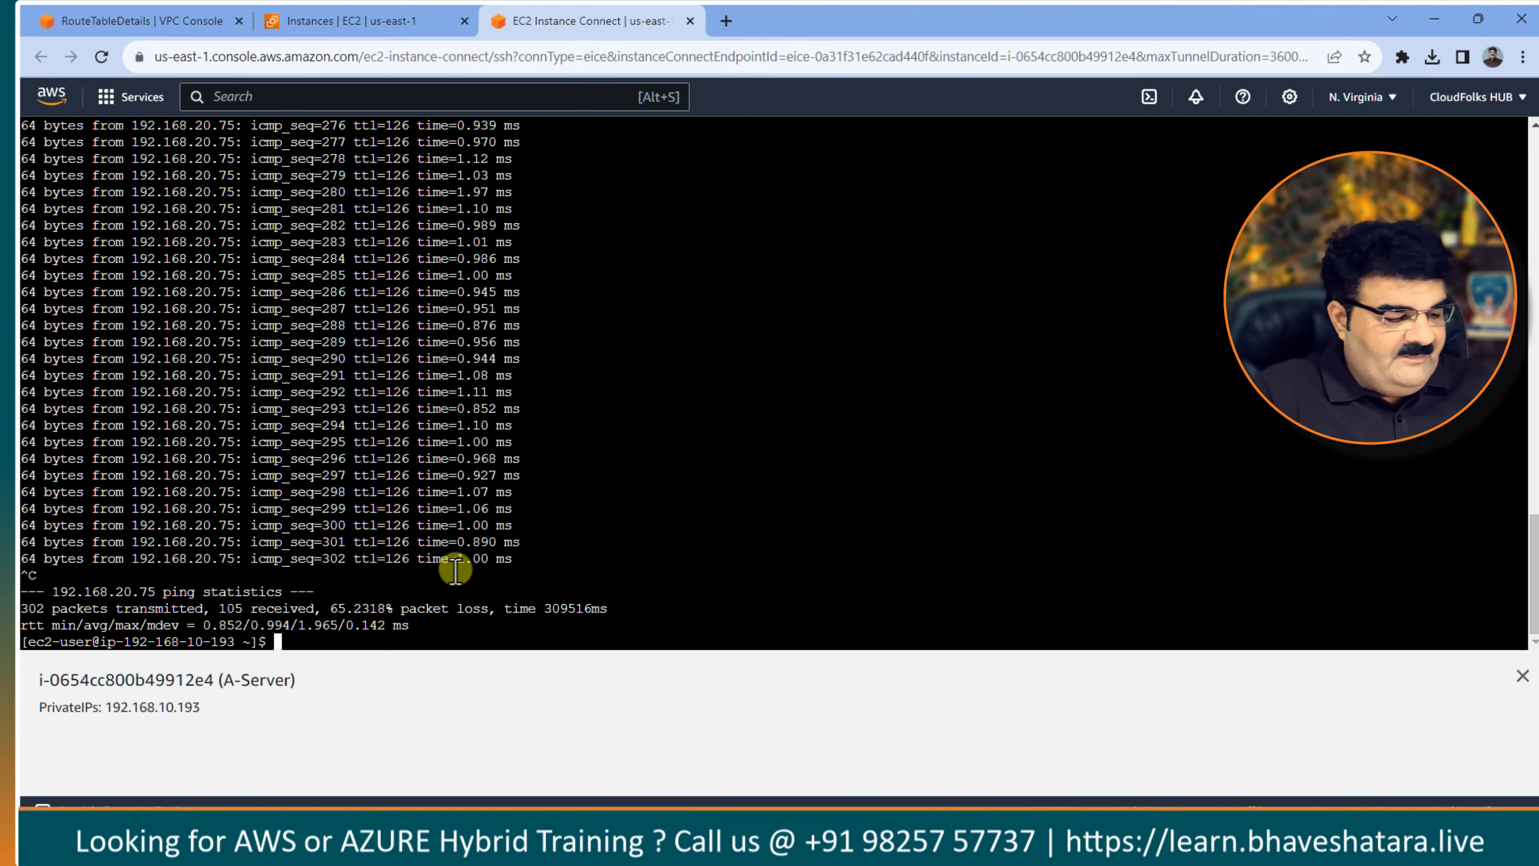
{"action": "type", "text": "ping"}
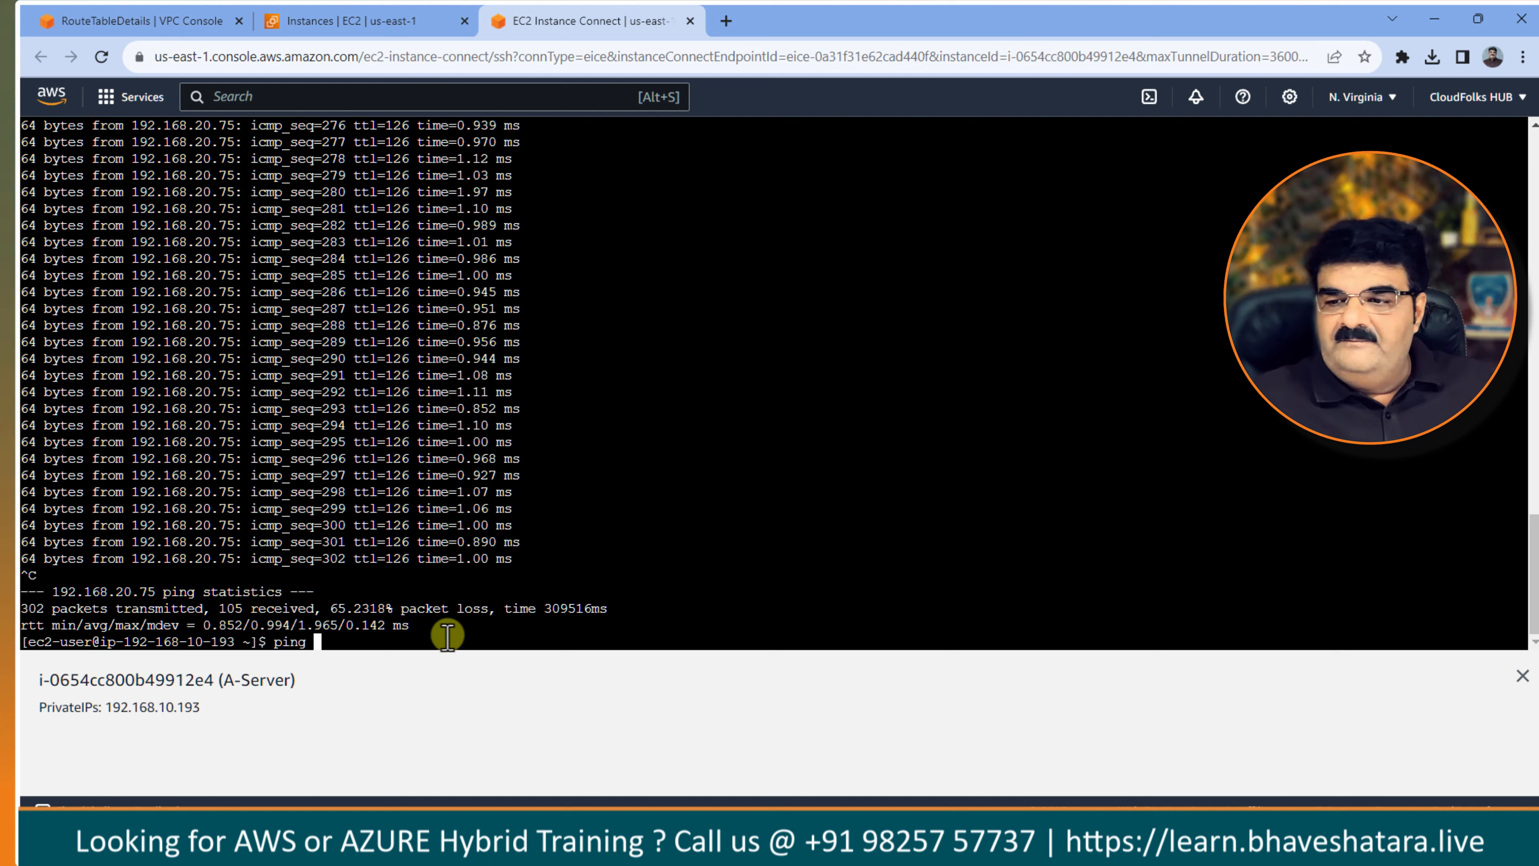
{"action": "right_click", "coordinate": [447, 635]}
{"action": "left_click", "coordinate": [501, 491]}
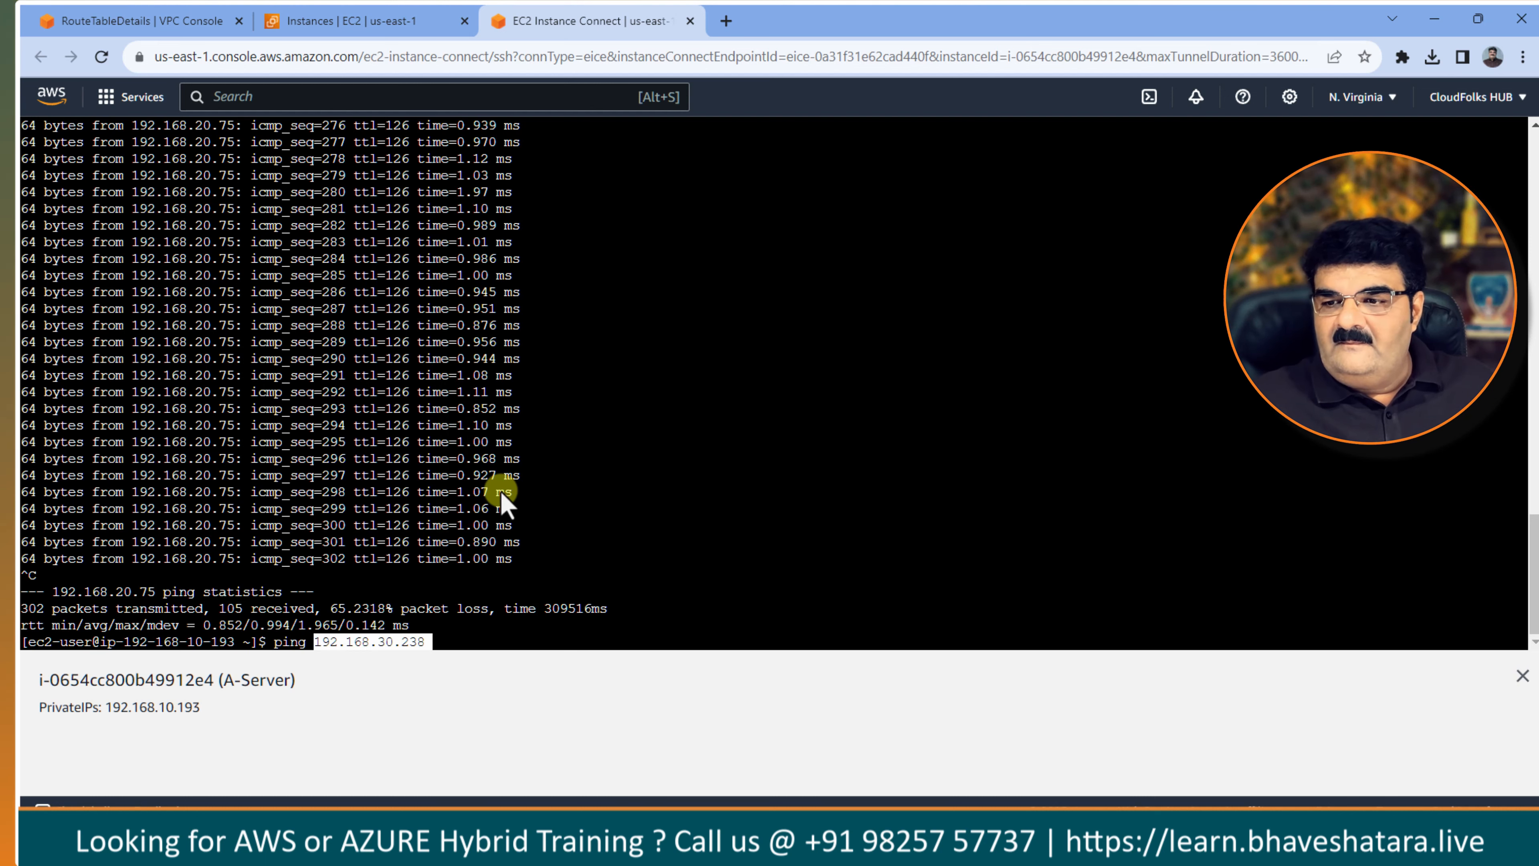
{"action": "key", "text": "Return"}
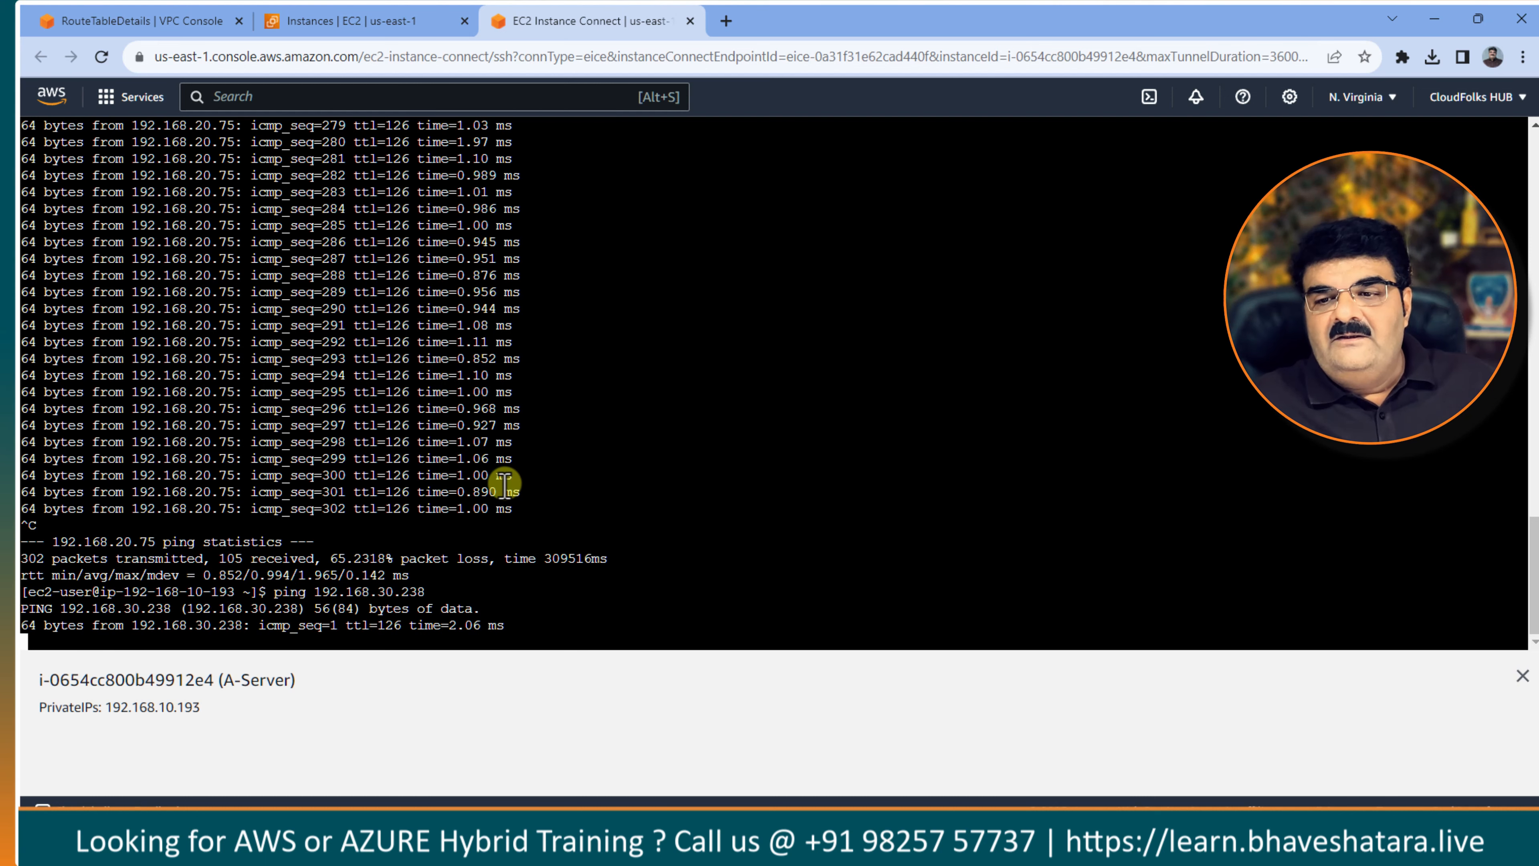
Deselect C-Server in the EC2 instances list and copy D-Server's private IPv4 address from its instance details.
{"action": "left_click", "coordinate": [367, 31]}
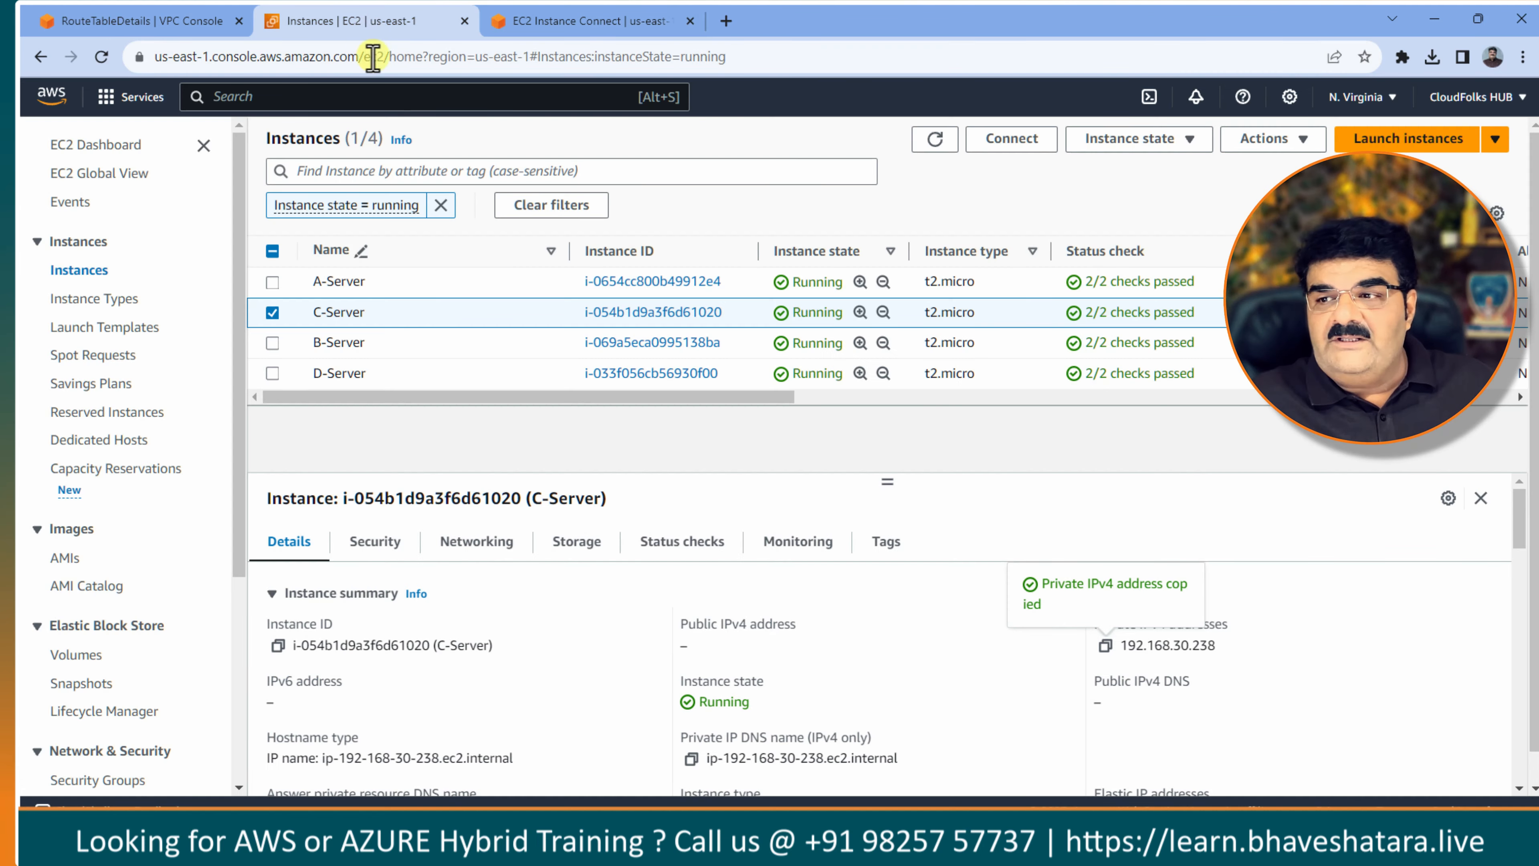
{"action": "left_click", "coordinate": [272, 312]}
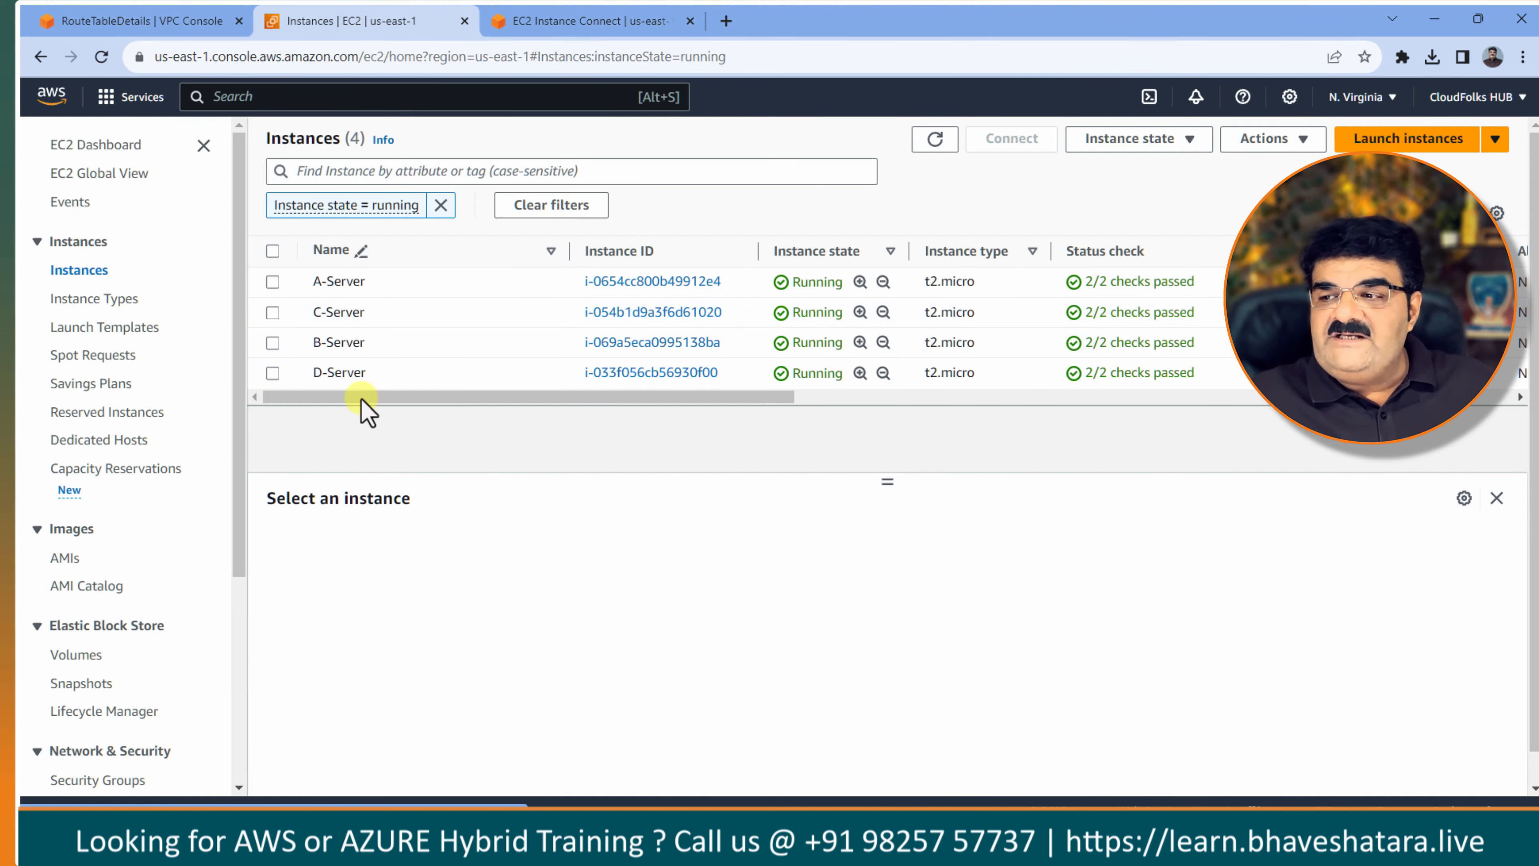
{"action": "left_click", "coordinate": [367, 374]}
{"action": "left_click", "coordinate": [1105, 645]}
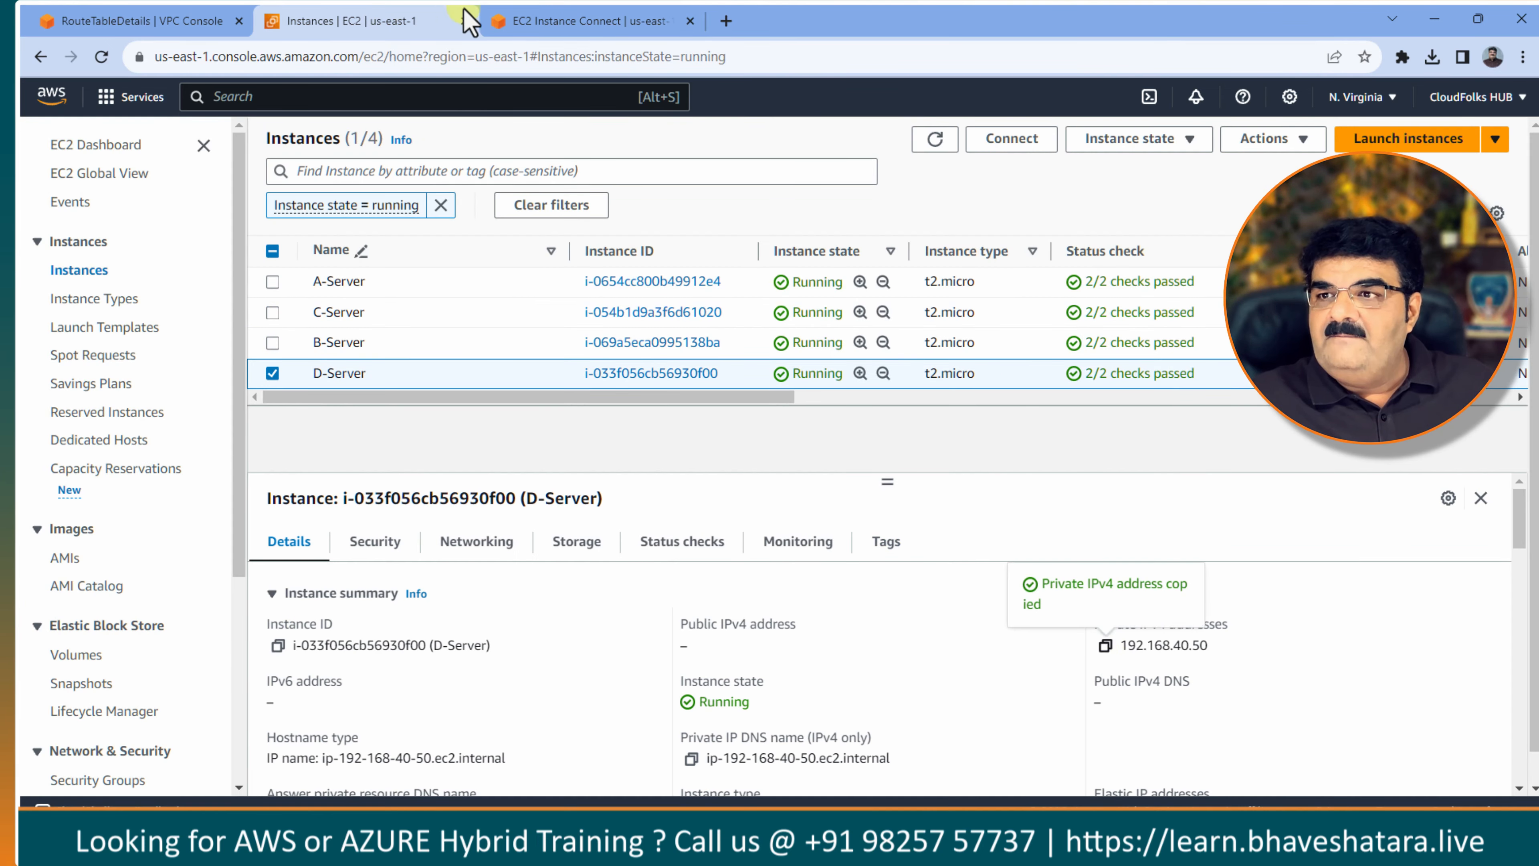
Stop the running ping in A-Server's terminal and ping D-Server at 192.168.40.50.
{"action": "left_click", "coordinate": [476, 21]}
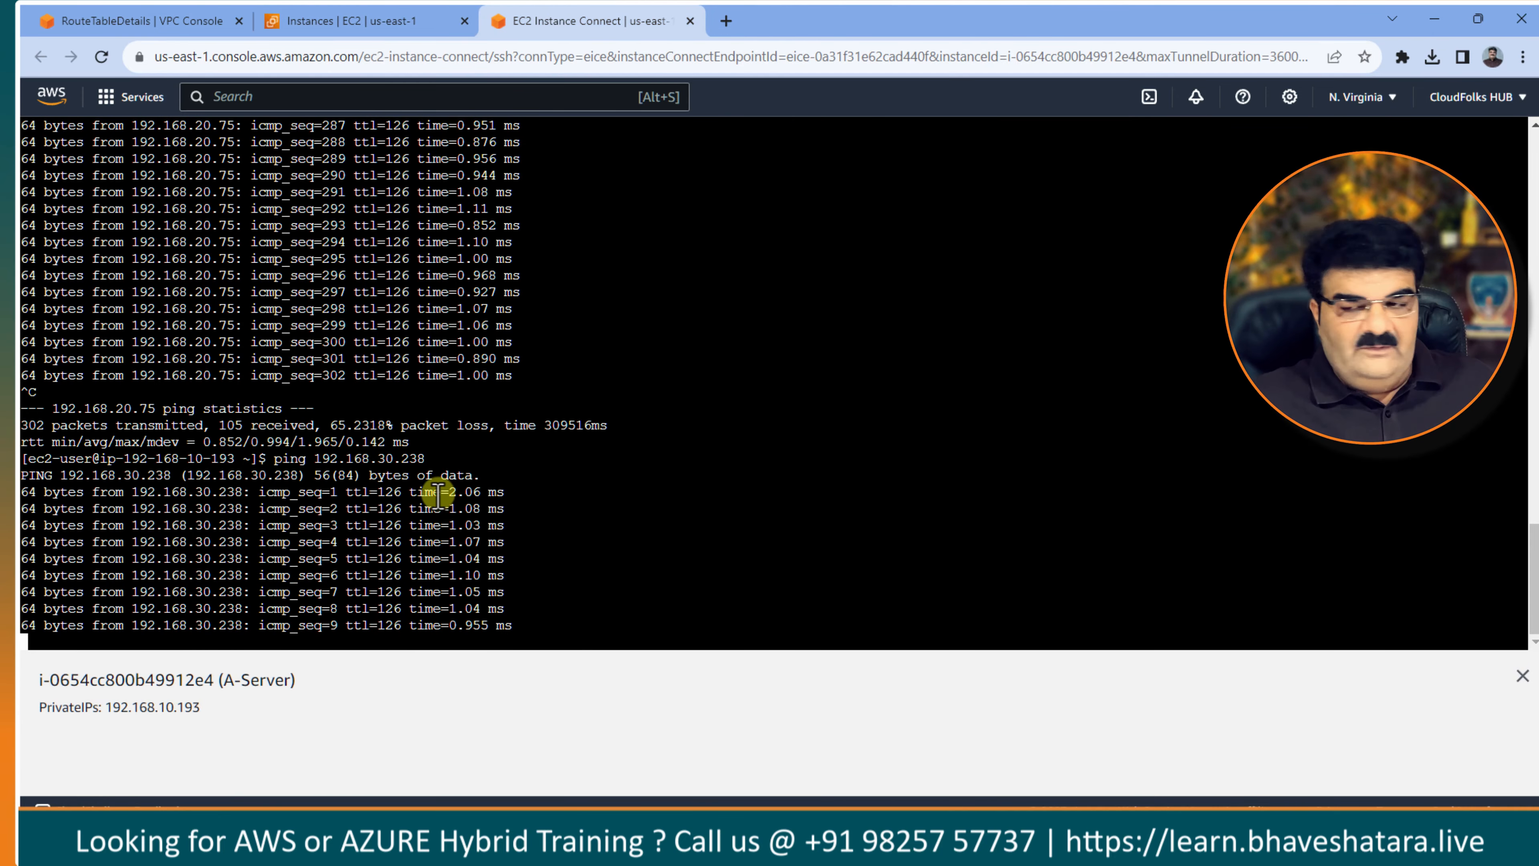
{"action": "key", "text": "ctrl+c"}
{"action": "right_click", "coordinate": [373, 646]}
{"action": "left_click", "coordinate": [331, 635]}
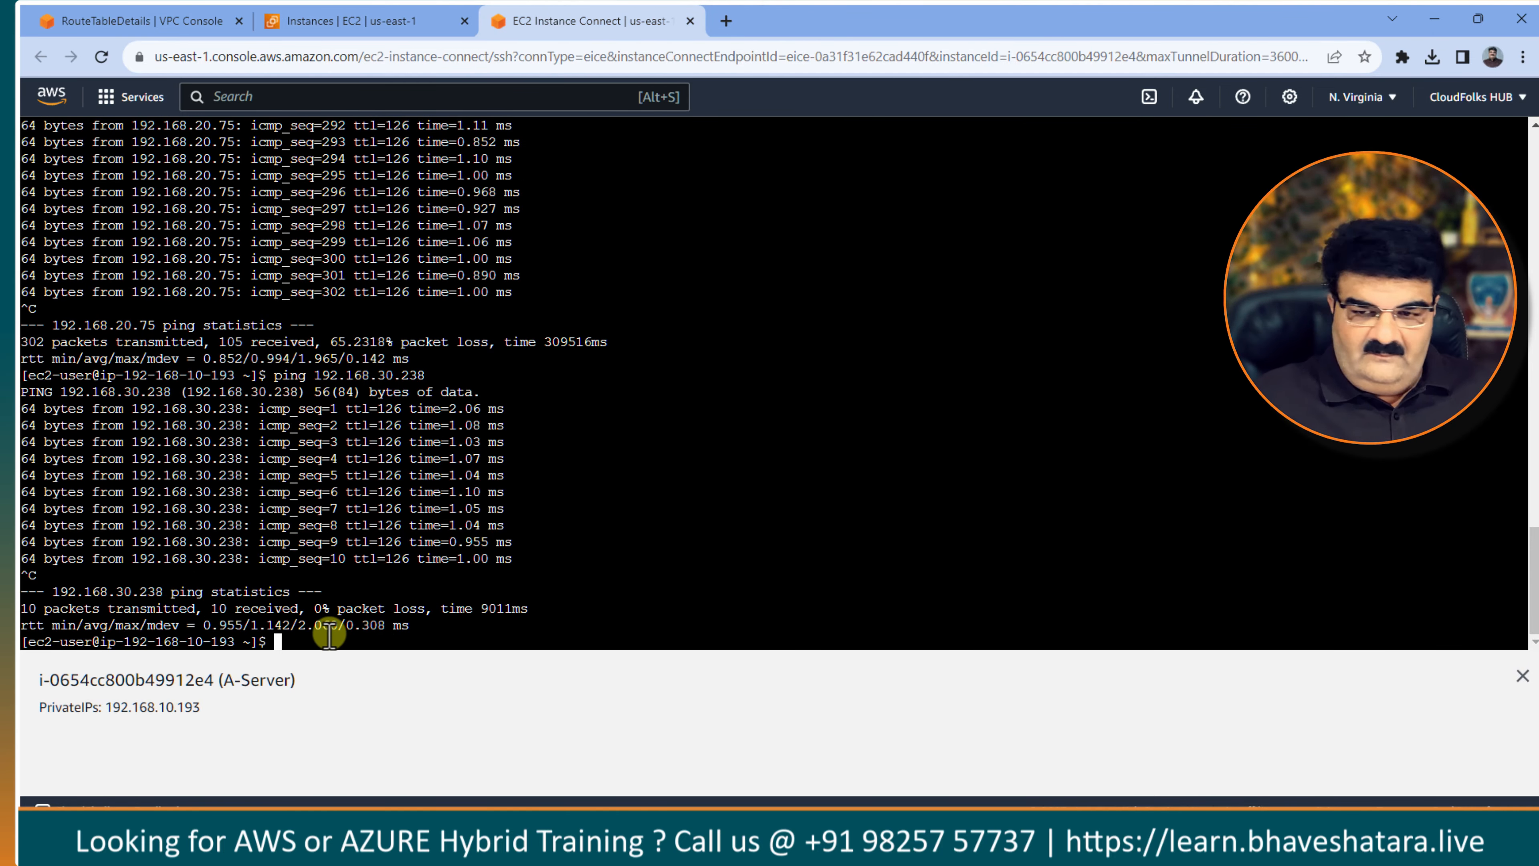
{"action": "type", "text": "ping"}
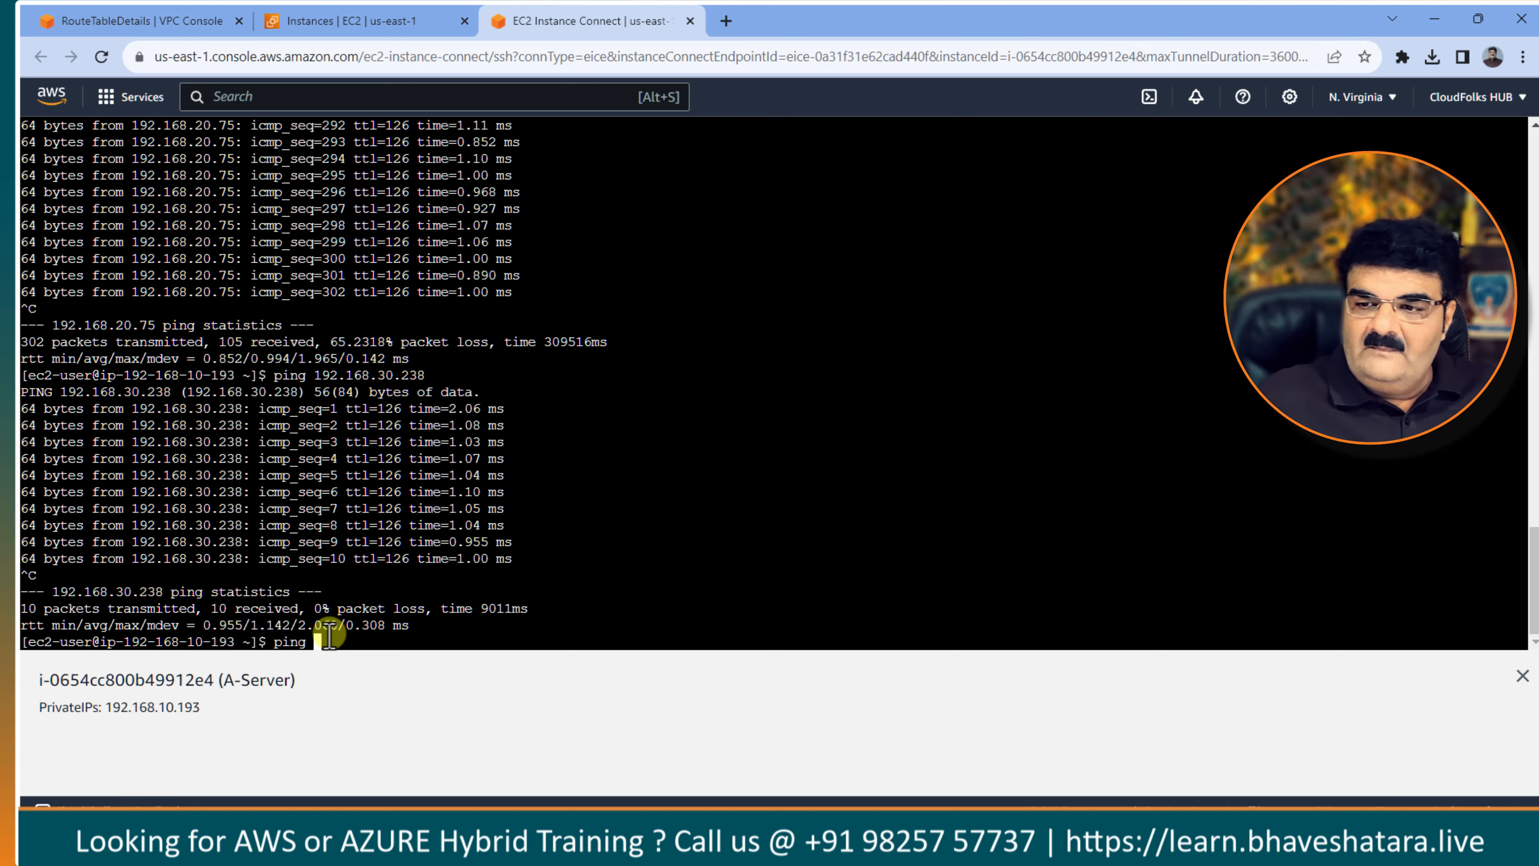
{"action": "right_click", "coordinate": [324, 643]}
{"action": "left_click", "coordinate": [387, 490]}
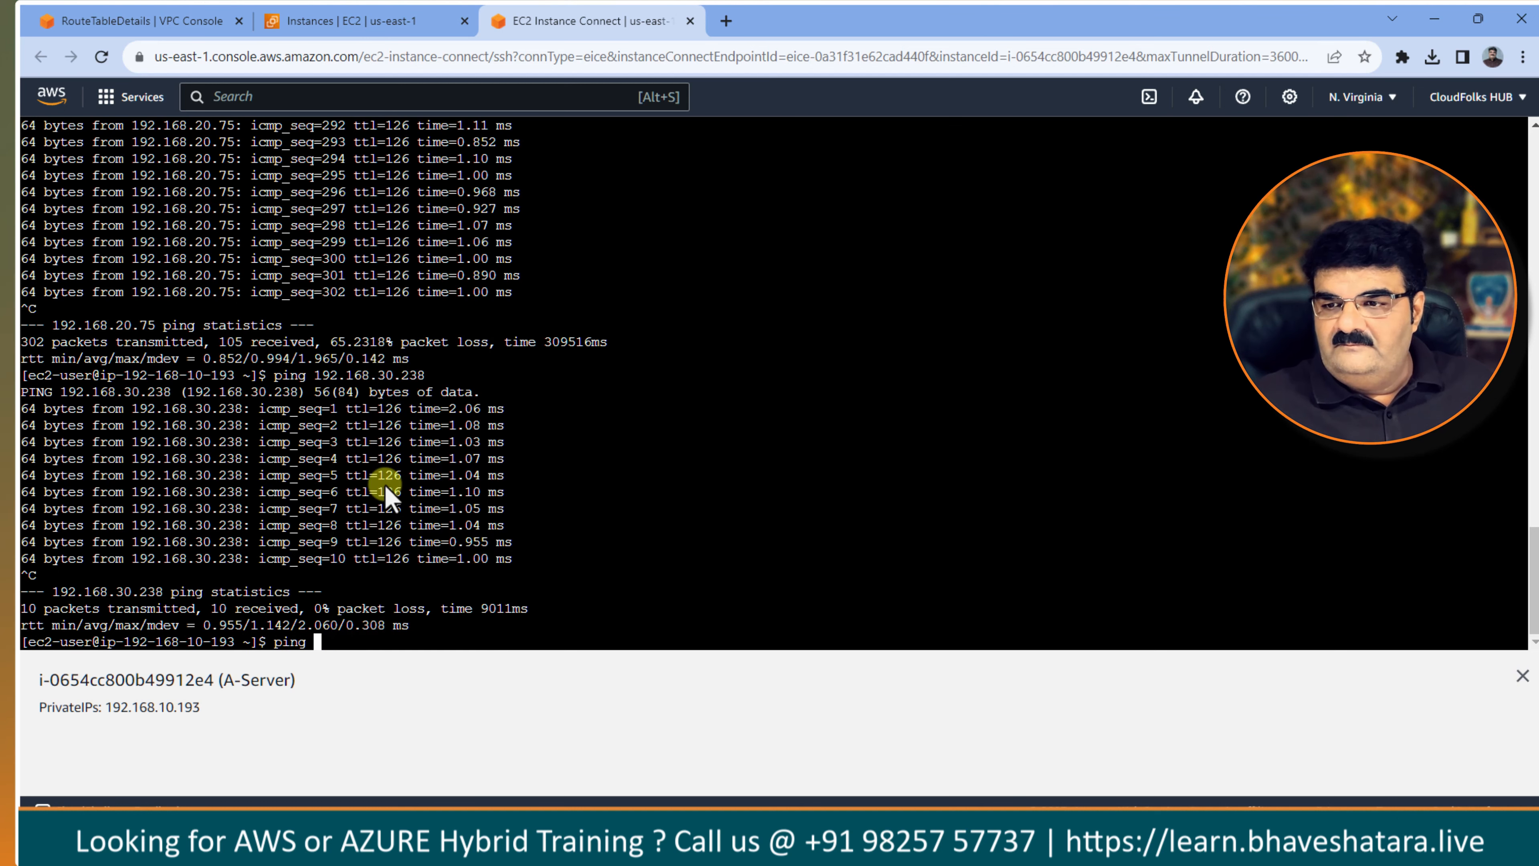
{"action": "key", "text": "Return"}
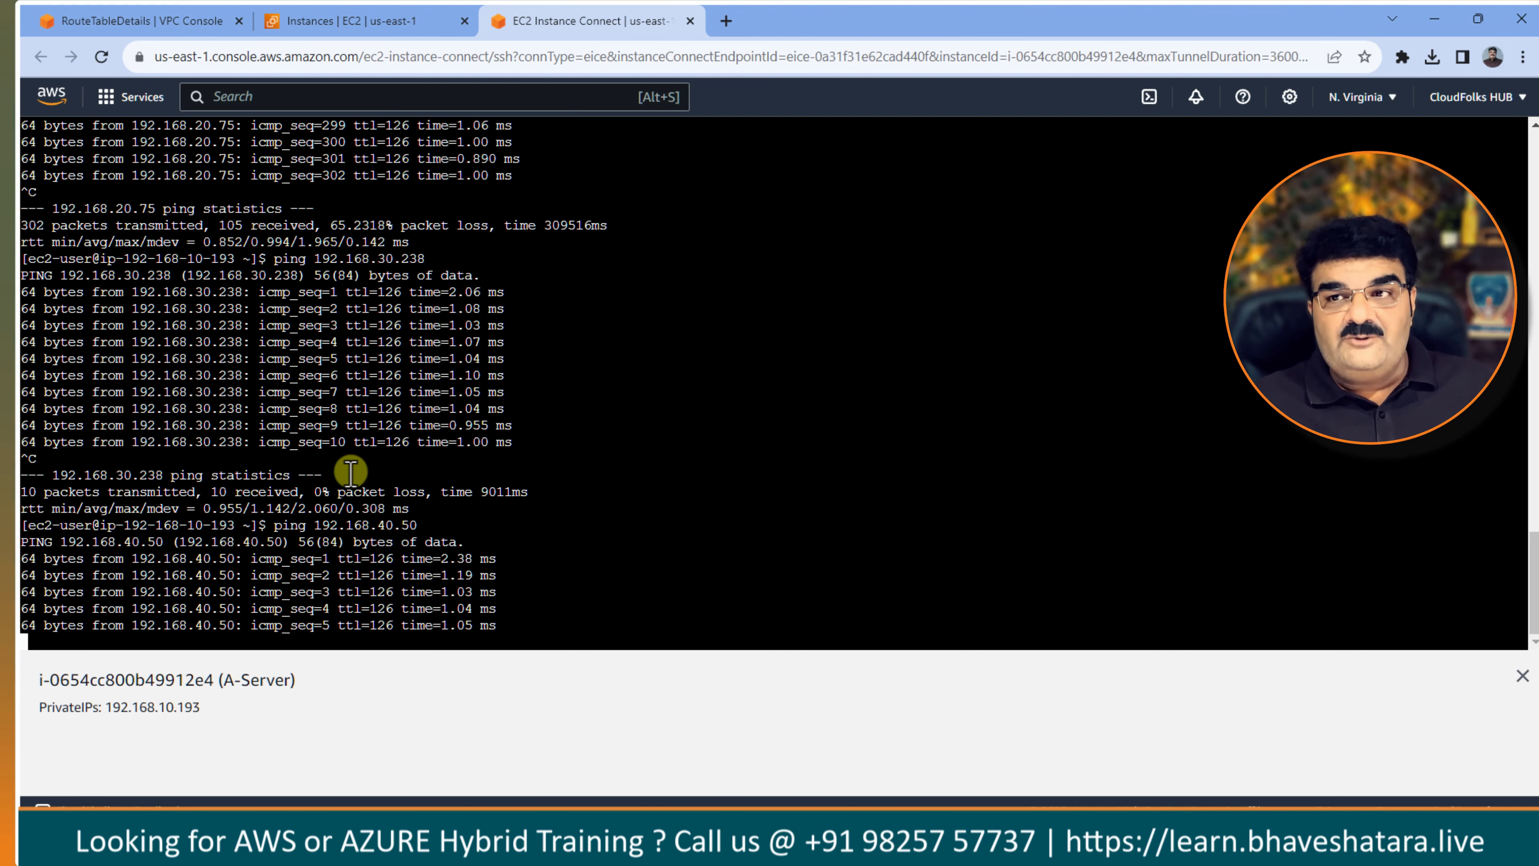
Return to the VPC console showing VPC-D's route table details.
{"action": "left_click", "coordinate": [313, 21]}
{"action": "left_click", "coordinate": [121, 22]}
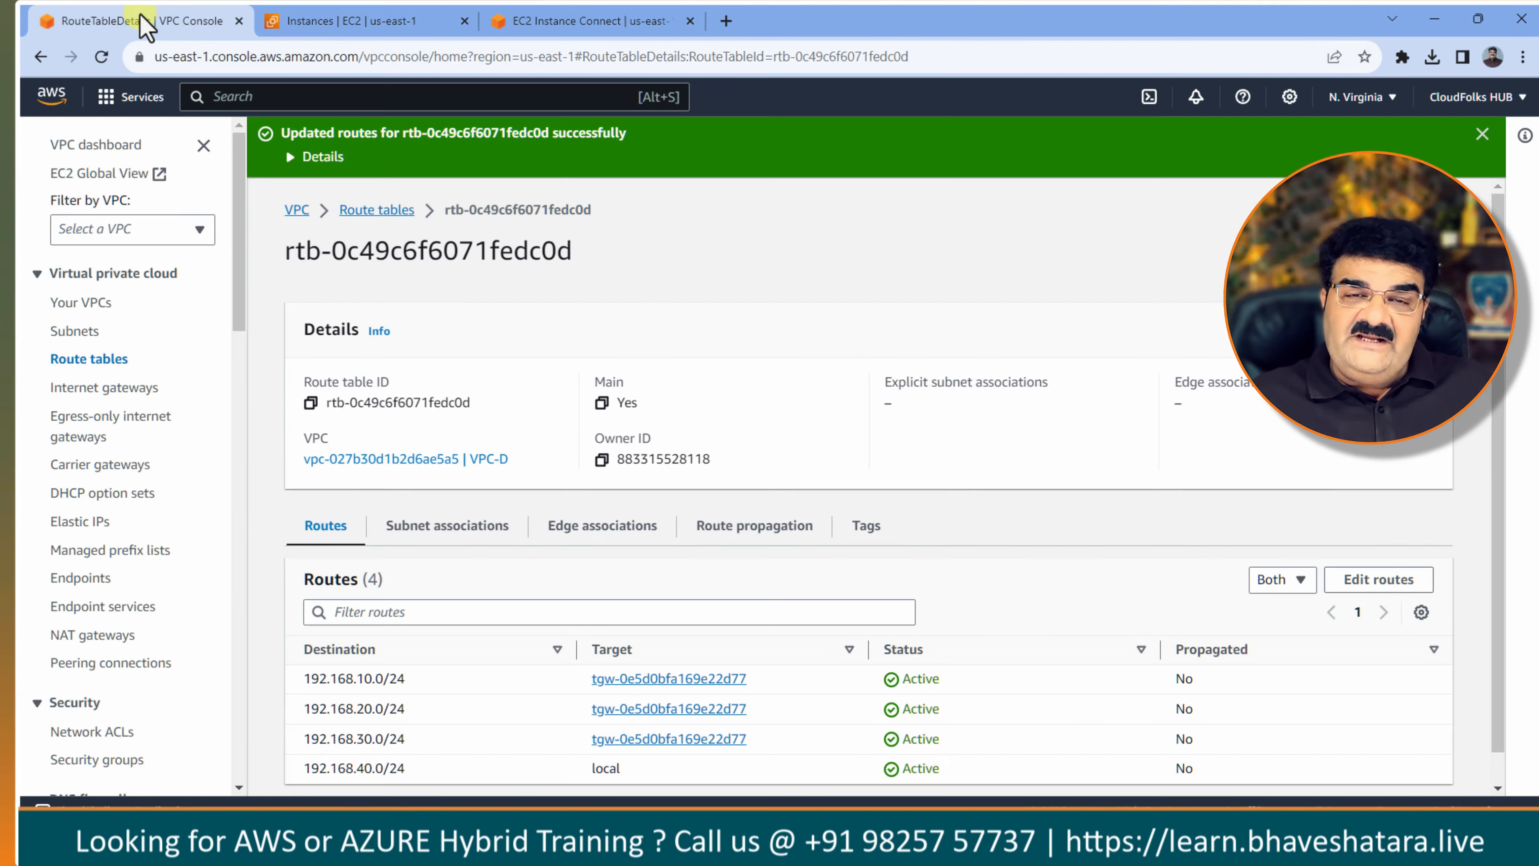